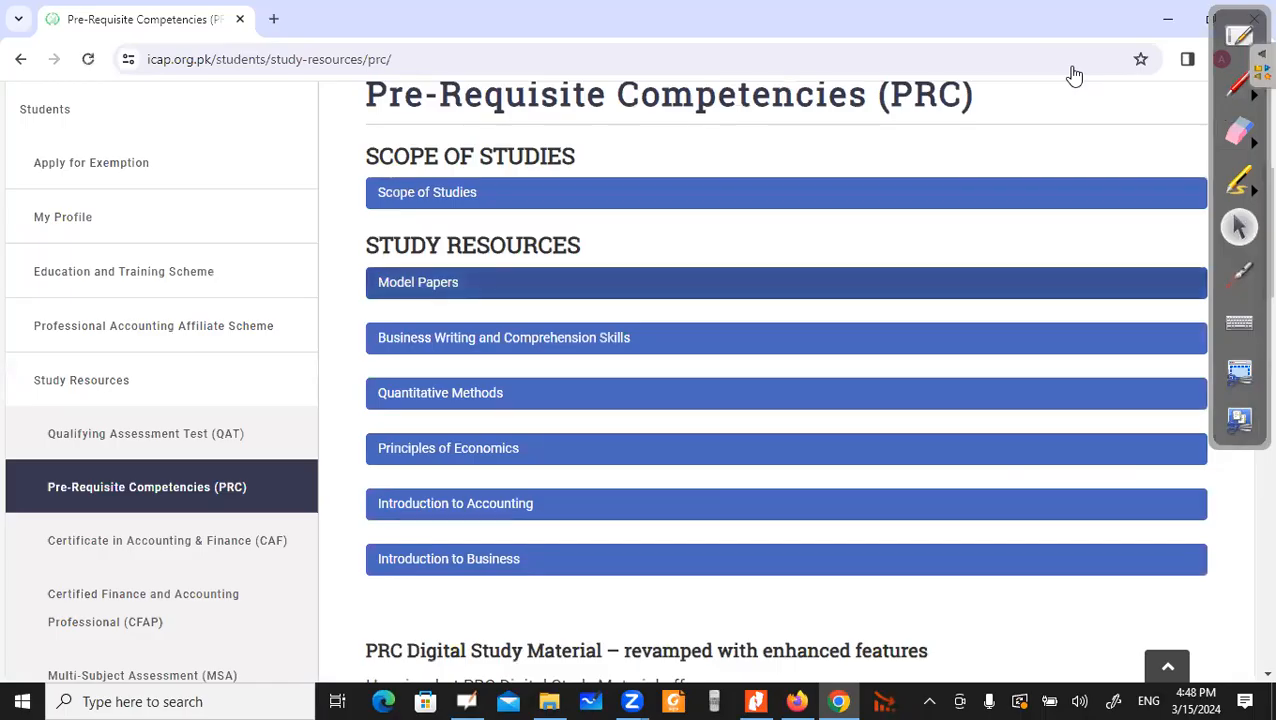
Step: Expand the Model Papers section, download the Model Papers archive (Modelpapers.zip) and check its progress in the download history
key(Return)
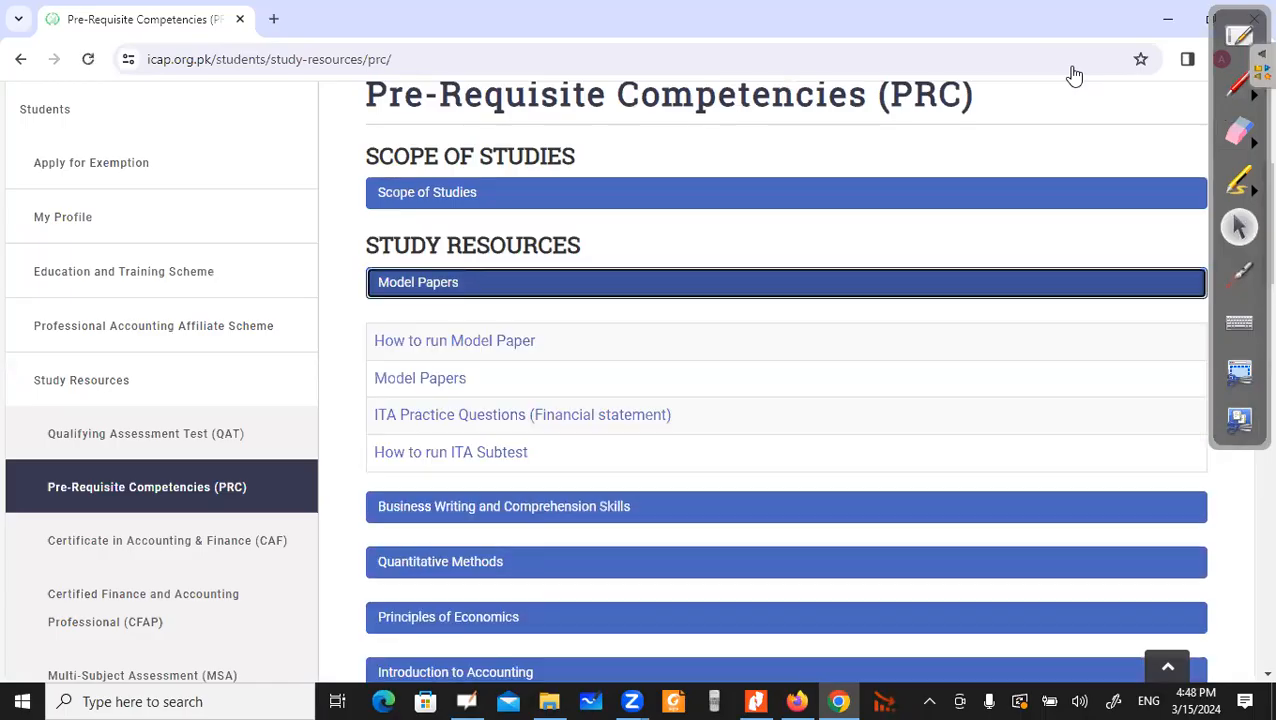
key(Down)
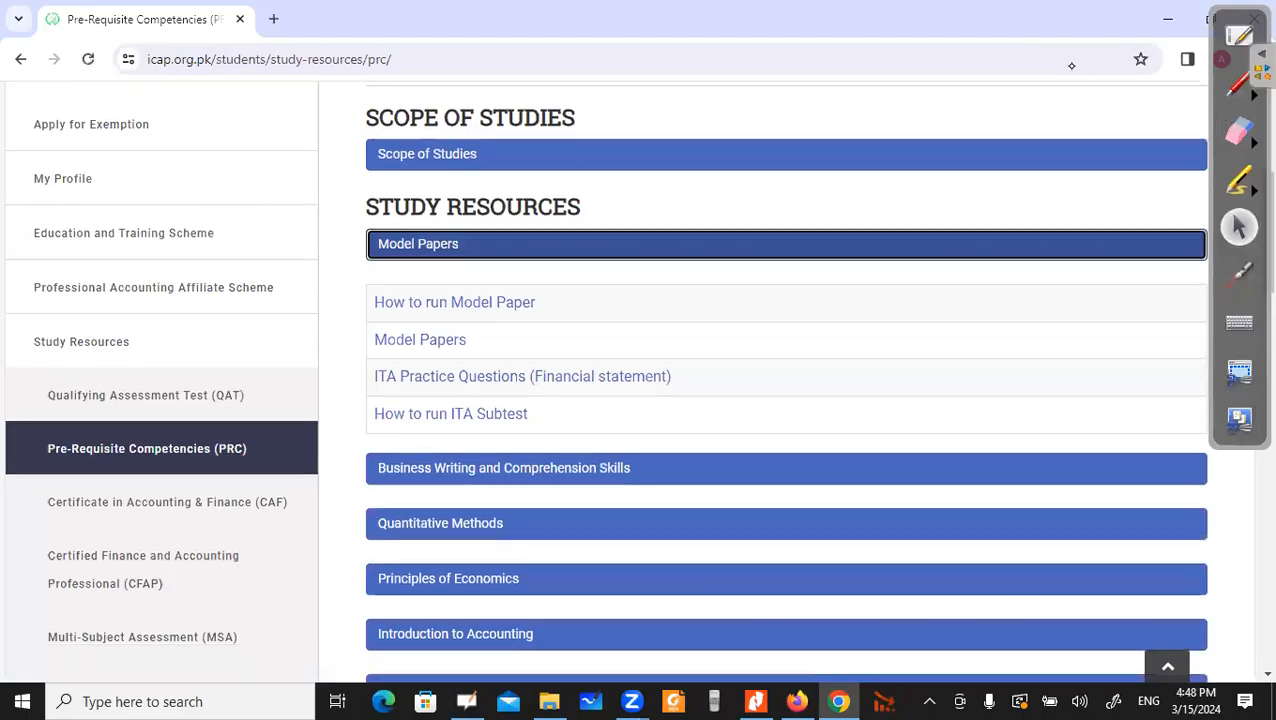
key(Tab)
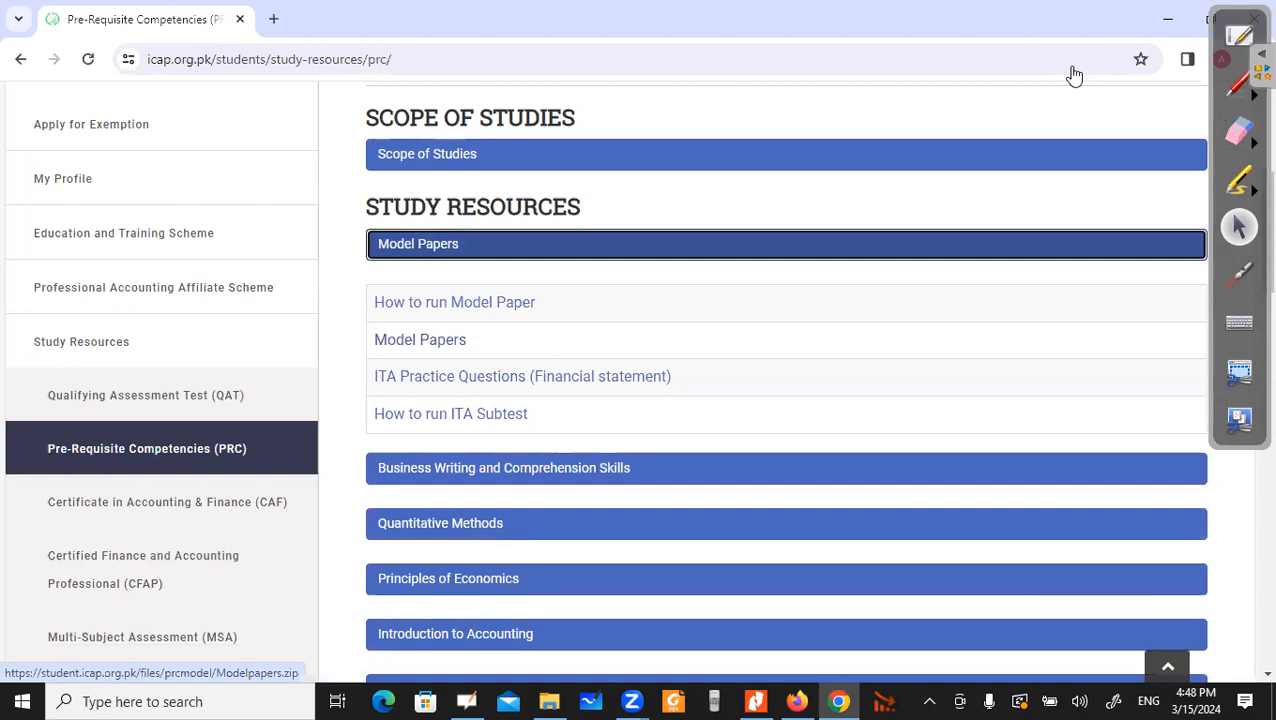
key(Return)
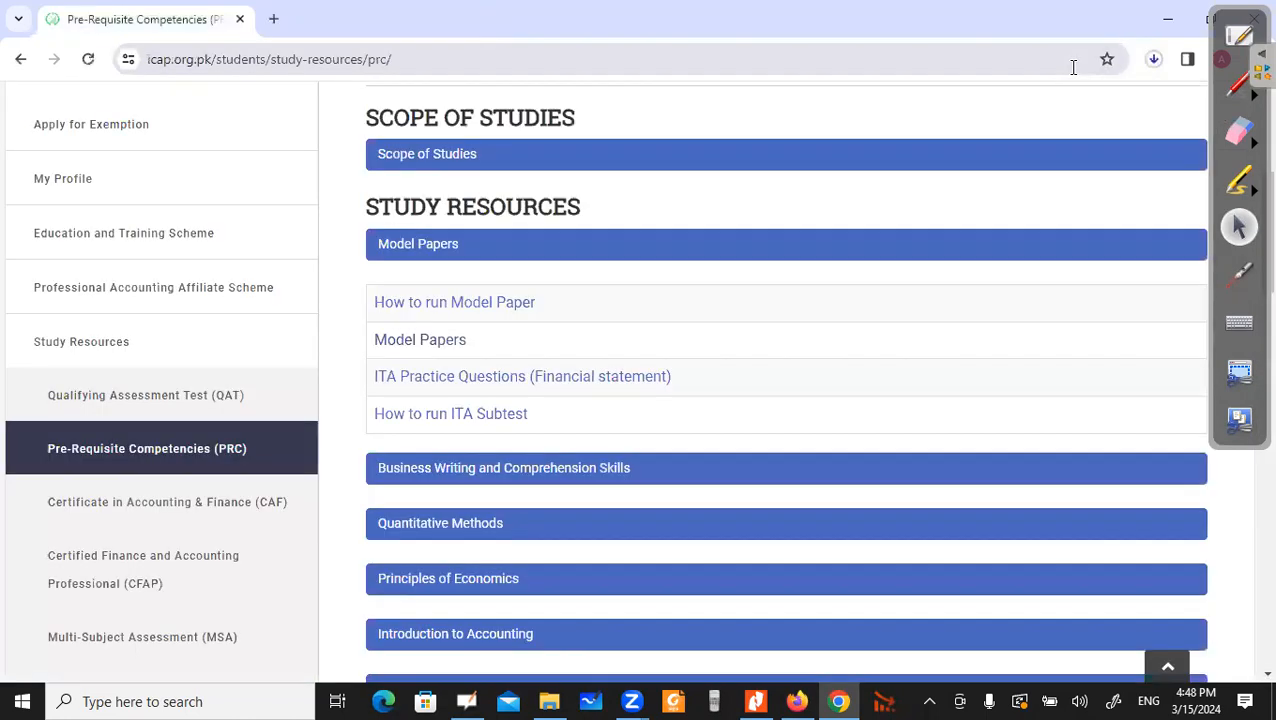
click(1153, 59)
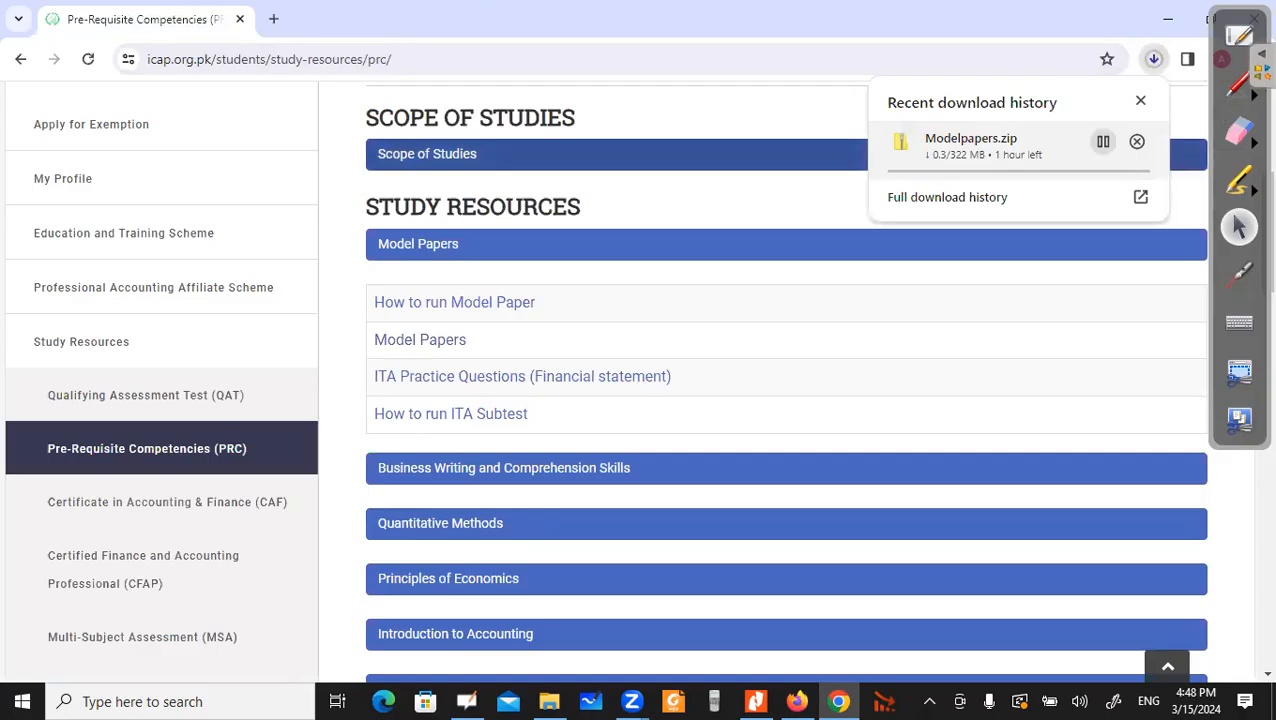
click(1071, 66)
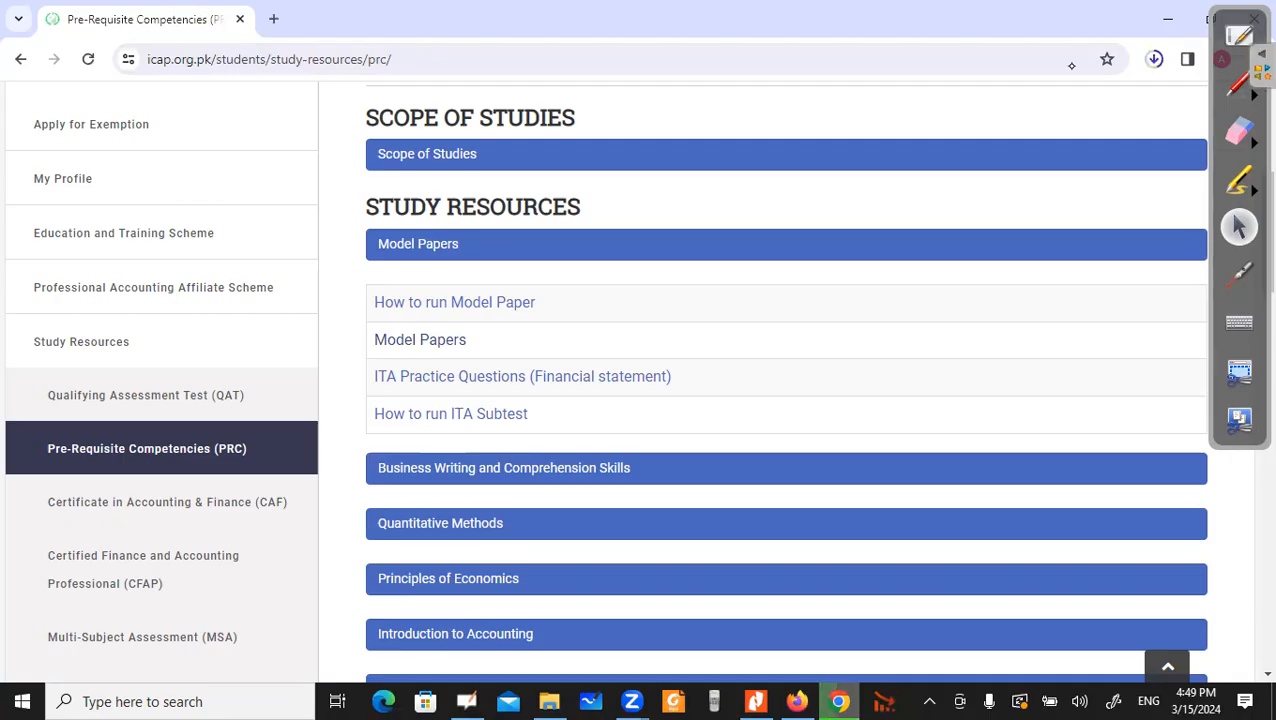
Step: Minimize the Chrome window and switch to the Firefox window showing the Introduction to Accounting model paper
click(1167, 17)
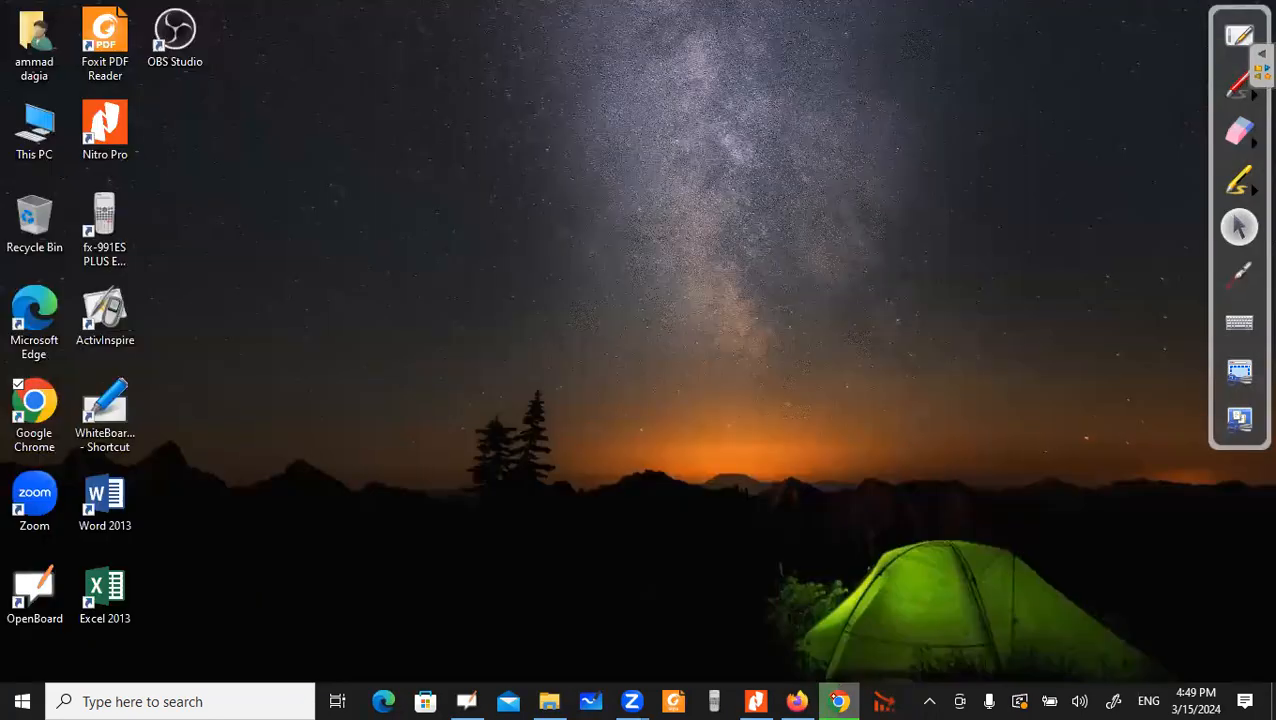
click(835, 695)
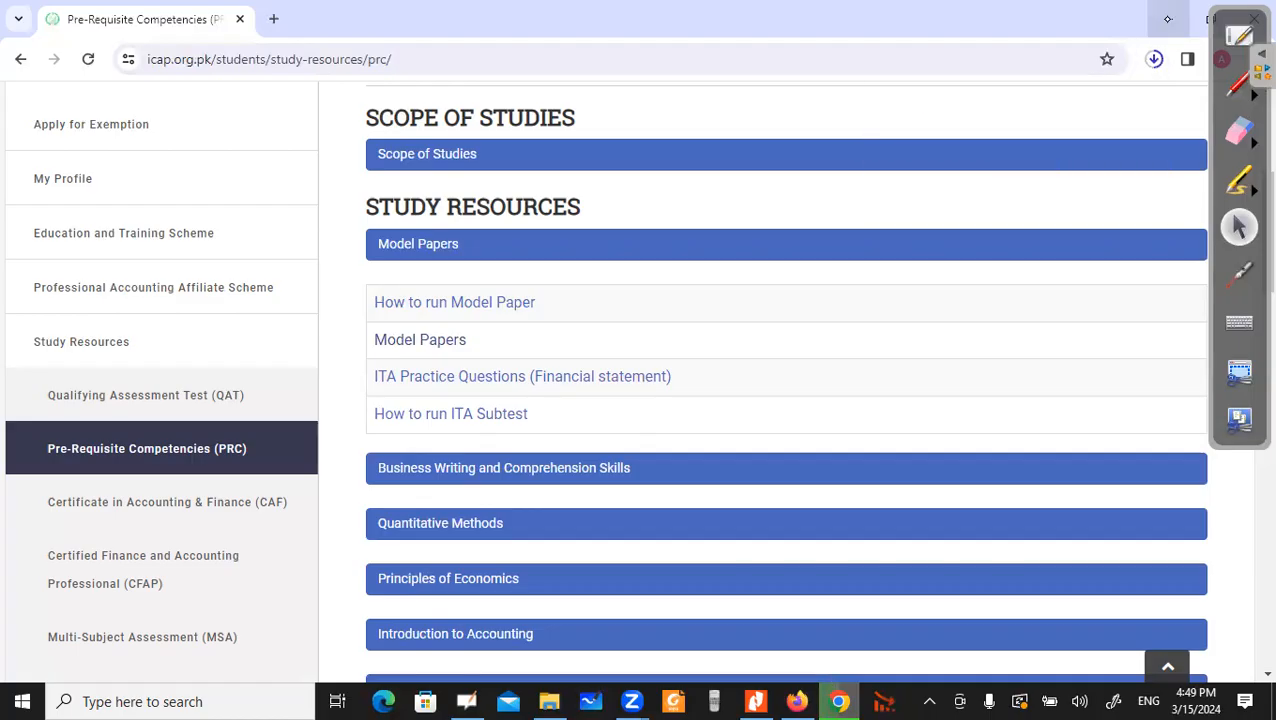
click(1167, 20)
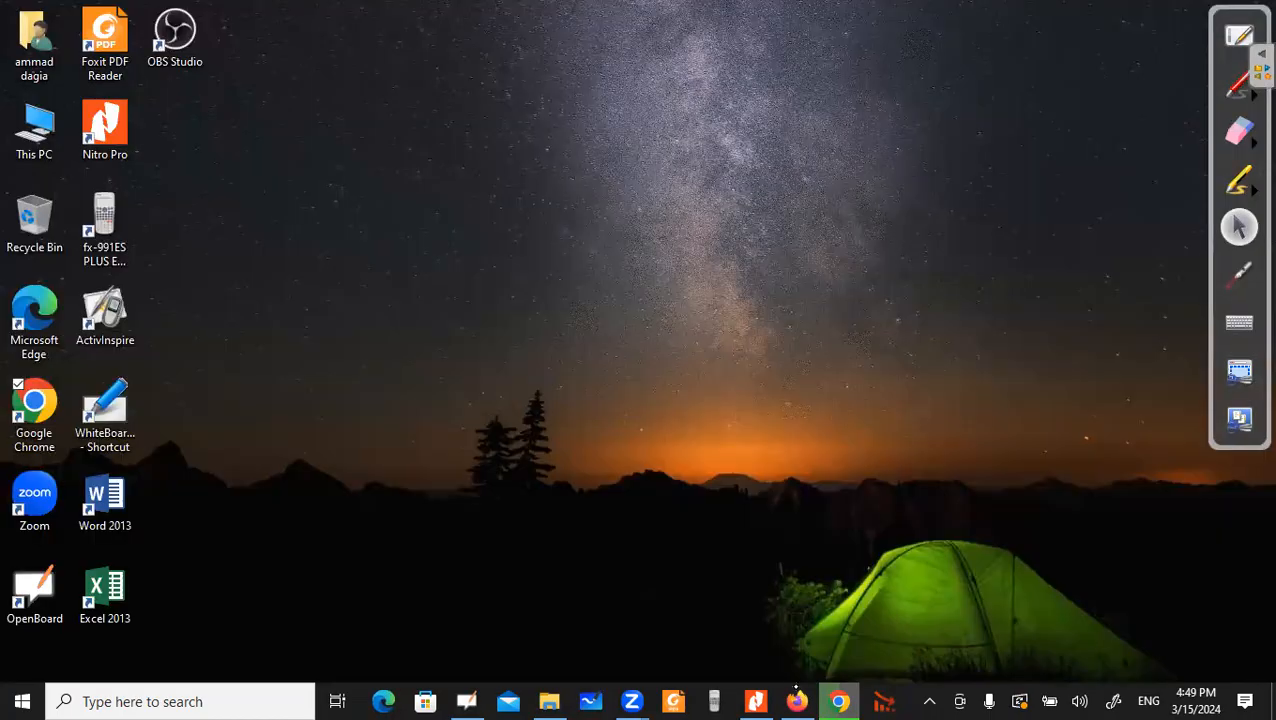
click(793, 697)
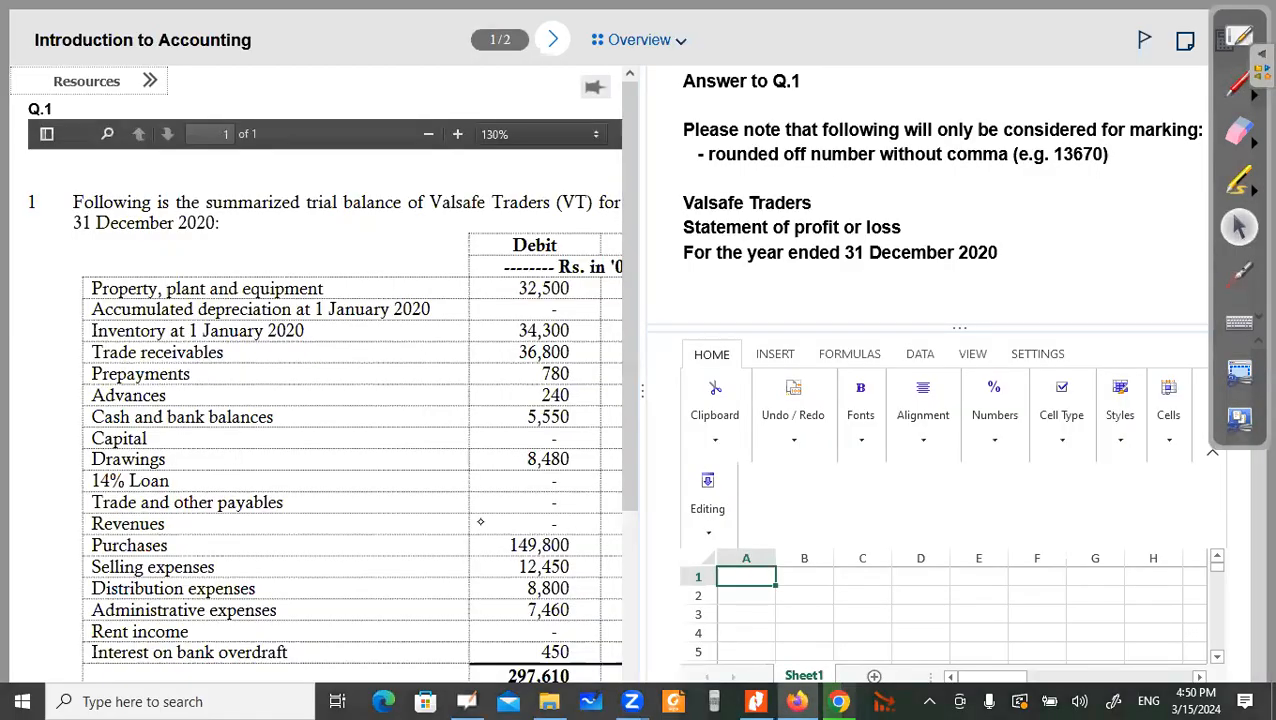
Step: Enlarge the Q.1 answer form over the spreadsheet to view the statement of profit or loss fields, and partly shrink it again
scroll(375, 510, right, 3)
scroll(381, 510, left, 1)
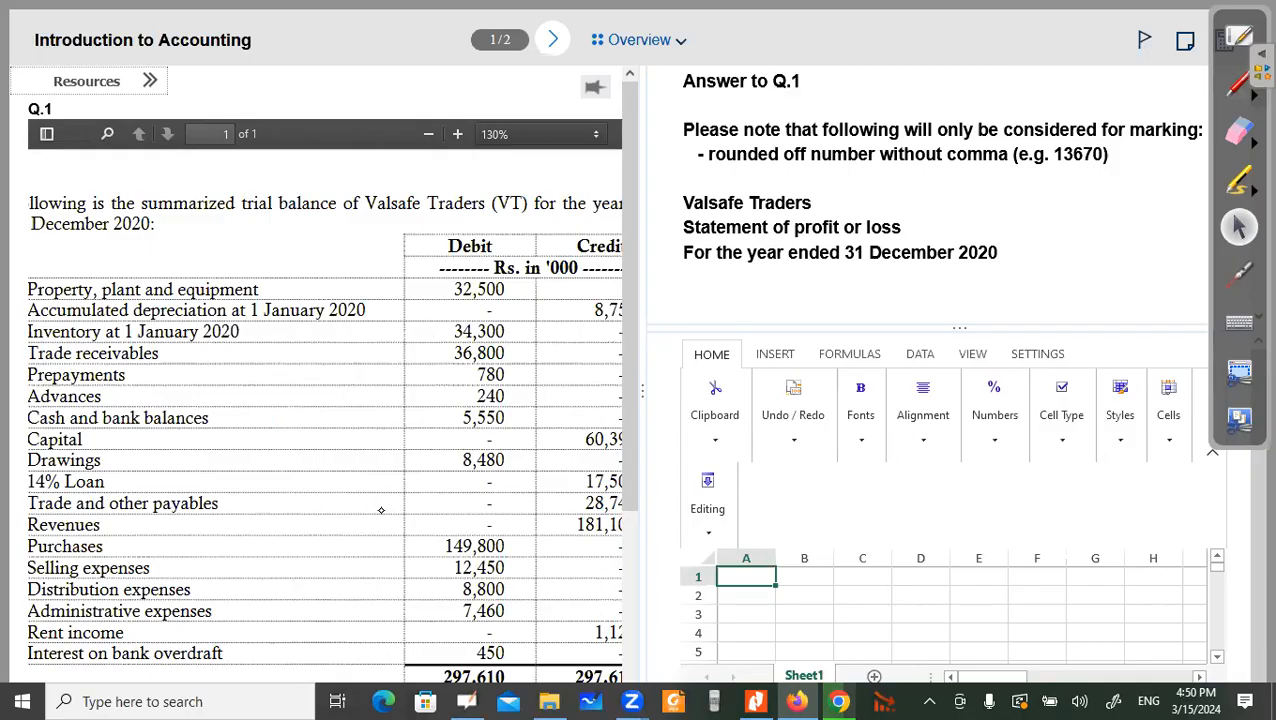
scroll(286, 432, right, 1)
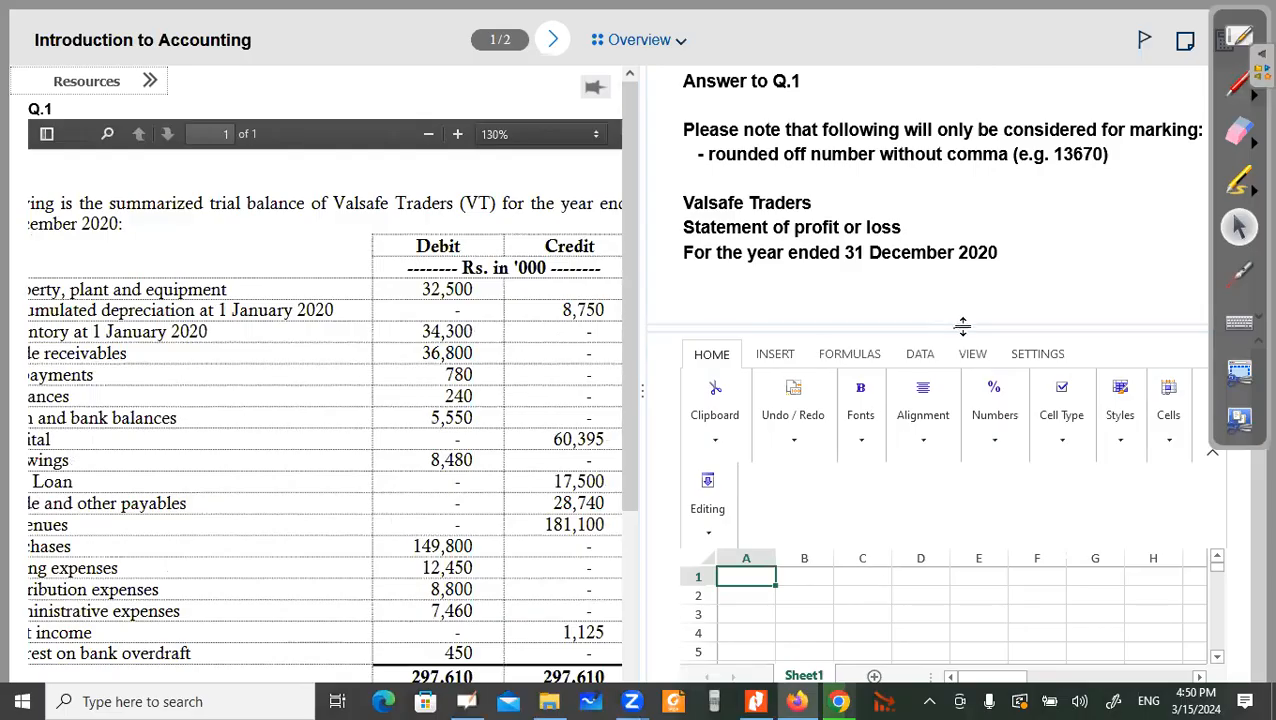
drag(962, 325, 945, 663)
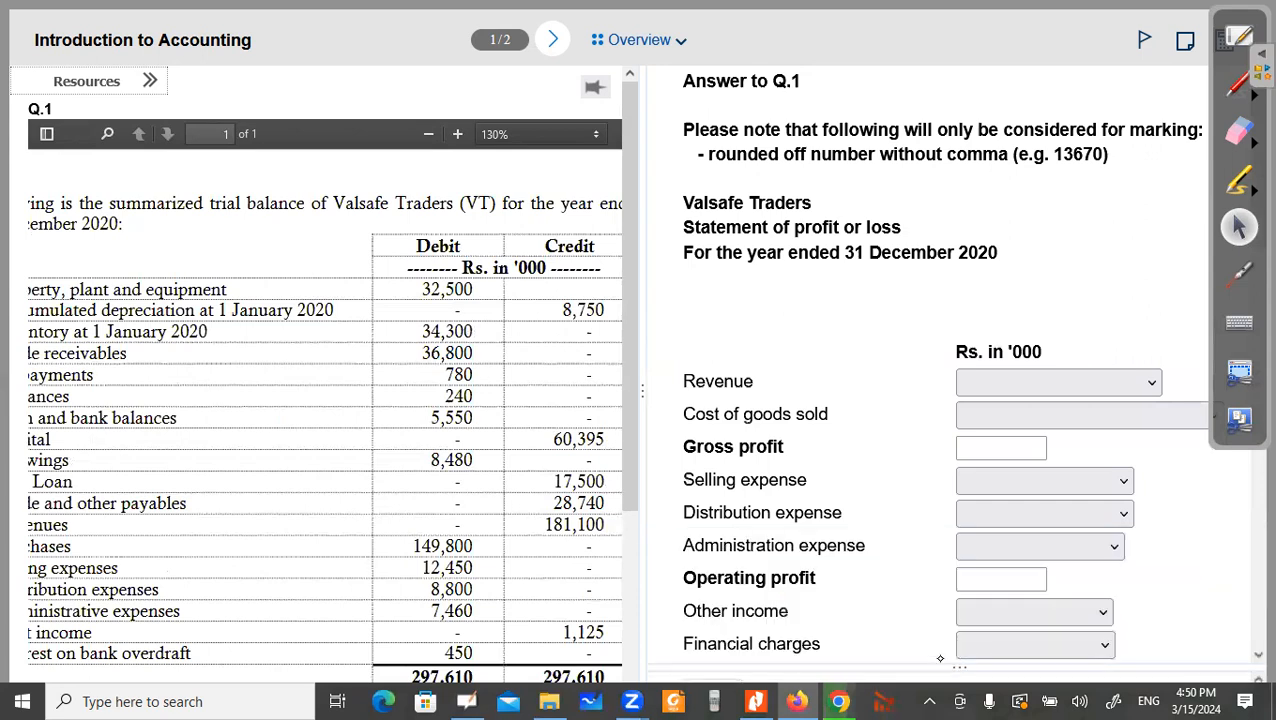
drag(897, 517, 837, 466)
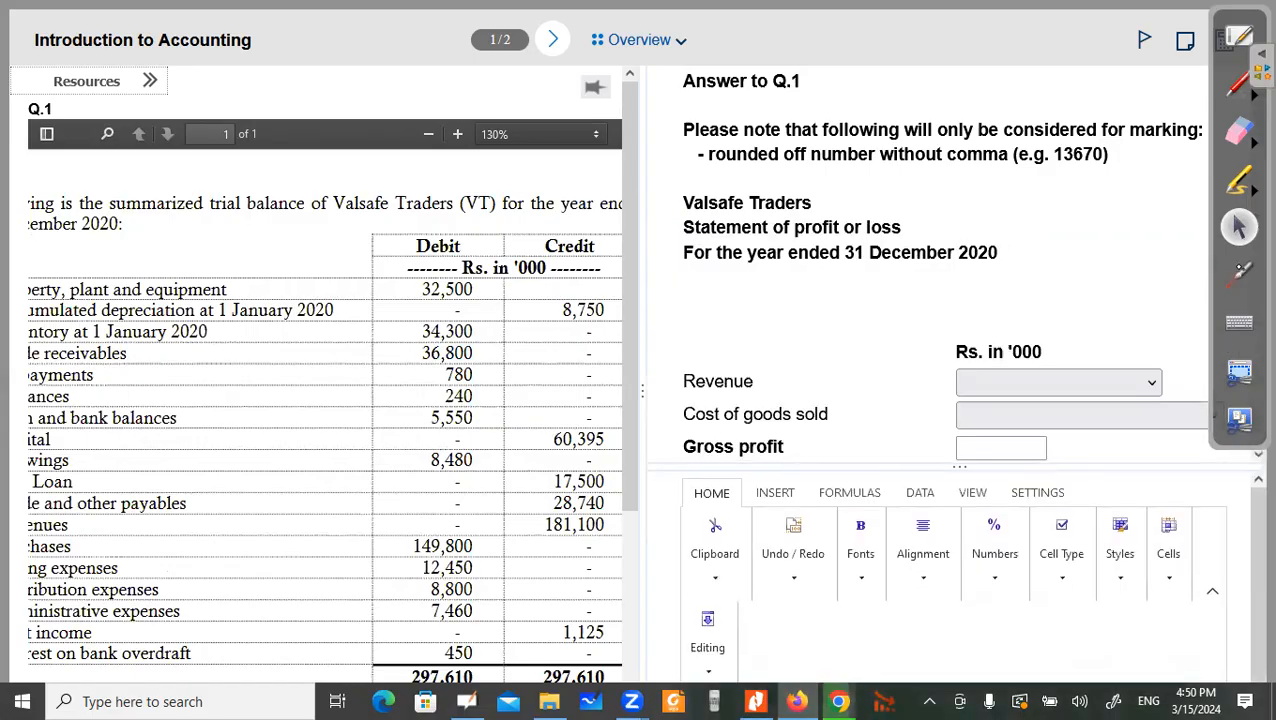
Step: Point at the Purchases amount with the laser pointer, and shrink the answer form to give the spreadsheet more room
click(1239, 272)
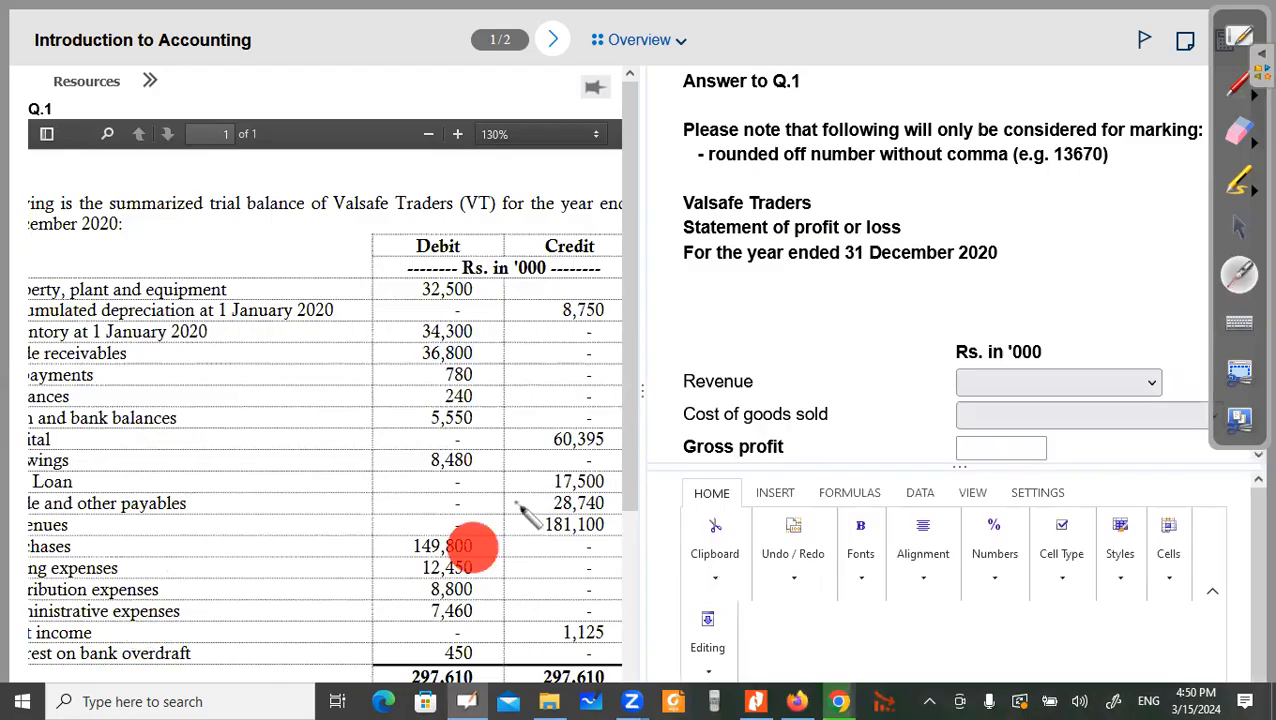
click(1238, 228)
drag(959, 468, 947, 700)
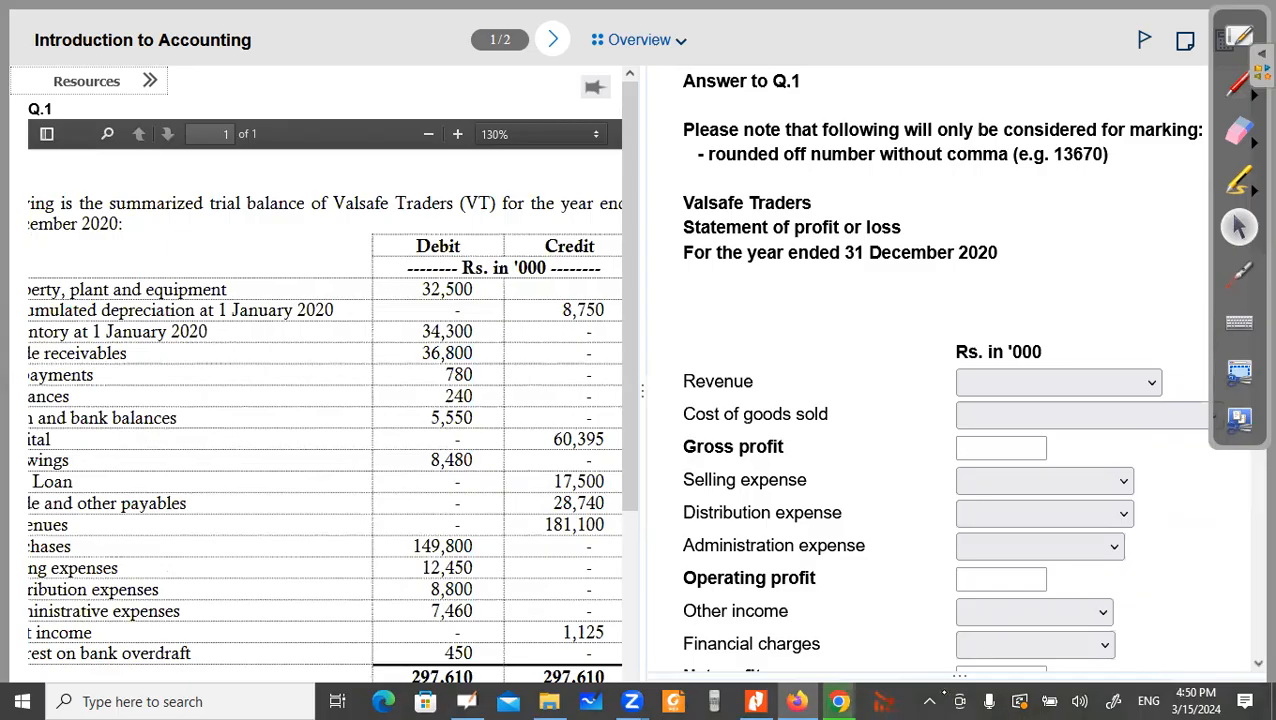
drag(925, 679, 893, 493)
drag(910, 281, 885, 289)
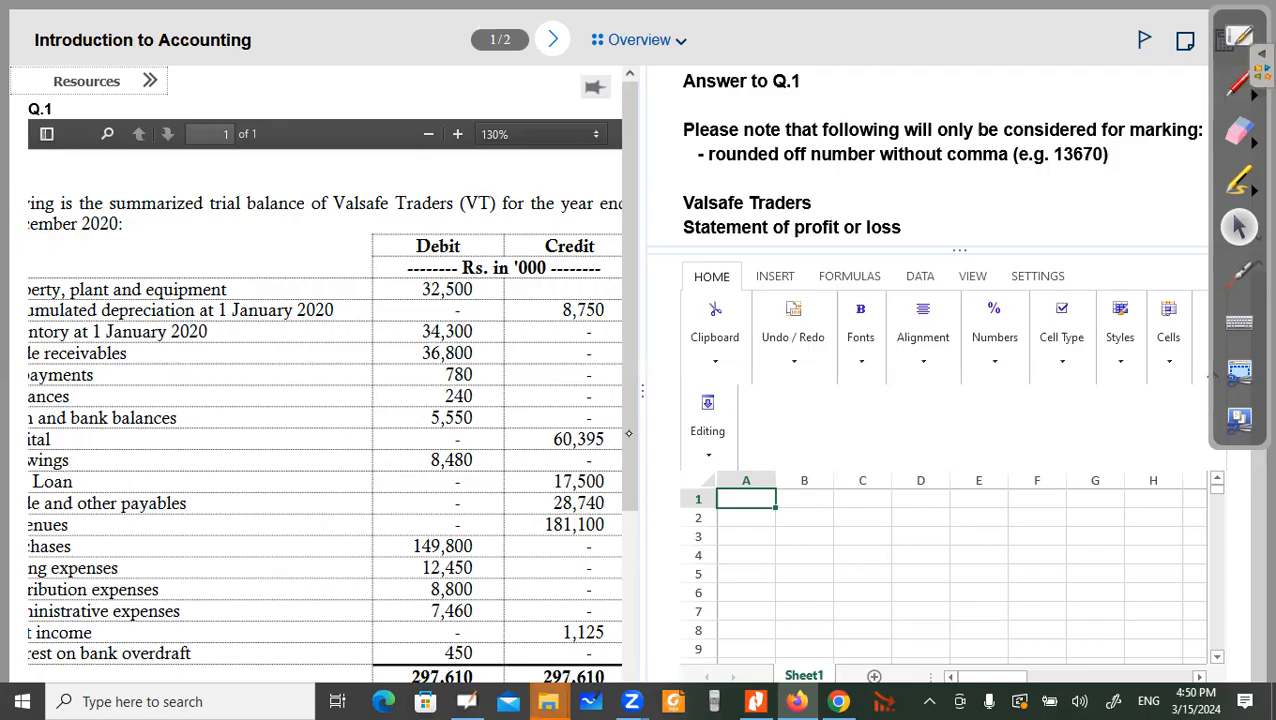
Step: Widen the Q.1 question pane to fit the debit and credit columns, and look over the Valsafe Traders trial balance
drag(677, 386, 713, 386)
scroll(690, 462, down, 2)
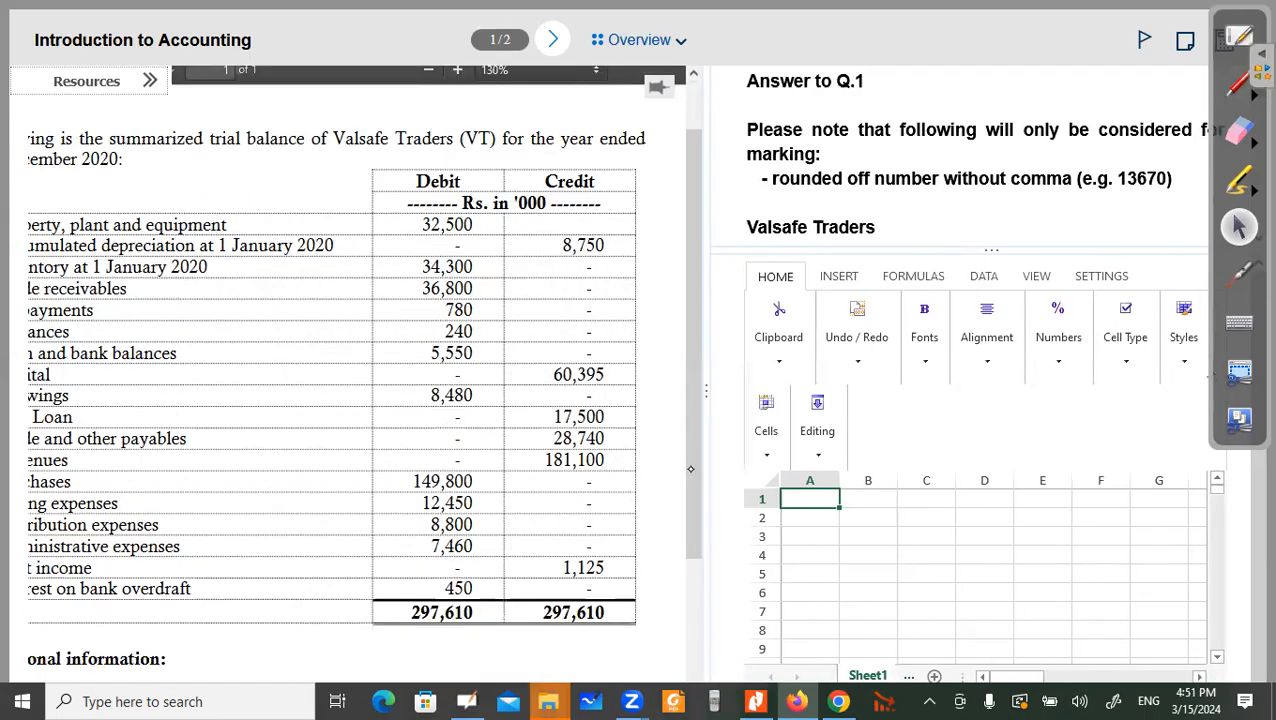
scroll(520, 555, up, 1)
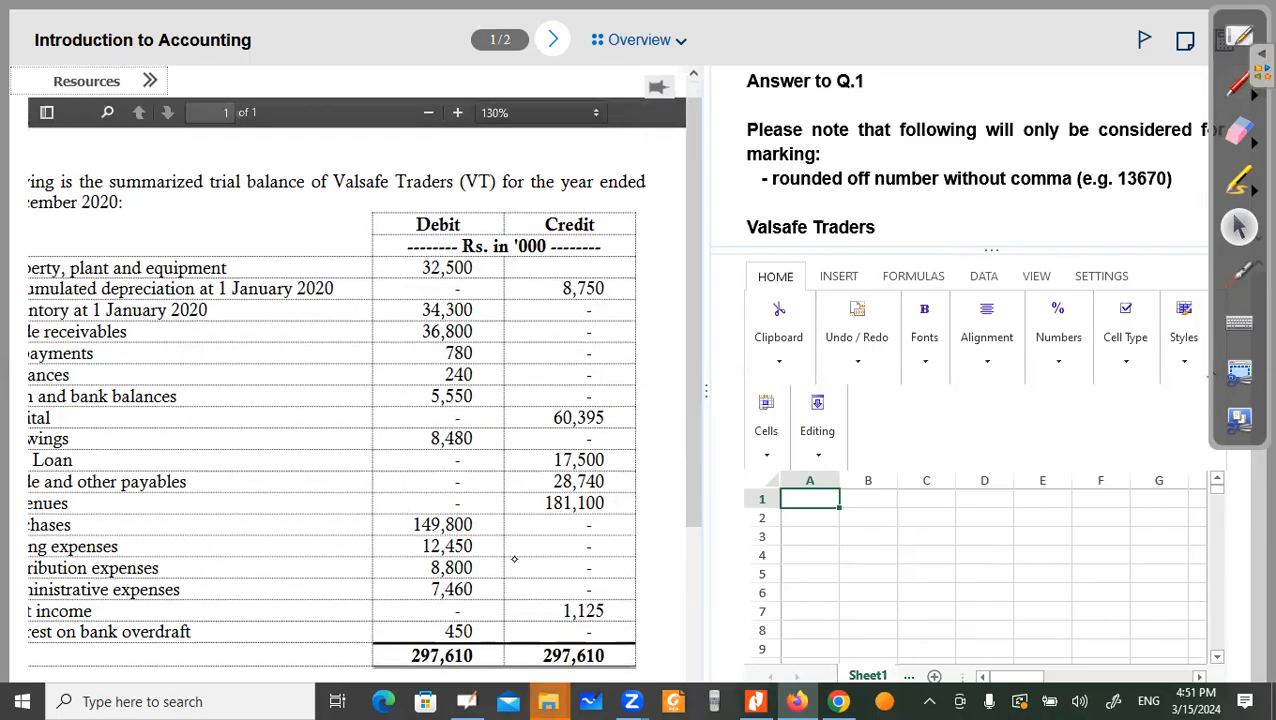
scroll(563, 517, left, 2)
scroll(537, 522, right, 2)
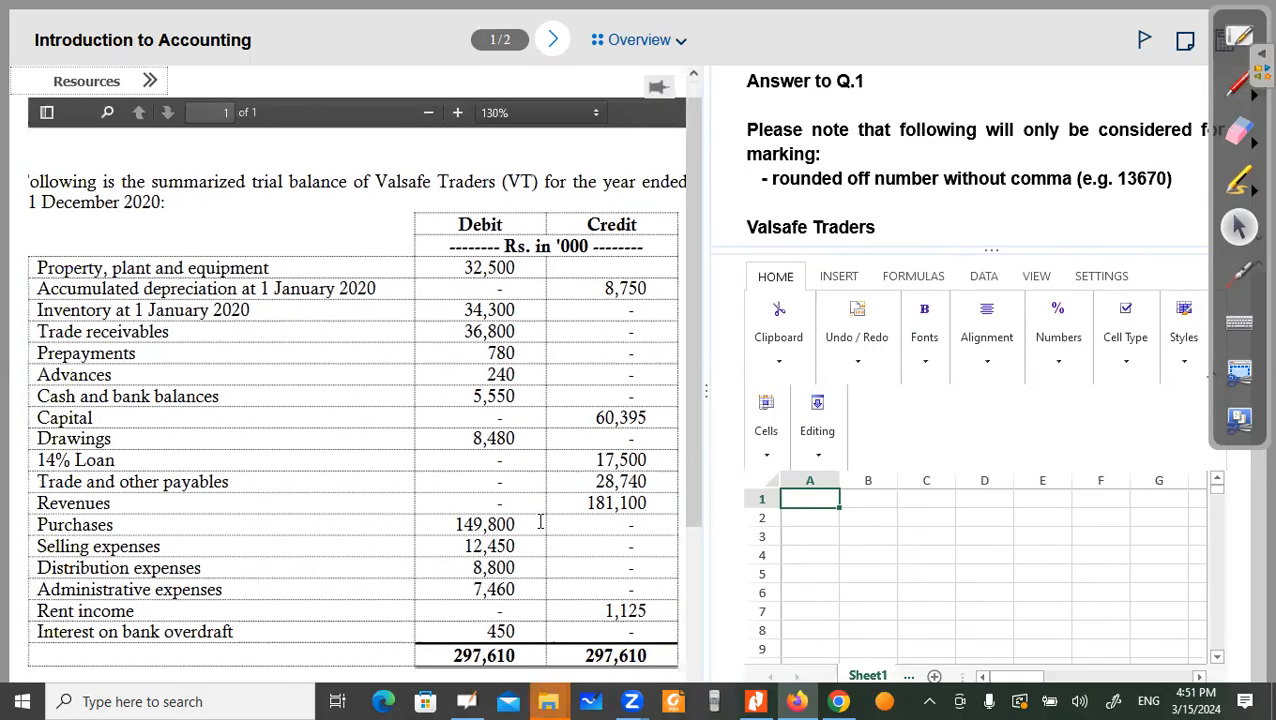
scroll(545, 520, left, 1)
scroll(658, 569, right, 1)
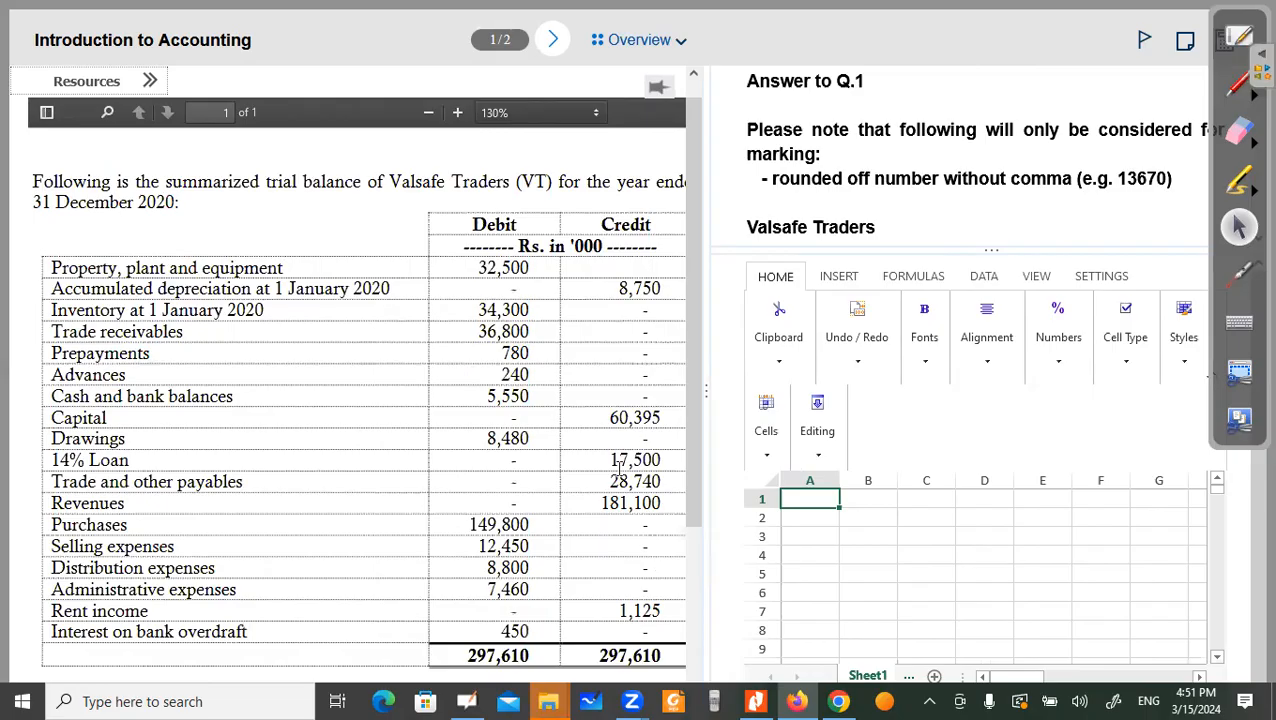
scroll(605, 462, right, 1)
scroll(600, 466, left, 1)
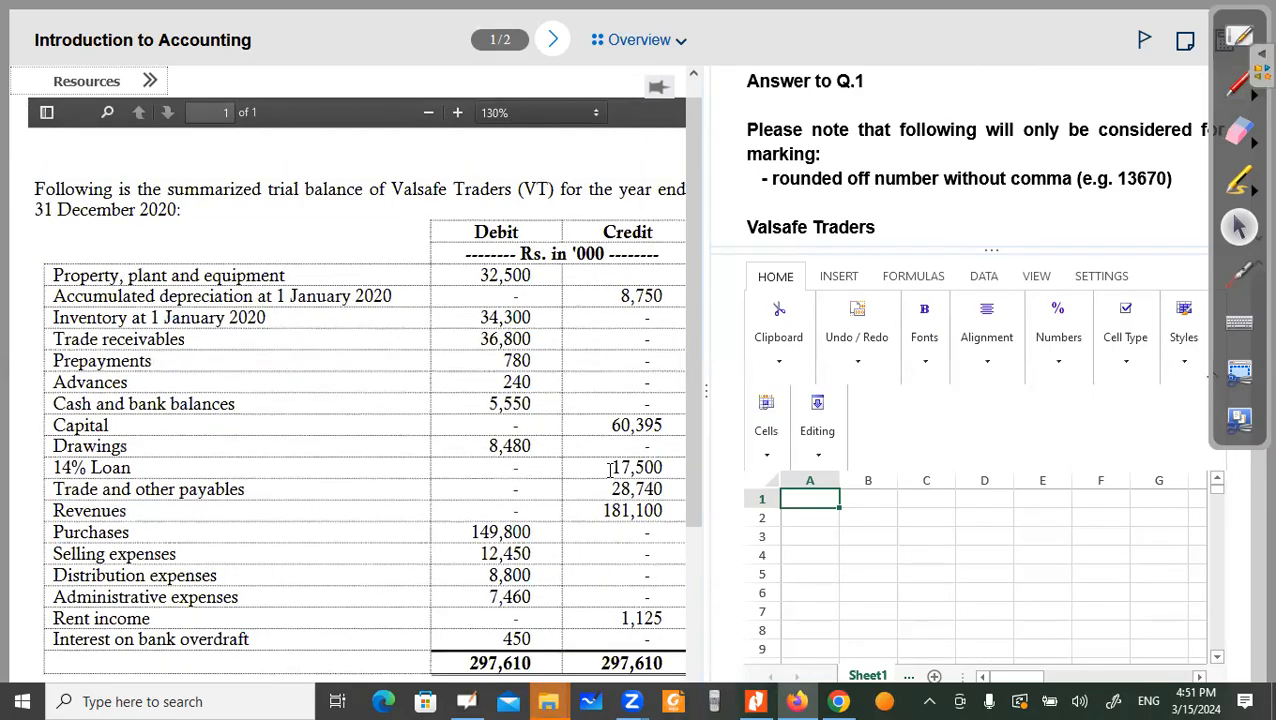
Step: Point out the question's introductory line with the laser pointer: summarized trial balance, Valsafe Traders and the year end date
click(1239, 273)
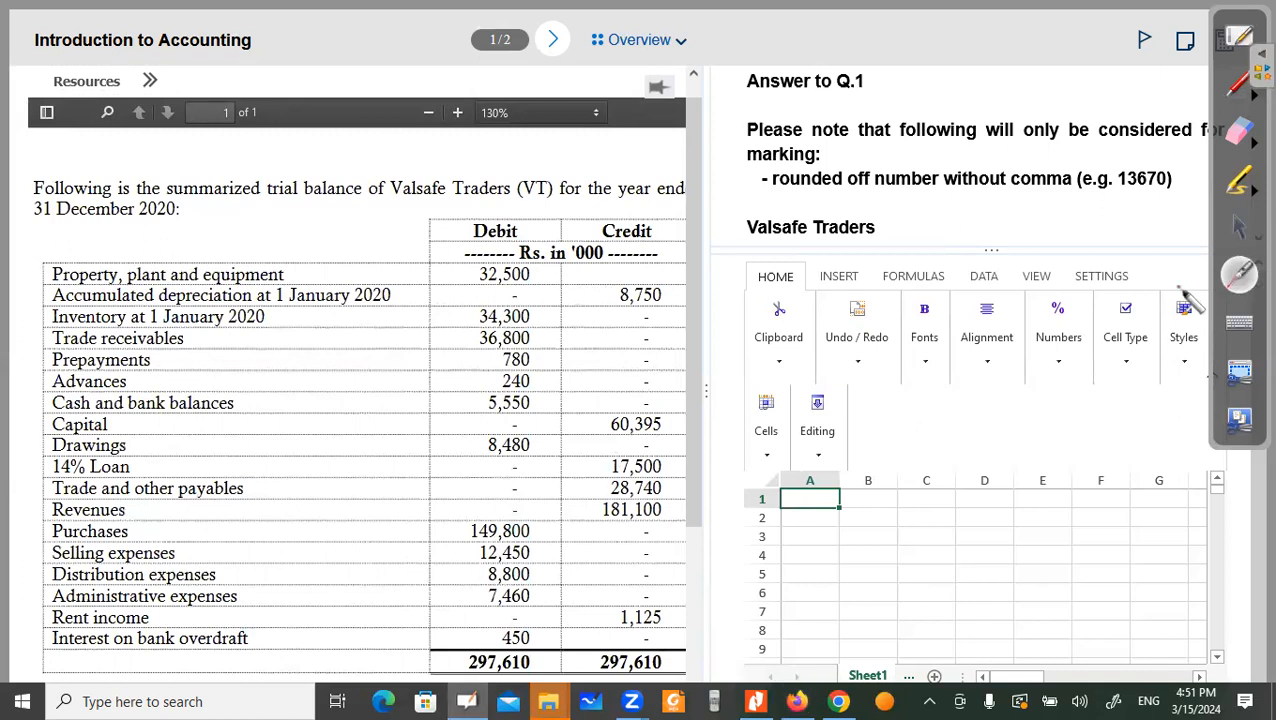
click(180, 190)
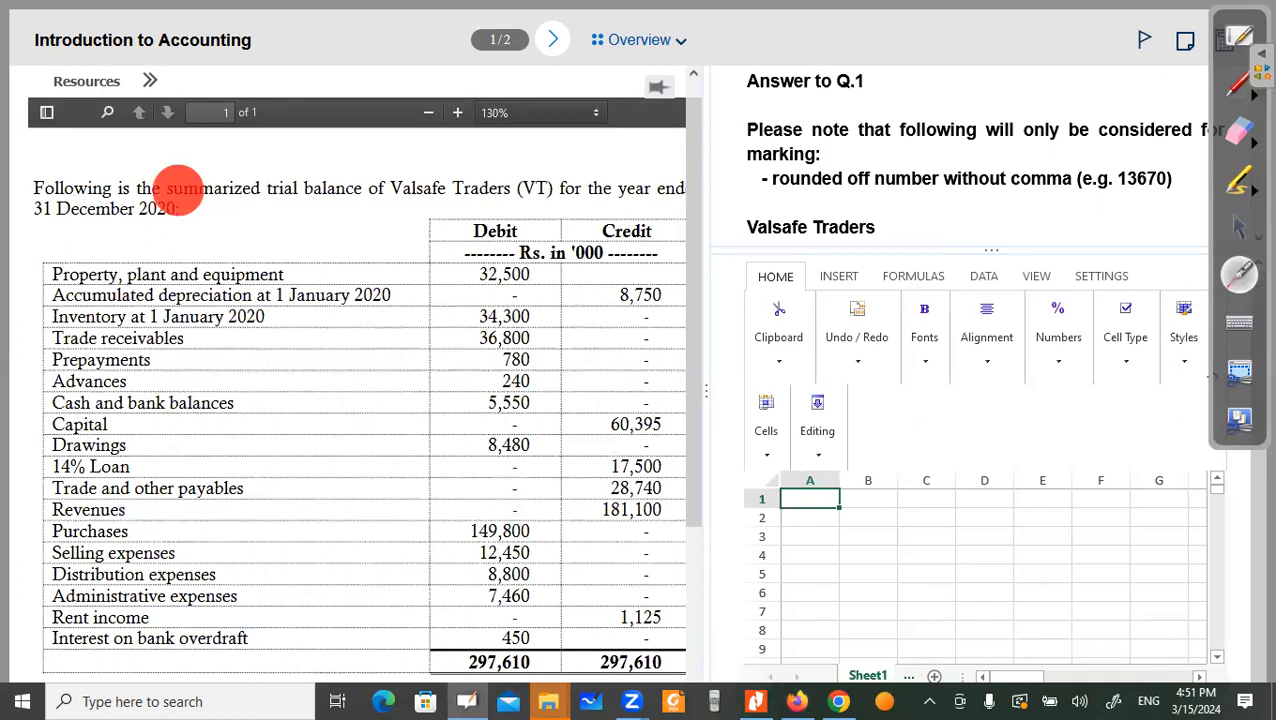
click(301, 196)
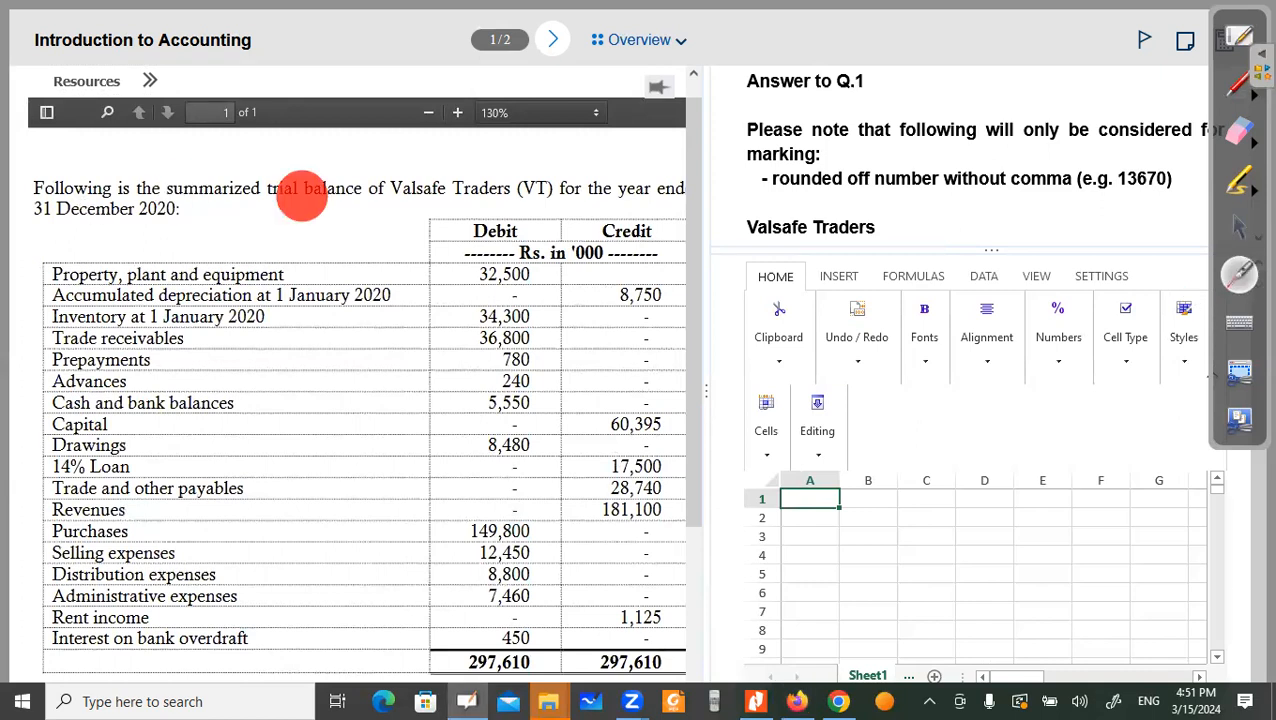
click(467, 196)
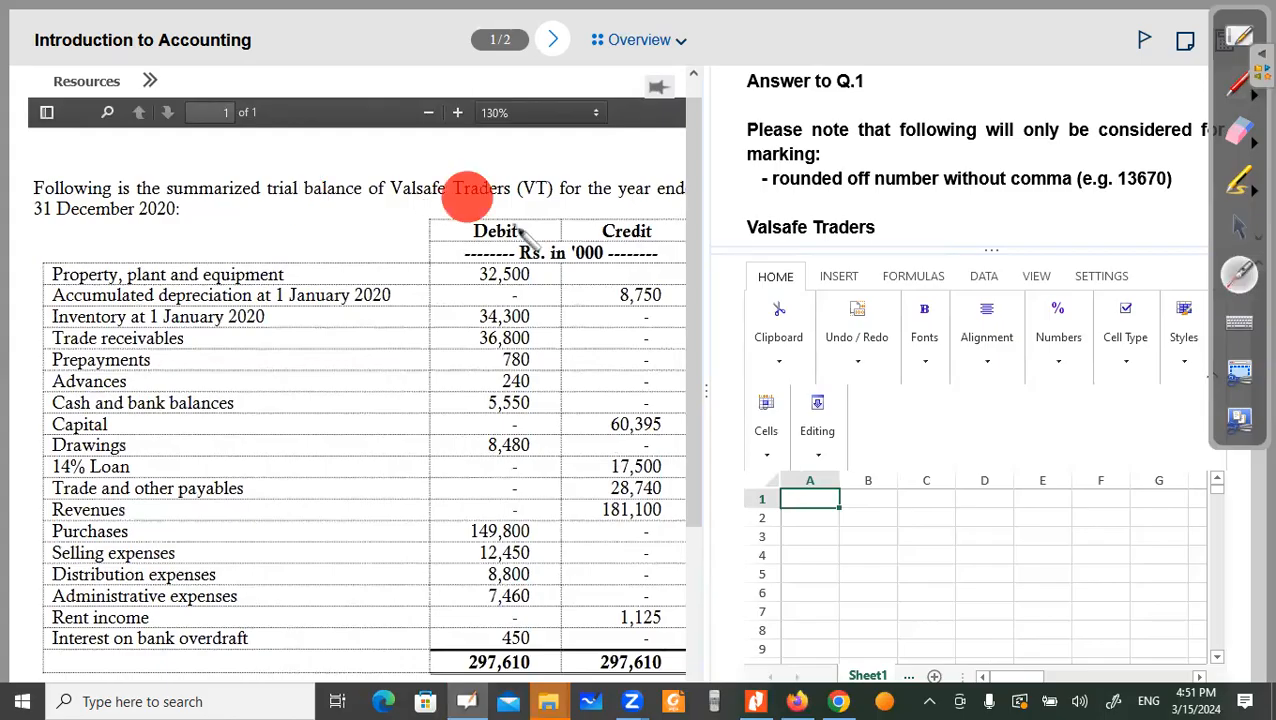
click(588, 192)
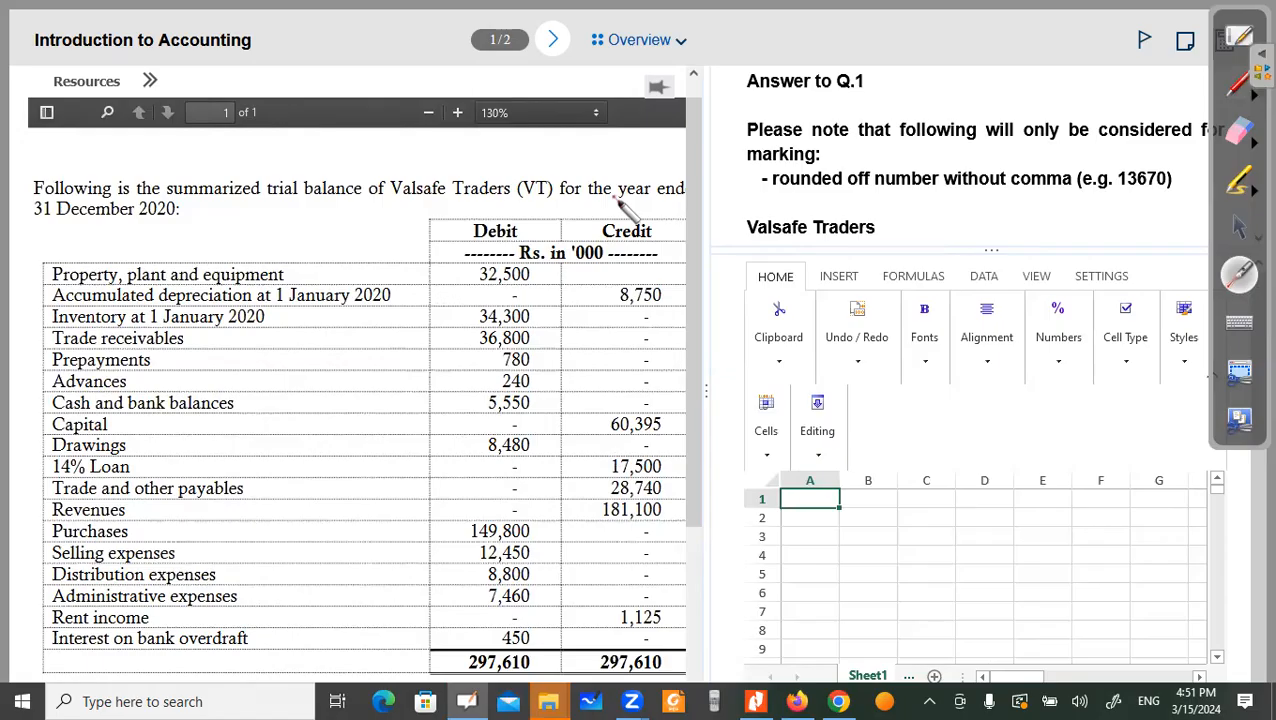
key(Escape)
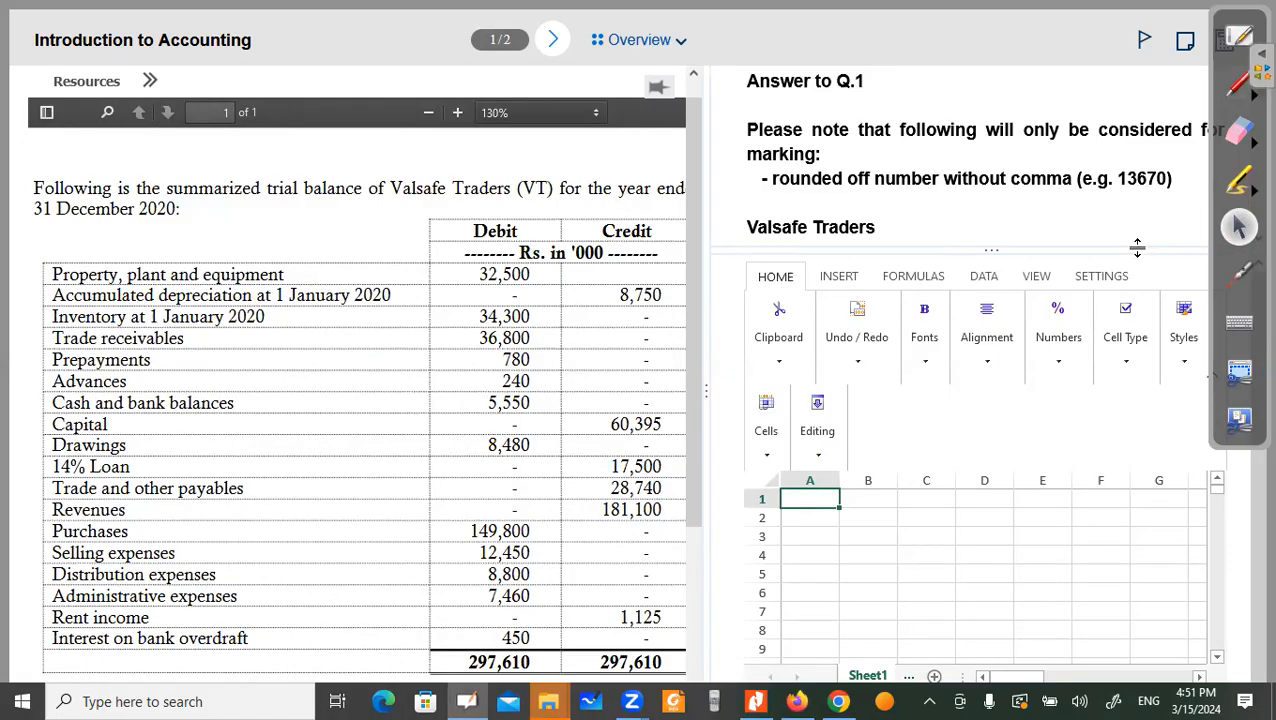
key(ctrl+l)
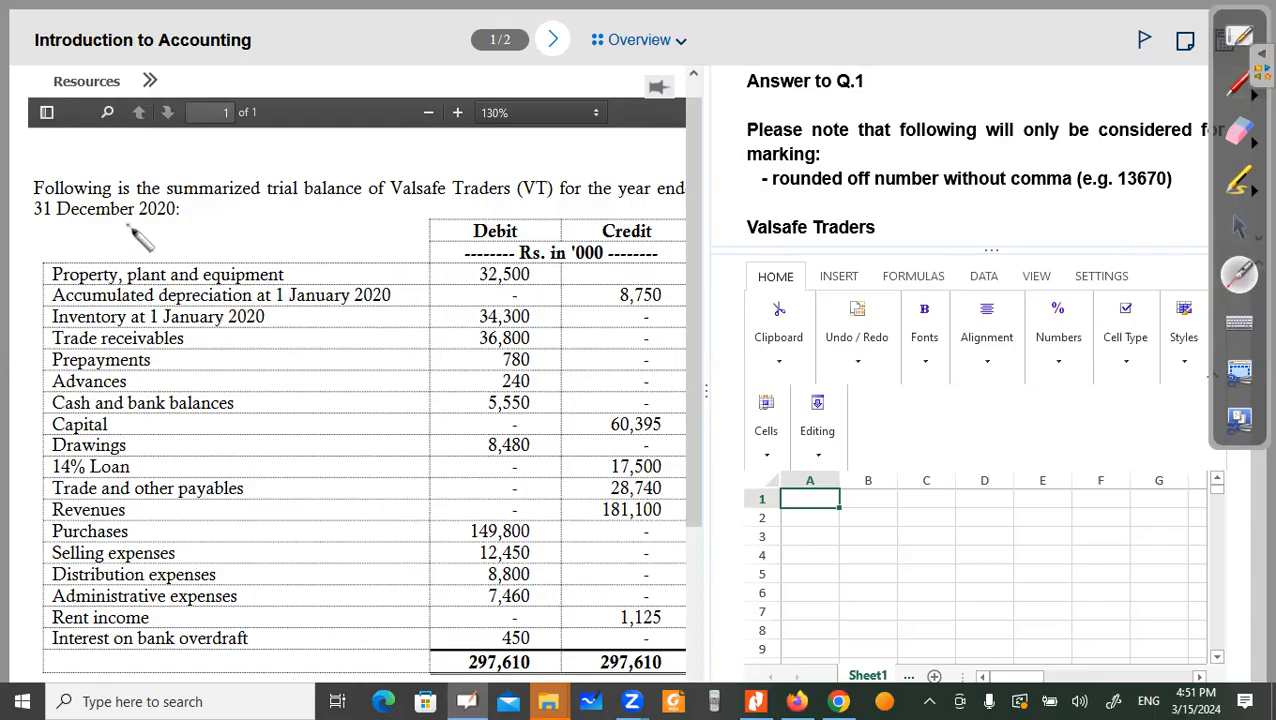
key(Escape)
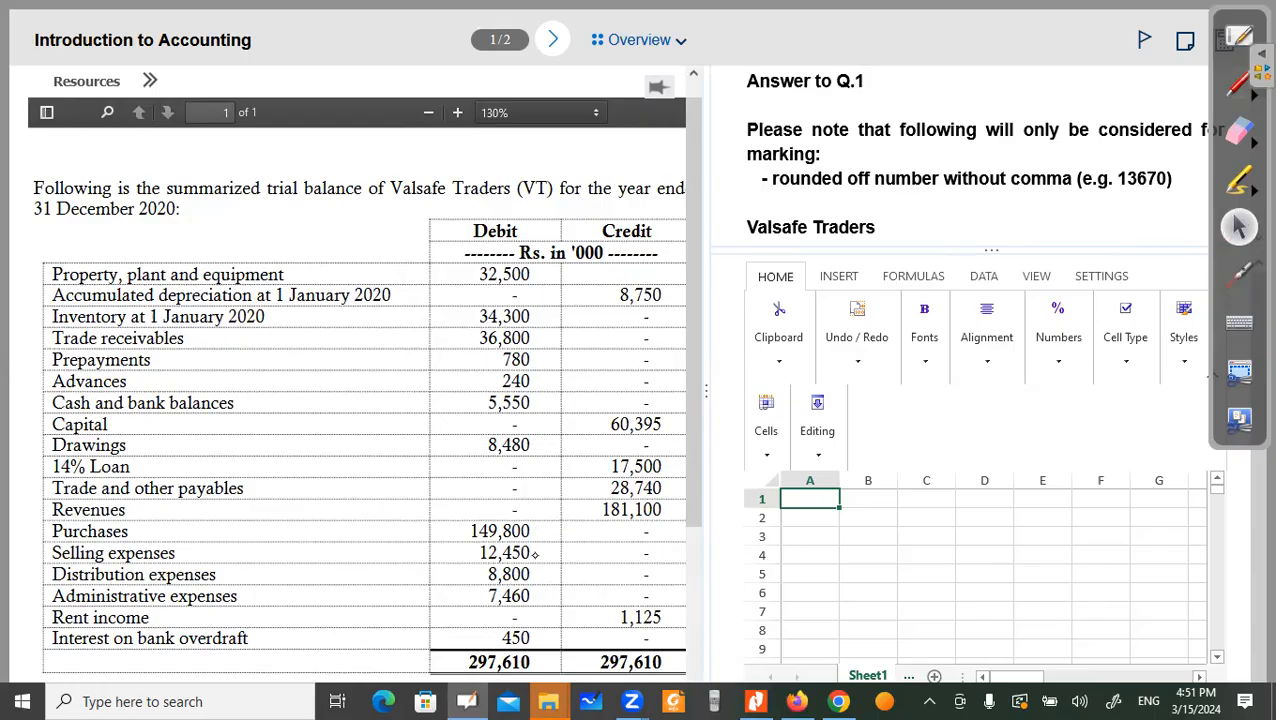
Step: Examine the trial balance rows from property, plant and equipment down to the Additional information heading
scroll(516, 512, down, 1)
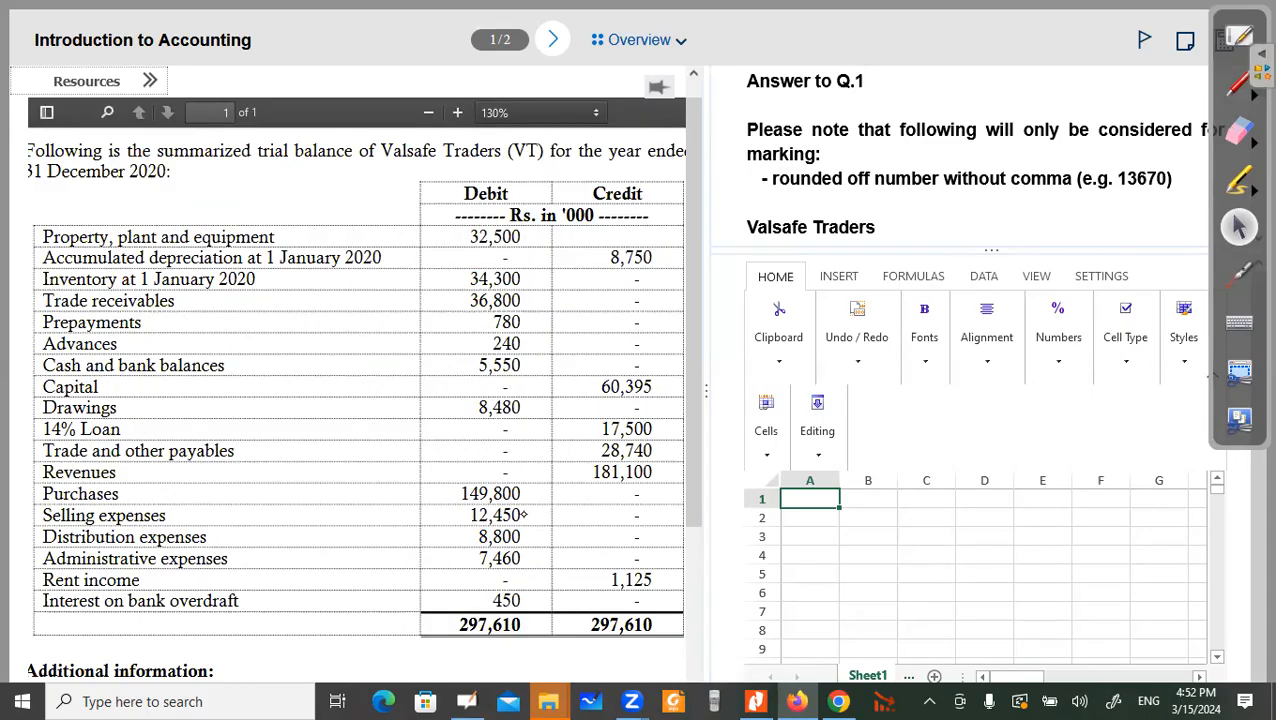
click(428, 579)
scroll(520, 605, down, 1)
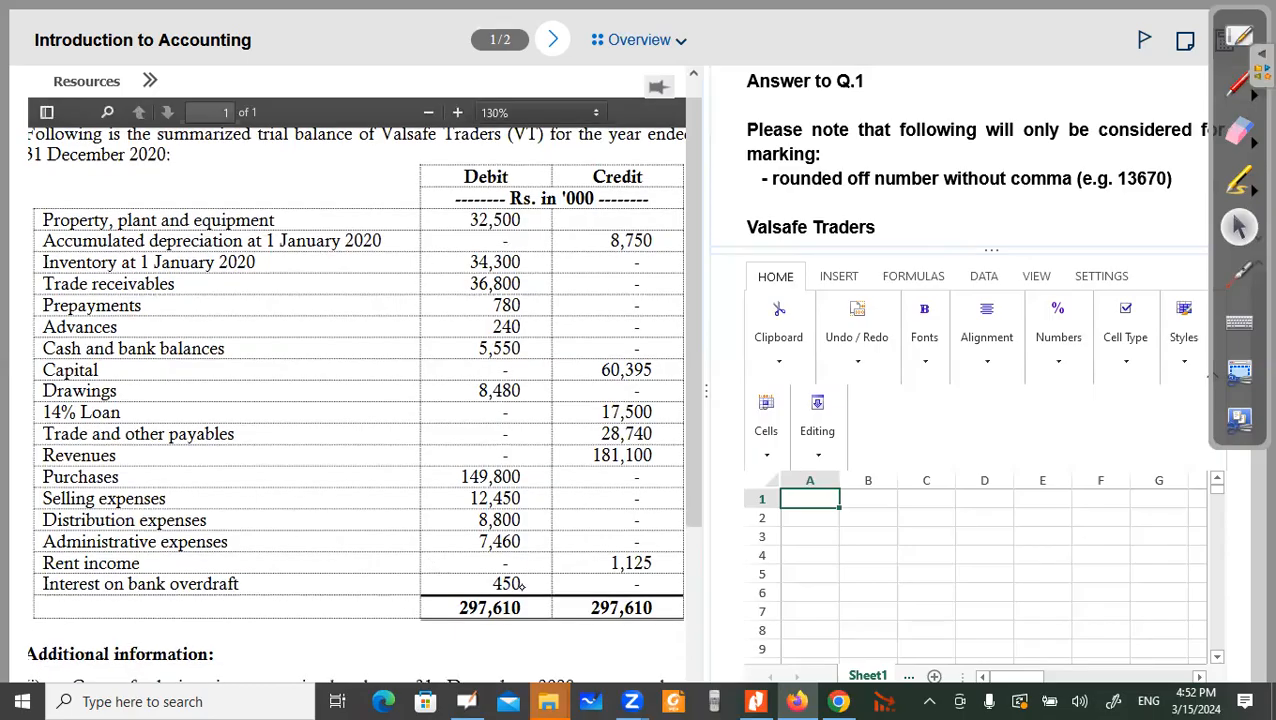
scroll(551, 588, up, 1)
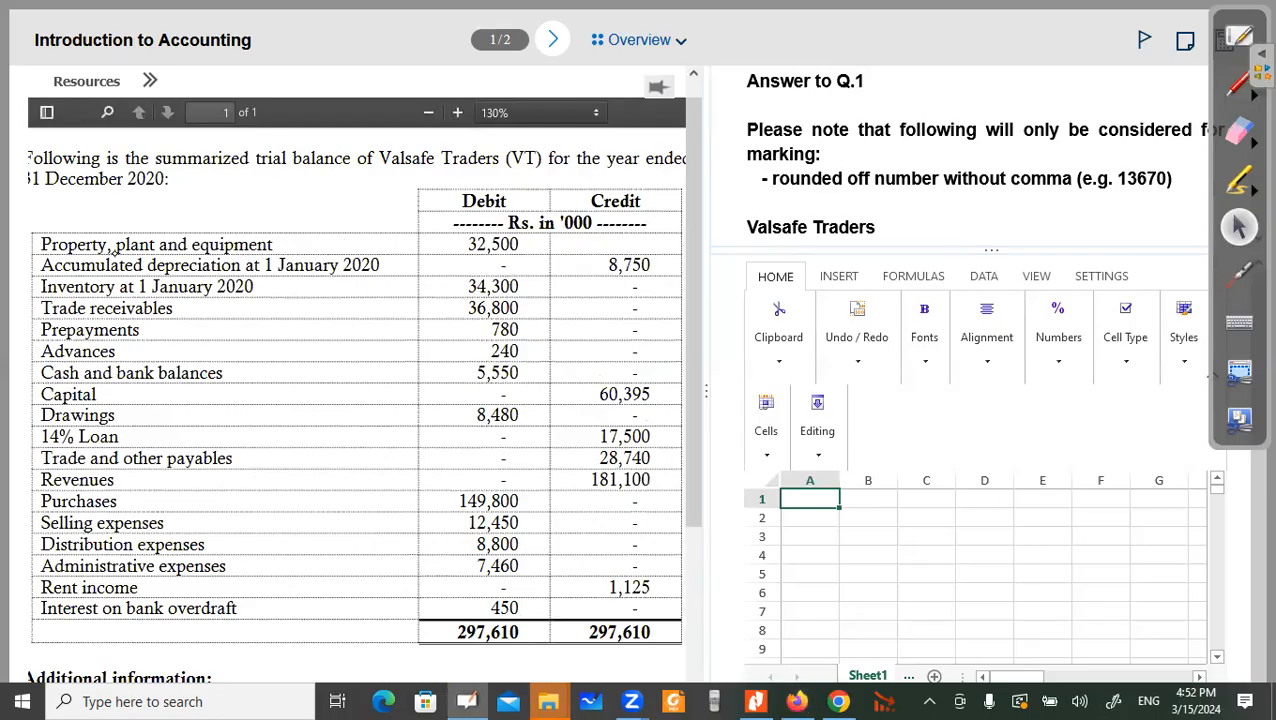
scroll(60, 180, left, 1)
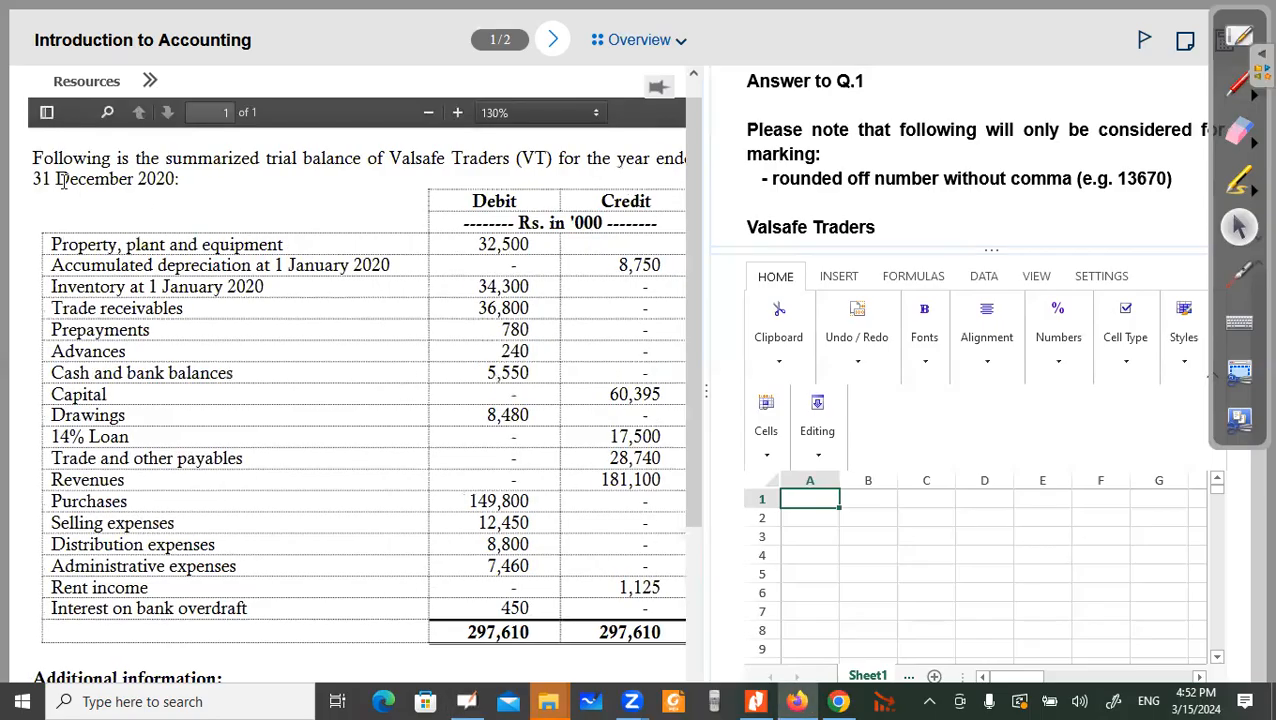
scroll(62, 180, left, 1)
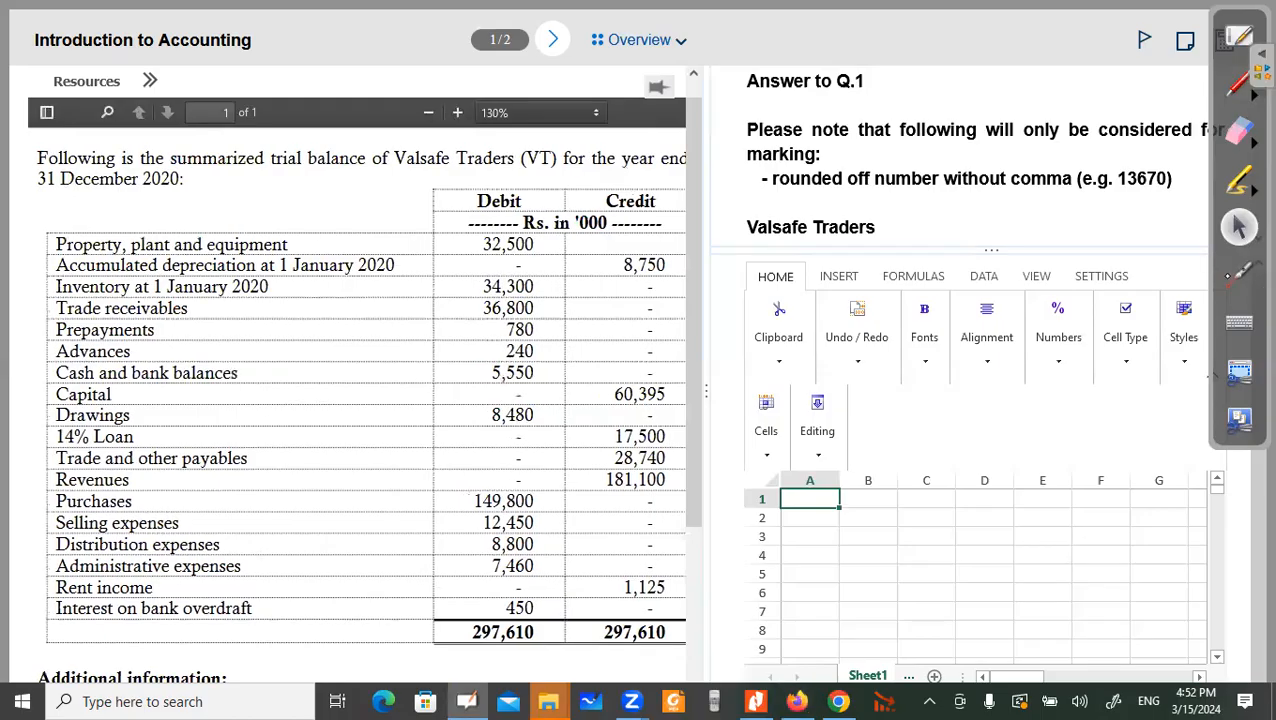
Step: Point out property, plant and equipment with its debit amount, and the accumulated depreciation row, using the laser pointer
click(1239, 272)
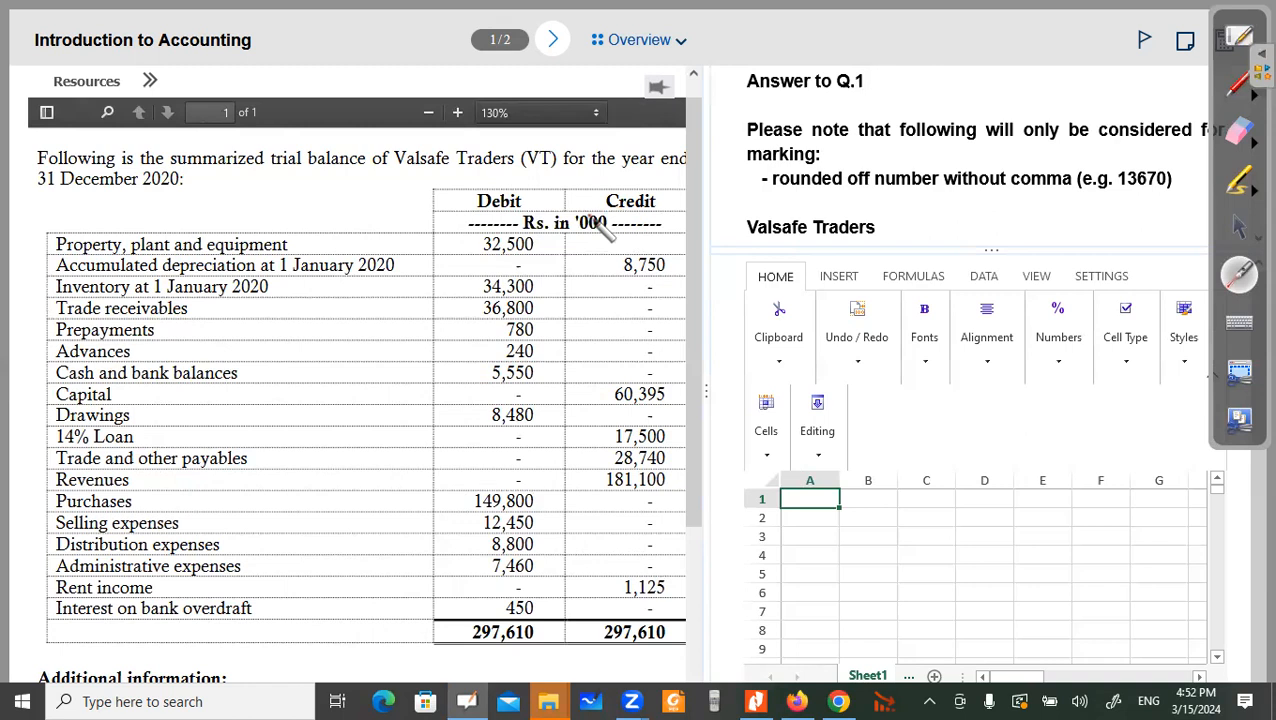
click(95, 246)
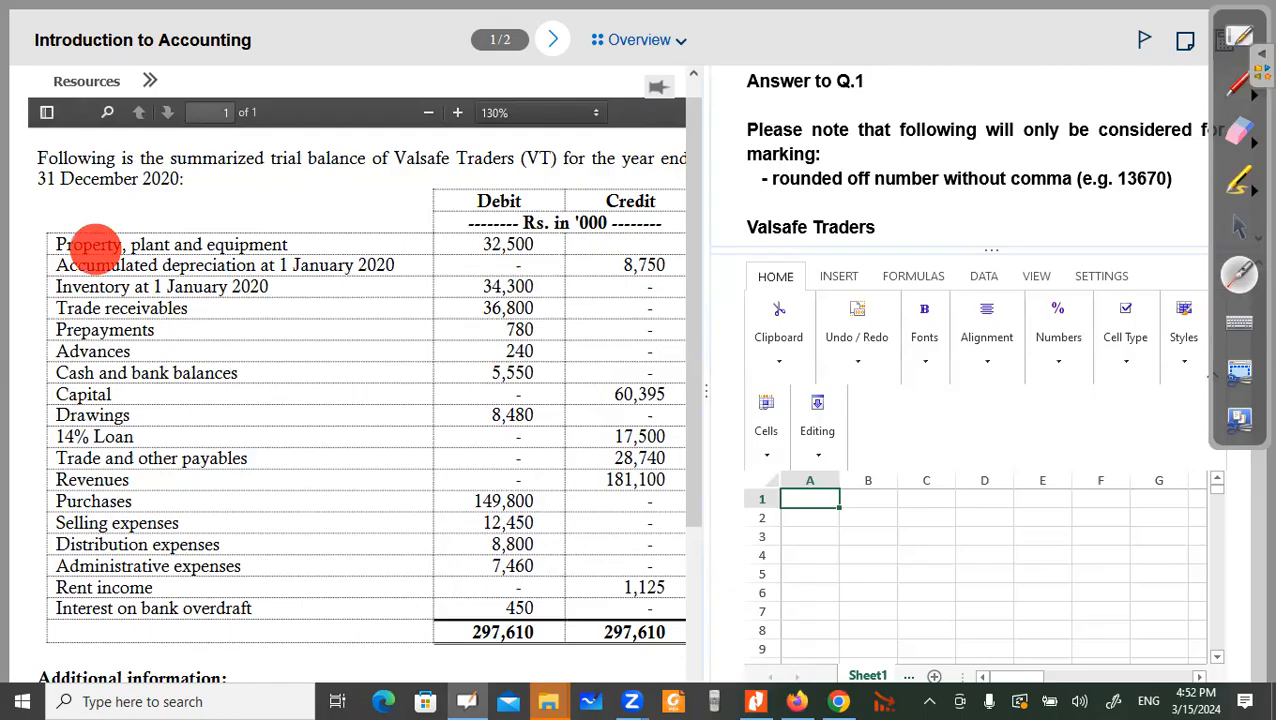
click(497, 247)
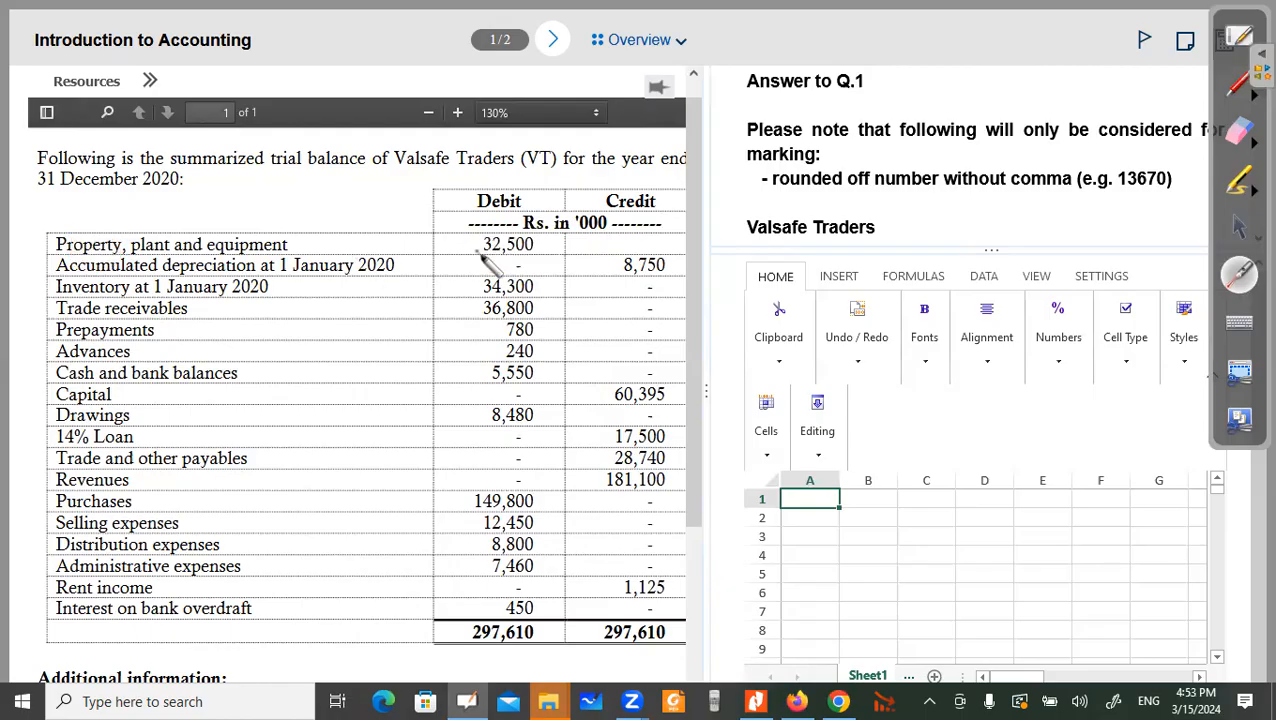
click(197, 276)
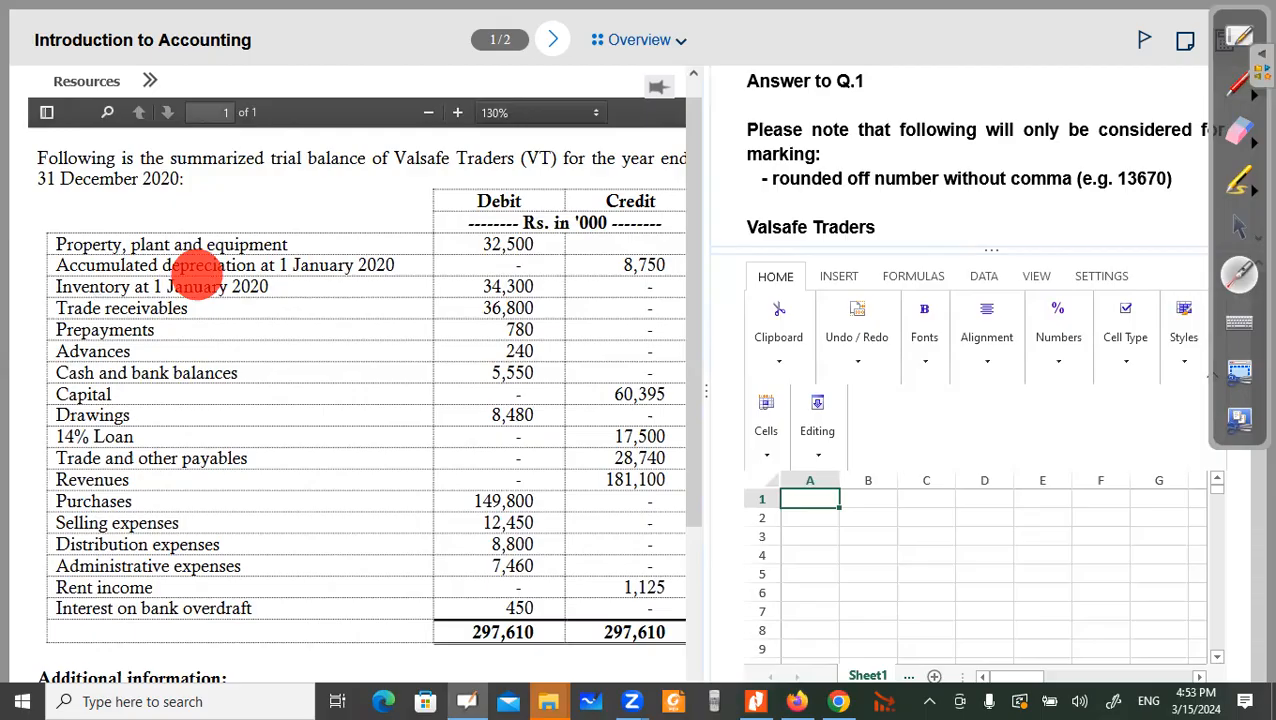
click(335, 270)
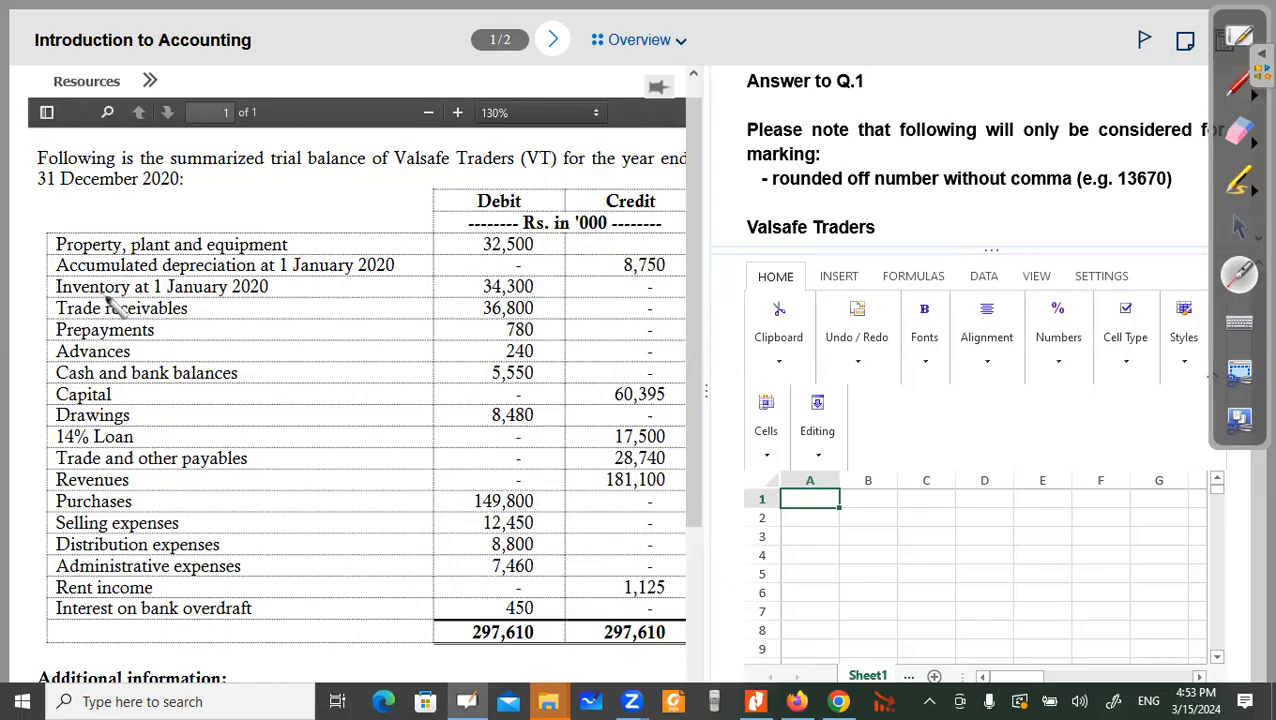
Step: Point out the inventory at 1 January 2020 and trade receivables rows with their debit amounts
click(145, 287)
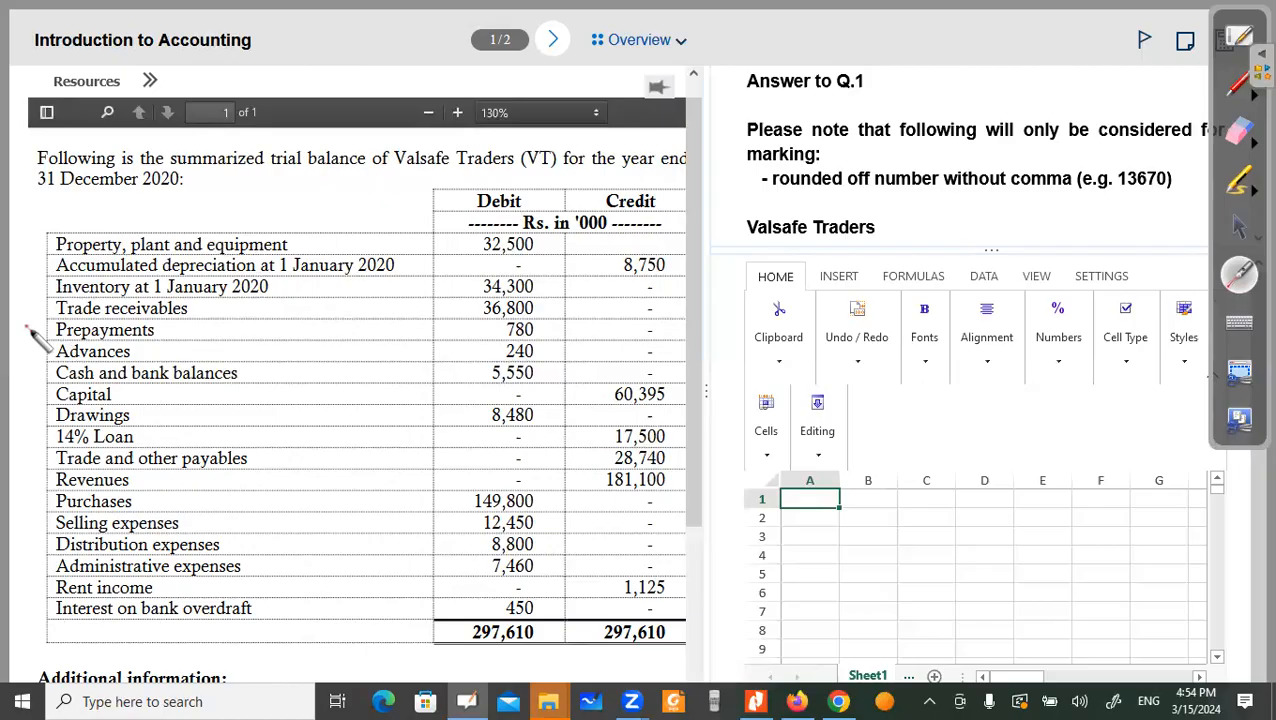
drag(80, 296, 90, 297)
click(515, 287)
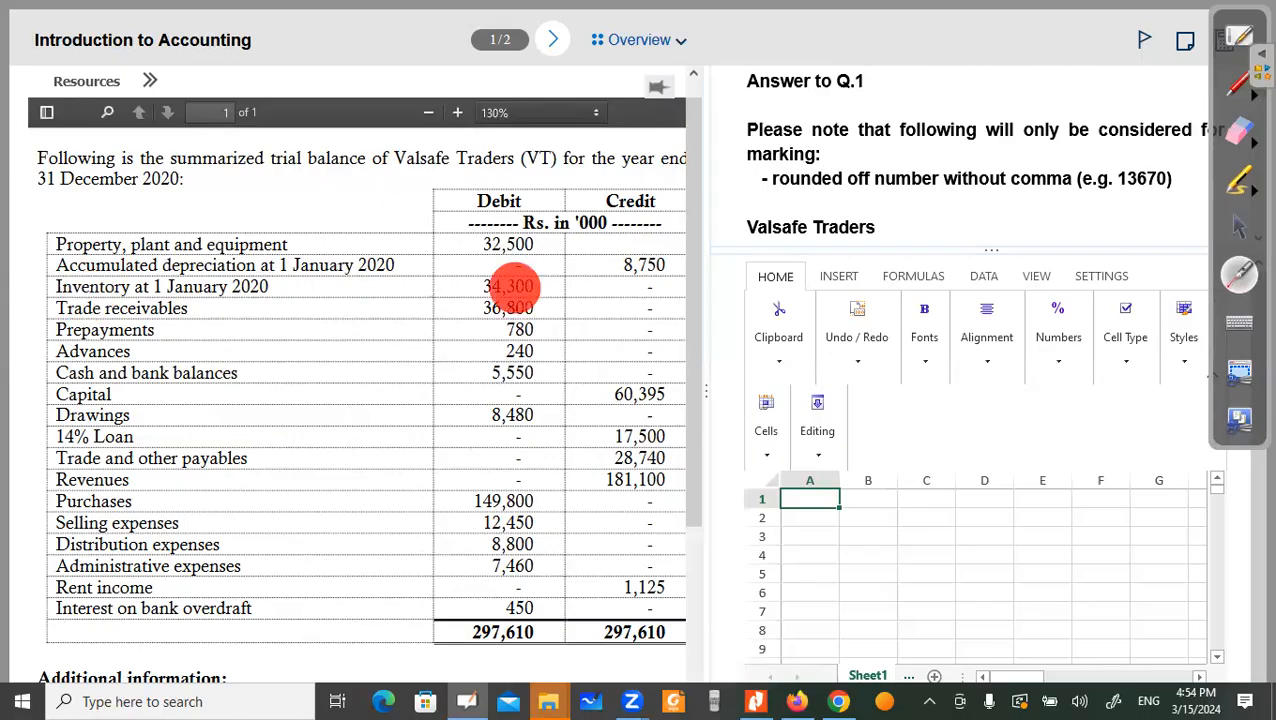
click(165, 318)
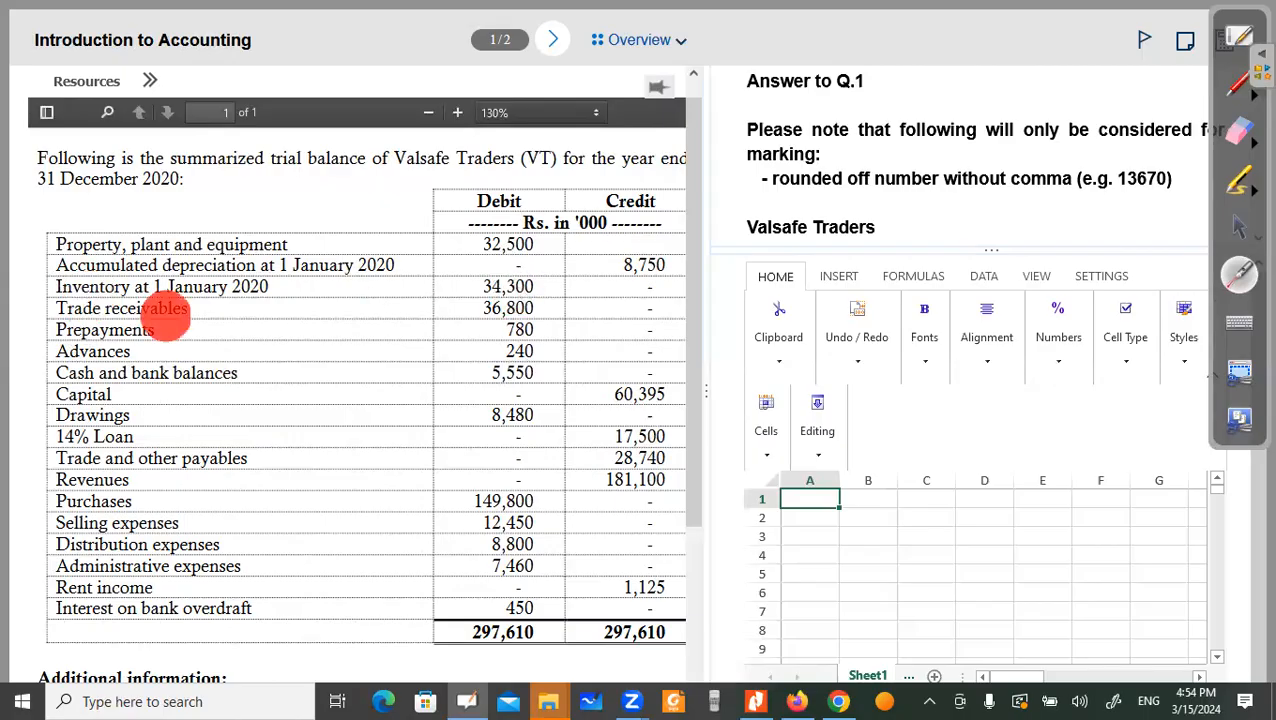
click(530, 306)
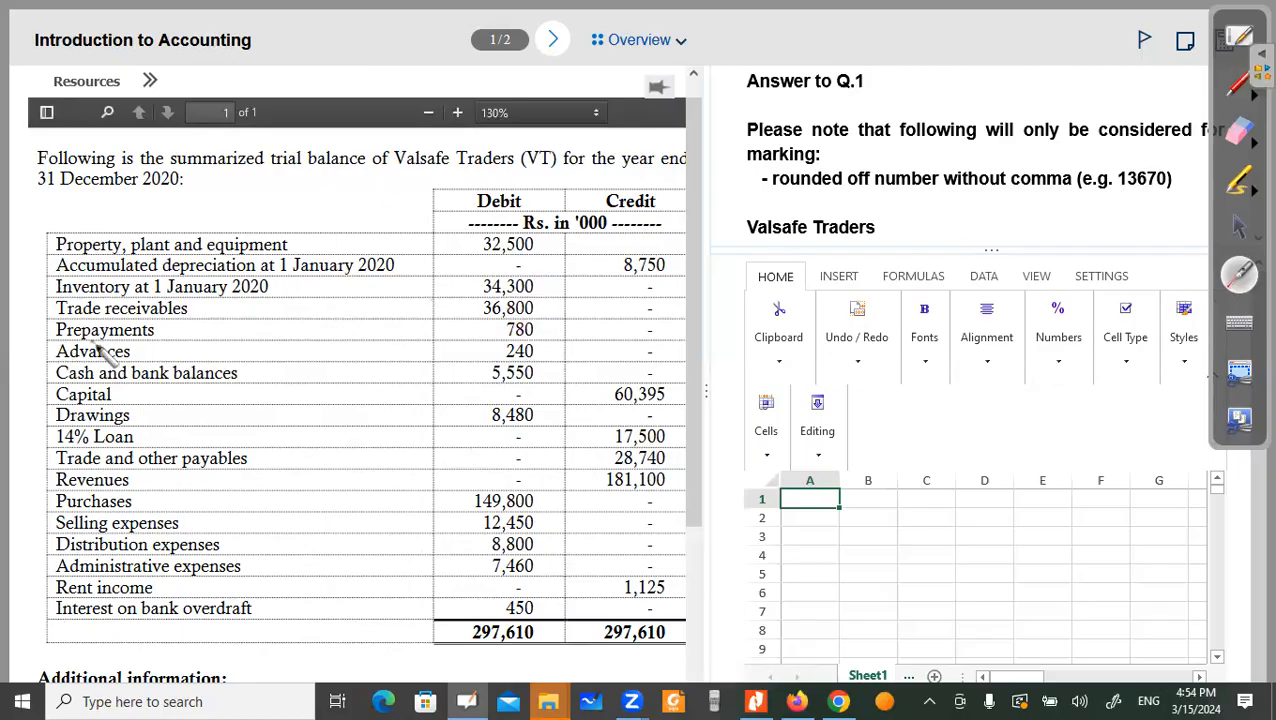
Step: Point out the prepayments, advances, and cash and bank balances rows of the trial balance
click(273, 342)
click(367, 368)
click(308, 387)
click(513, 379)
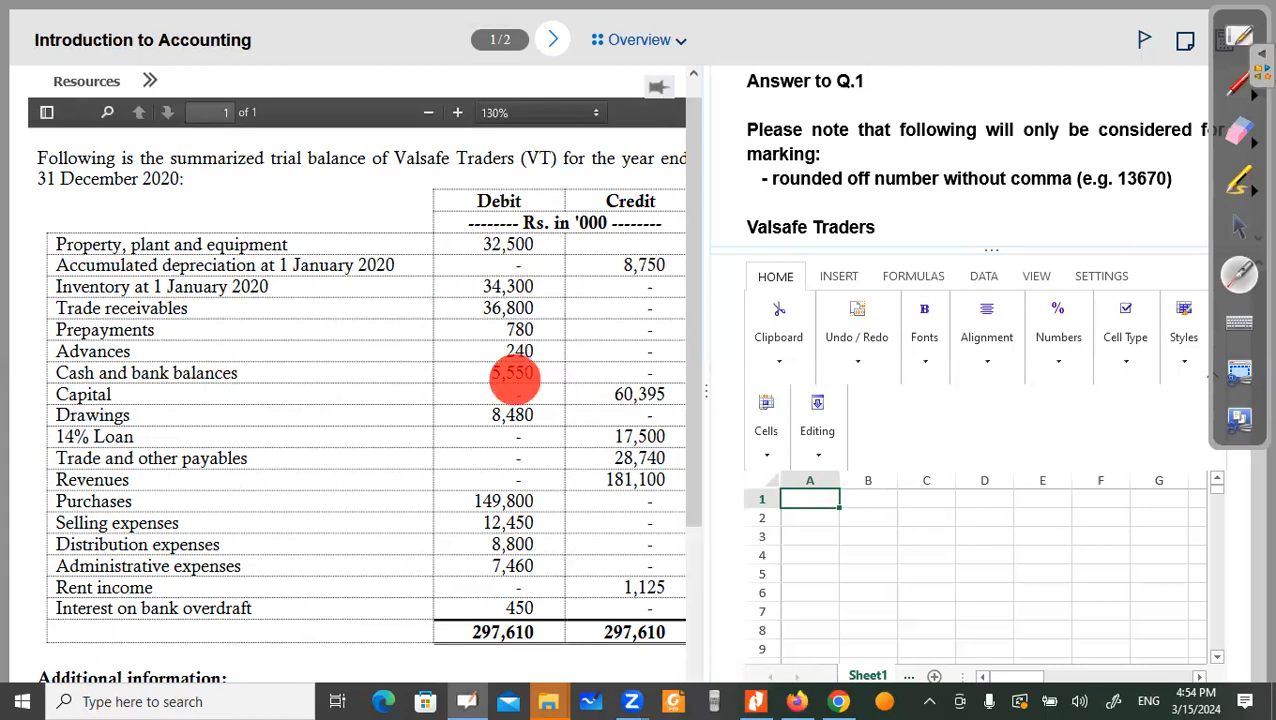
Step: Point out the capital amount in the credit column and the drawings row with its debit amount
click(647, 398)
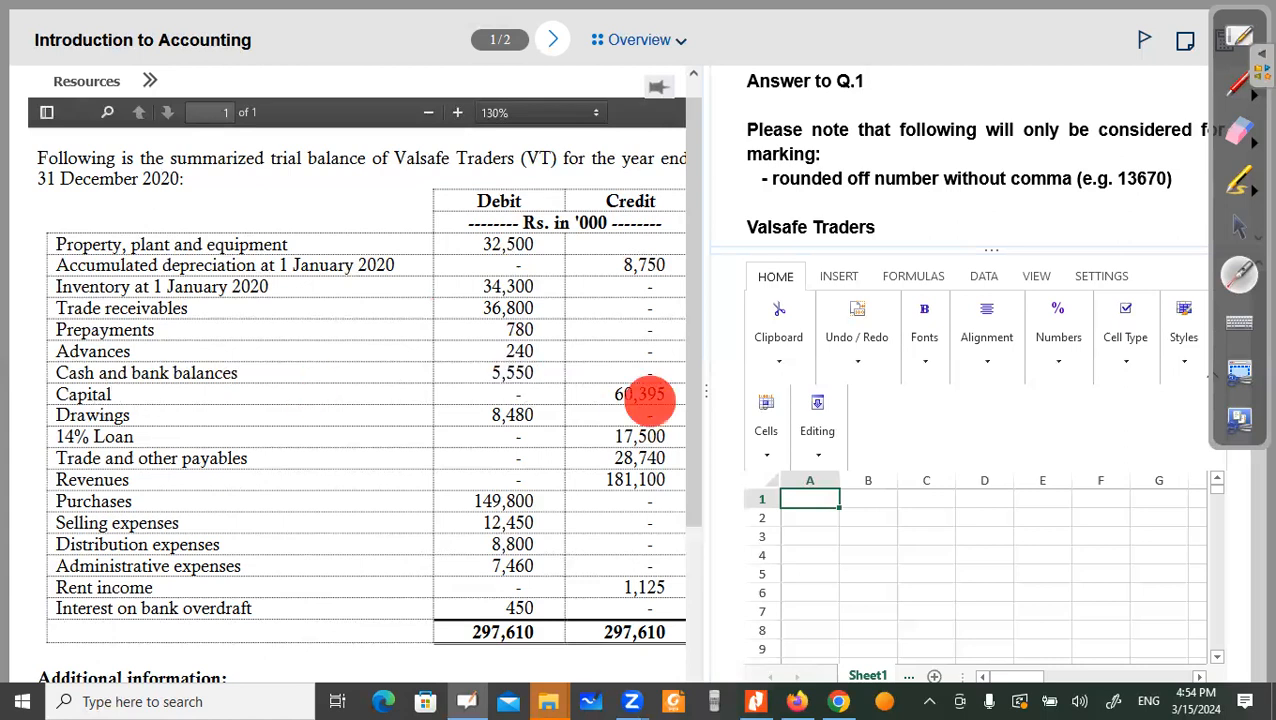
click(155, 423)
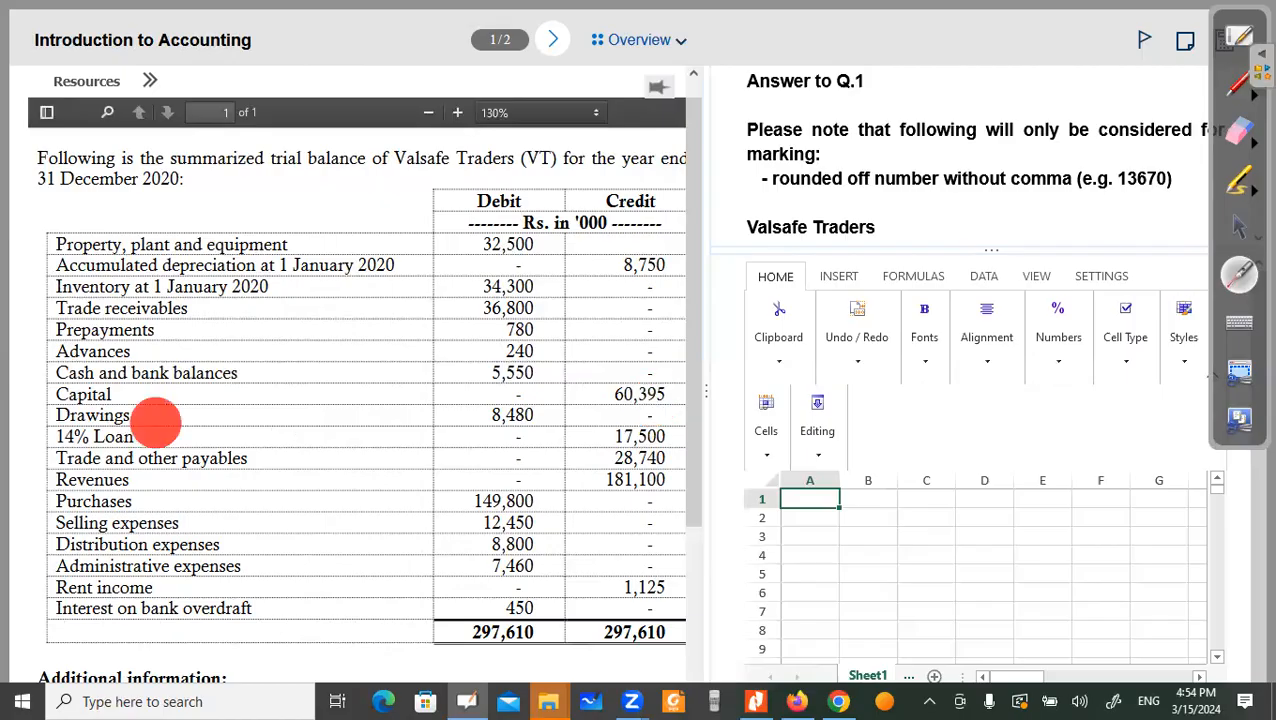
click(513, 415)
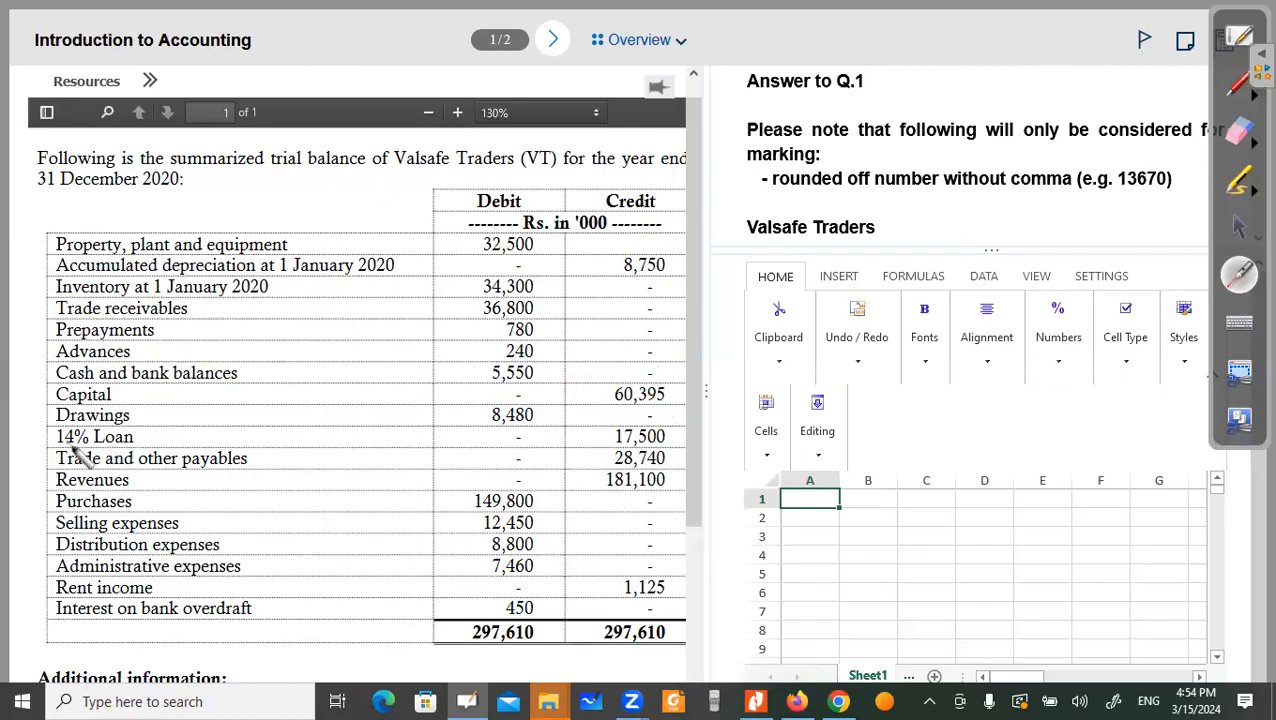
click(99, 423)
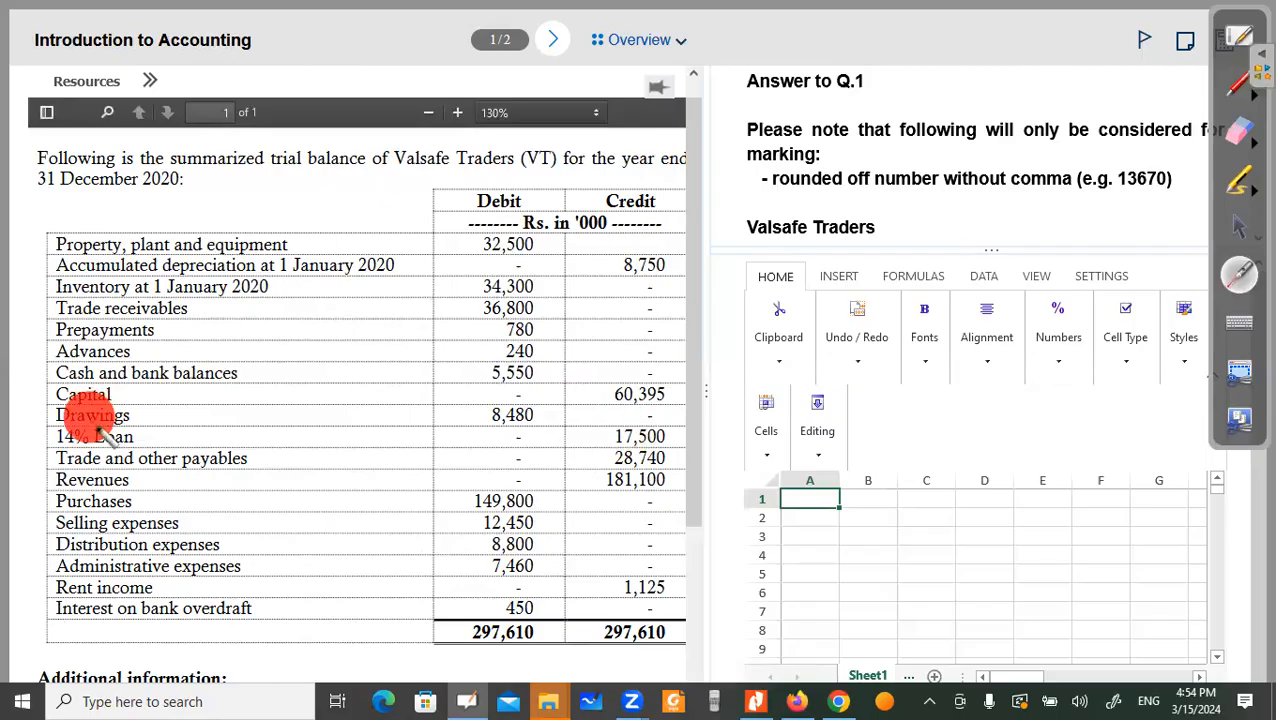
Step: Point out the trade and other payables, revenues and purchases rows of the trial balance with the laser pointer
click(1239, 227)
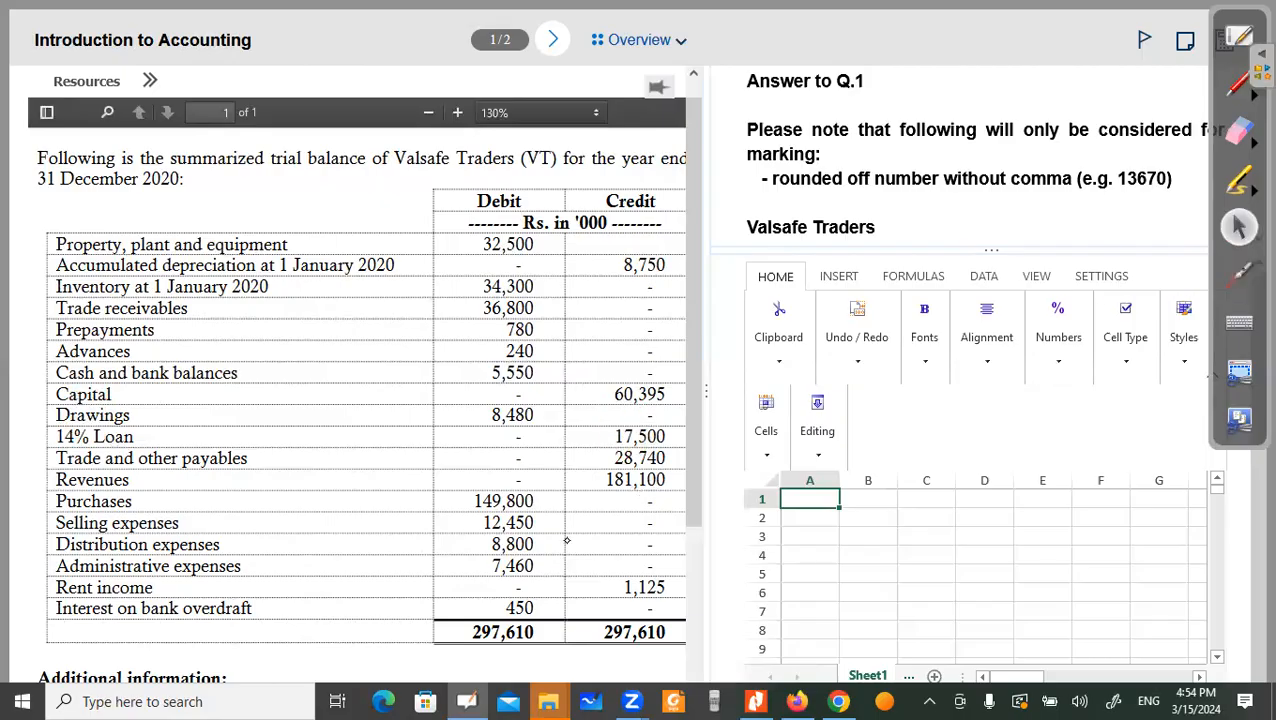
scroll(567, 461, down, 2)
scroll(585, 403, down, 1)
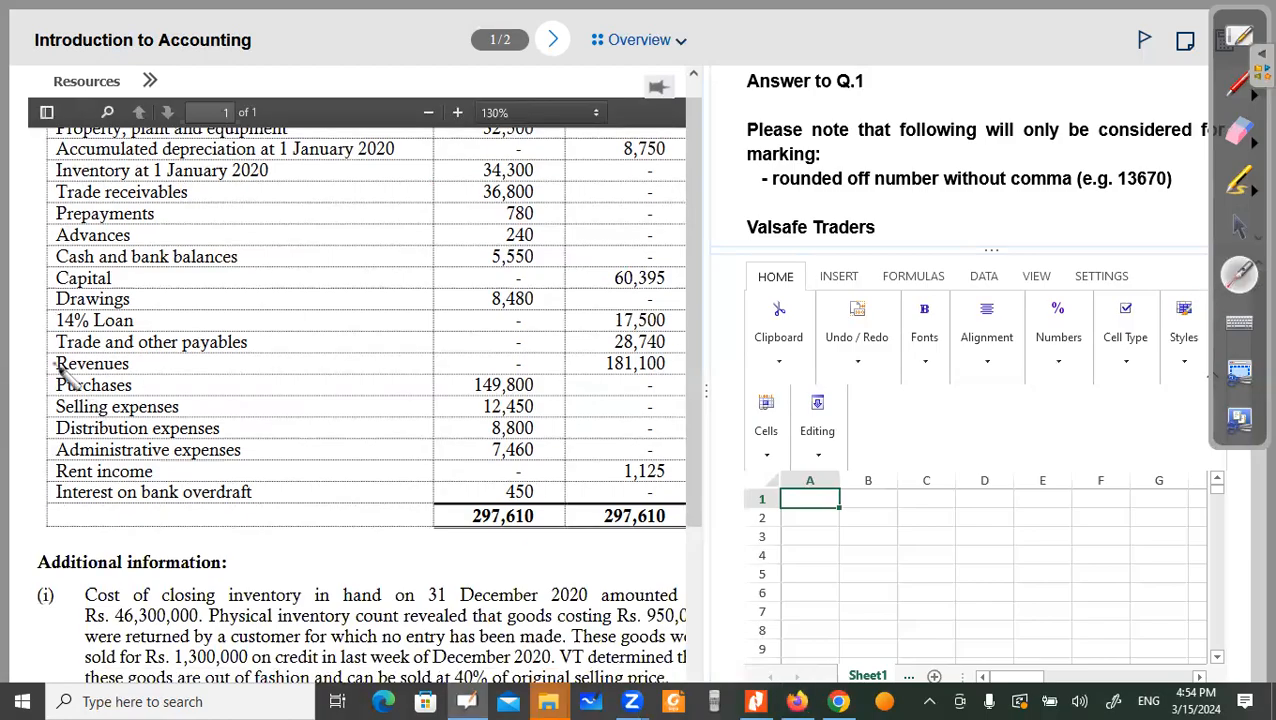
click(115, 355)
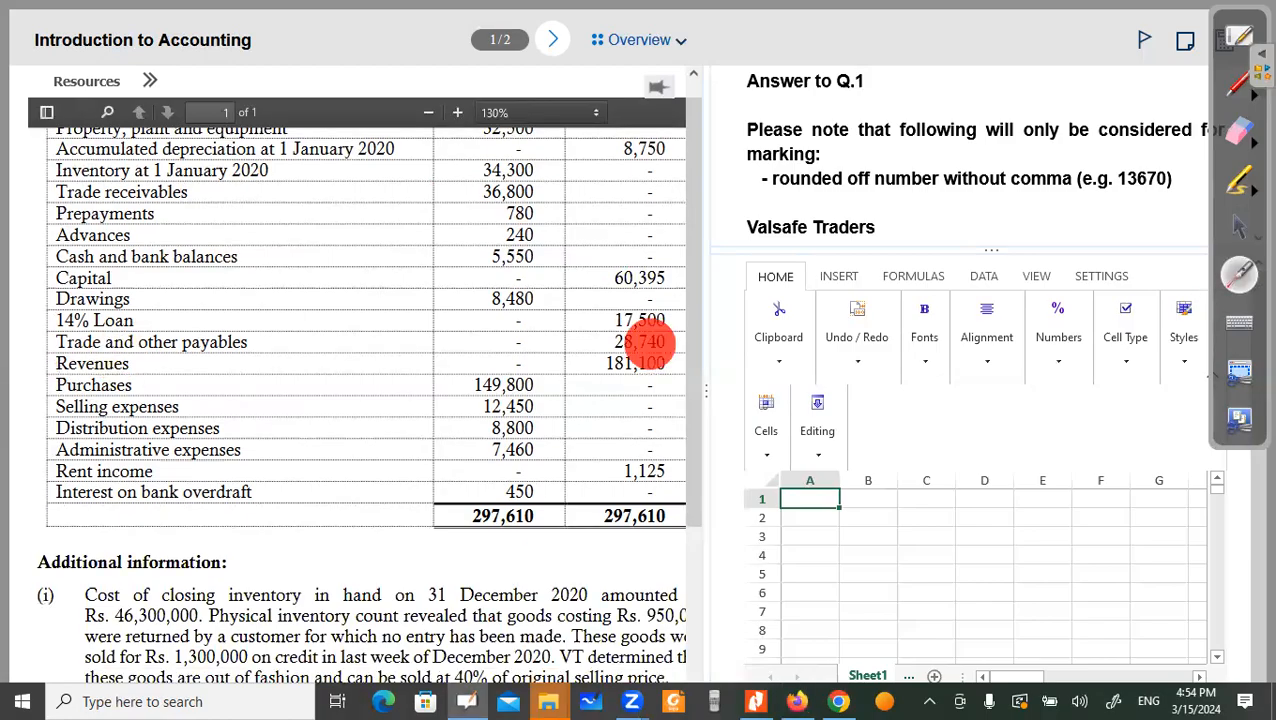
click(236, 373)
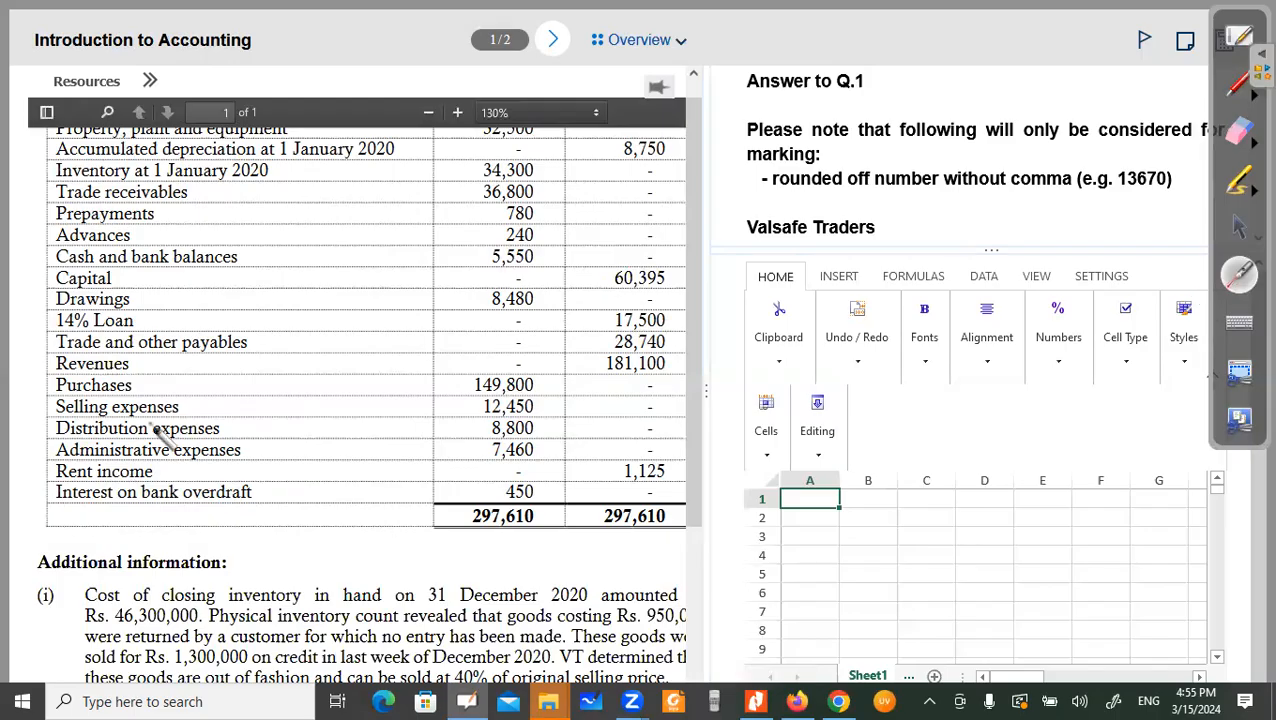
click(101, 374)
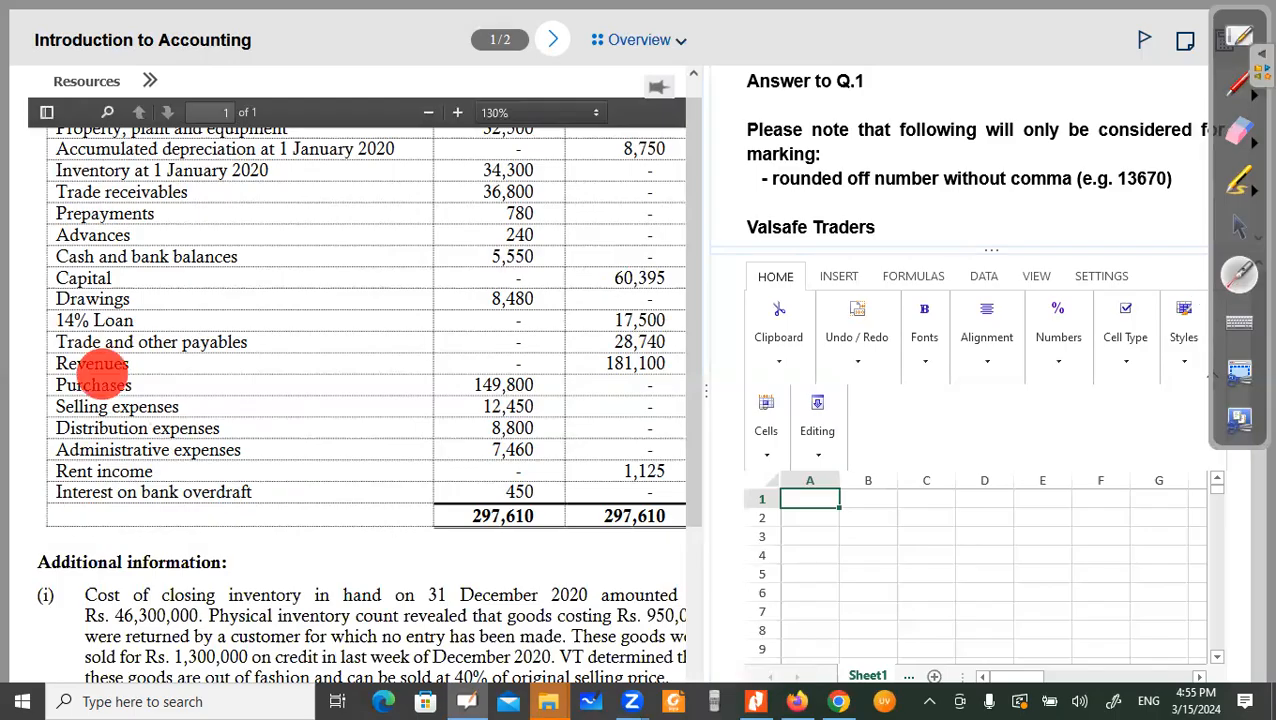
click(508, 388)
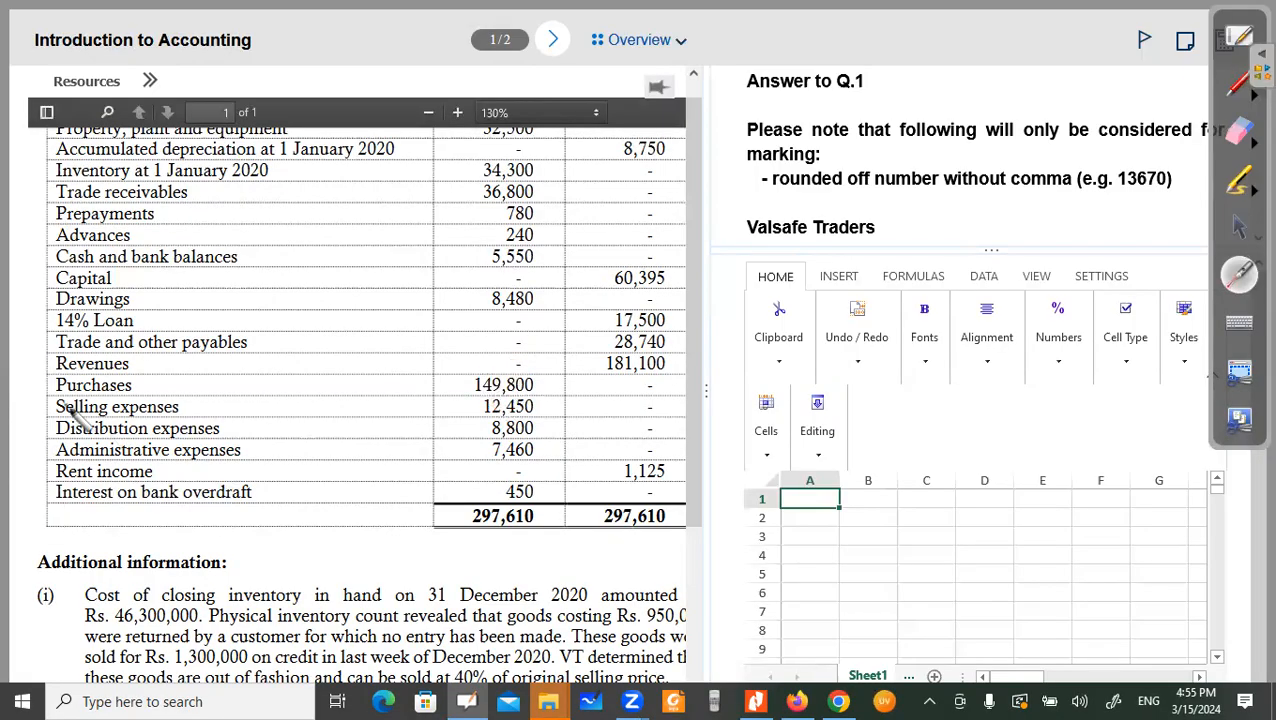
Step: Point out the selling, distribution and administrative expenses and rent income, and point back at drawings
click(320, 416)
click(505, 405)
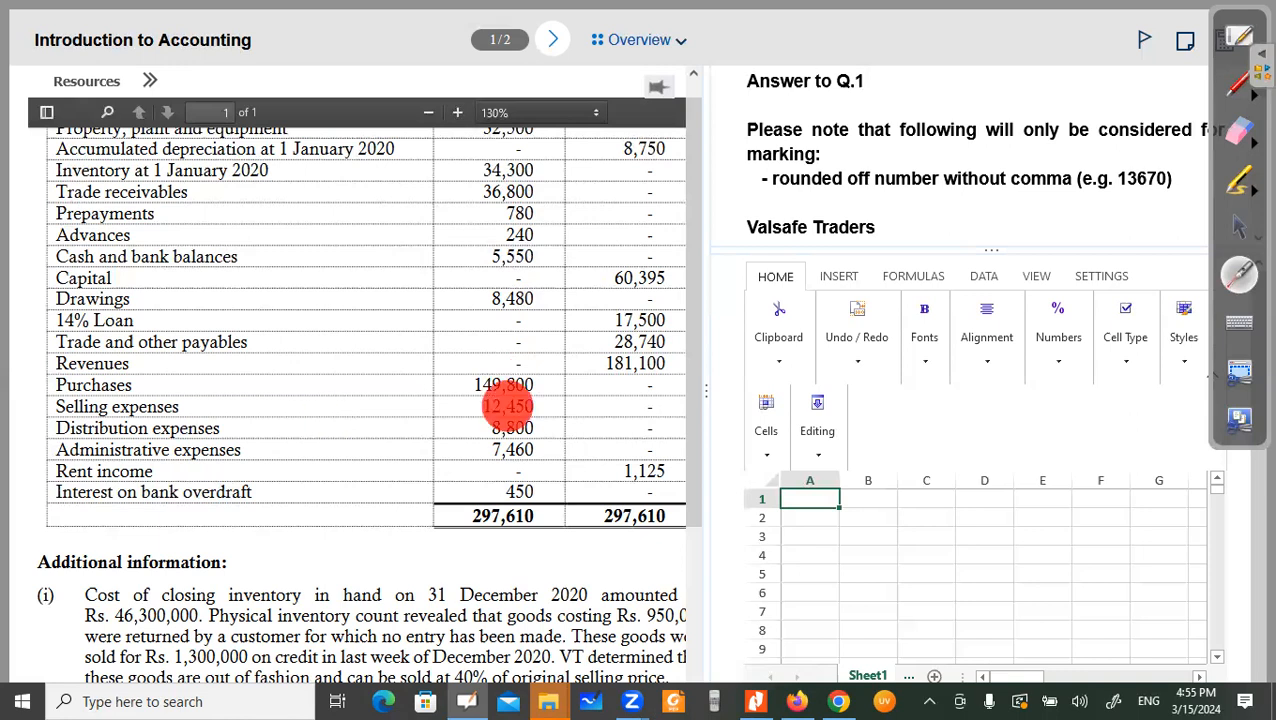
click(516, 428)
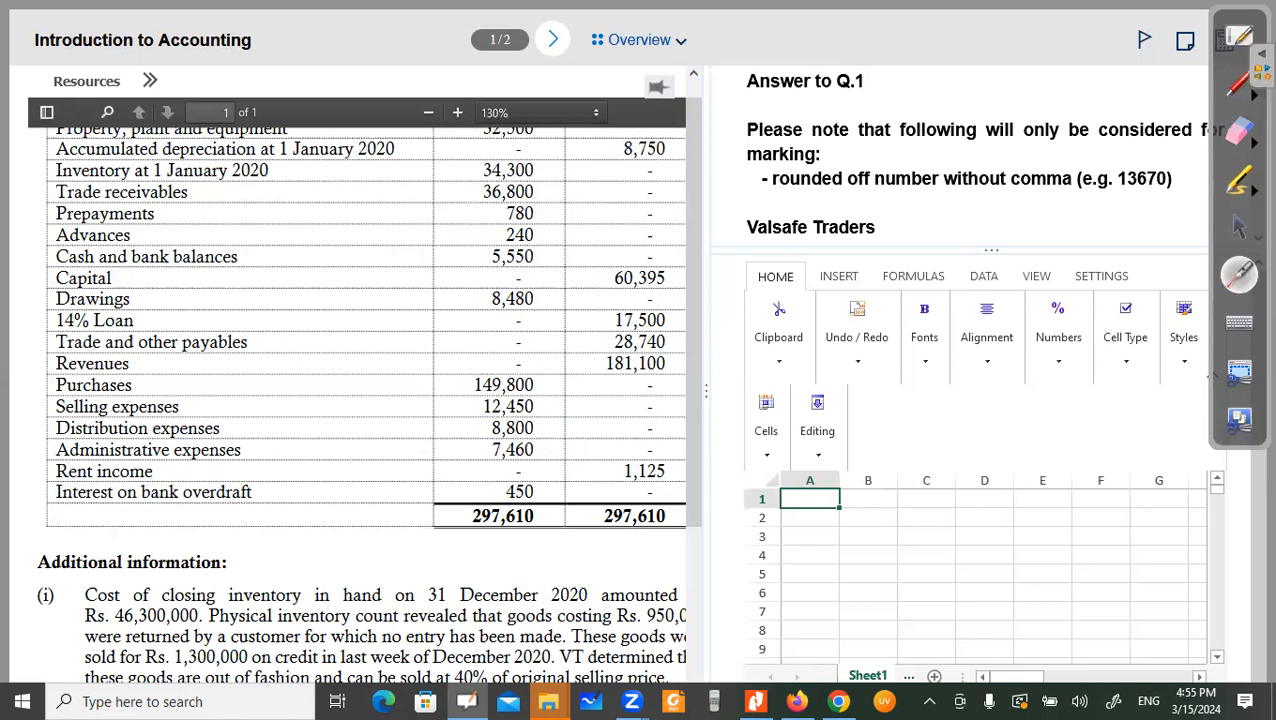
click(405, 456)
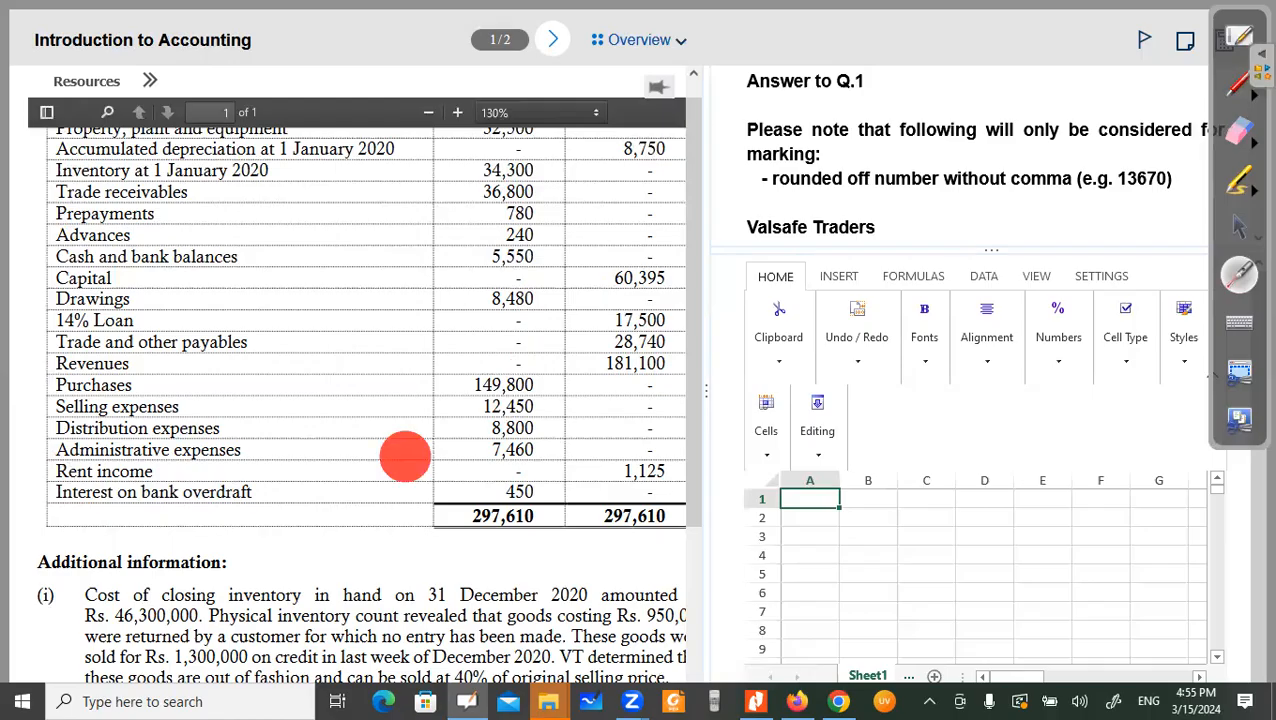
click(126, 478)
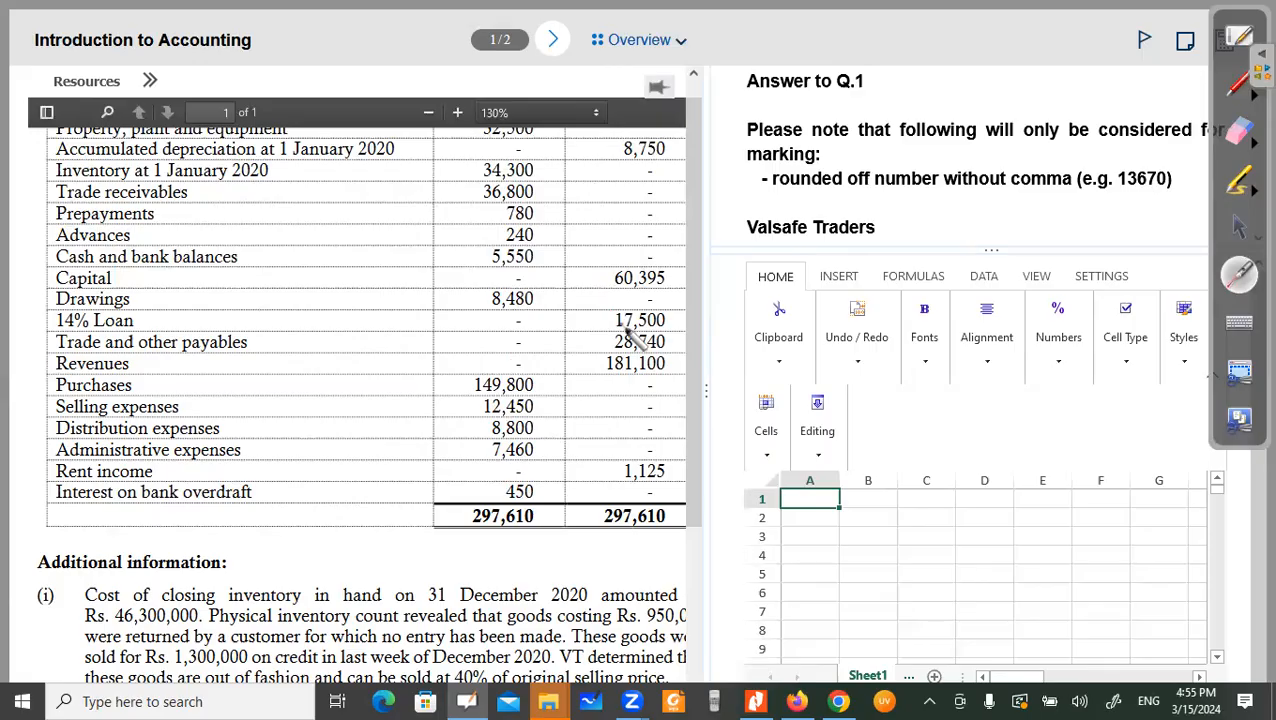
click(128, 295)
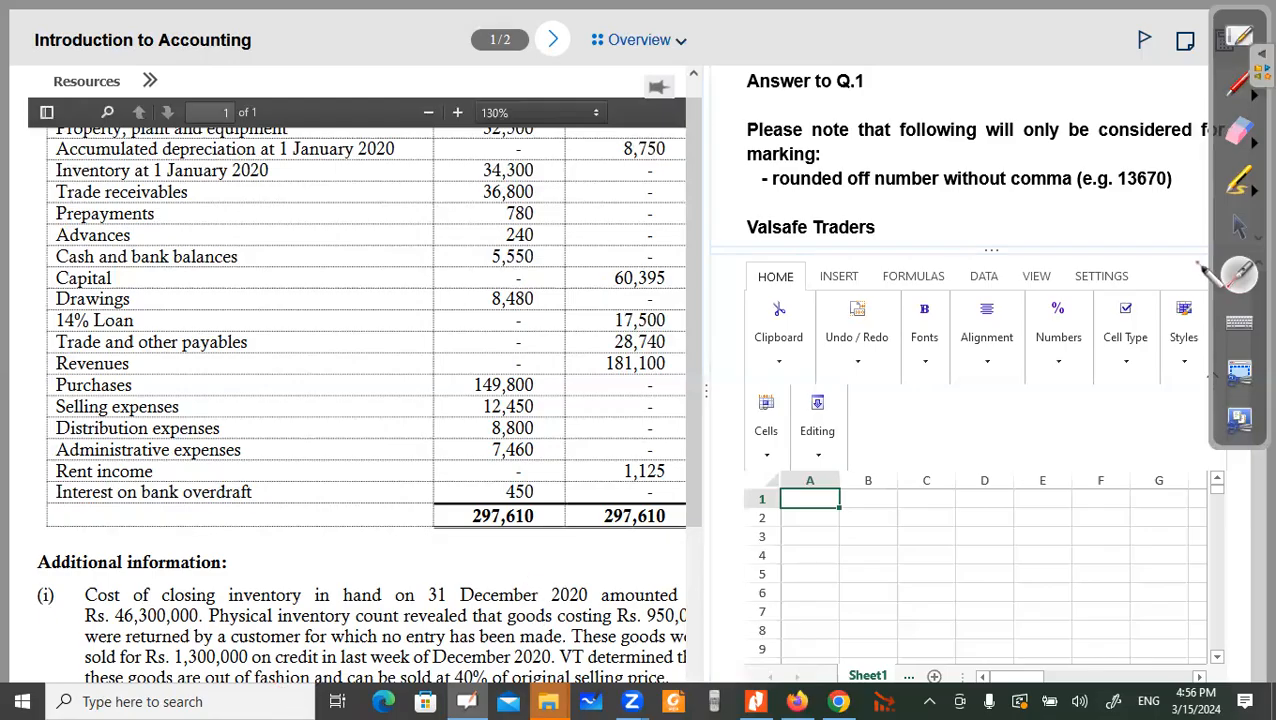
Step: Look over the Additional information notes (i) to (vii) below the trial balance
scroll(603, 511, down, 1)
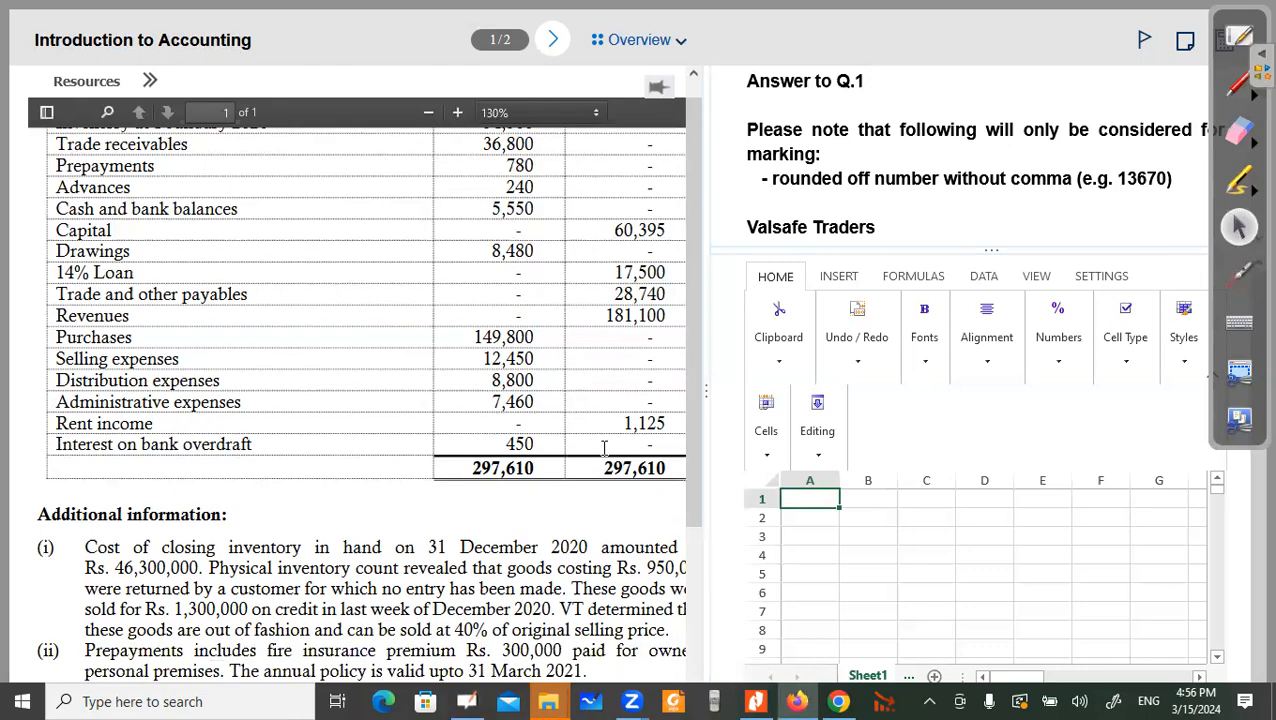
scroll(561, 555, down, 3)
scroll(561, 507, down, 1)
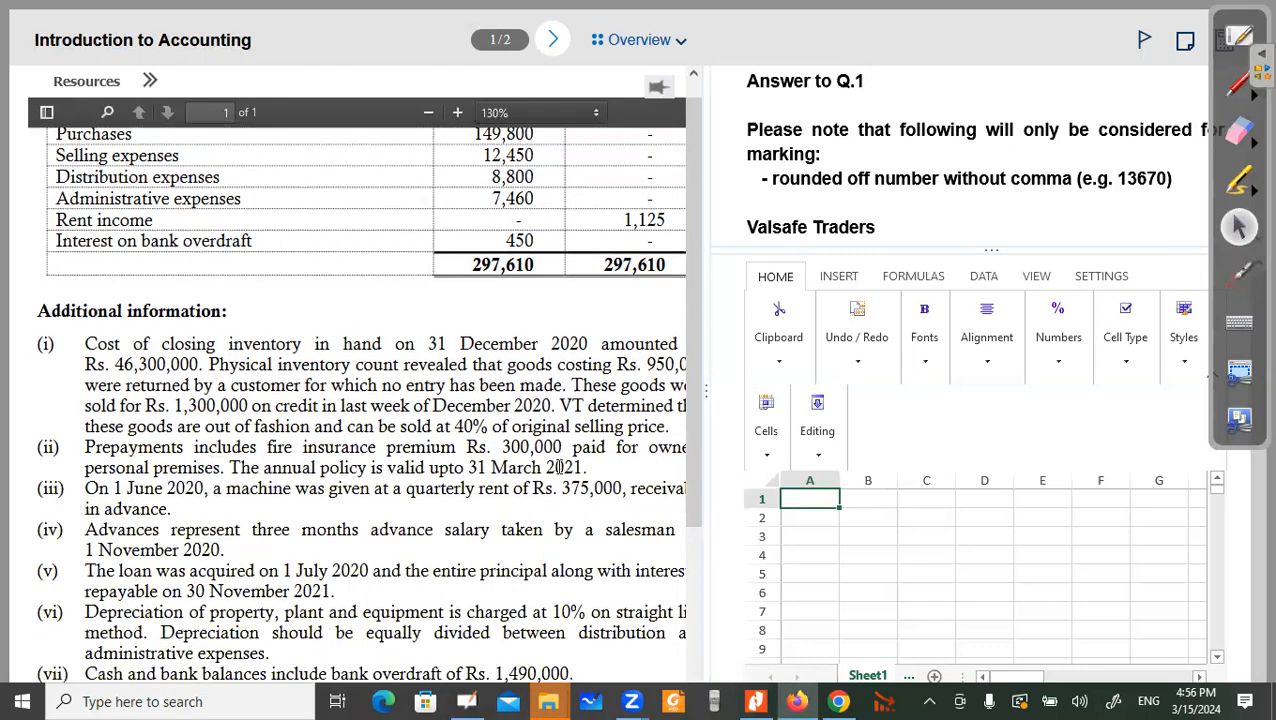
scroll(514, 570, down, 1)
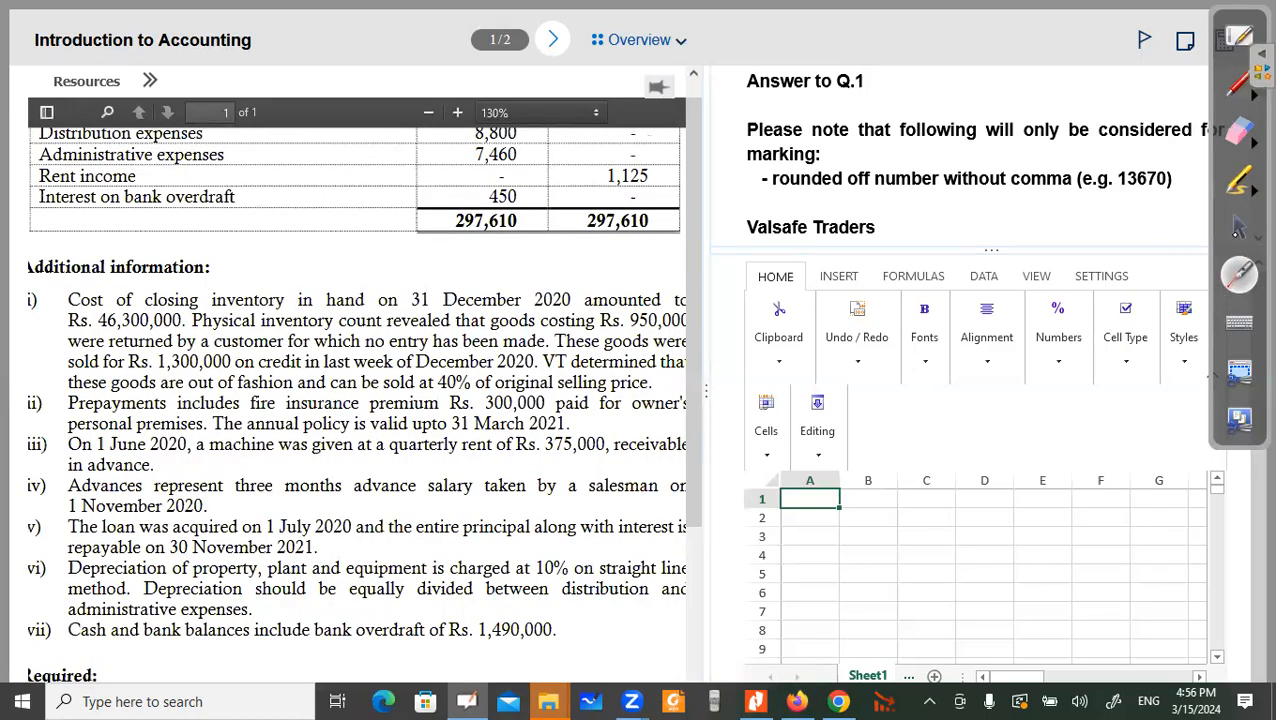
Step: Narrow the question pane and enlarge the answer form to show the statement of profit or loss from Revenue to Net profit
drag(704, 396, 650, 398)
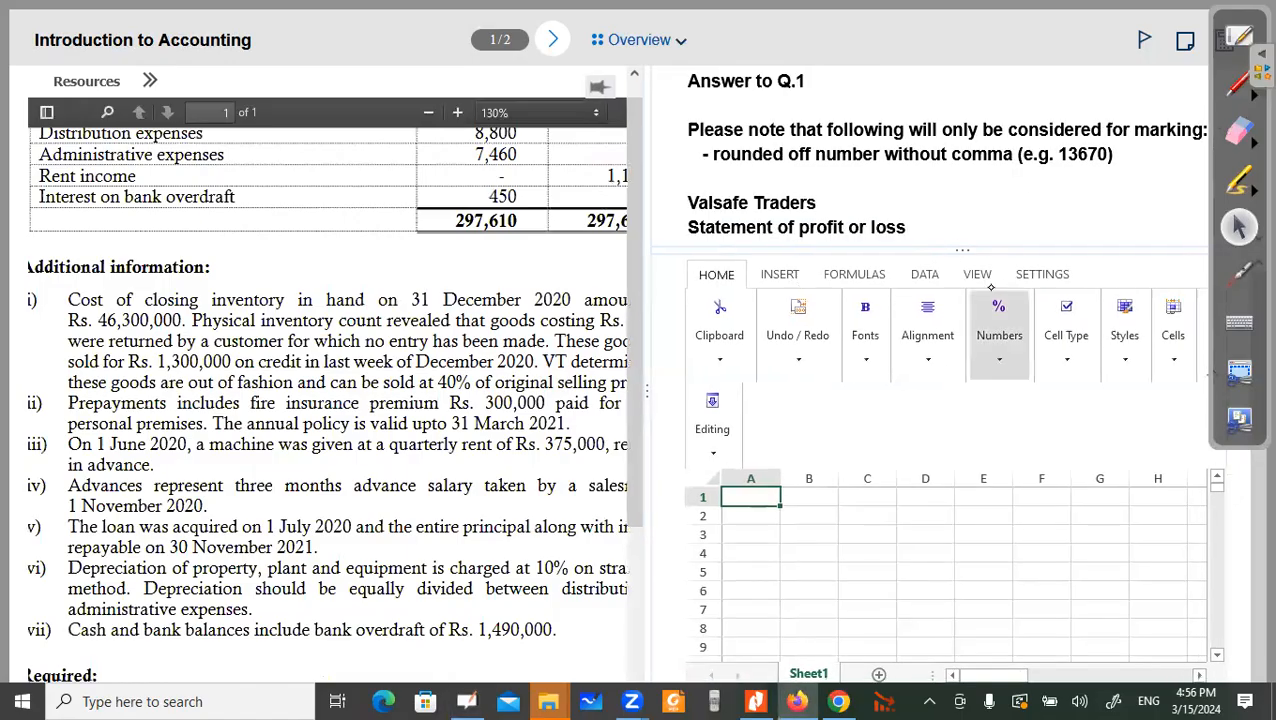
drag(959, 247, 967, 650)
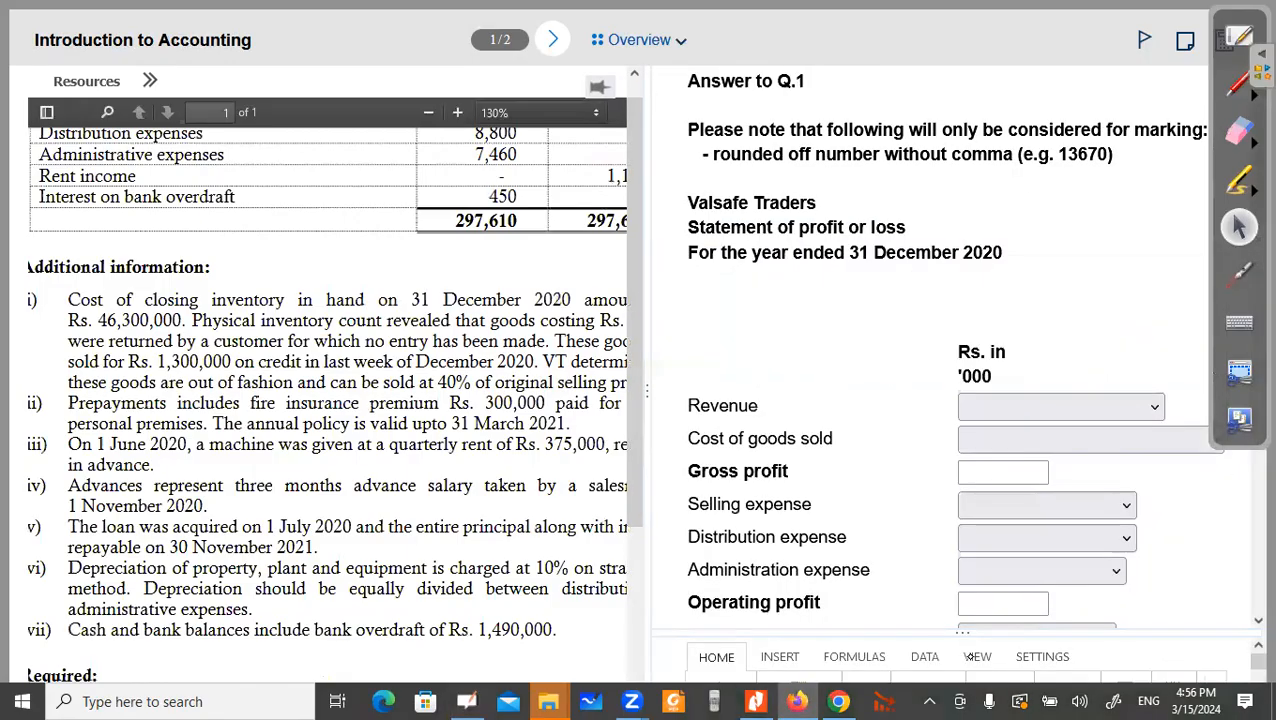
scroll(873, 471, down, 1)
scroll(857, 369, down, 1)
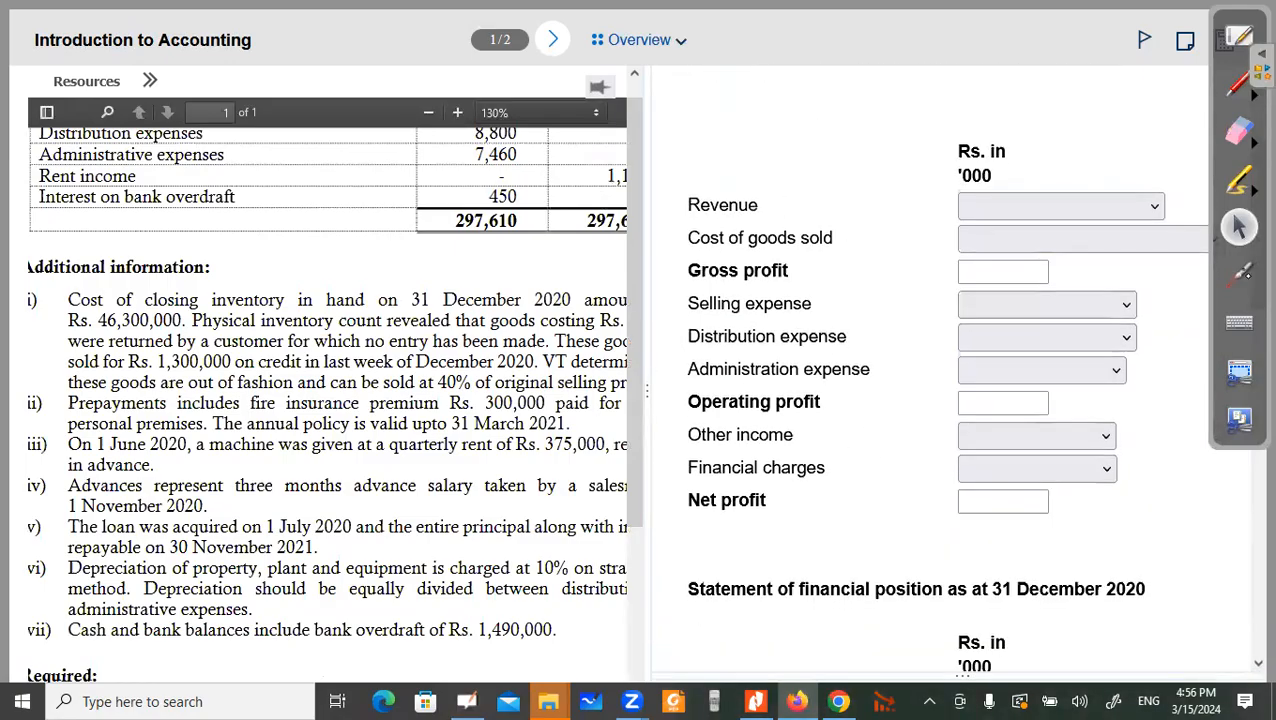
Step: Point at the Revenue line of the answer form and view its answer options without choosing one
click(1239, 273)
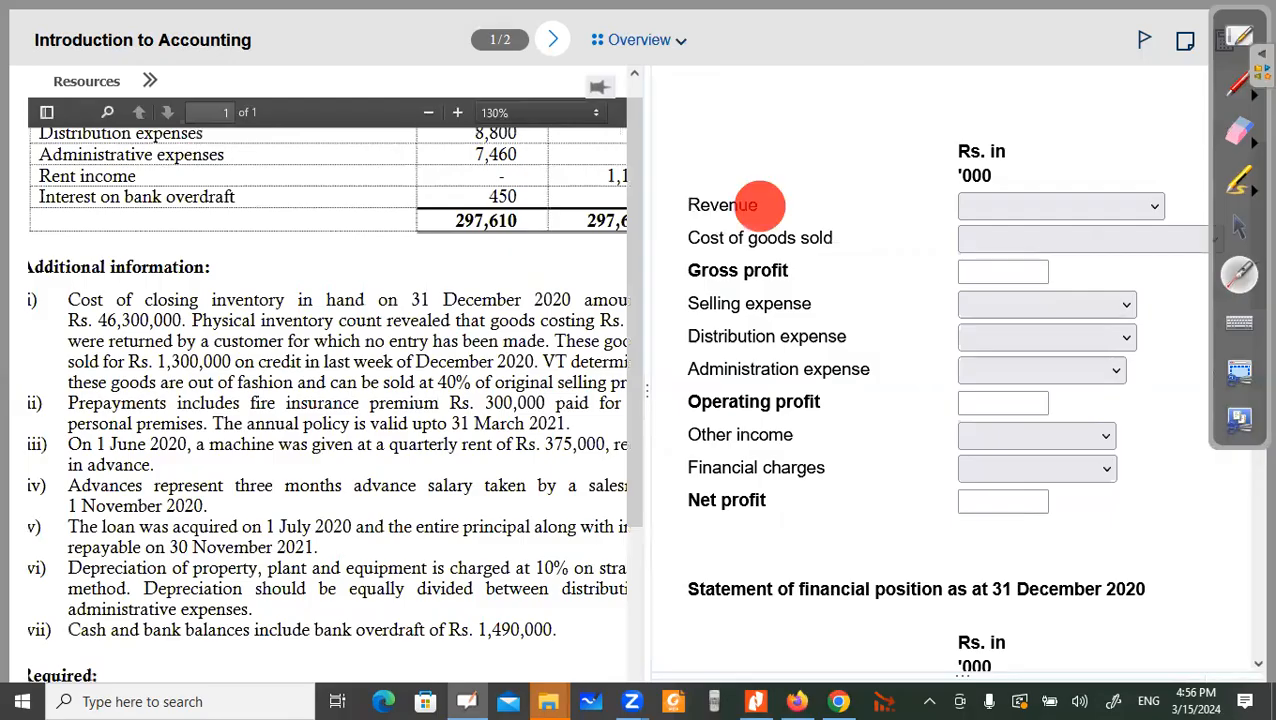
click(1154, 209)
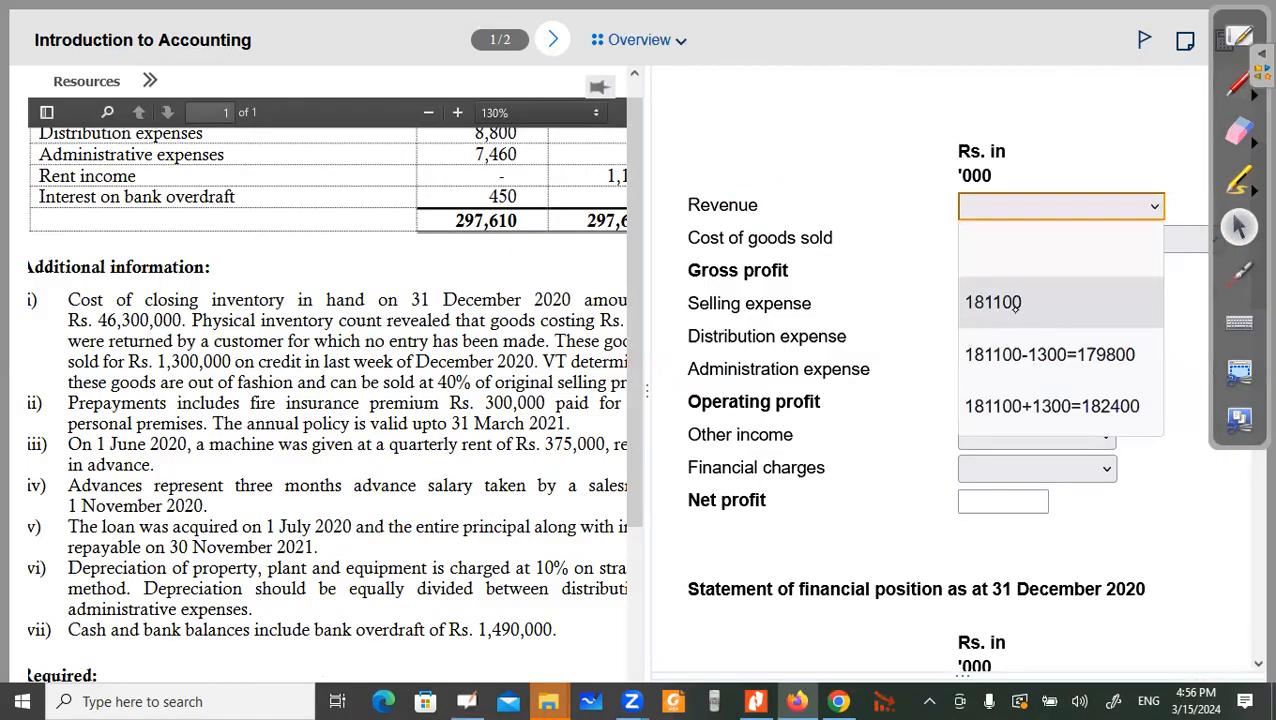
click(511, 571)
Step: Look up Revenues in the trial balance and compare it with the answer options for Revenue
scroll(511, 530, up, 3)
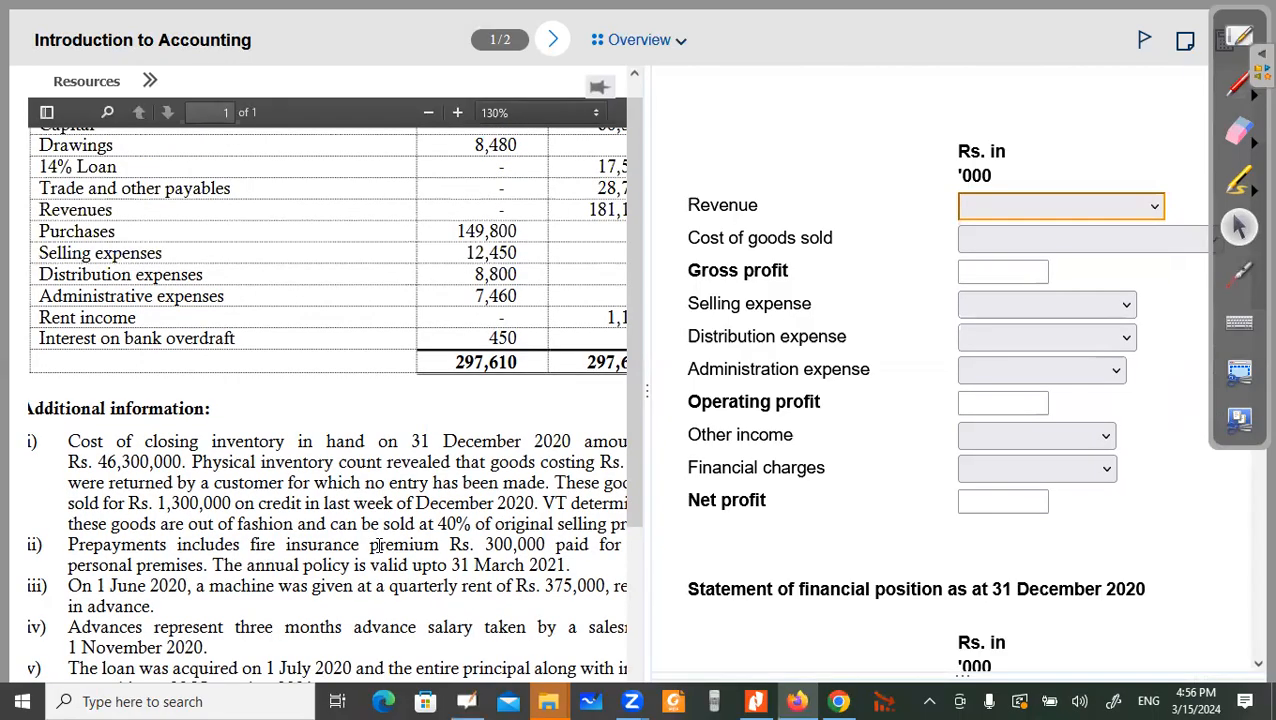
scroll(420, 500, right, 1)
click(1239, 273)
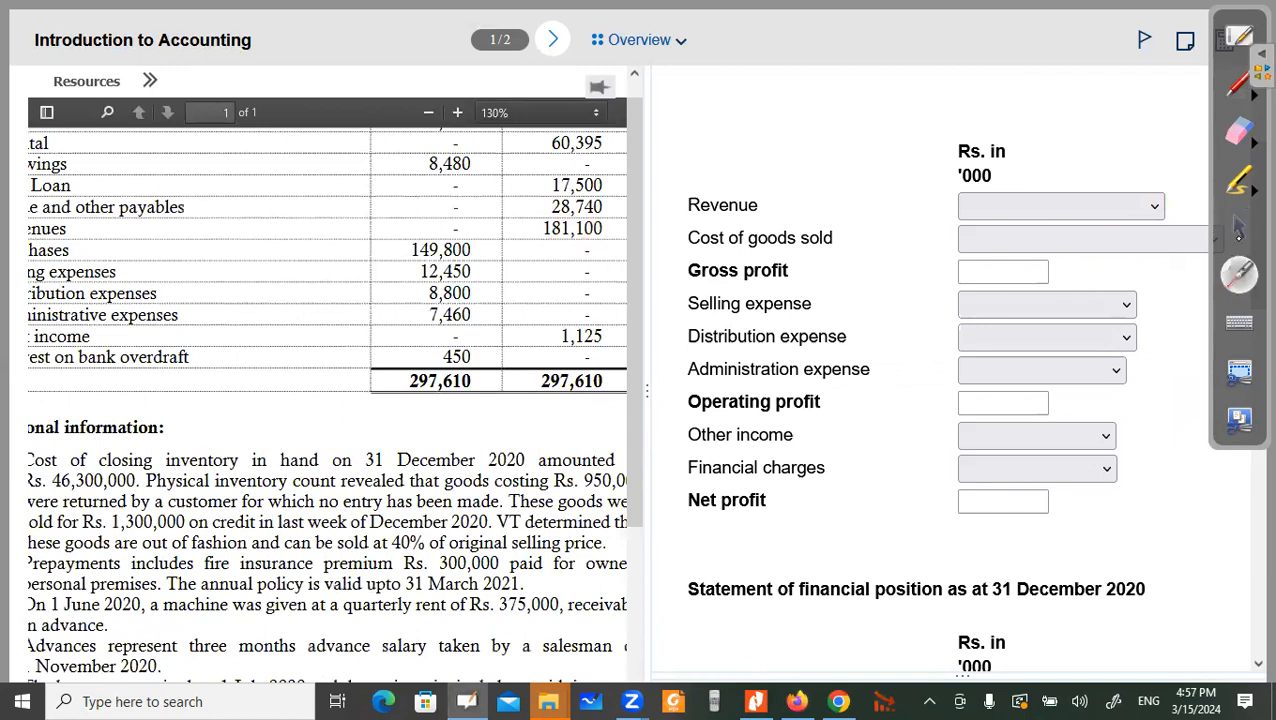
click(1157, 208)
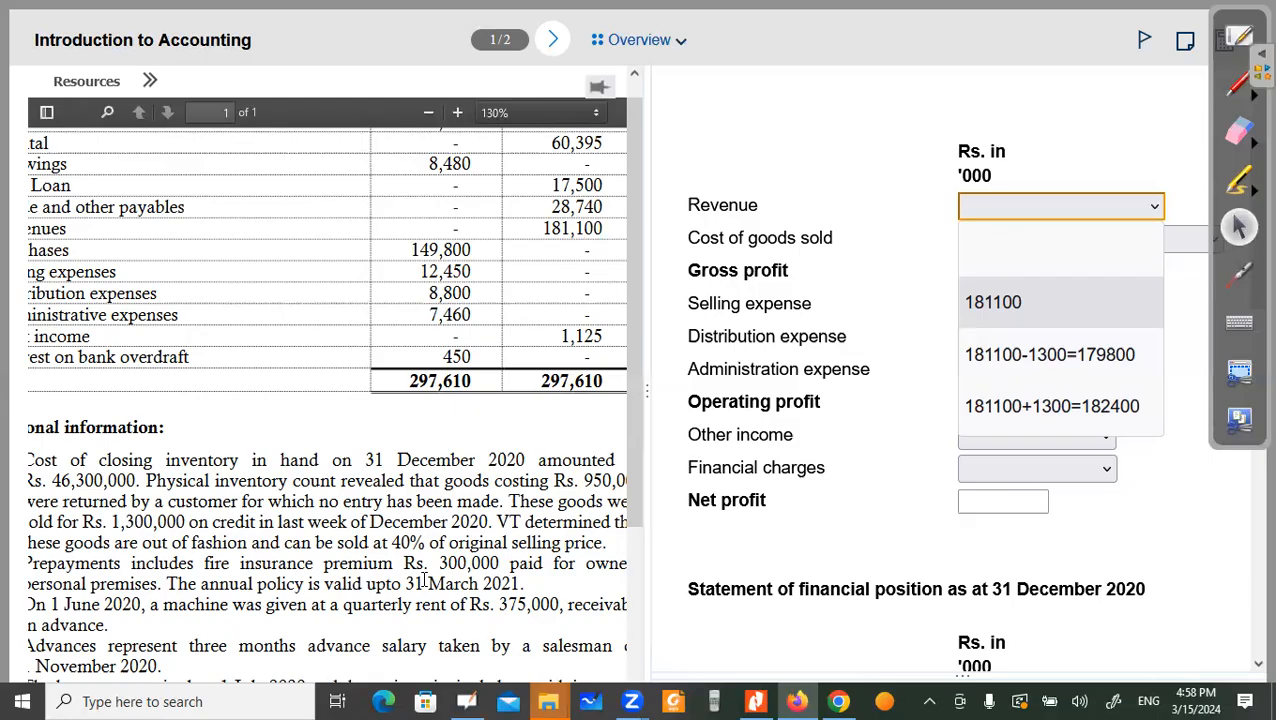
Step: Widen the question pane to show the full text of the Additional information notes below the trial balance
scroll(425, 580, down, 1)
scroll(425, 580, left, 1)
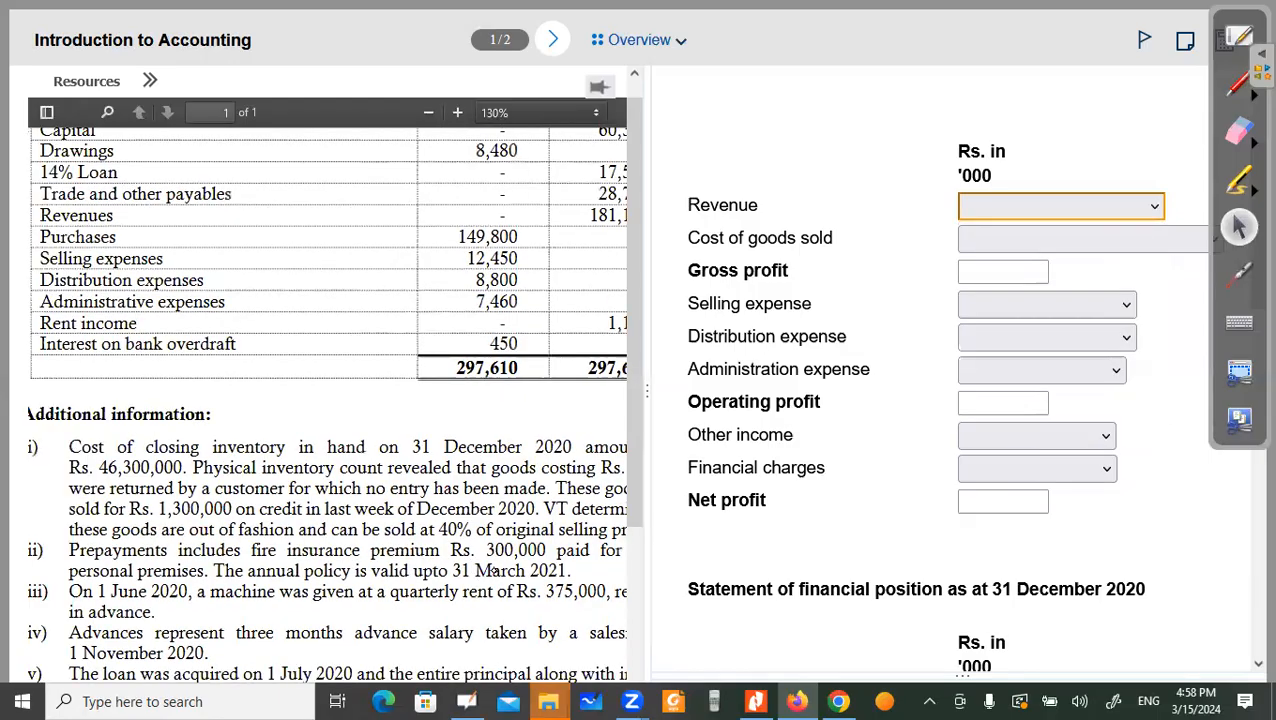
scroll(432, 468, down, 3)
scroll(432, 468, right, 1)
scroll(646, 420, down, 1)
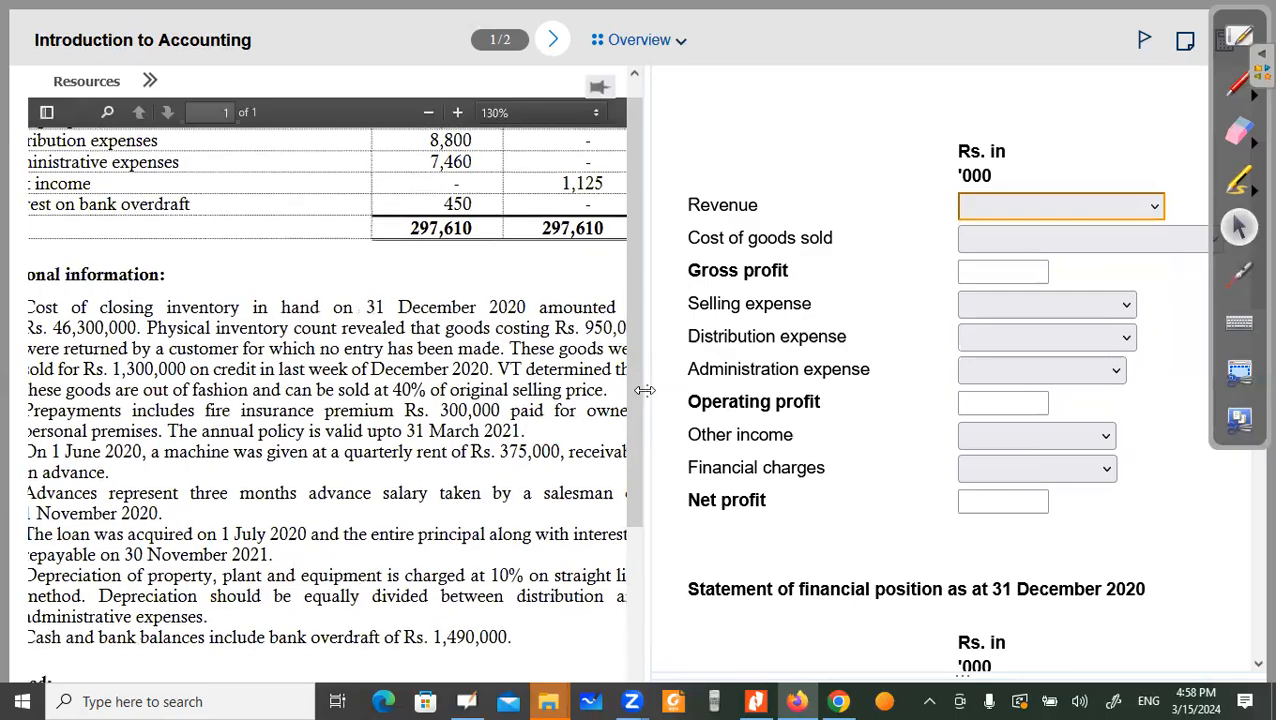
drag(650, 391, 734, 383)
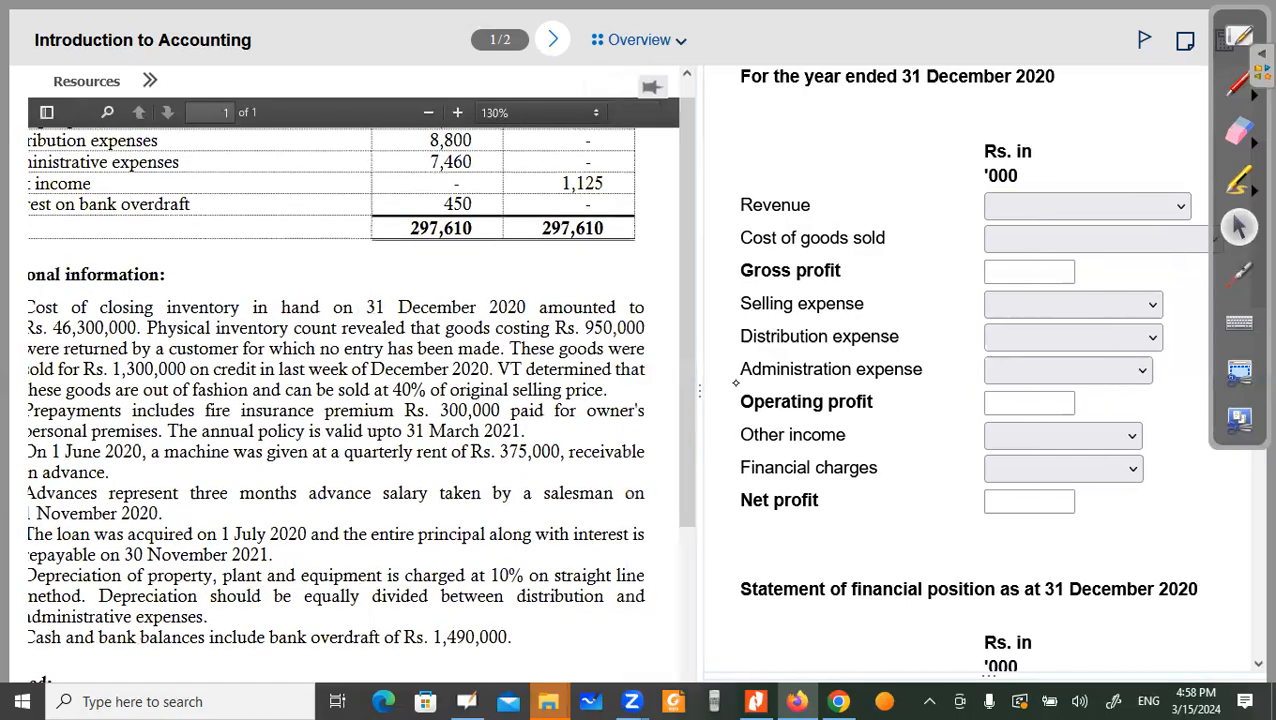
scroll(607, 425, down, 1)
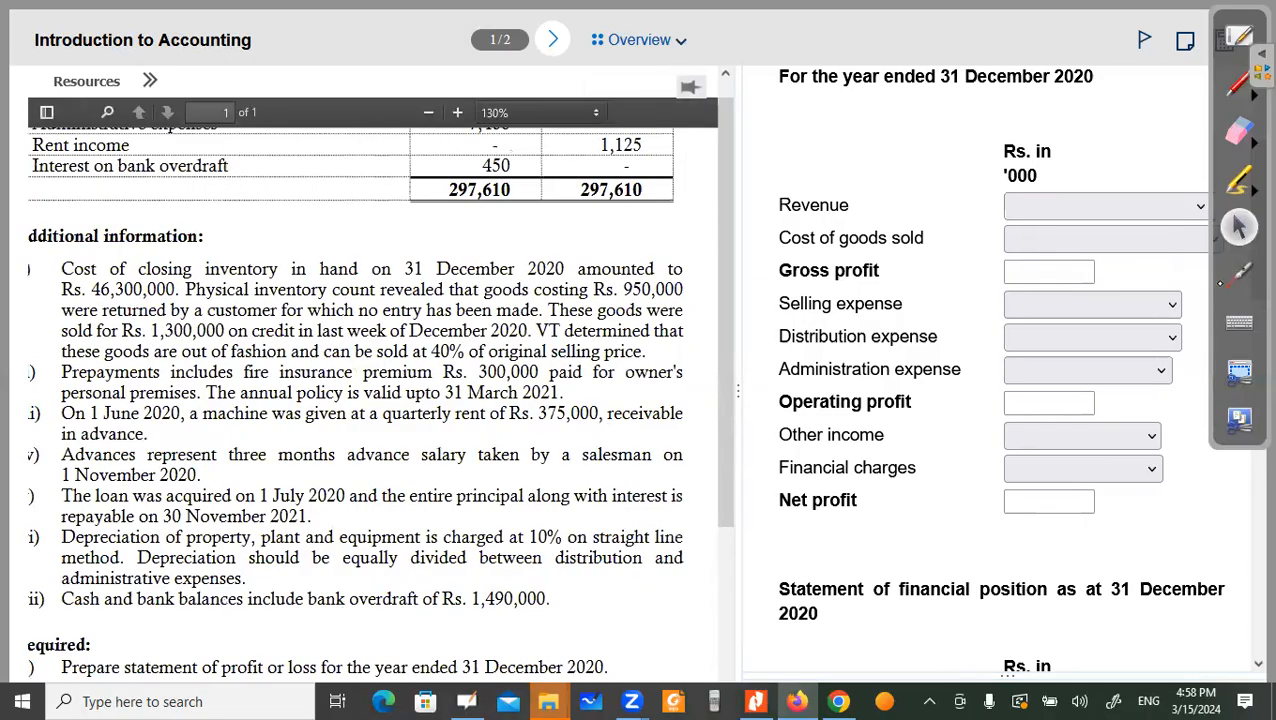
Step: Point out the closing inventory cost, the unrecorded customer return and the original sale price of the returned goods in note (i)
click(1239, 272)
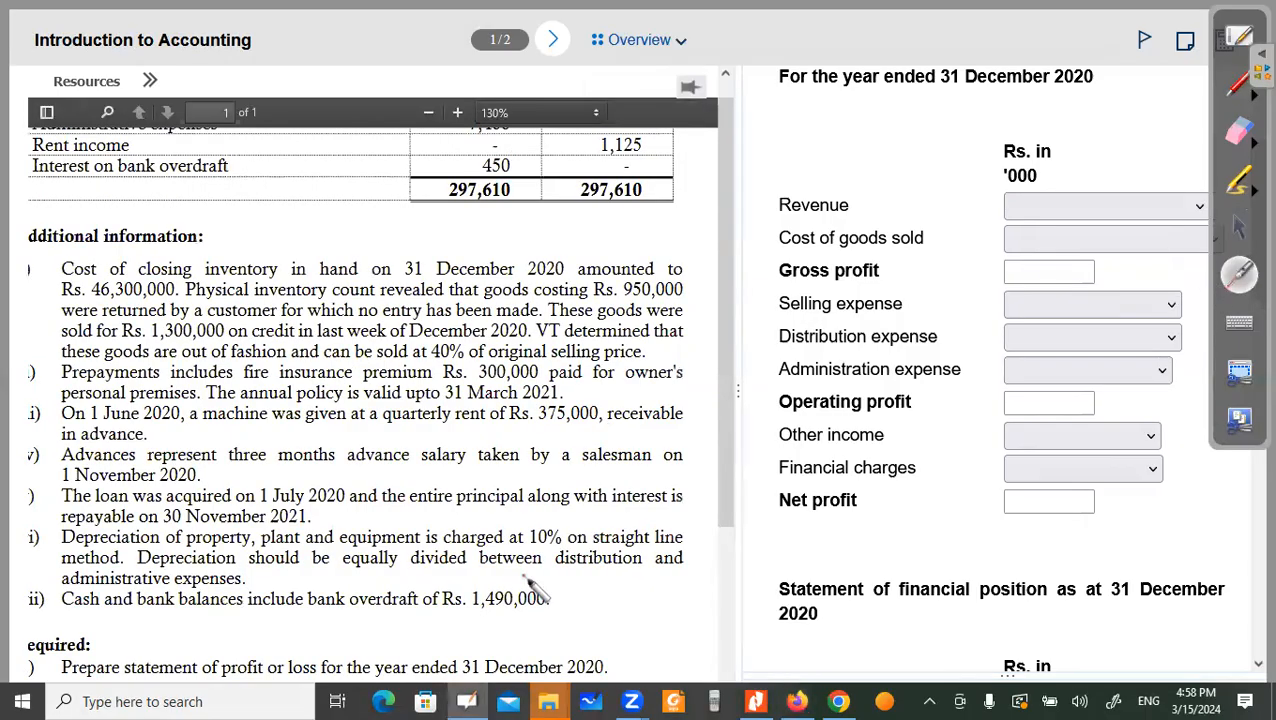
click(92, 270)
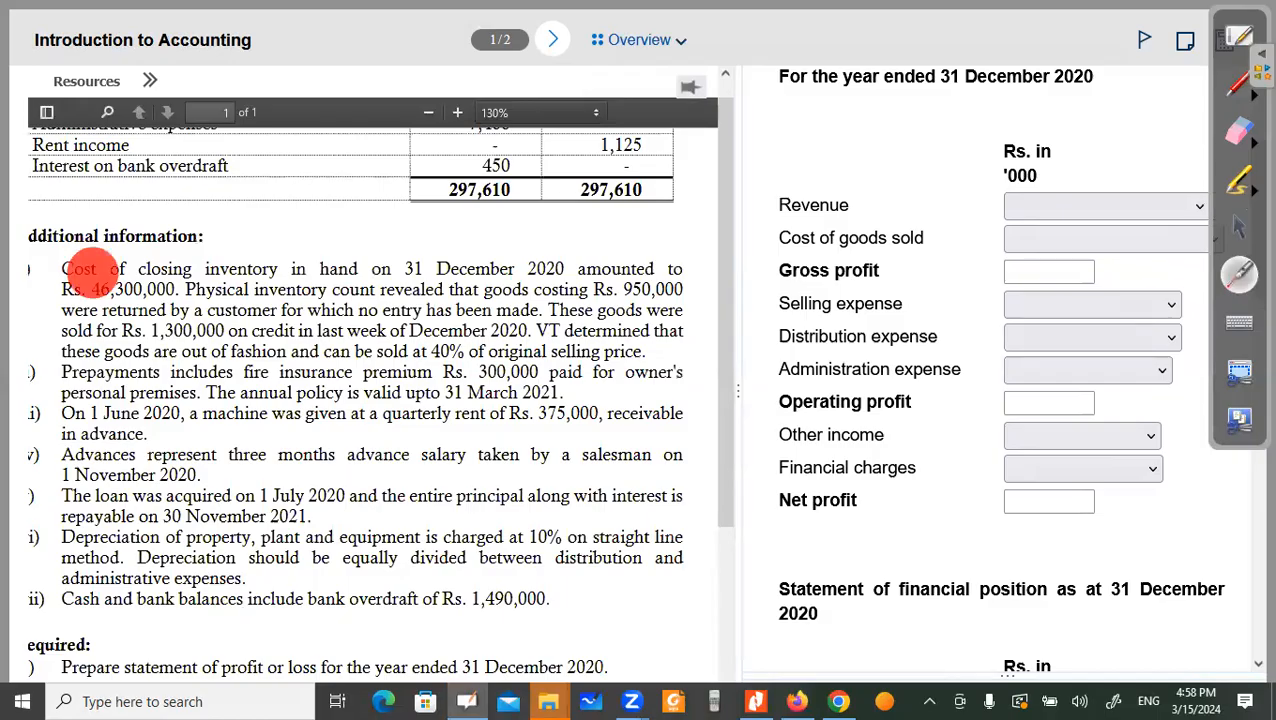
click(269, 269)
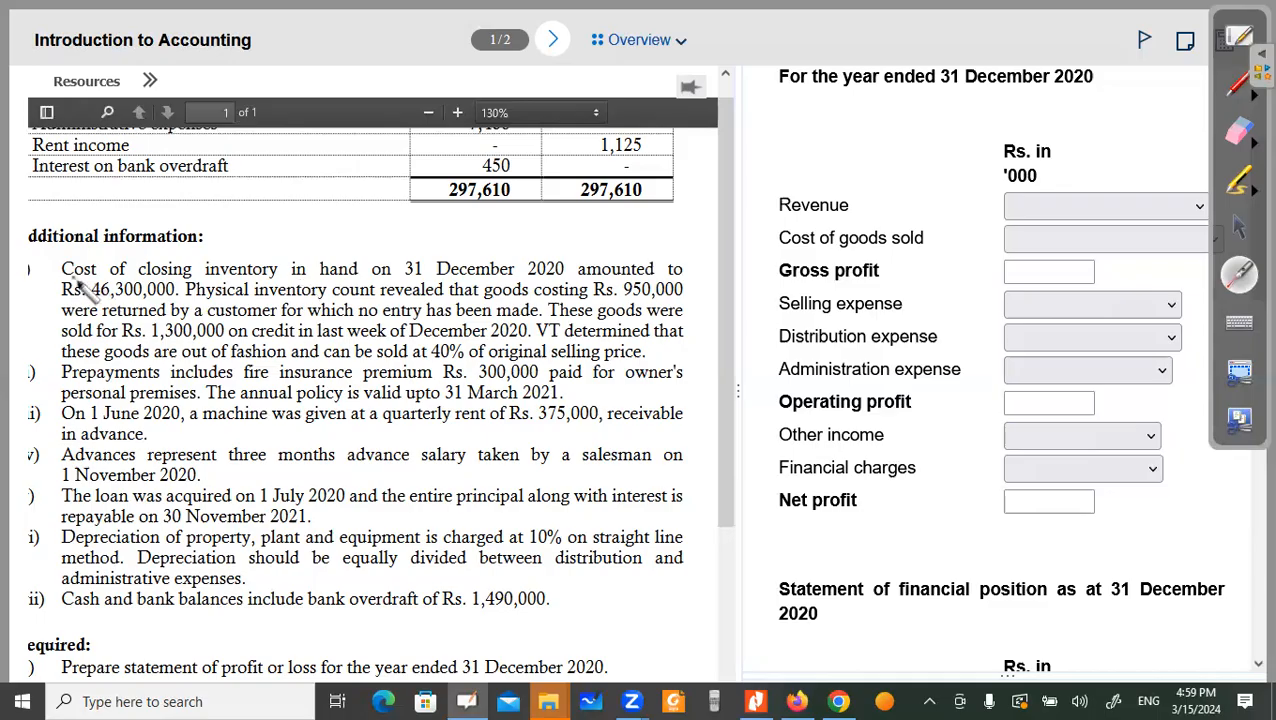
click(125, 268)
click(172, 312)
click(656, 289)
click(642, 298)
click(677, 310)
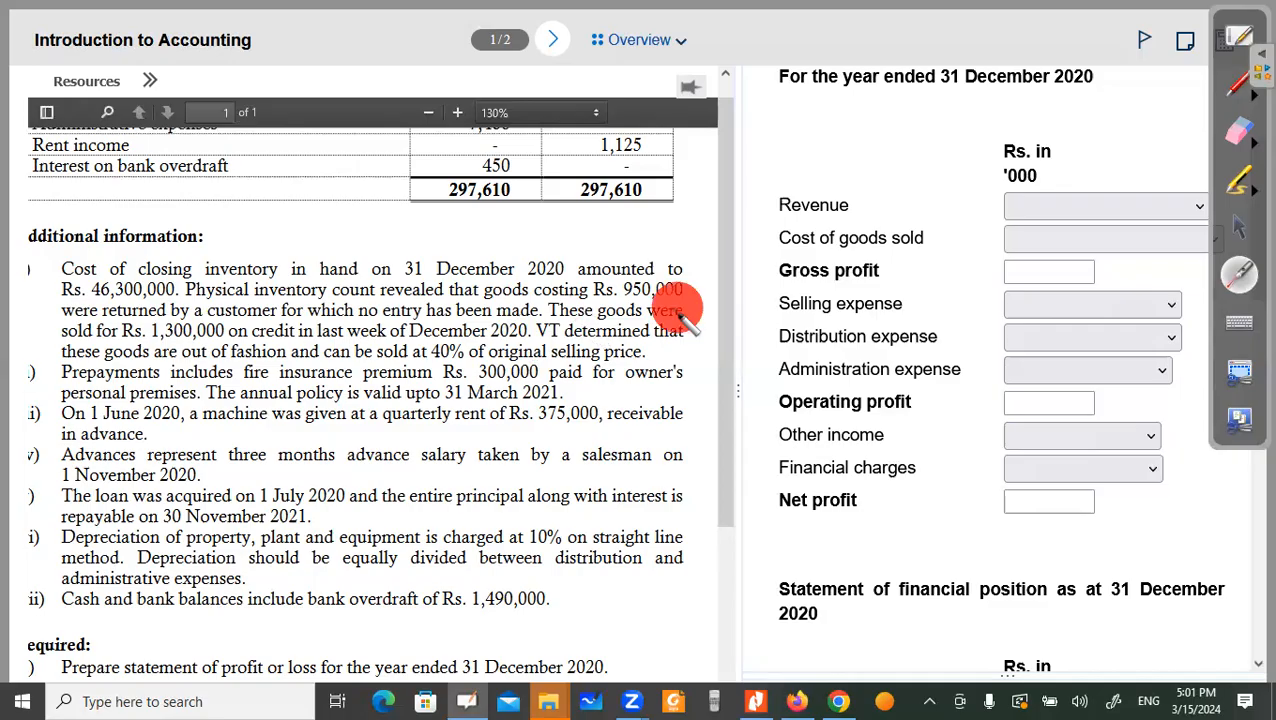
click(141, 337)
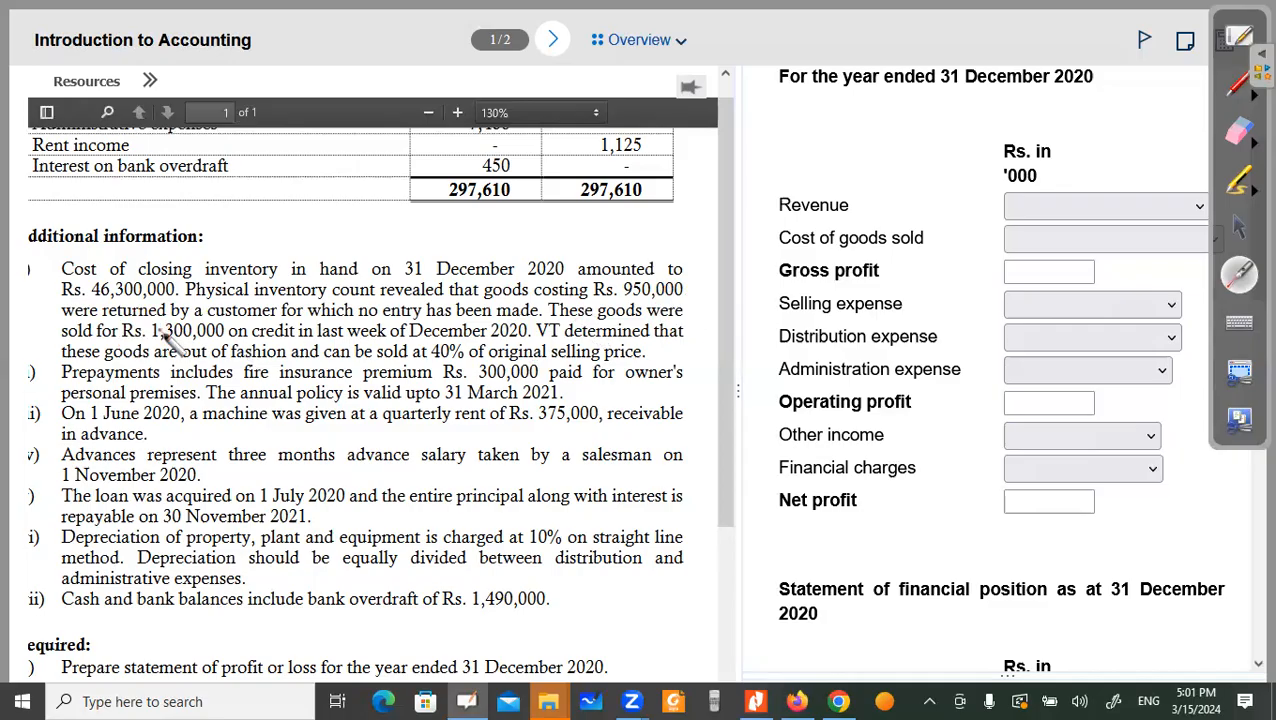
click(1199, 207)
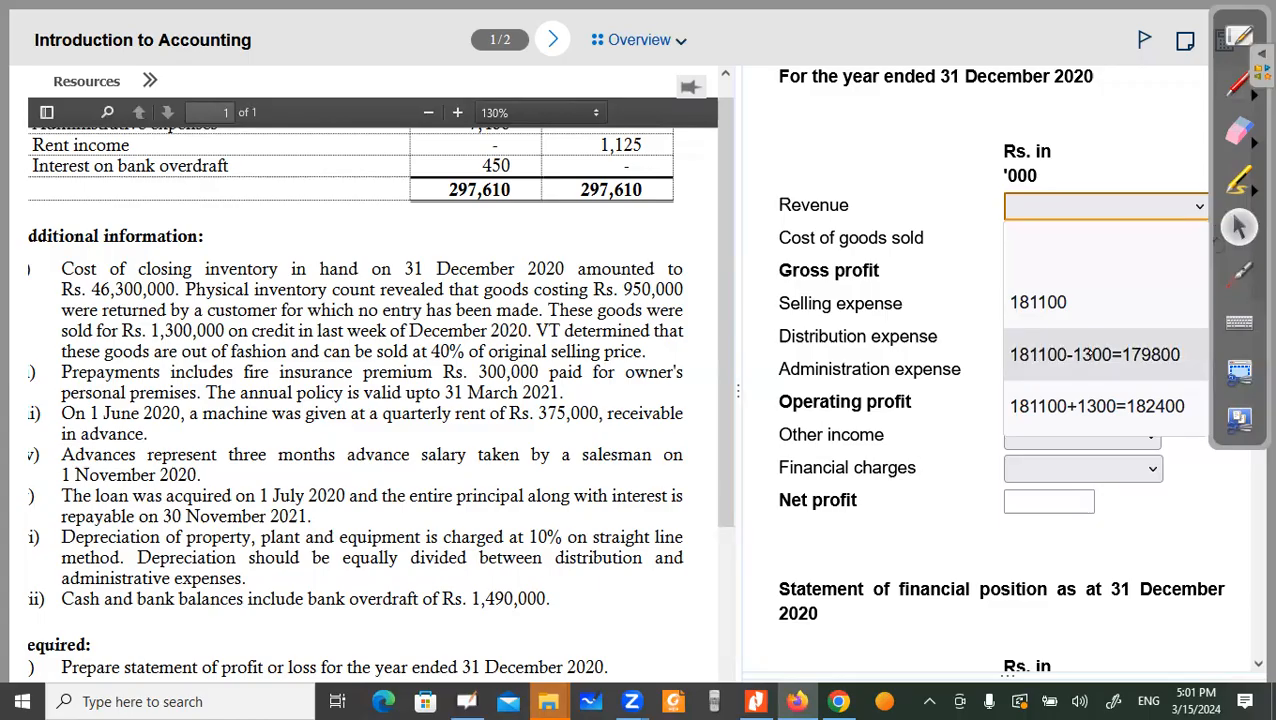
click(1090, 338)
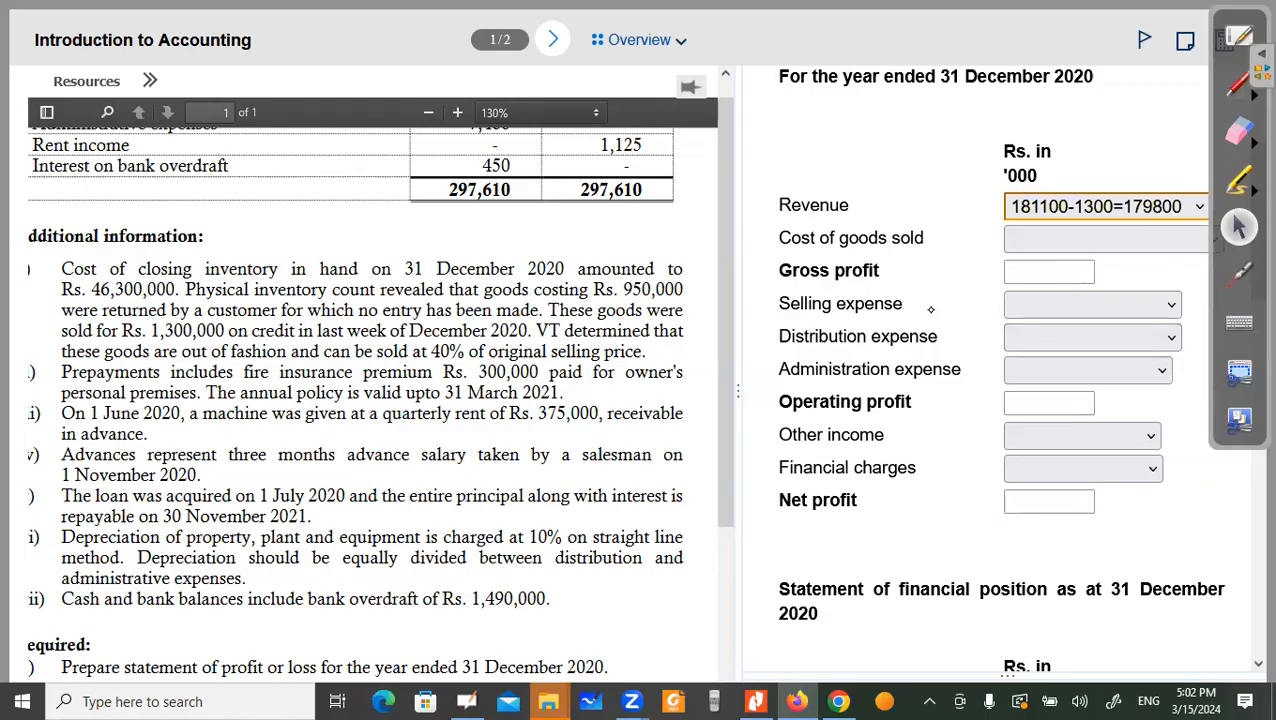
scroll(945, 510, up, 2)
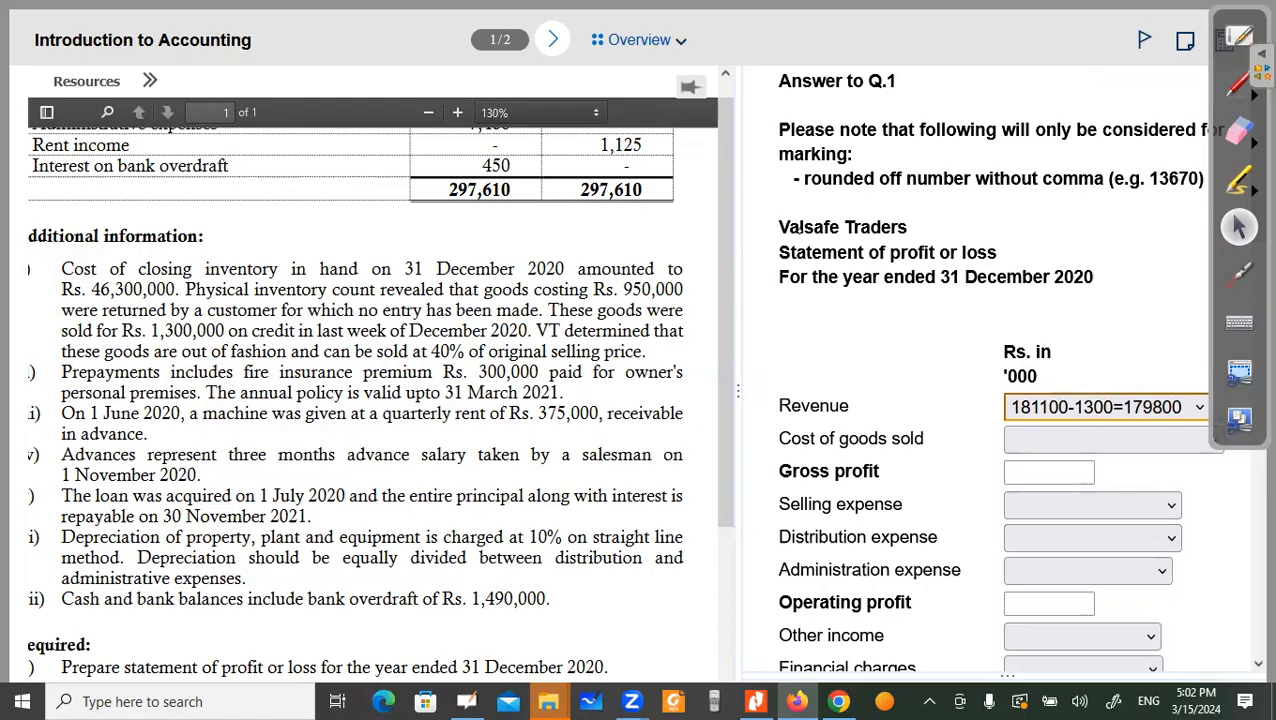
scroll(936, 225, down, 1)
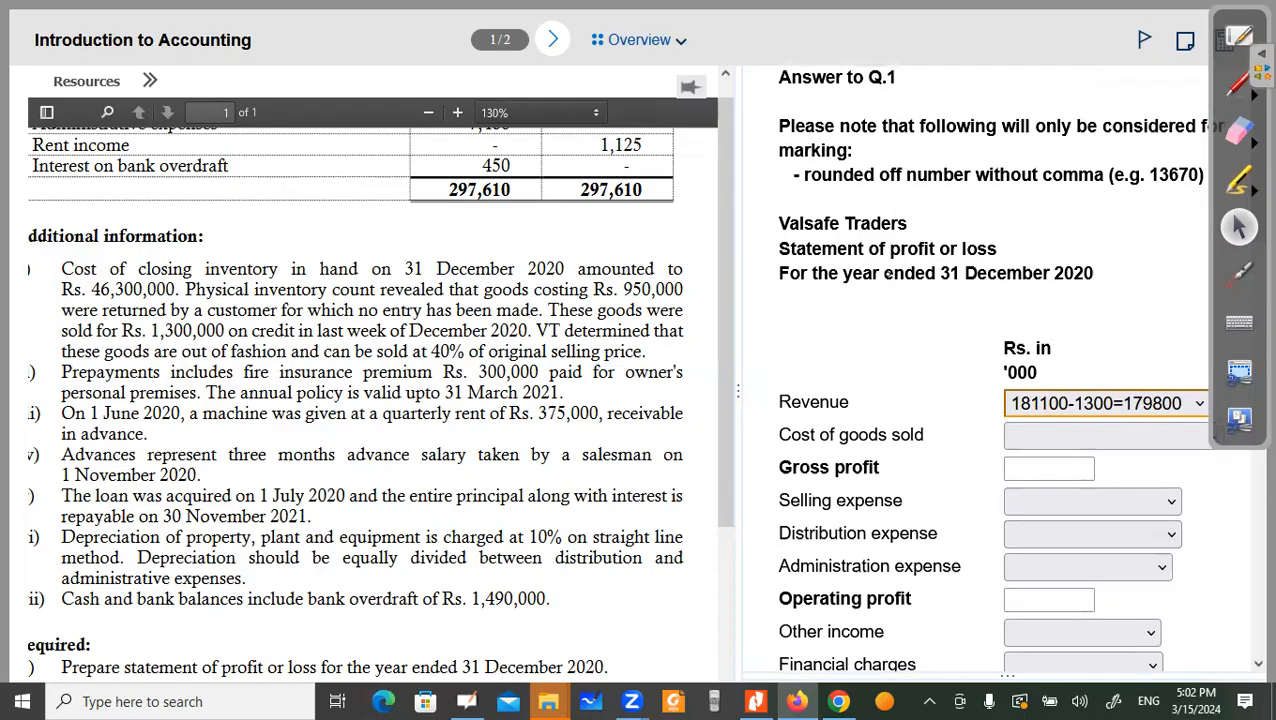
scroll(942, 273, down, 1)
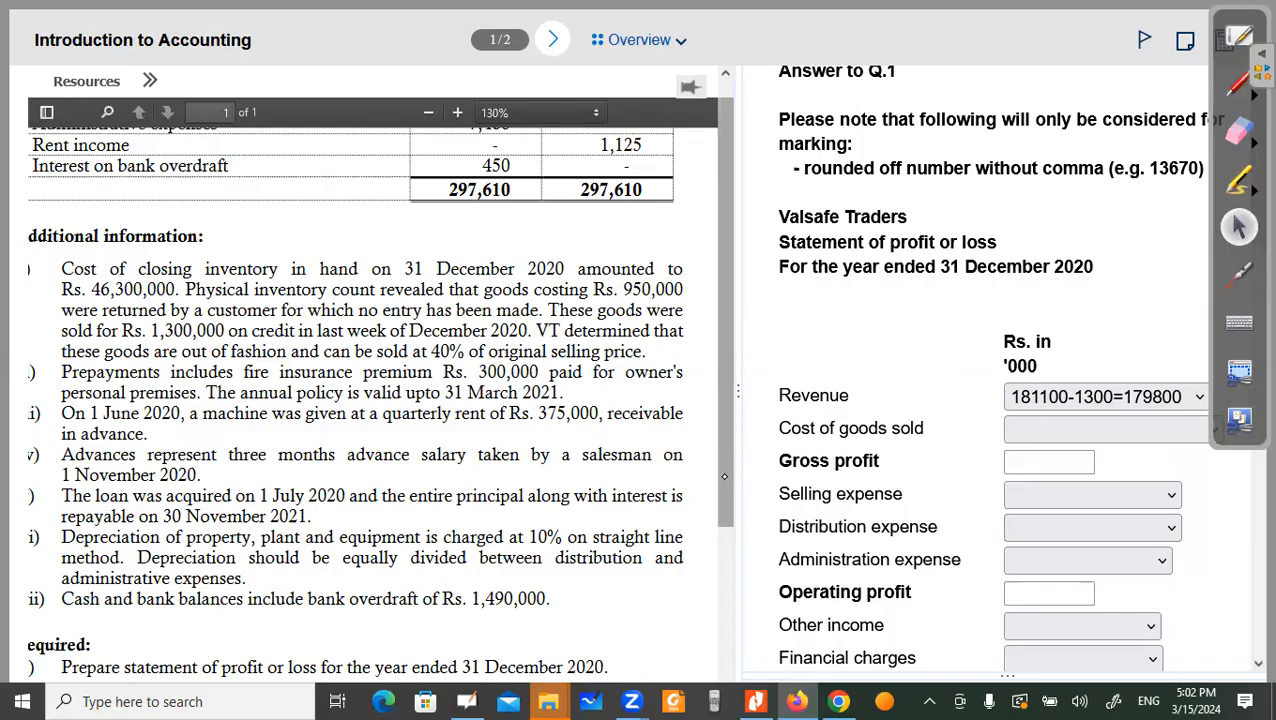
scroll(724, 460, down, 1)
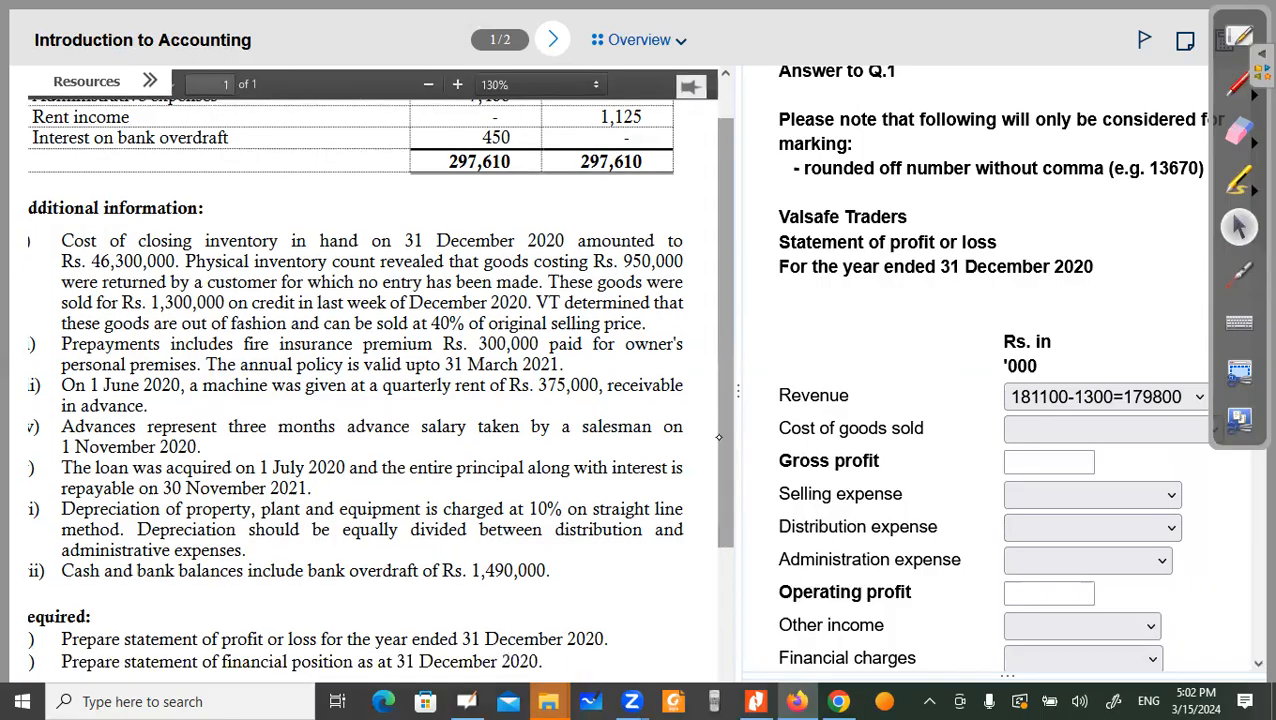
scroll(718, 437, up, 1)
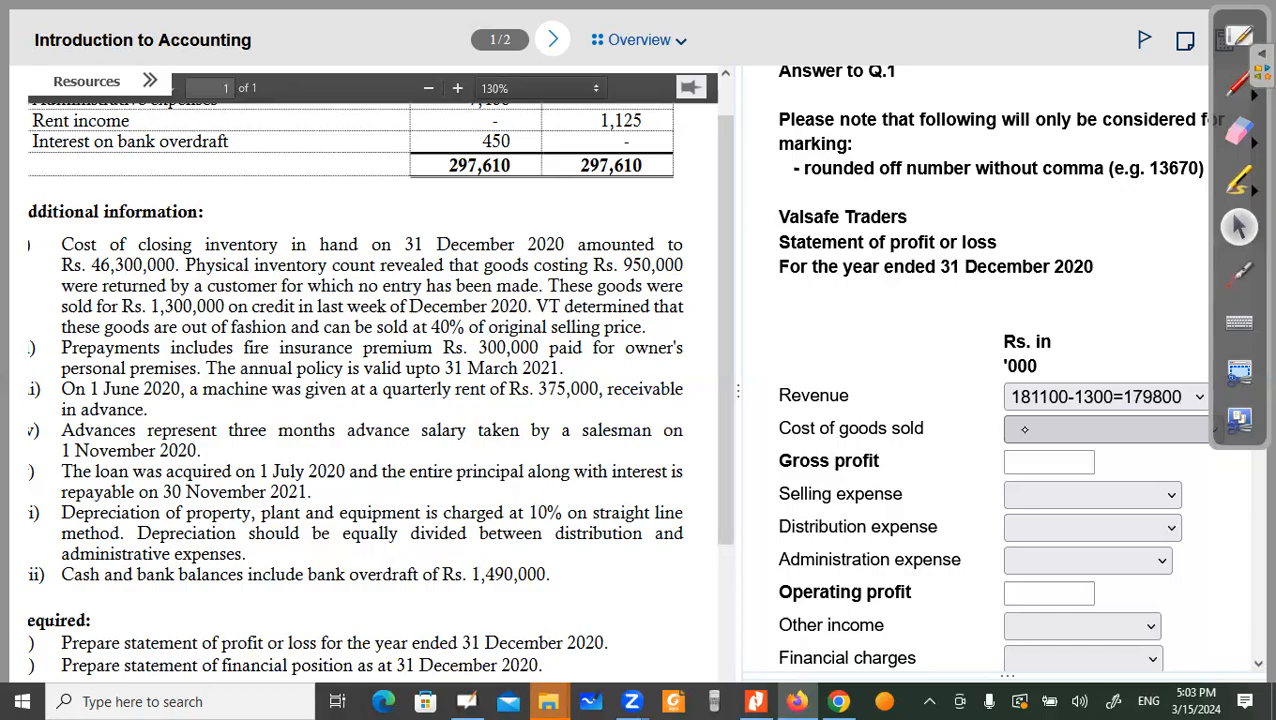
Step: View the Trade receivables answer options in the statement of financial position and point out its amount in the trial balance
scroll(892, 475, down, 1)
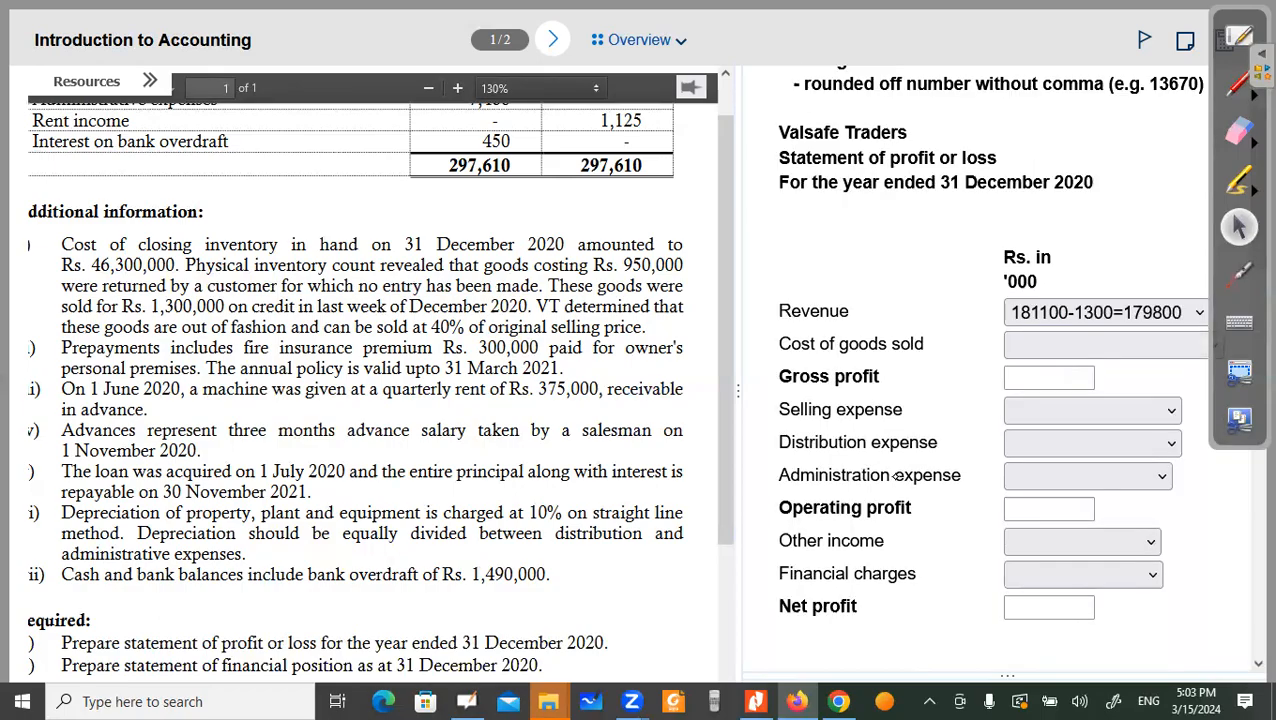
scroll(877, 494, down, 4)
scroll(855, 443, down, 2)
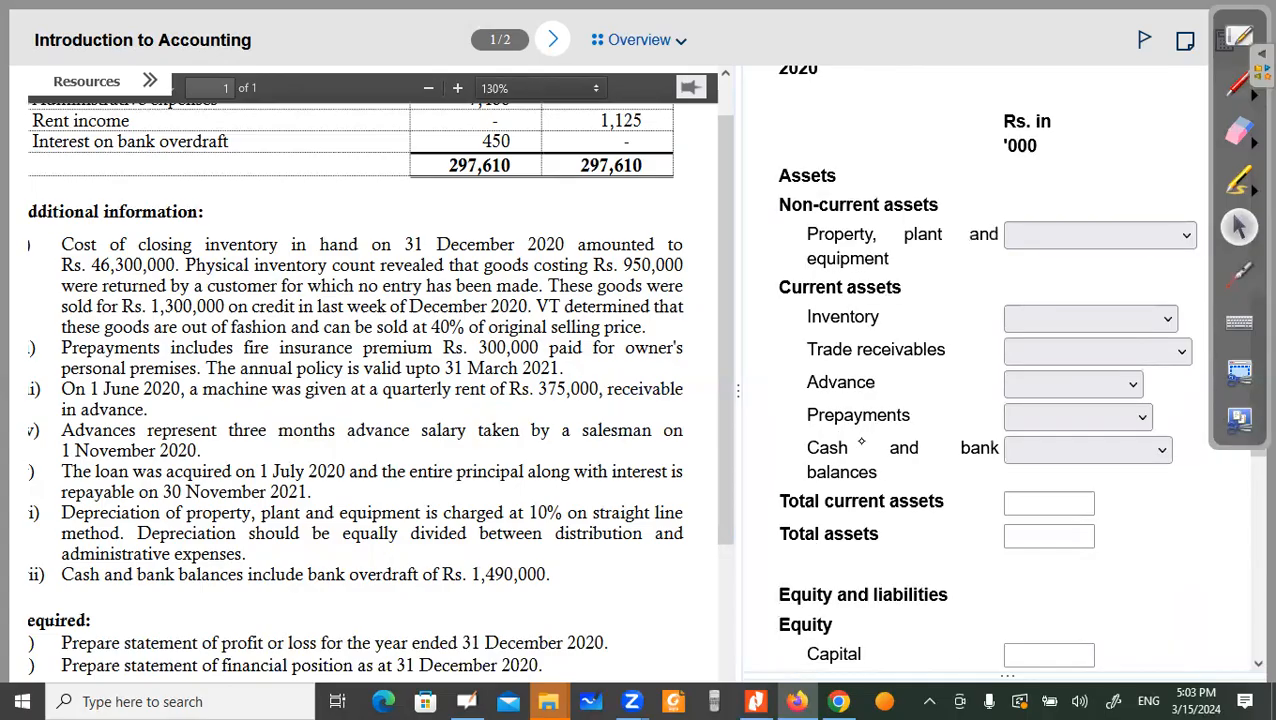
click(1165, 351)
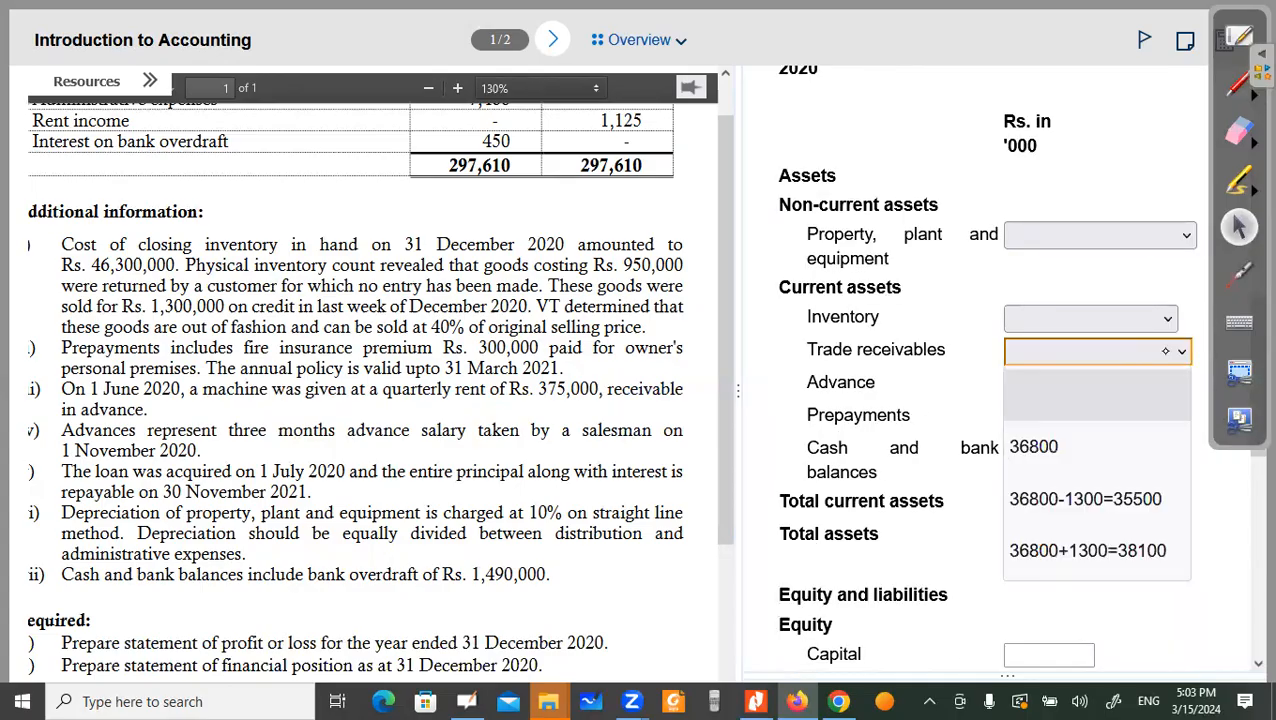
scroll(519, 559, up, 3)
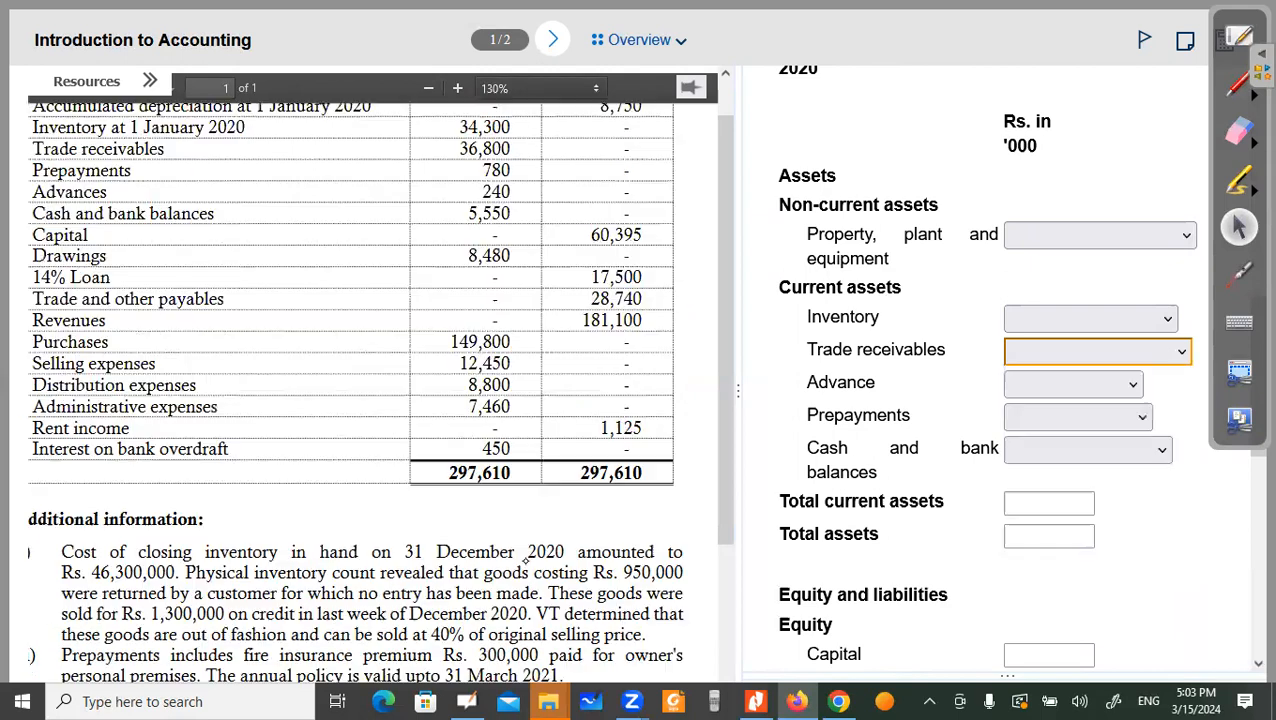
scroll(523, 563, up, 1)
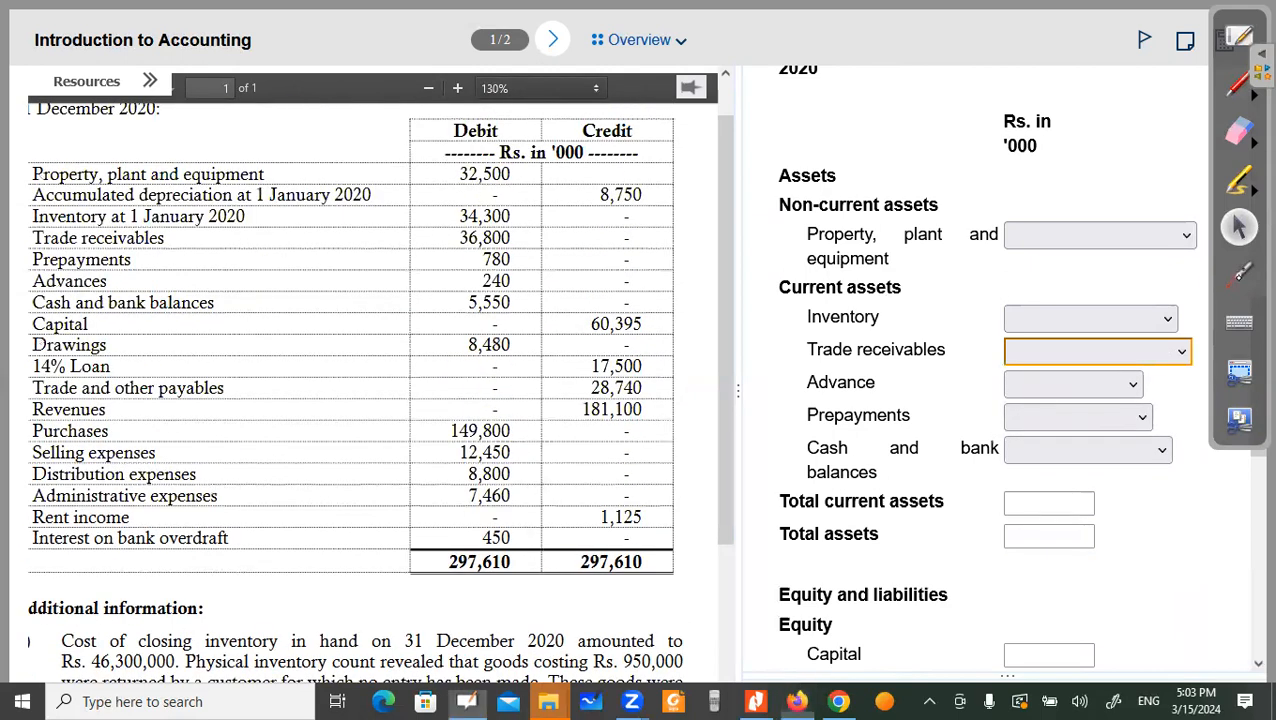
click(1239, 272)
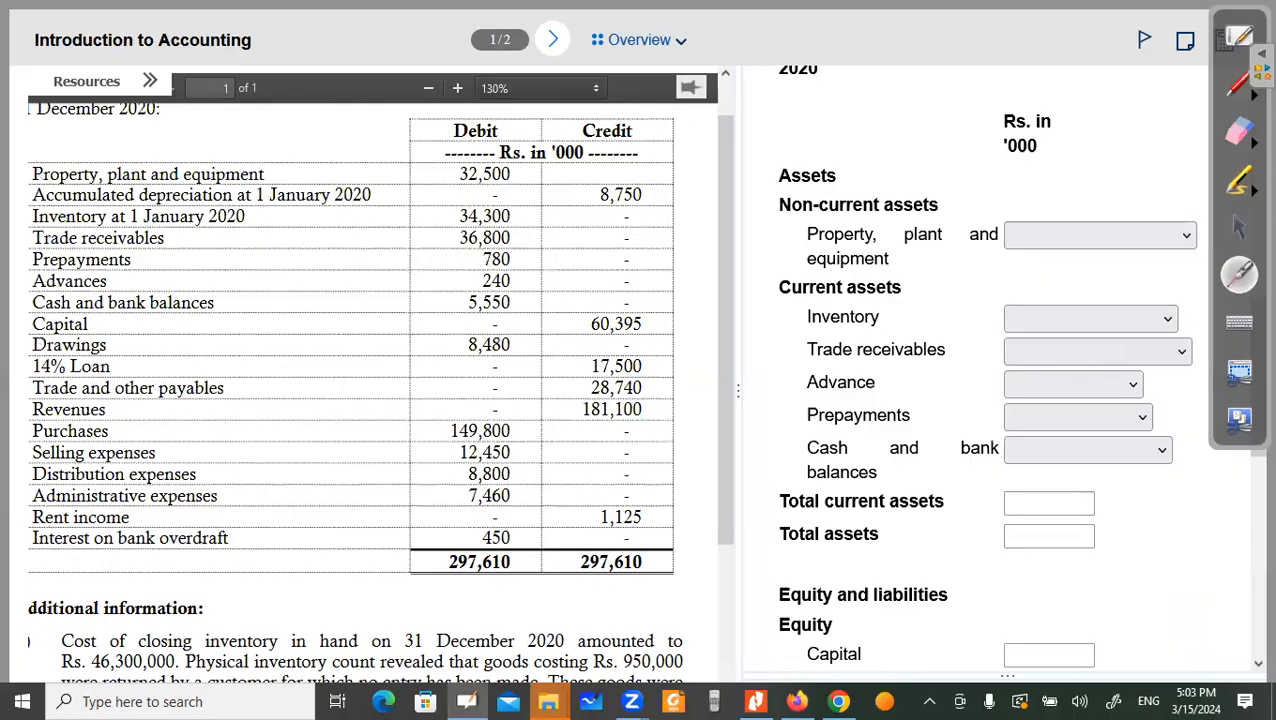
drag(478, 242, 486, 284)
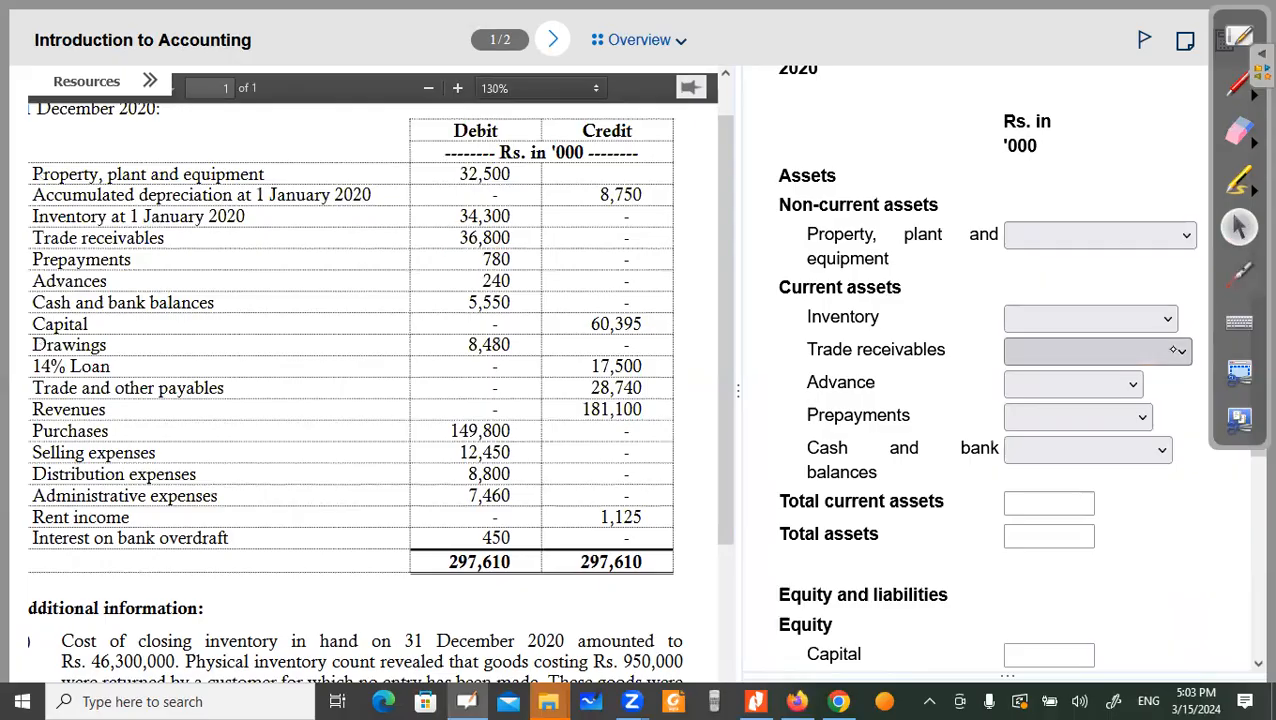
Step: Choose 36800-1300=35500 as the Trade receivables answer under current assets
click(1150, 352)
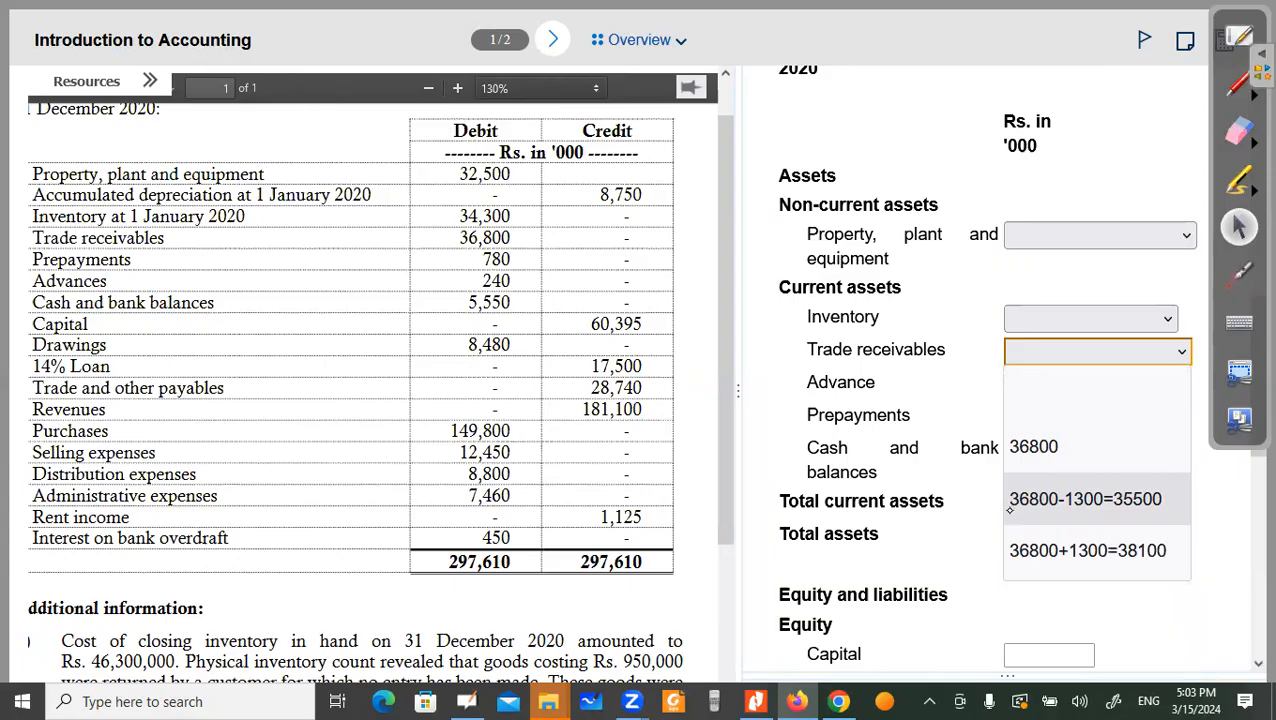
click(1067, 474)
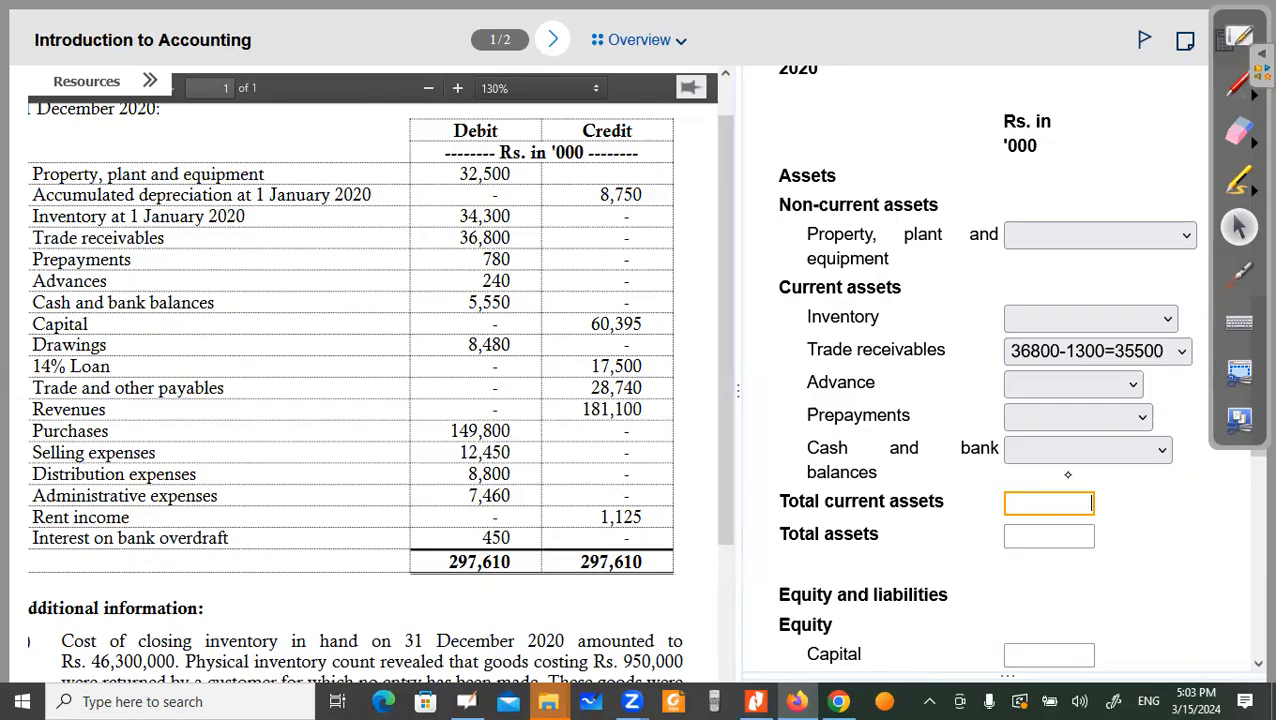
click(1169, 355)
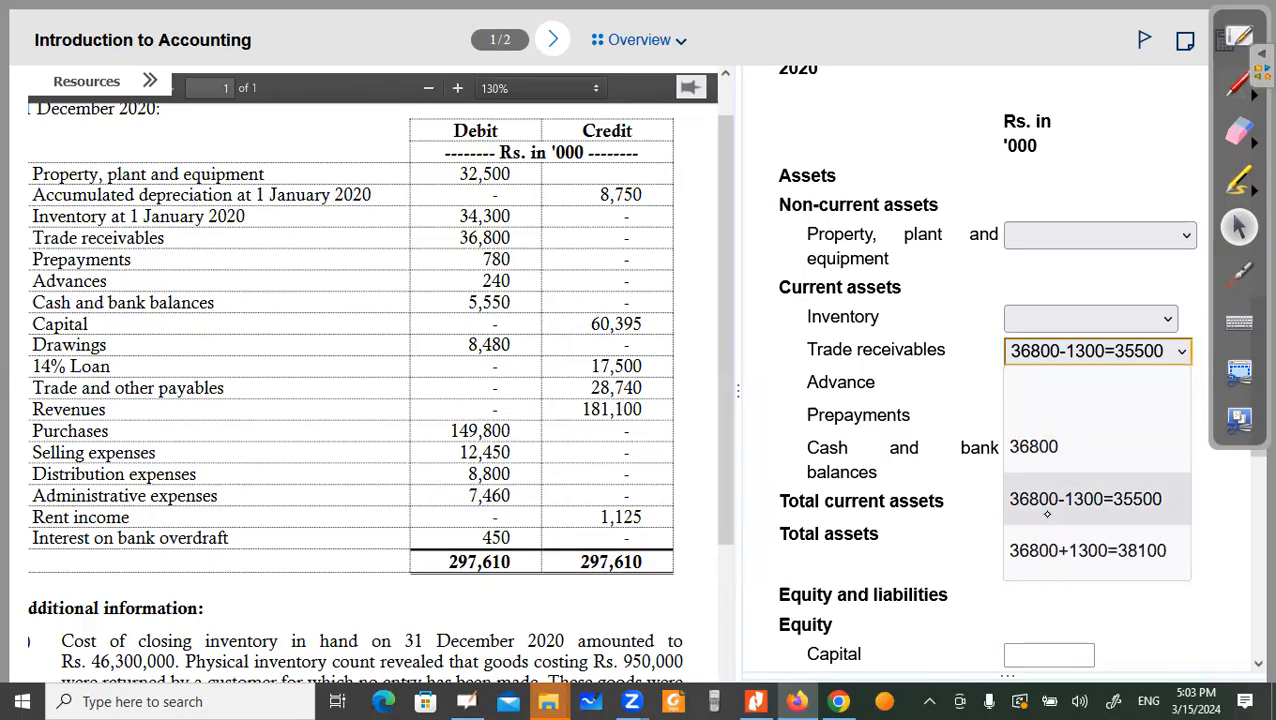
click(1100, 492)
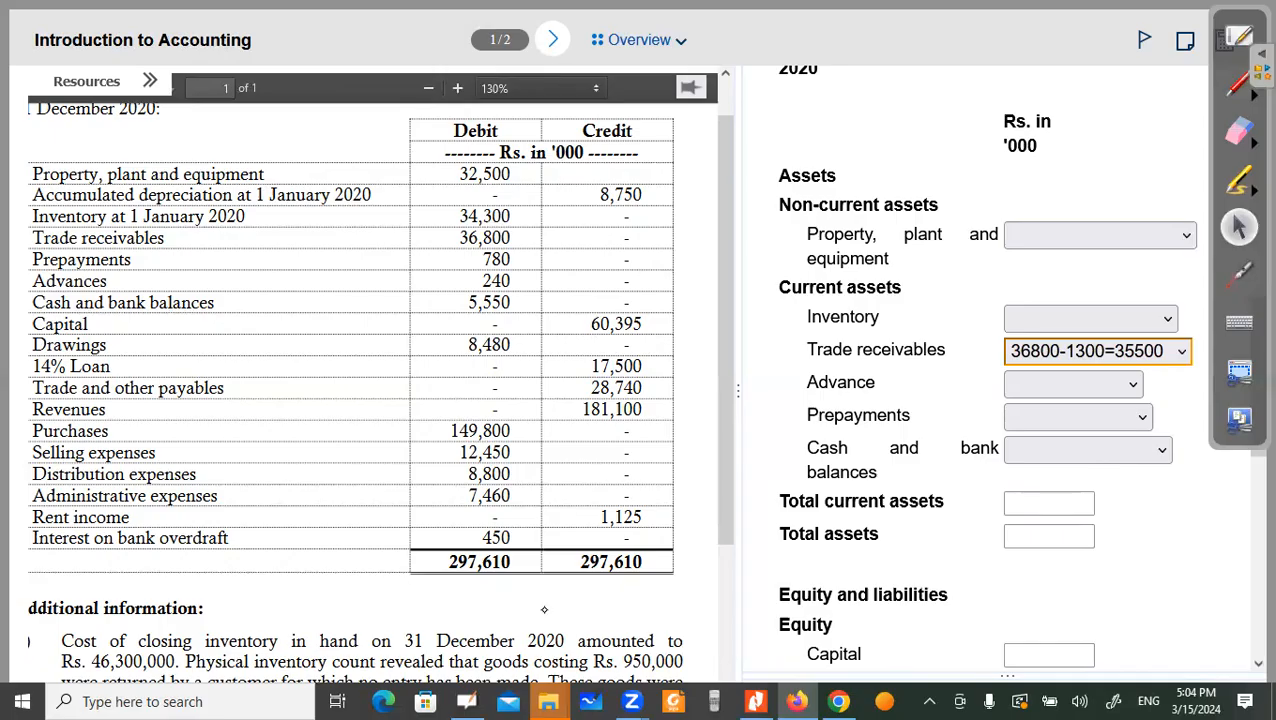
Step: Return to note (i) and point out the out-of-fashion goods saleable at 40% of original price and the closing inventory cost
scroll(559, 478, down, 2)
scroll(531, 471, down, 1)
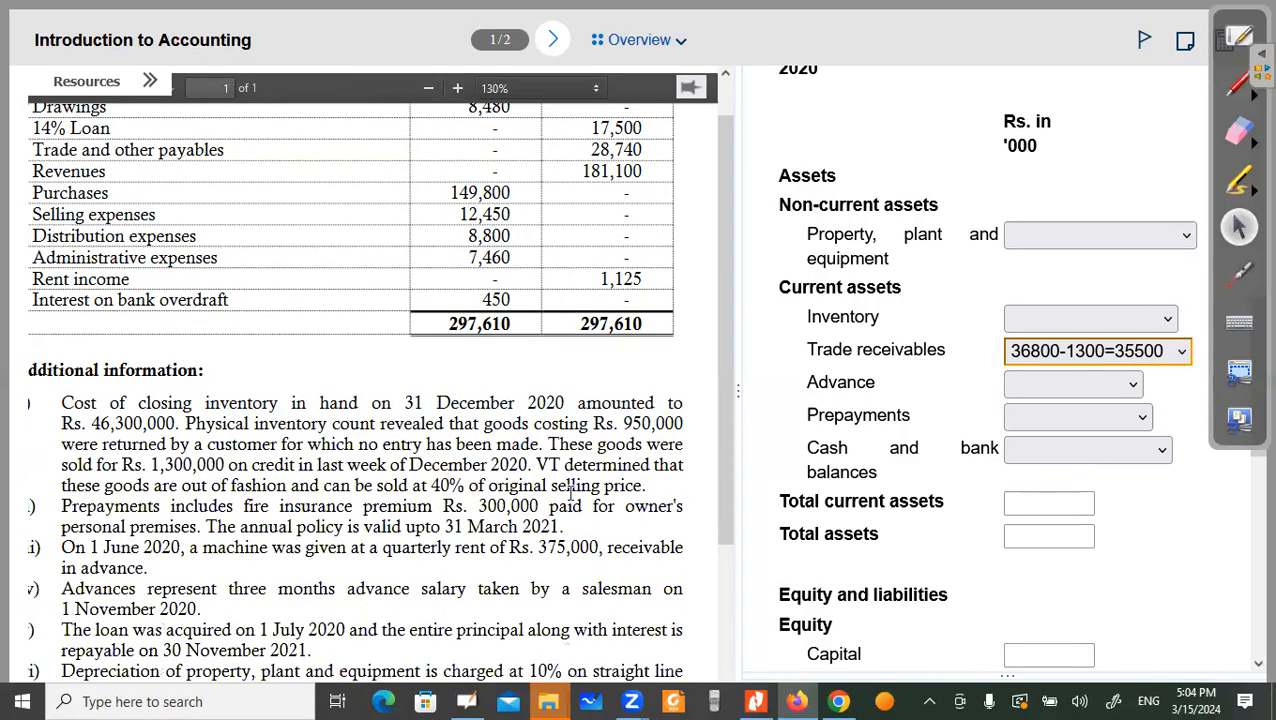
scroll(569, 490, down, 2)
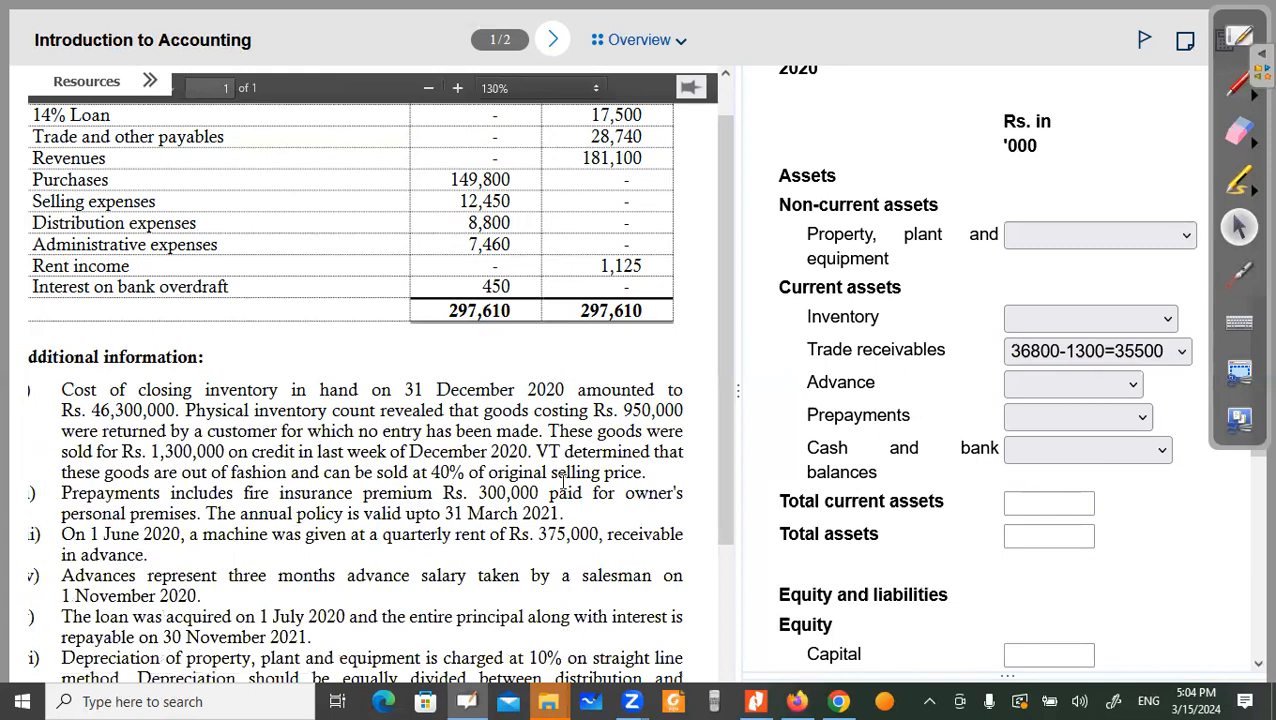
click(1239, 274)
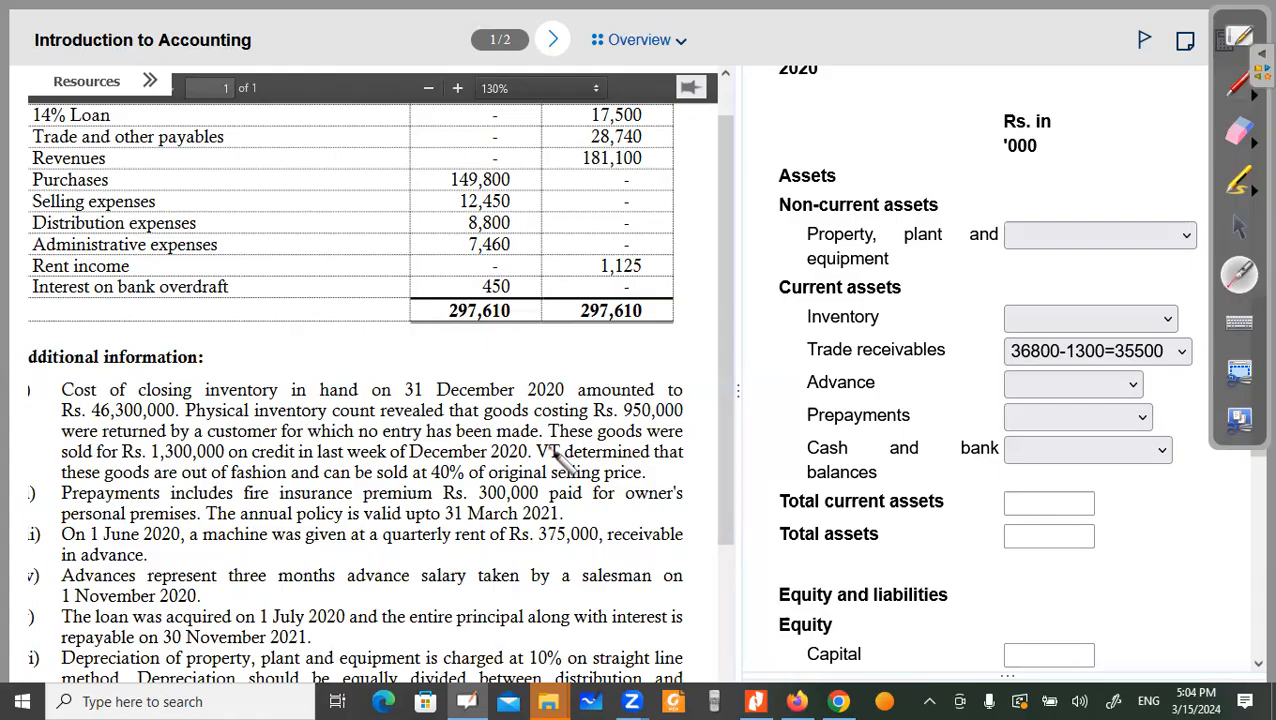
click(651, 451)
click(94, 414)
click(101, 403)
Step: Choose 46300-430=45870 as the Inventory answer under current assets in the statement of financial position
click(1238, 227)
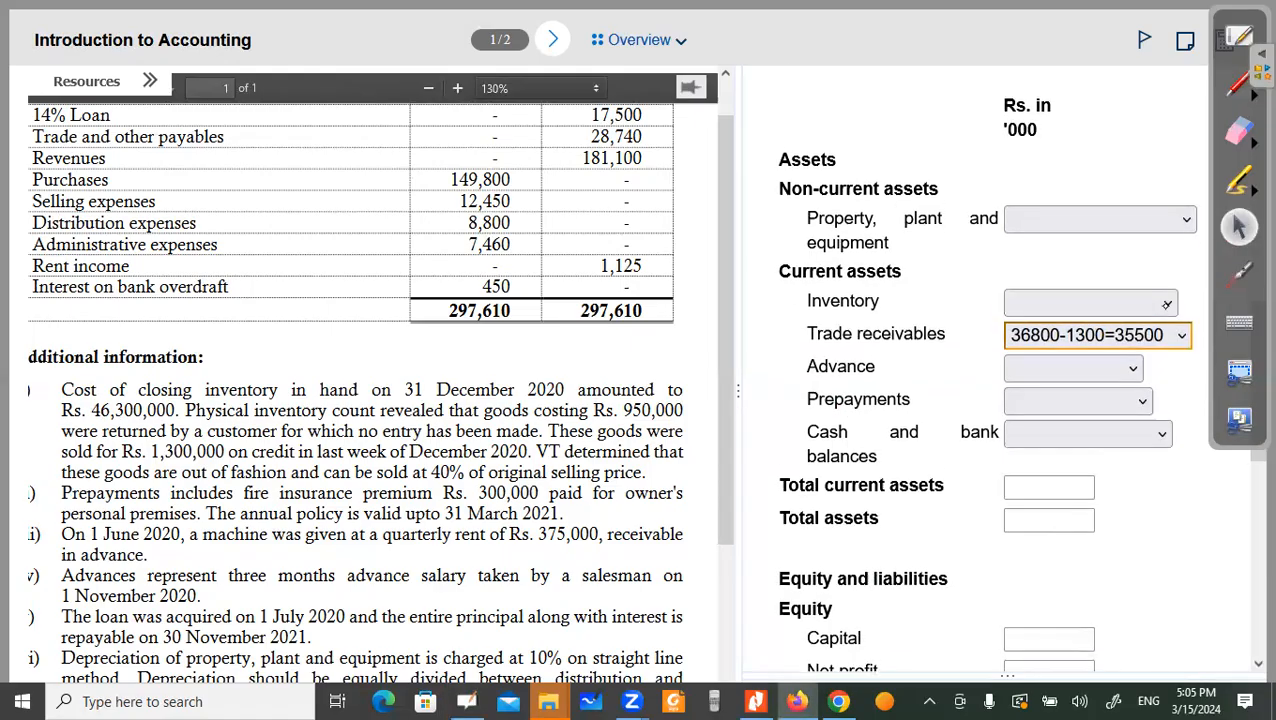
click(1163, 304)
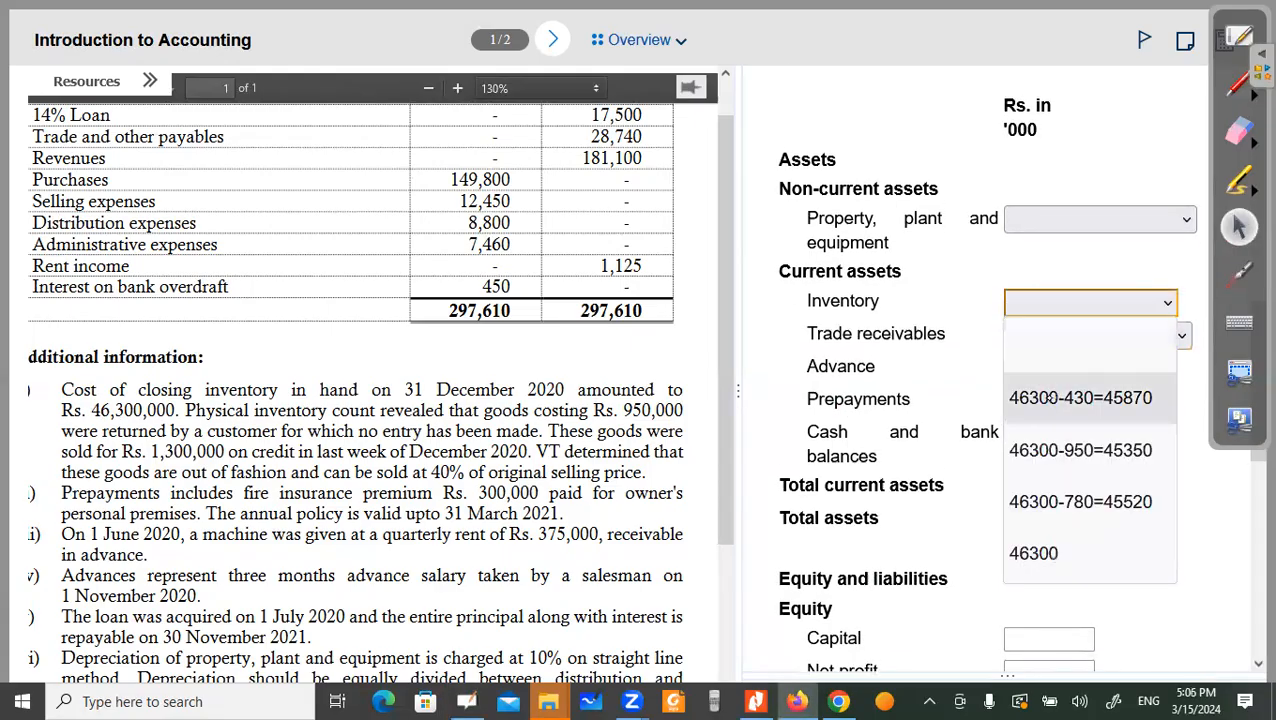
click(116, 414)
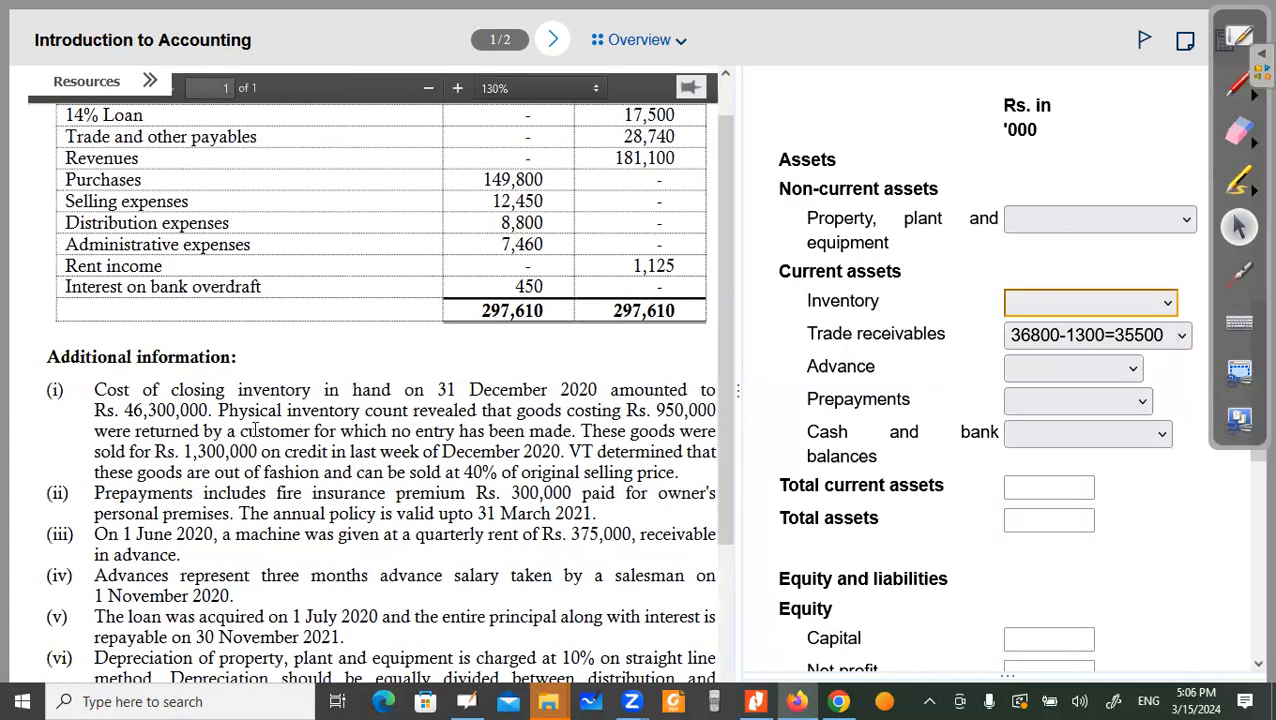
click(1168, 304)
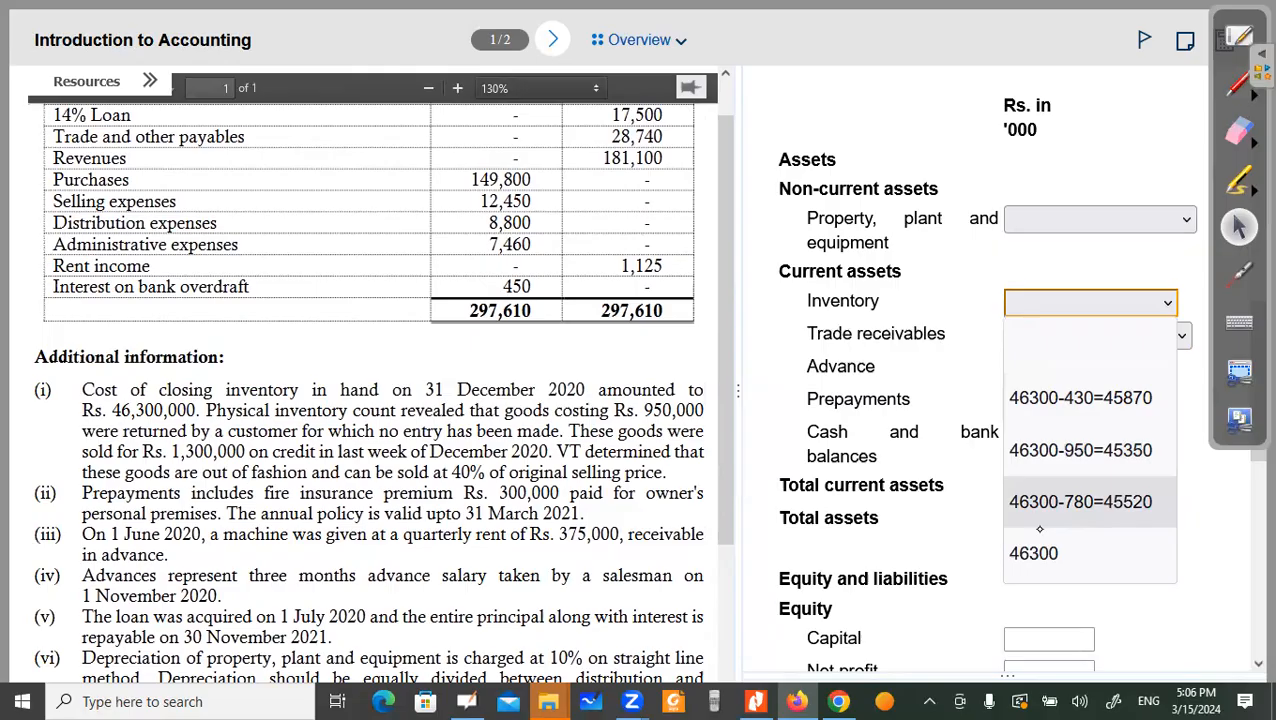
click(1066, 390)
click(1062, 402)
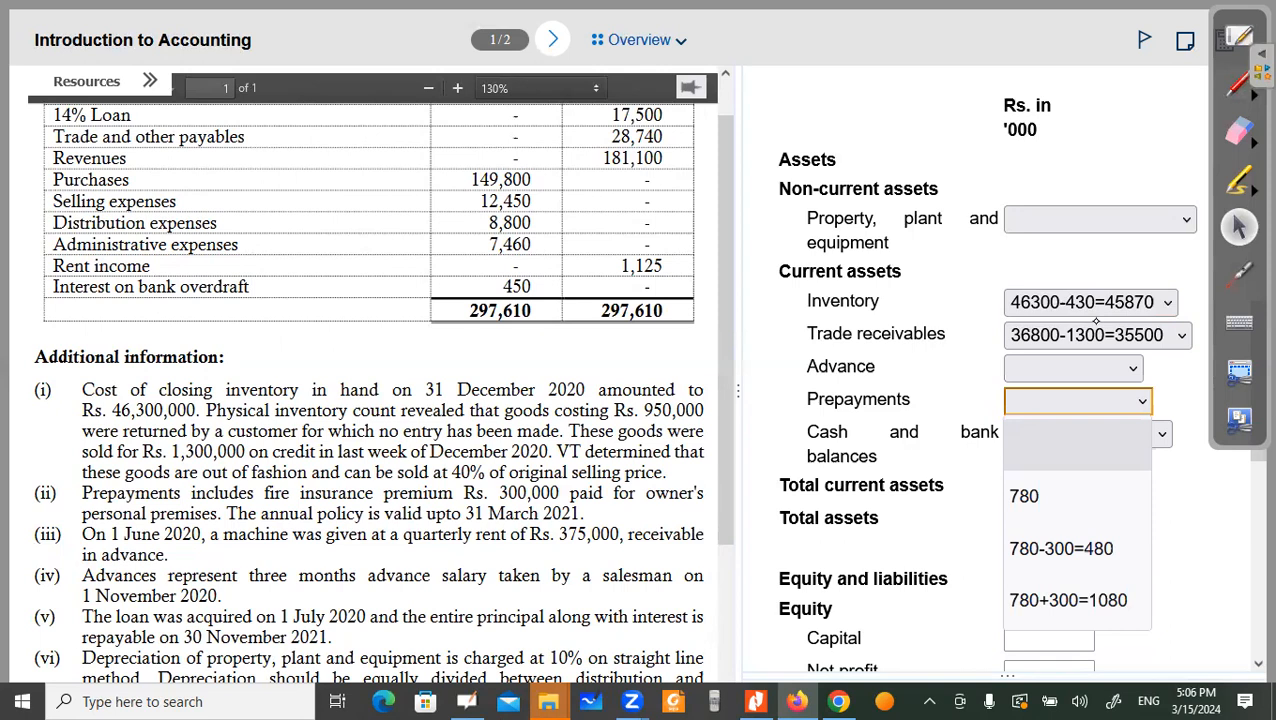
click(1112, 318)
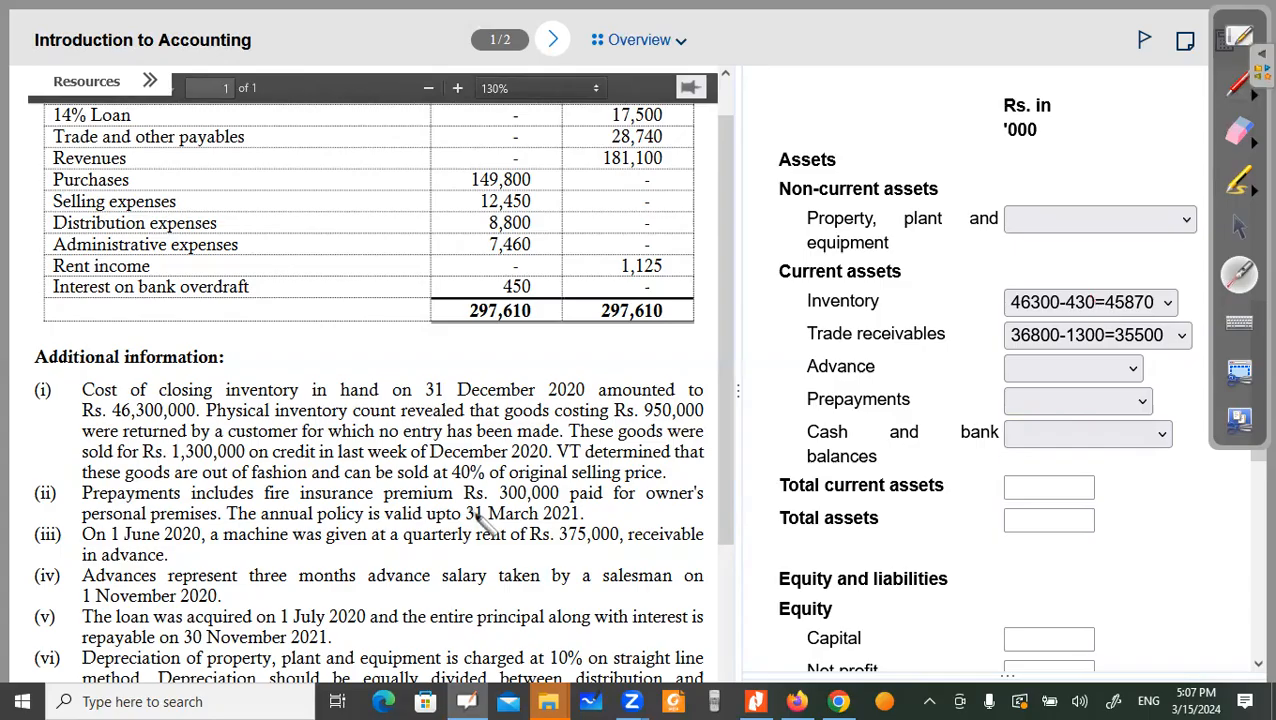
Step: Go to note (ii) and point out the Rs. 300,000 fire insurance premium on the owner's personal premises included in prepayments
click(1230, 230)
scroll(614, 360, down, 3)
click(1239, 273)
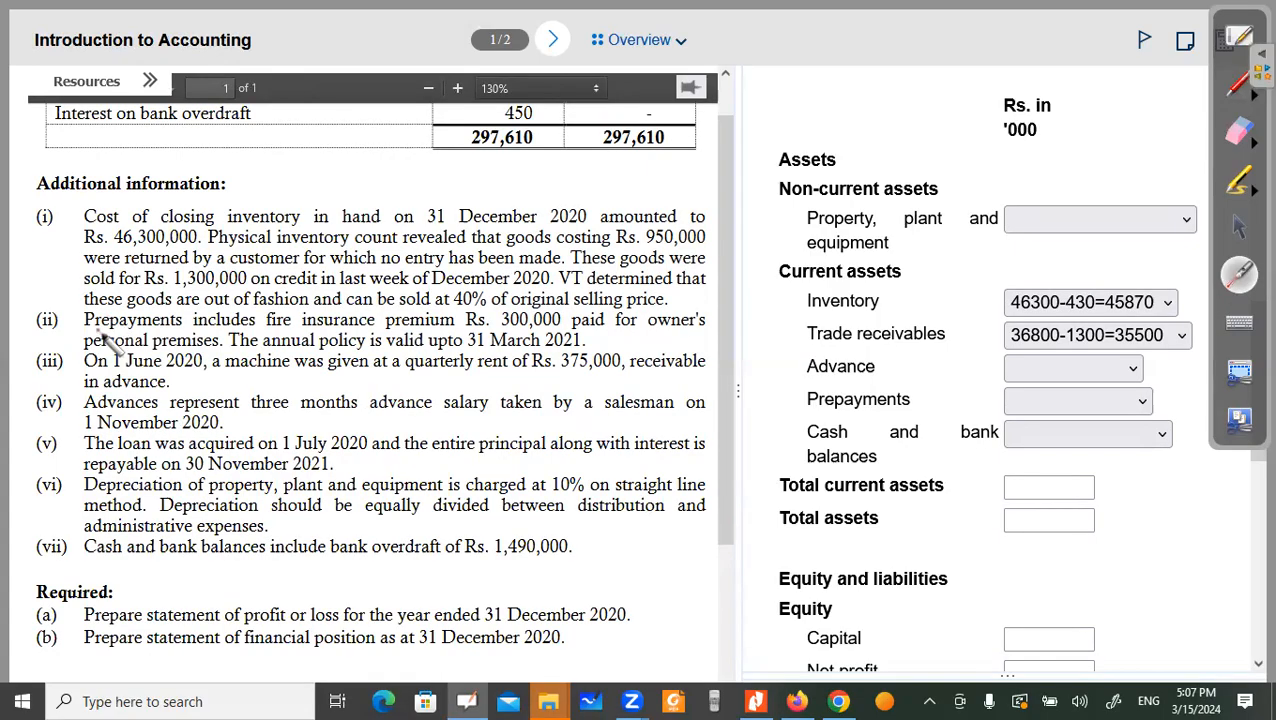
click(198, 322)
click(218, 320)
click(394, 337)
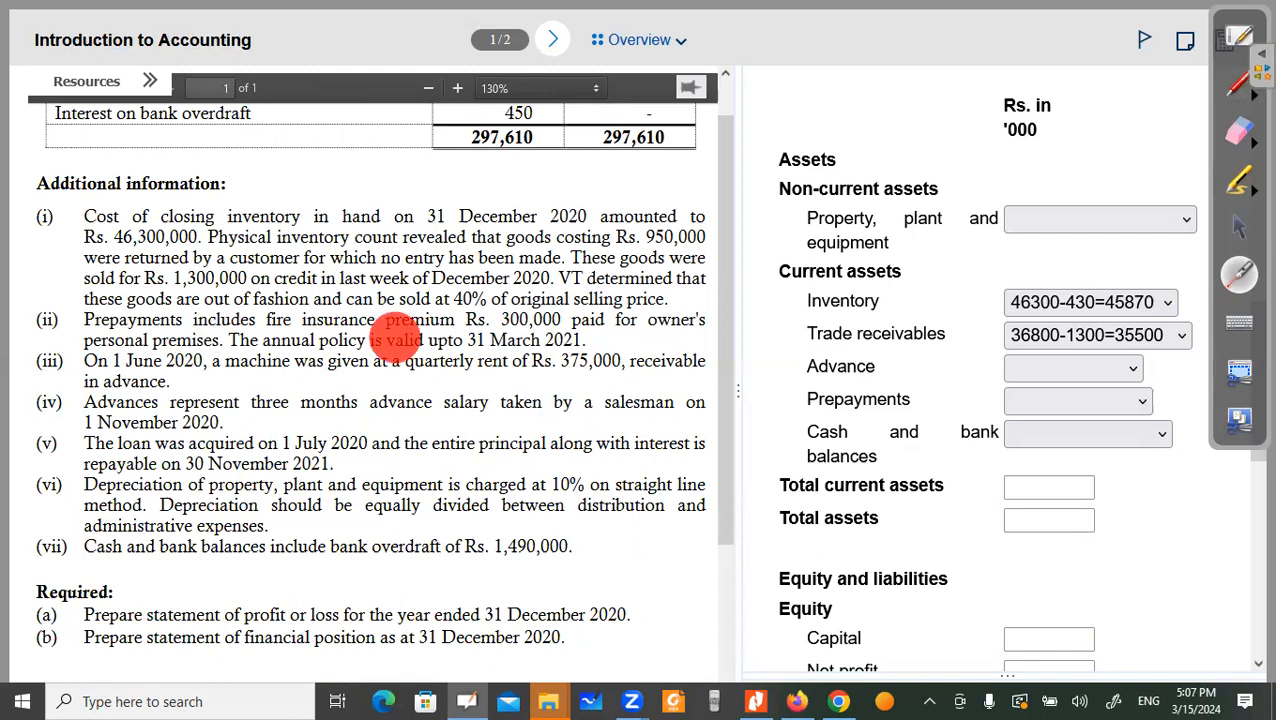
click(533, 318)
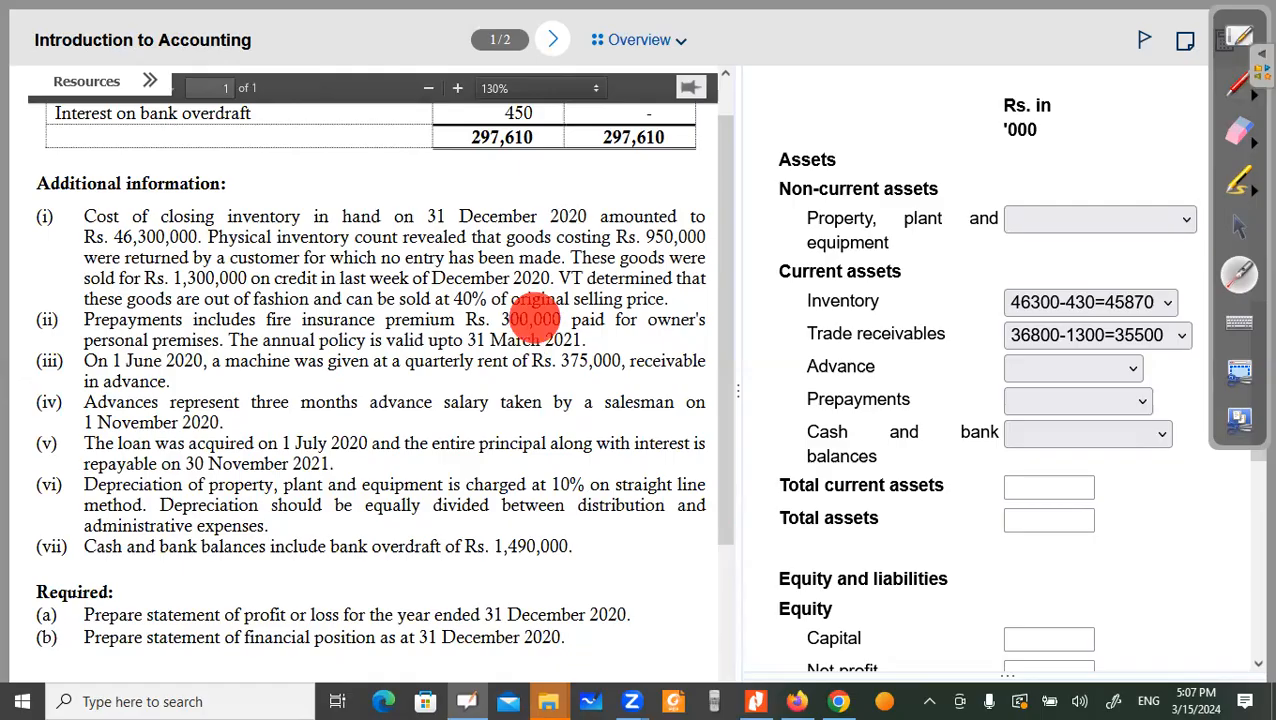
click(596, 323)
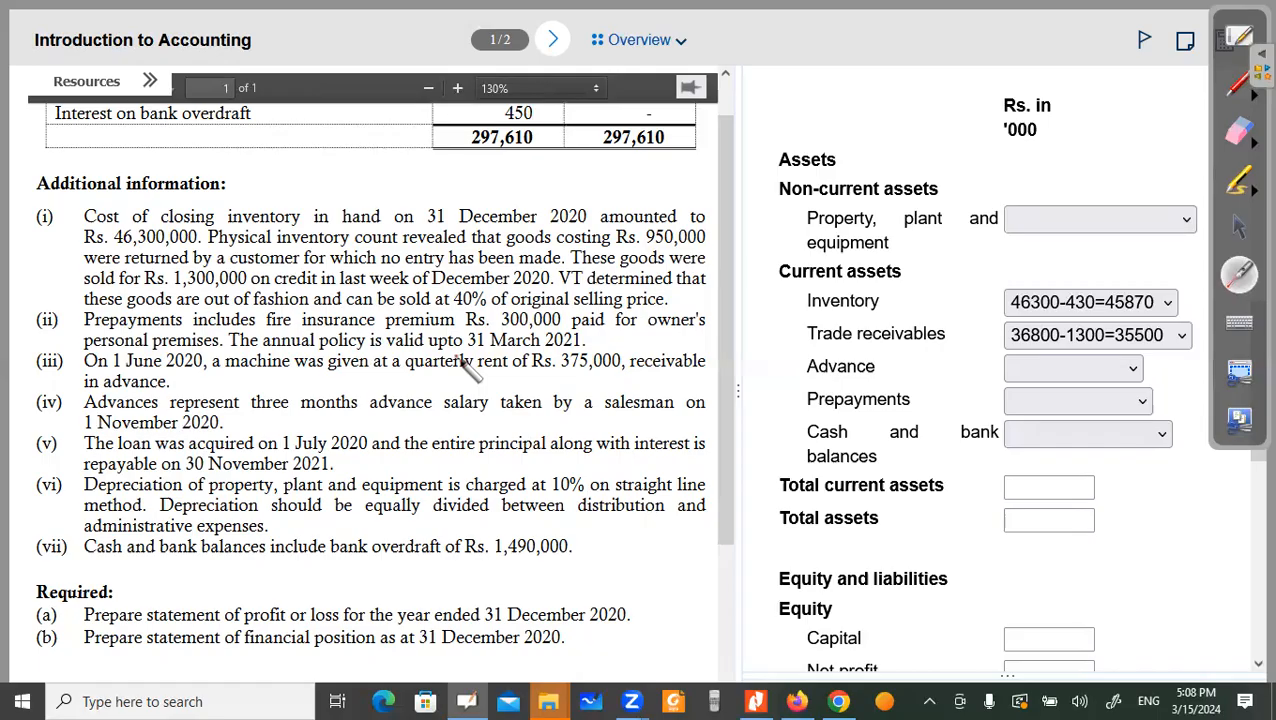
click(515, 318)
Step: Choose 780-300=480 as the Prepayments answer under current assets
click(1239, 227)
click(1145, 404)
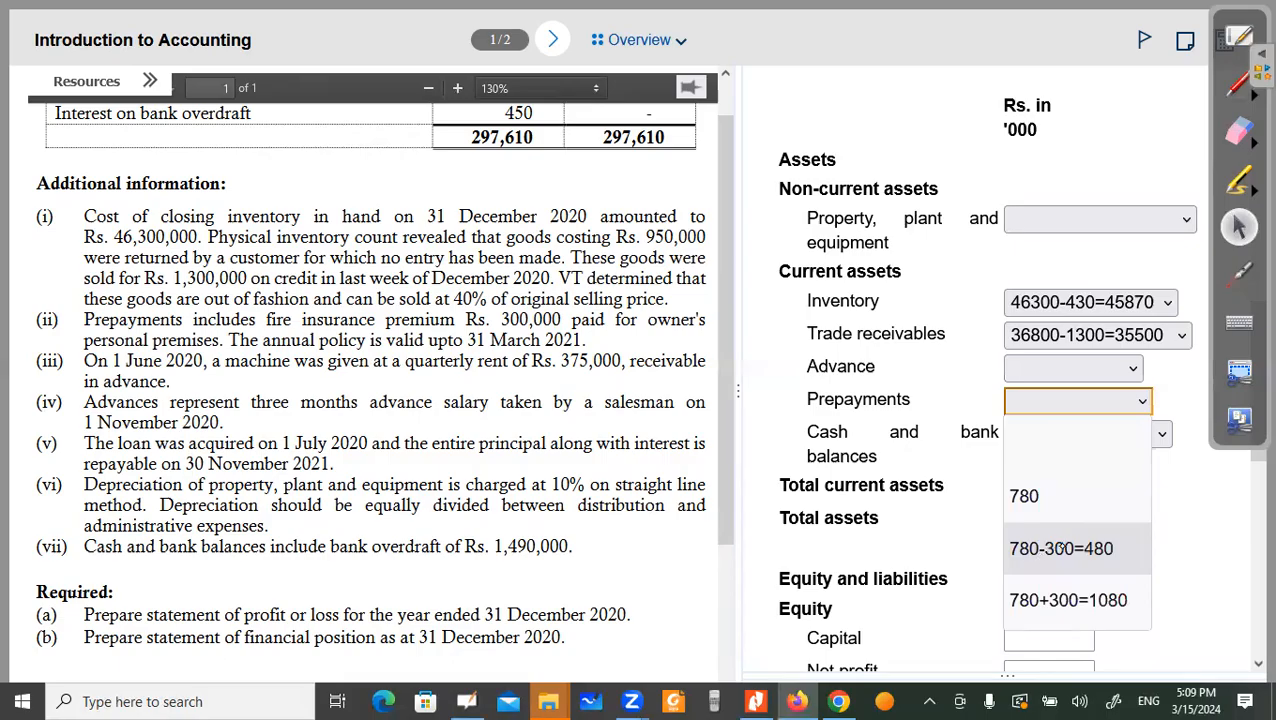
click(1069, 548)
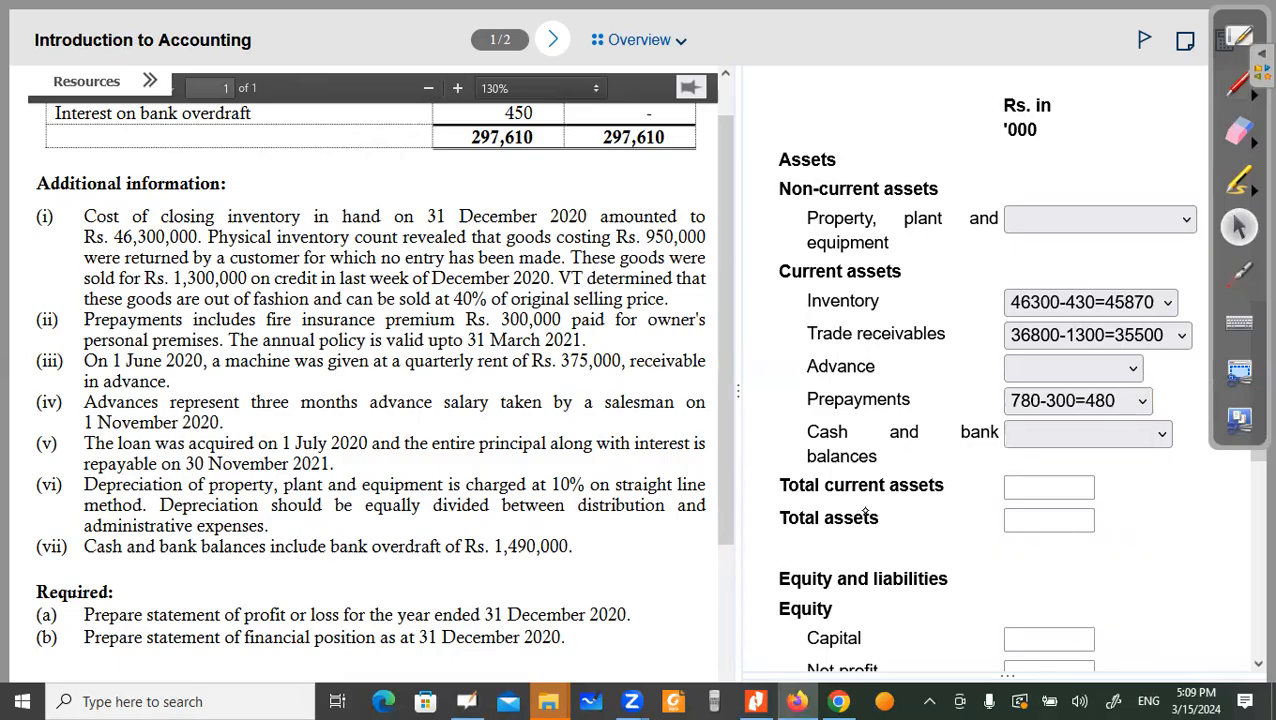
Step: Check the Drawings amount in the trial balance and choose 8480+300=8780 as the Drawings answer under equity
scroll(1060, 476, down, 3)
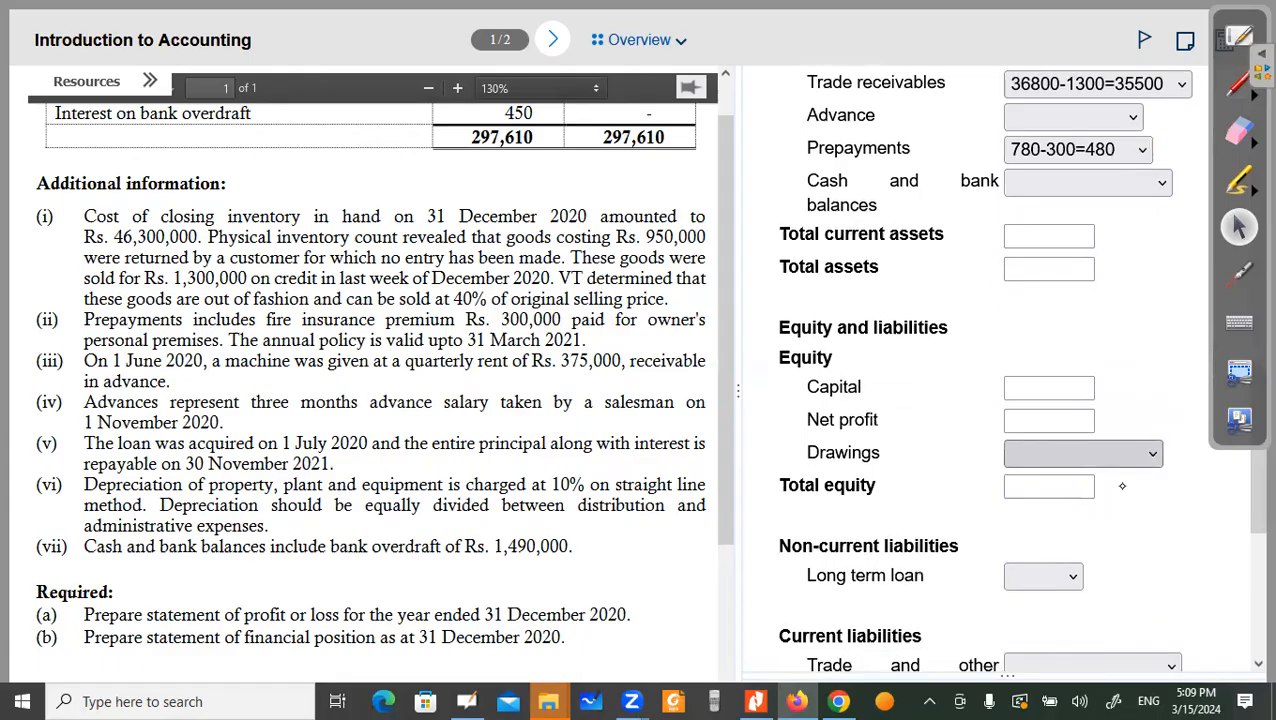
click(1110, 454)
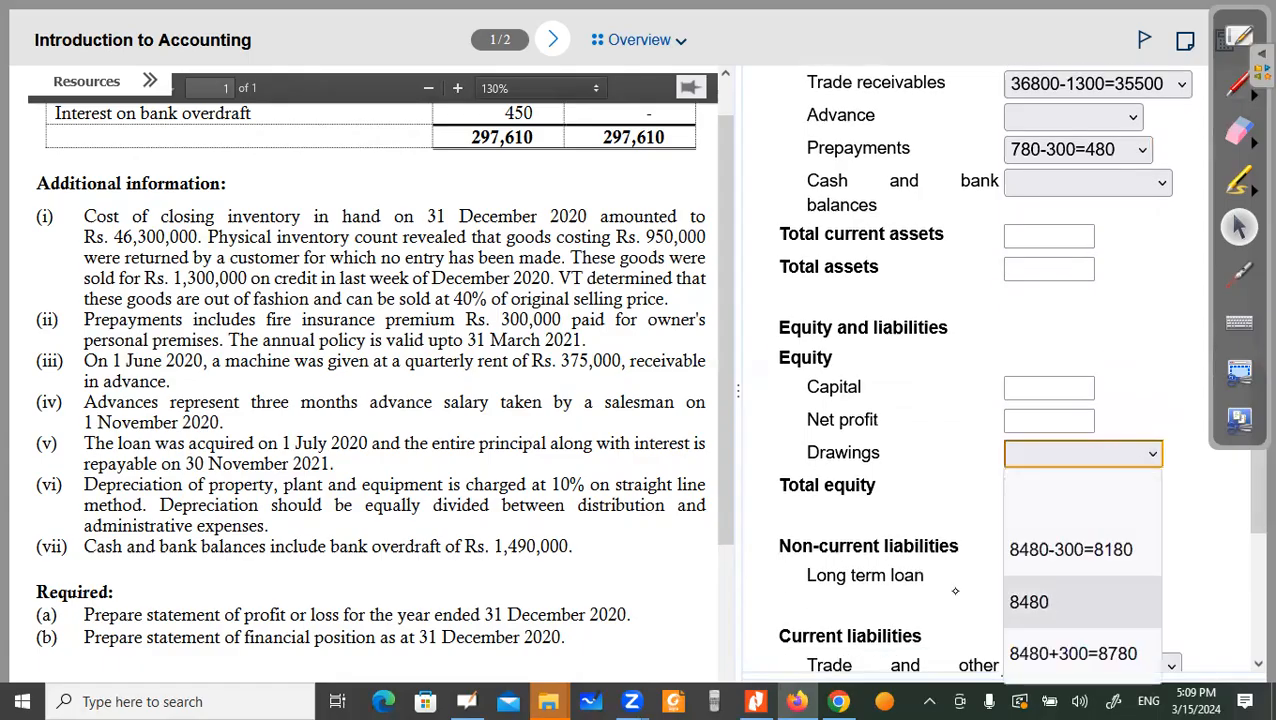
scroll(551, 517, up, 3)
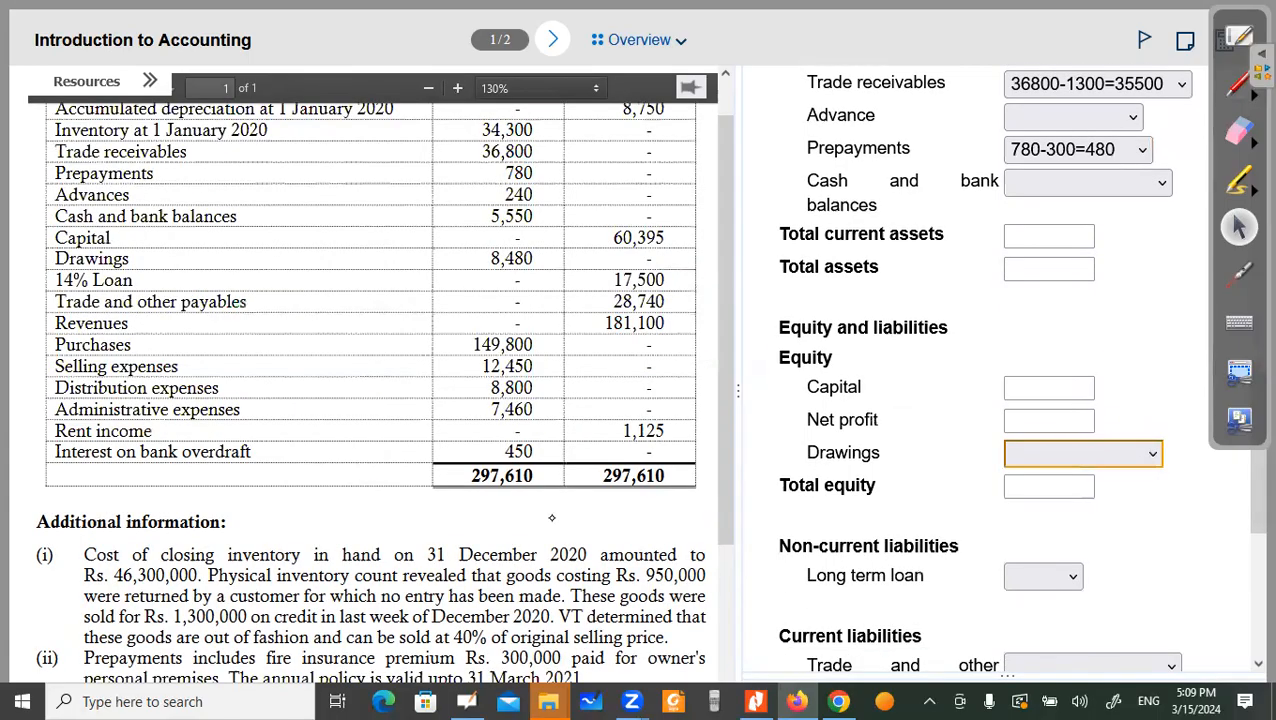
click(1239, 273)
click(493, 273)
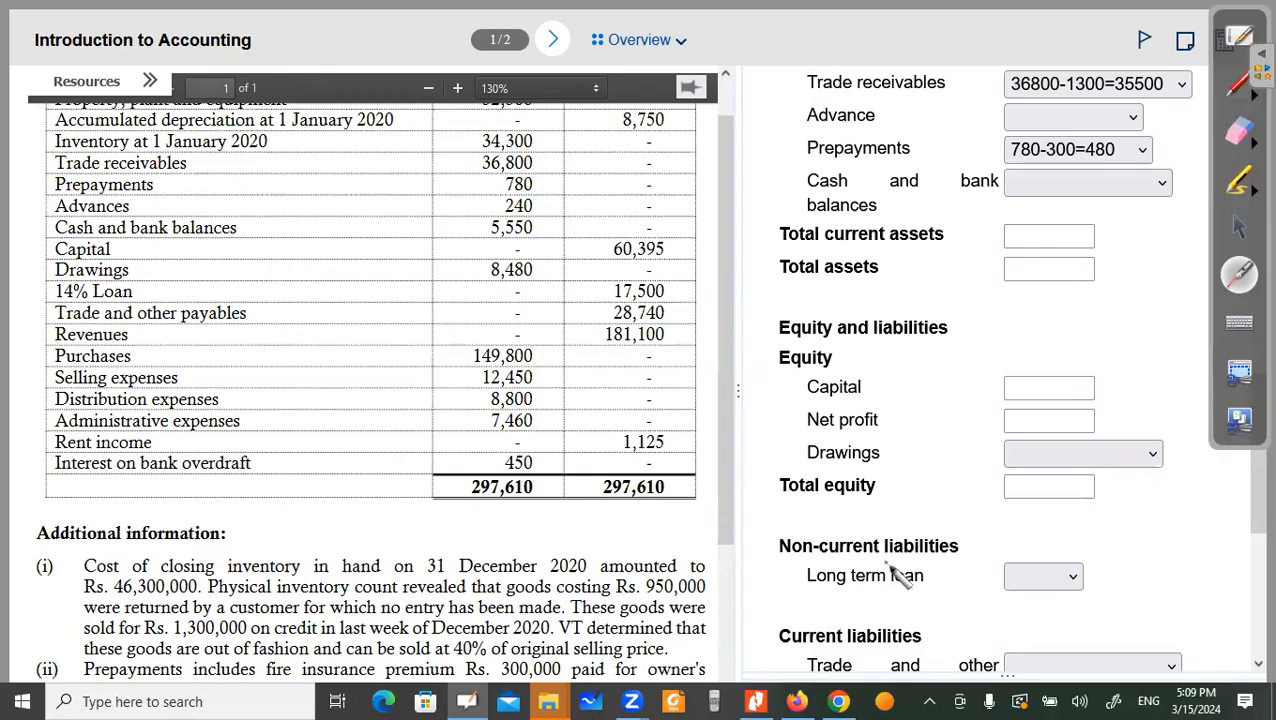
scroll(966, 594, down, 1)
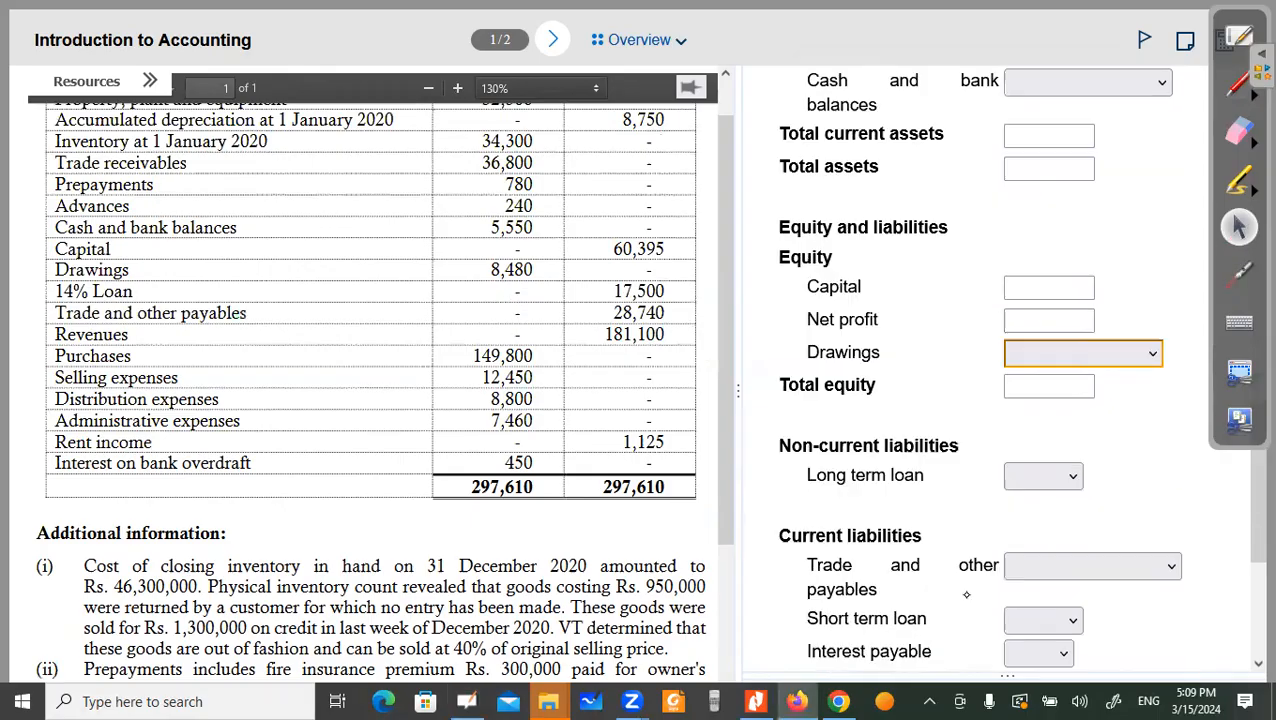
scroll(880, 560, down, 1)
click(1150, 333)
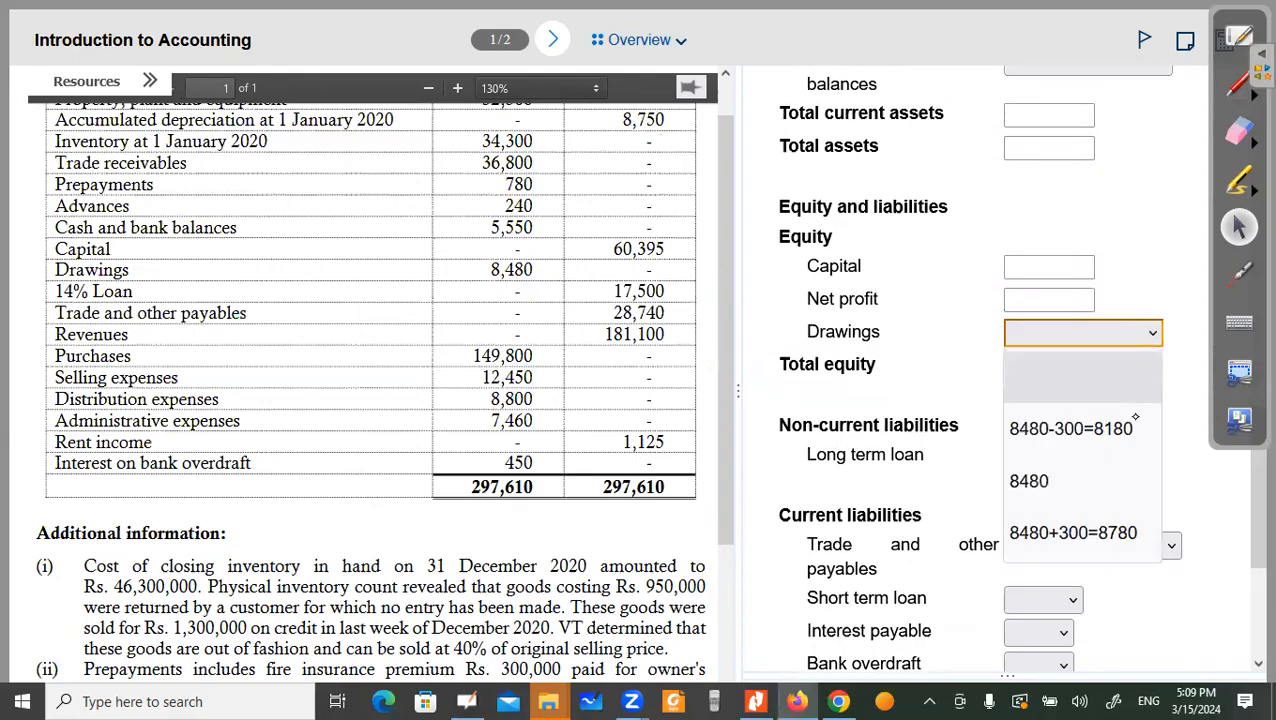
click(1054, 532)
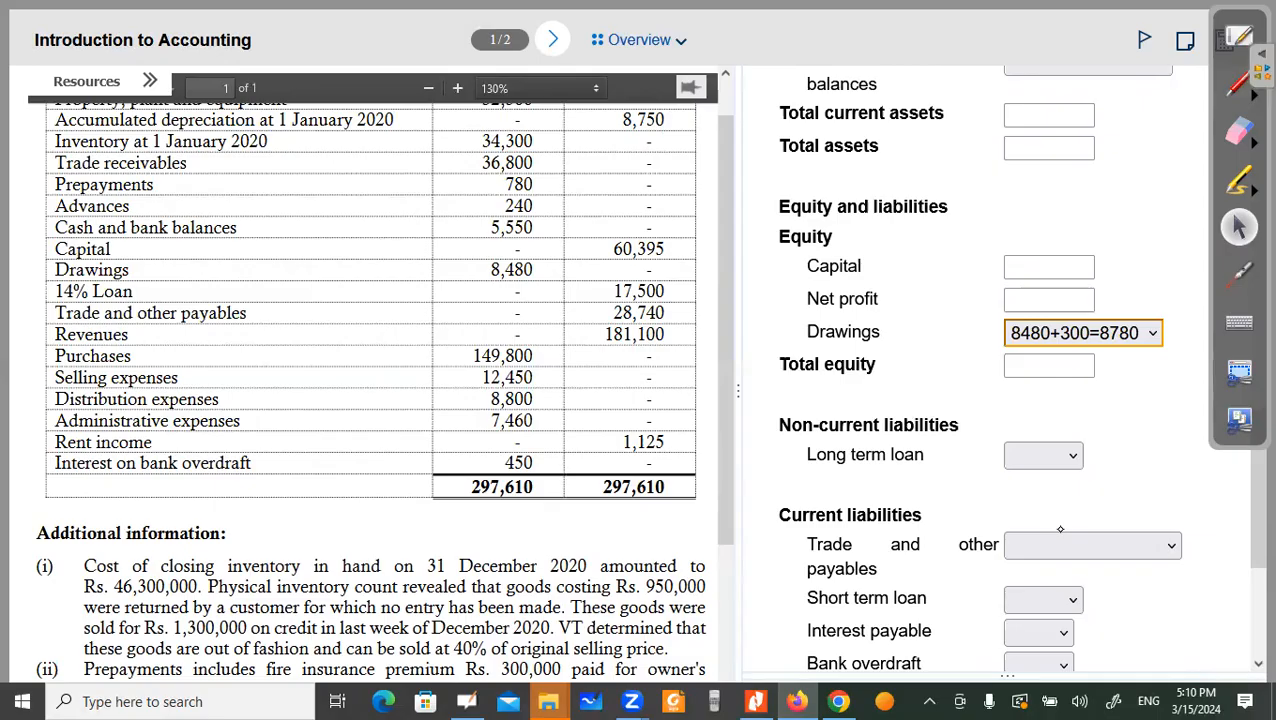
Step: Examine note (iii) on the machine's quarterly rent received in advance and point out the rent income amount in the trial balance
scroll(515, 470, down, 5)
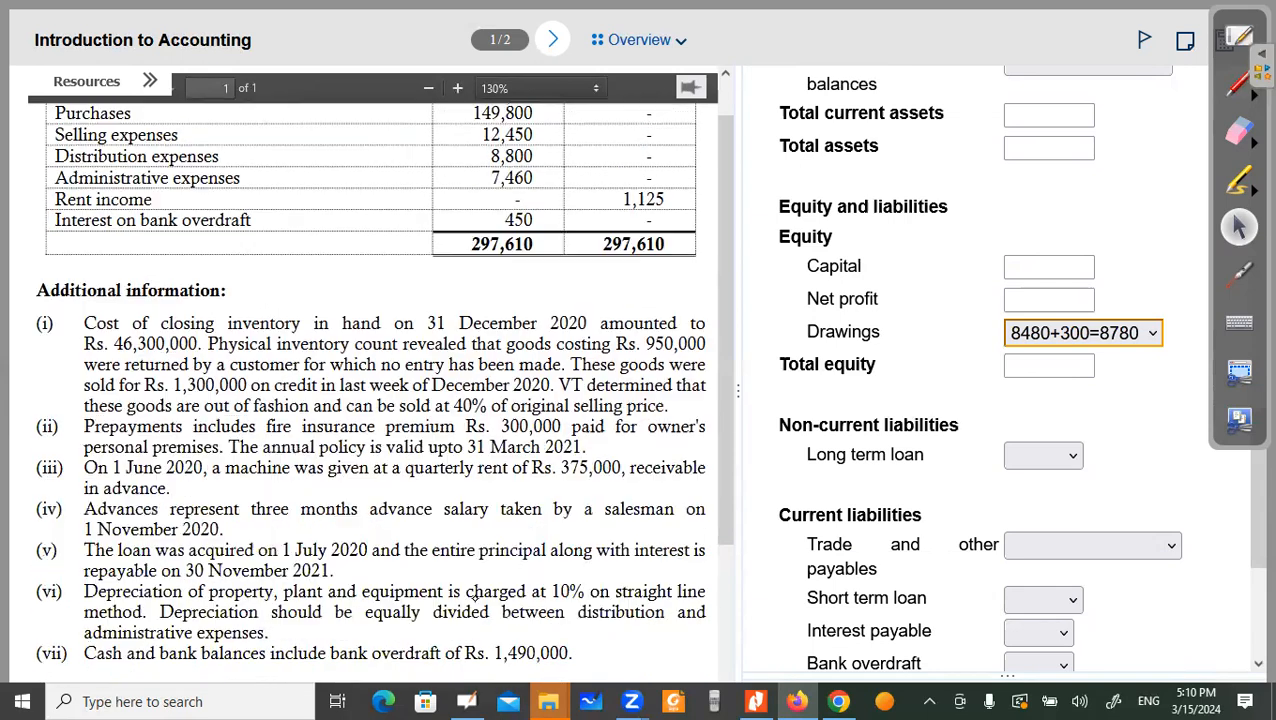
scroll(475, 560, down, 2)
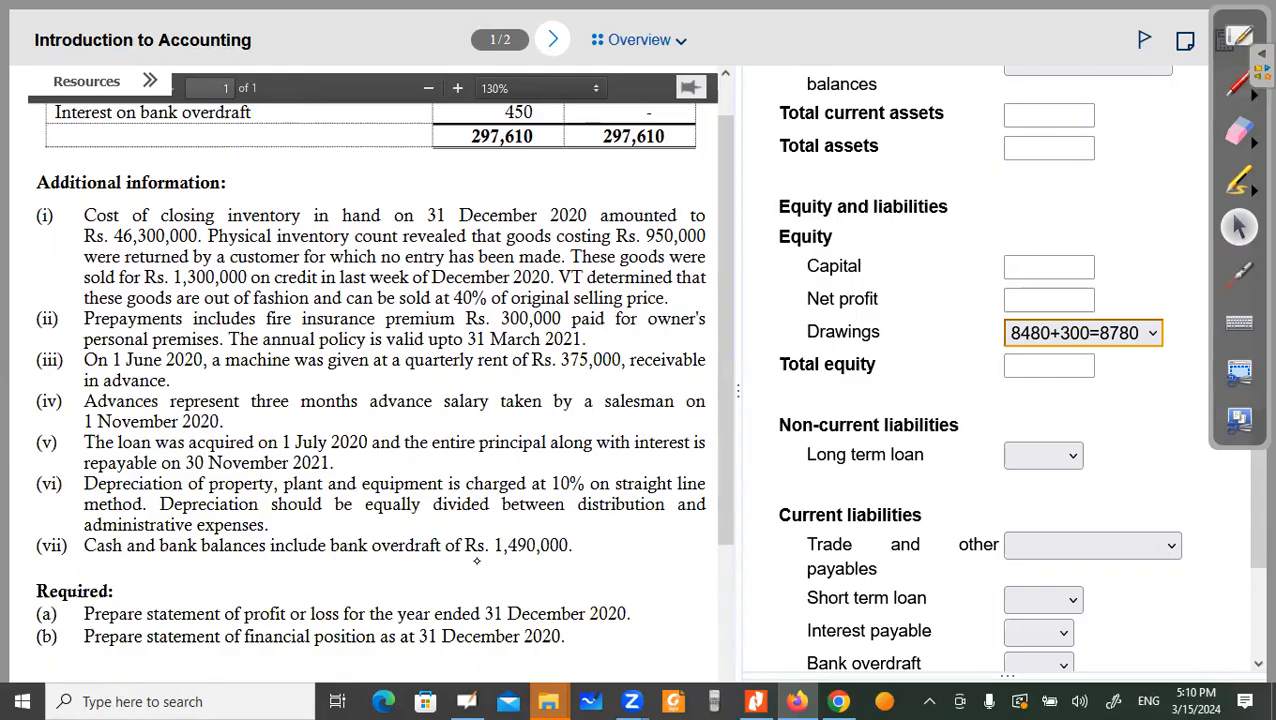
click(1239, 272)
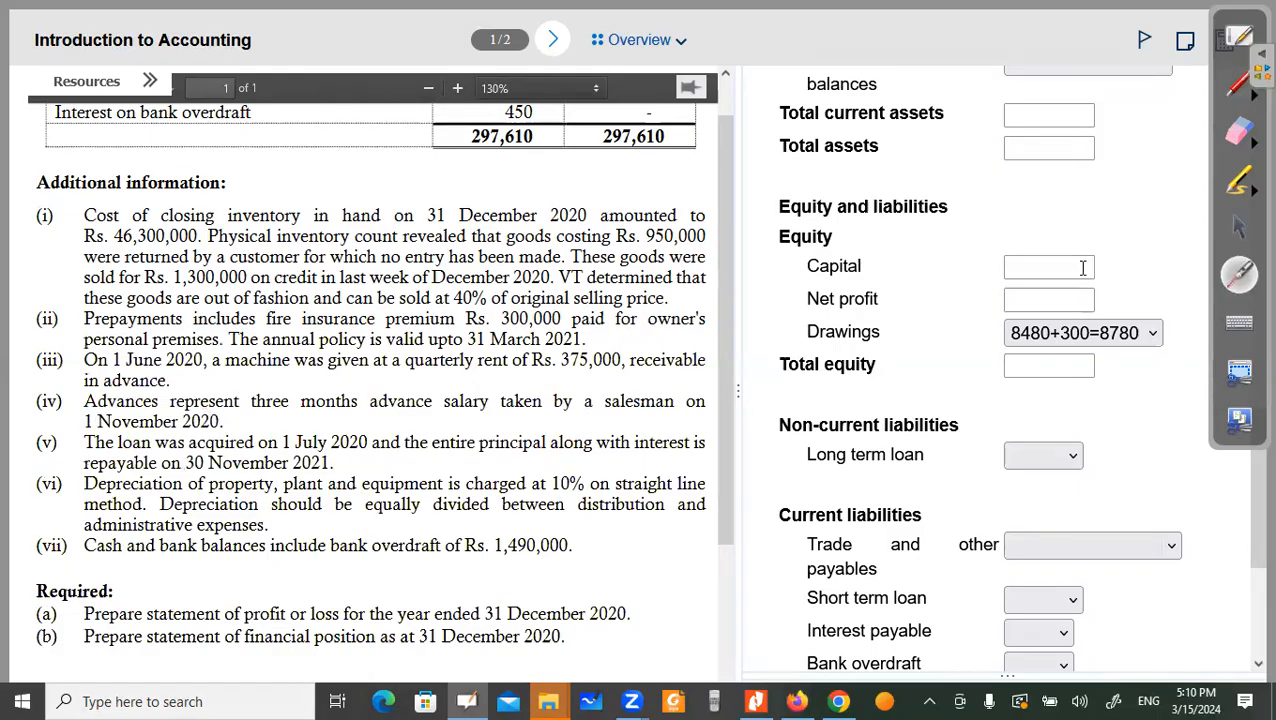
scroll(592, 460, up, 1)
scroll(568, 518, up, 3)
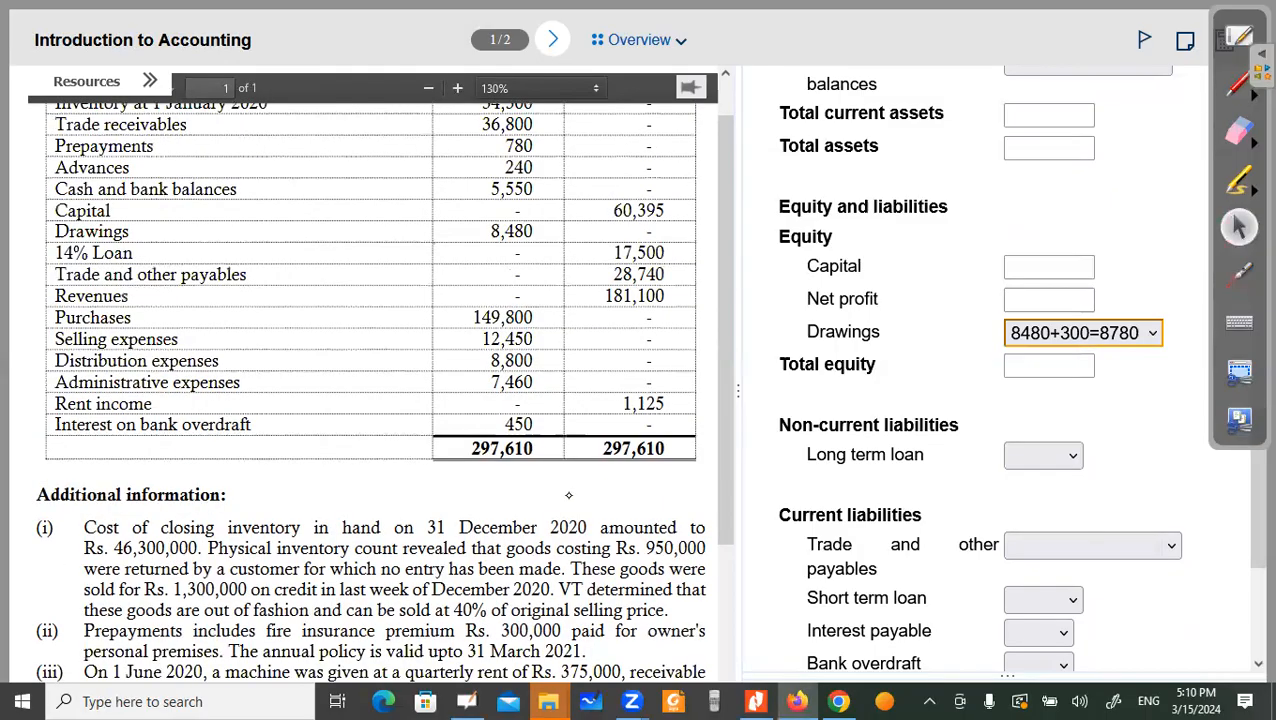
scroll(560, 370, down, 2)
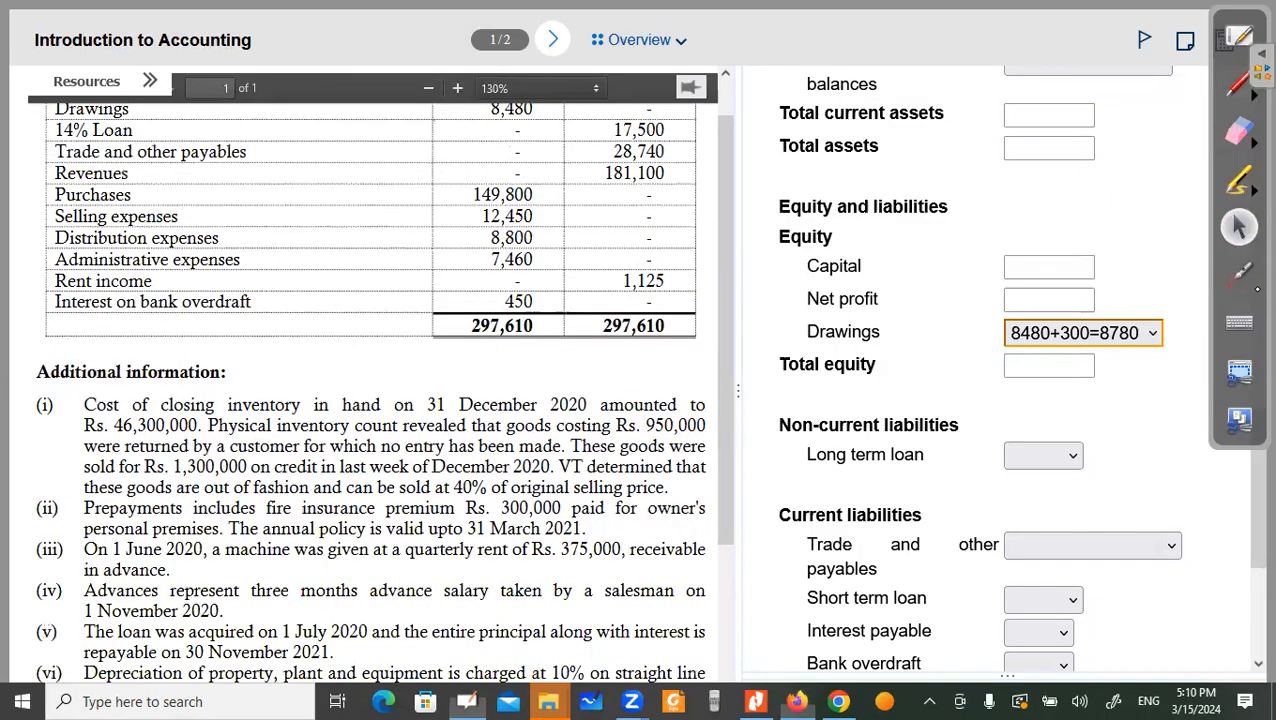
key(ctrl+l)
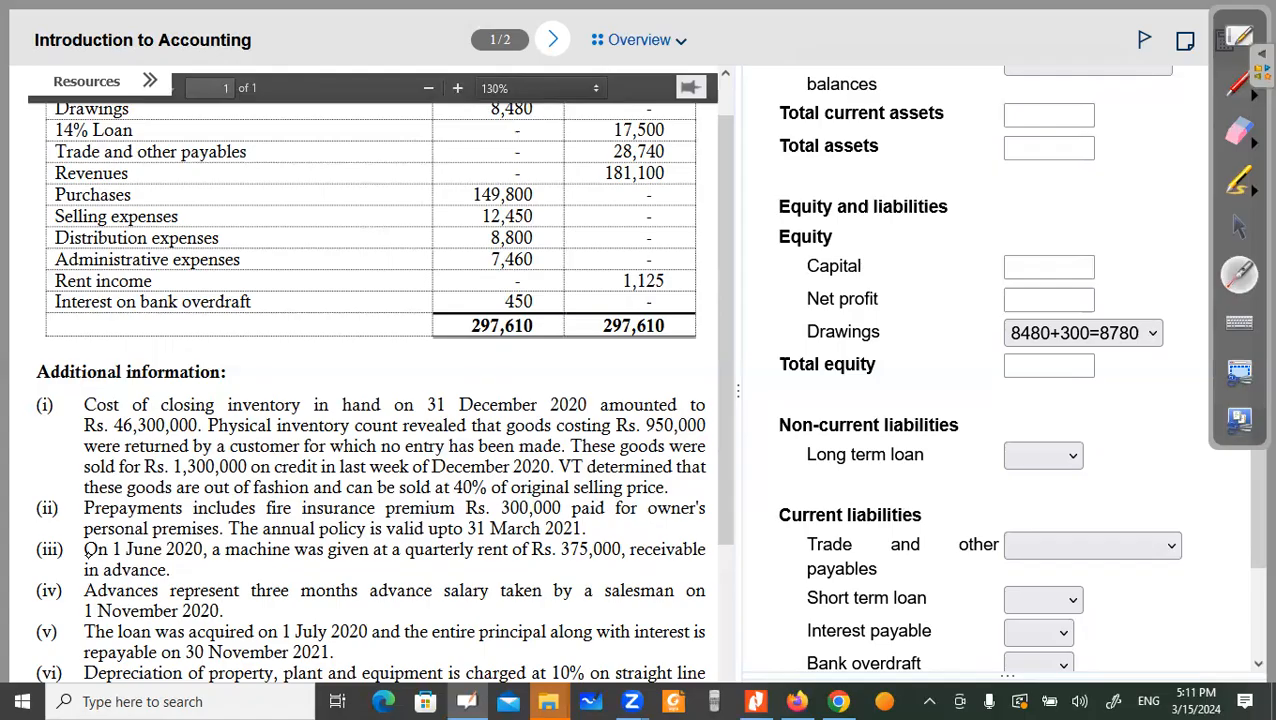
click(659, 274)
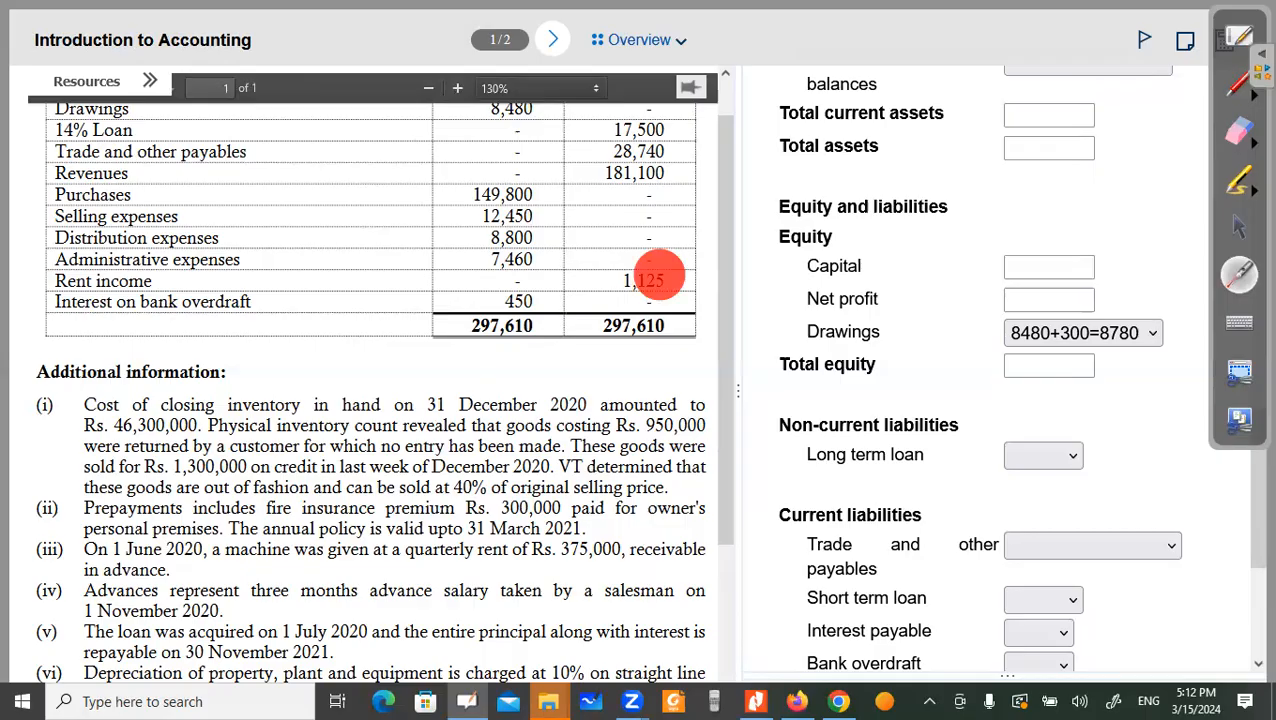
click(586, 555)
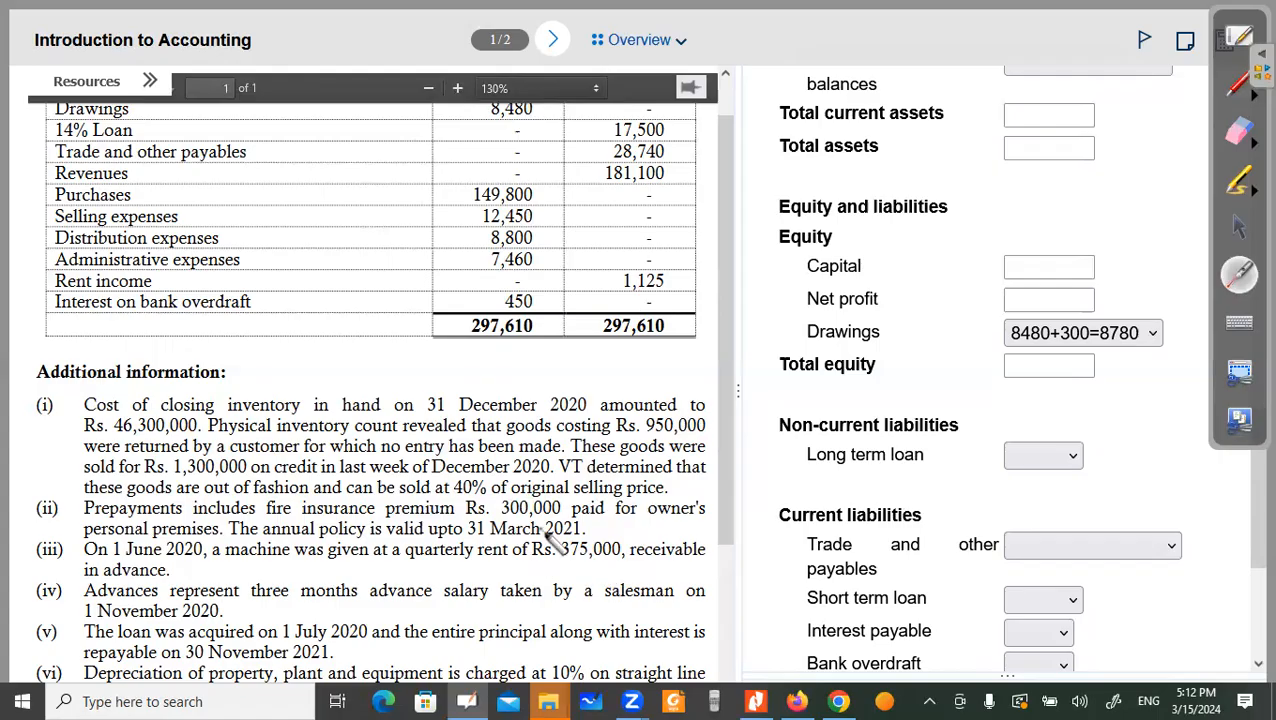
click(637, 266)
click(580, 553)
key(Escape)
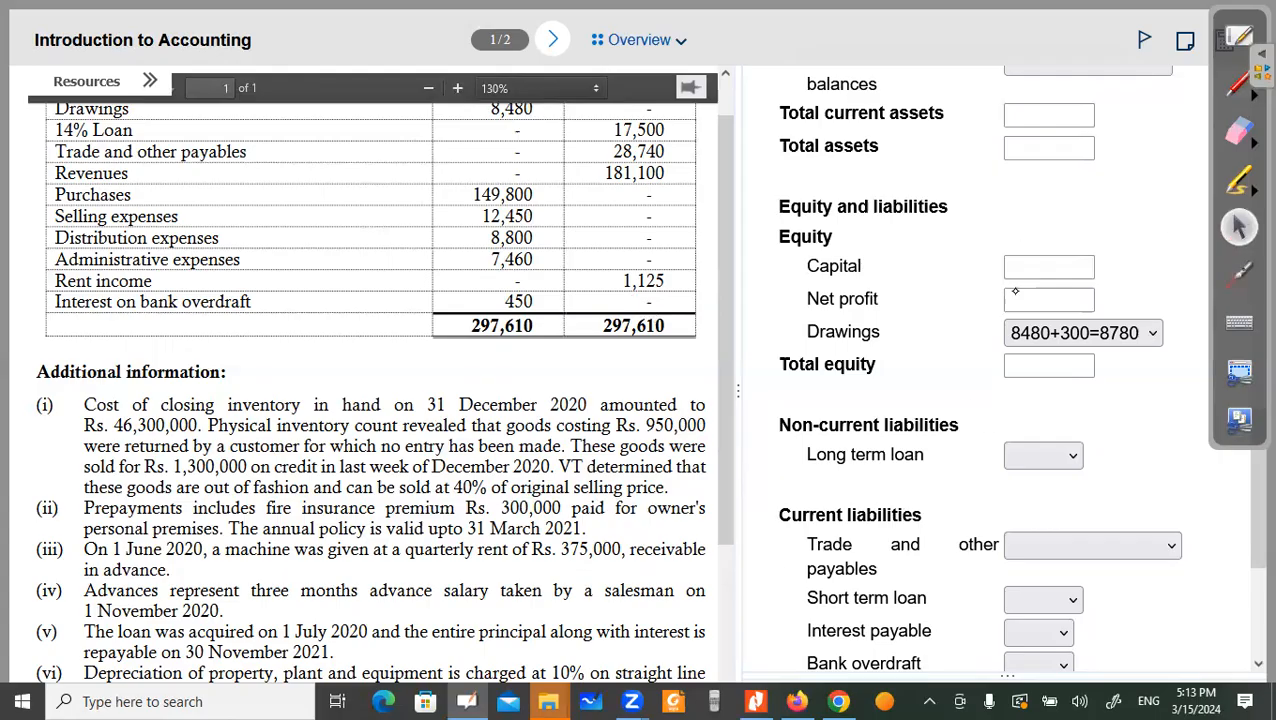
Step: Choose 1125-250=875 as the Other income answer in the statement of profit or loss
scroll(947, 401, up, 3)
scroll(907, 370, up, 1)
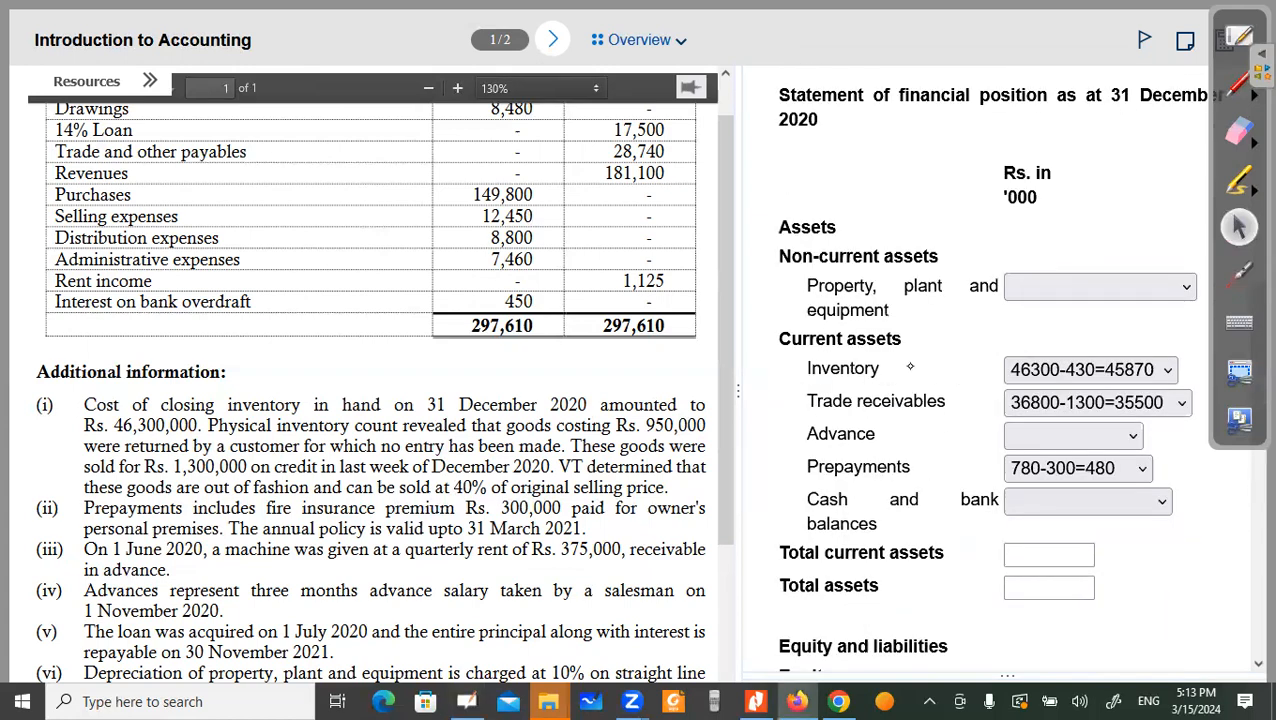
scroll(883, 450, up, 4)
scroll(985, 411, up, 1)
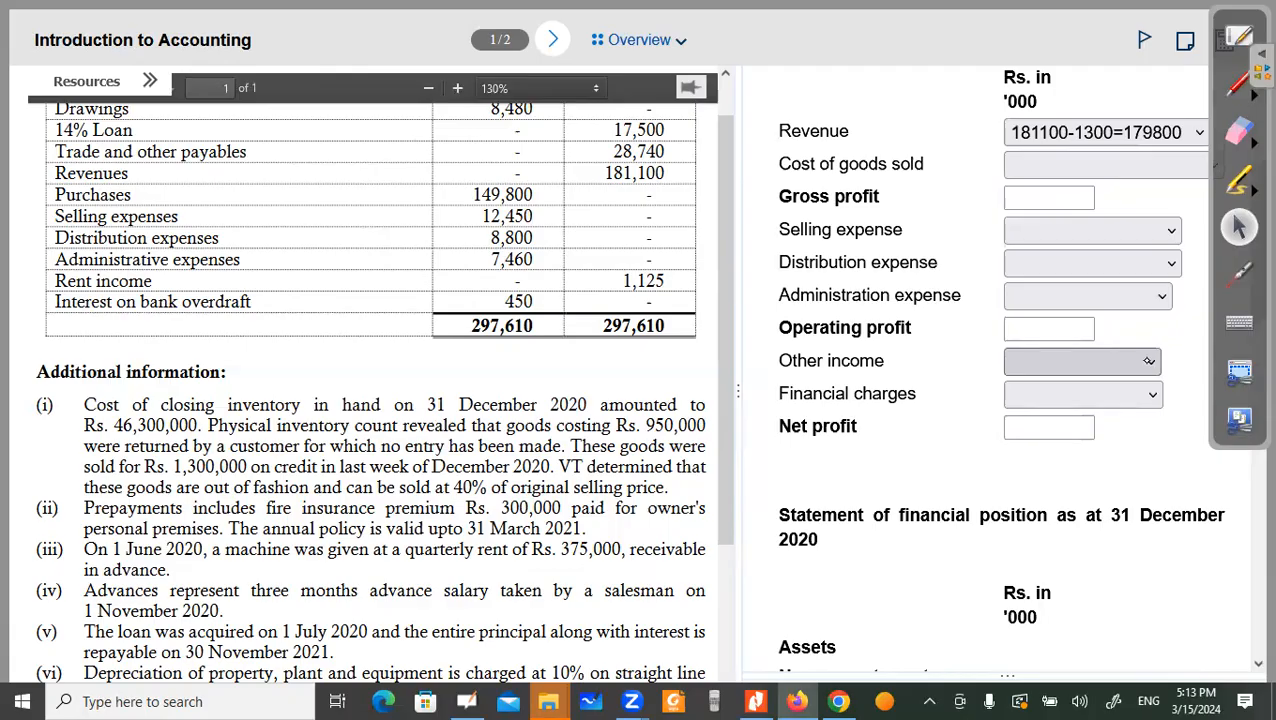
click(1141, 361)
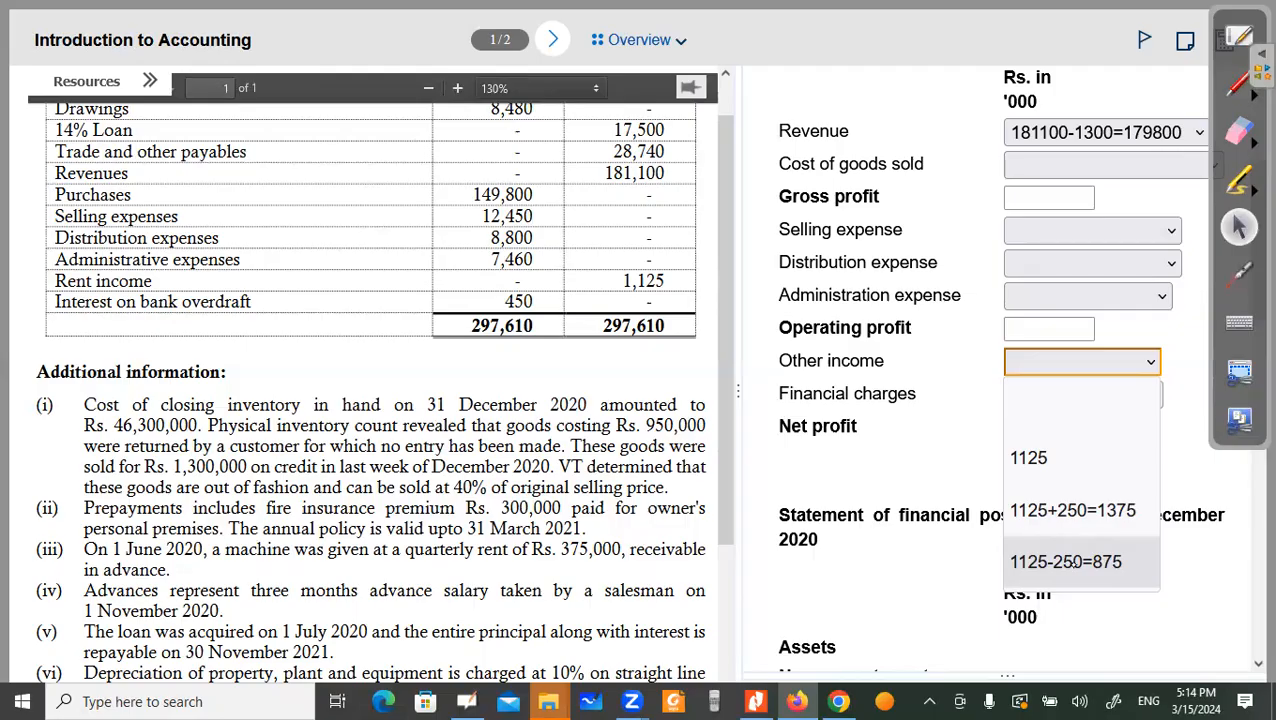
key(Return)
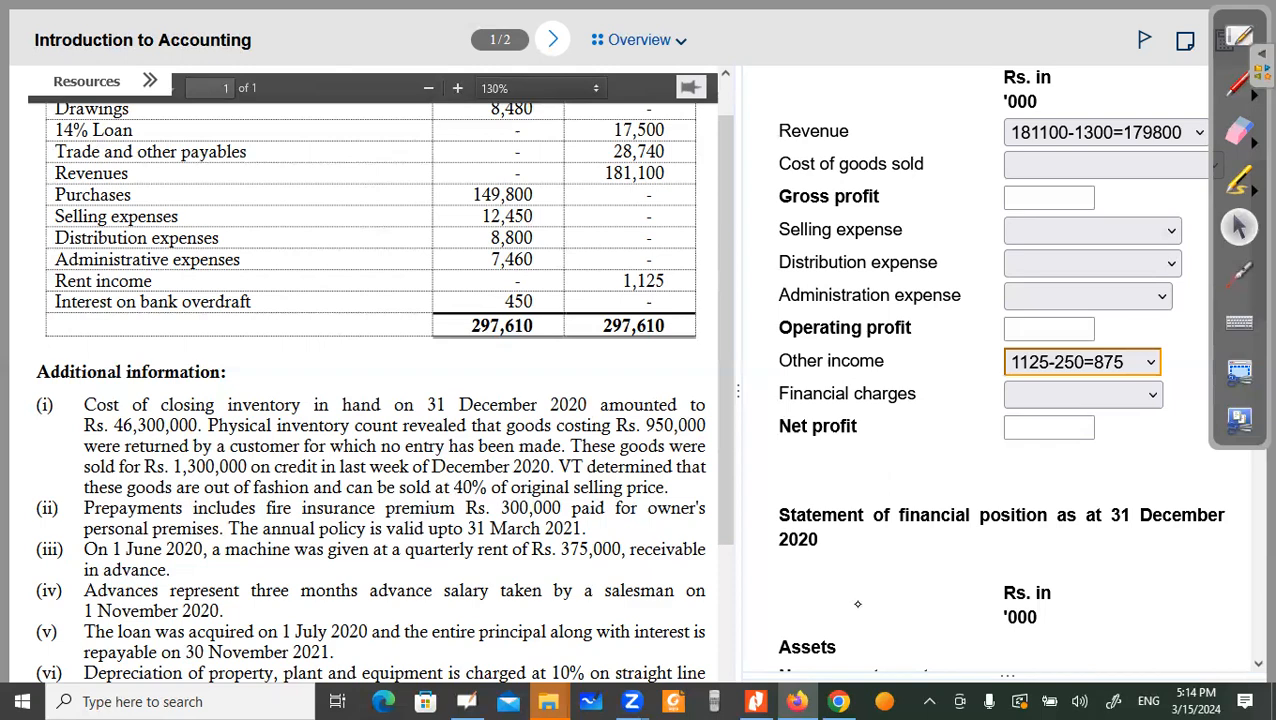
Step: Check the Trade and other payables amount in the trial balance and choose 28740+250=28990 as its answer under current liabilities
scroll(871, 343, down, 3)
scroll(880, 450, down, 3)
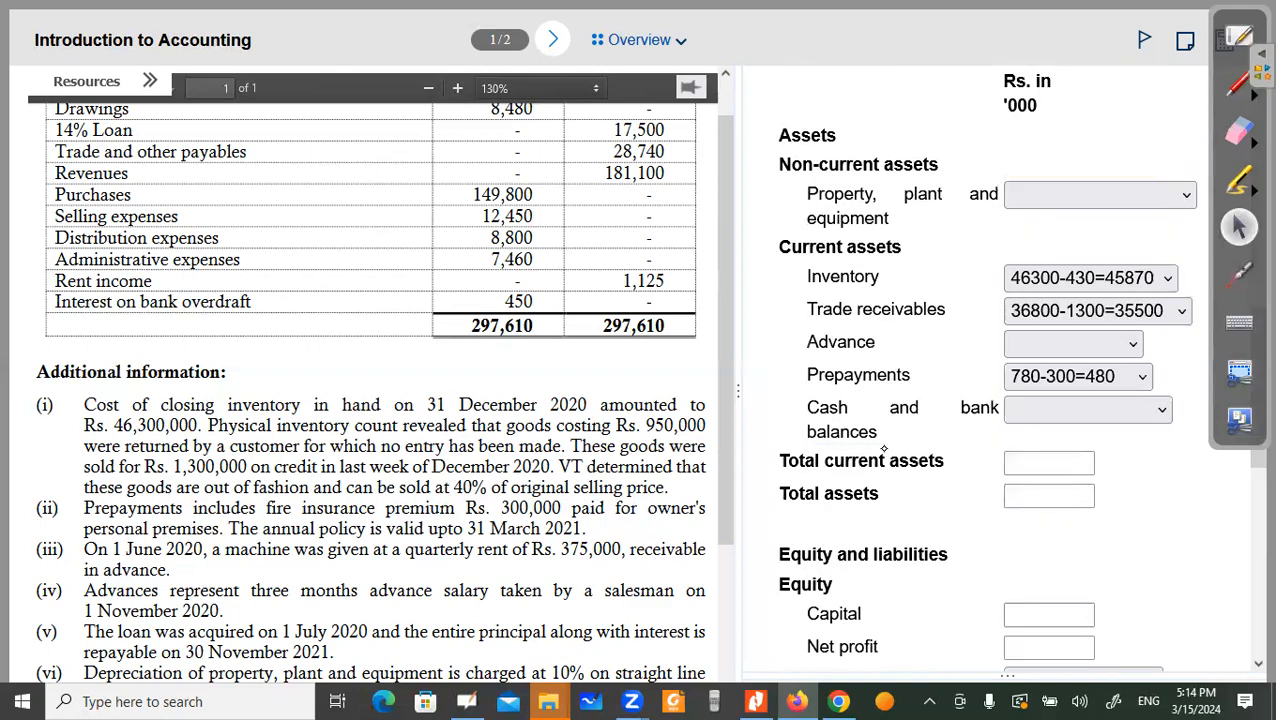
scroll(895, 562, down, 1)
scroll(887, 558, down, 3)
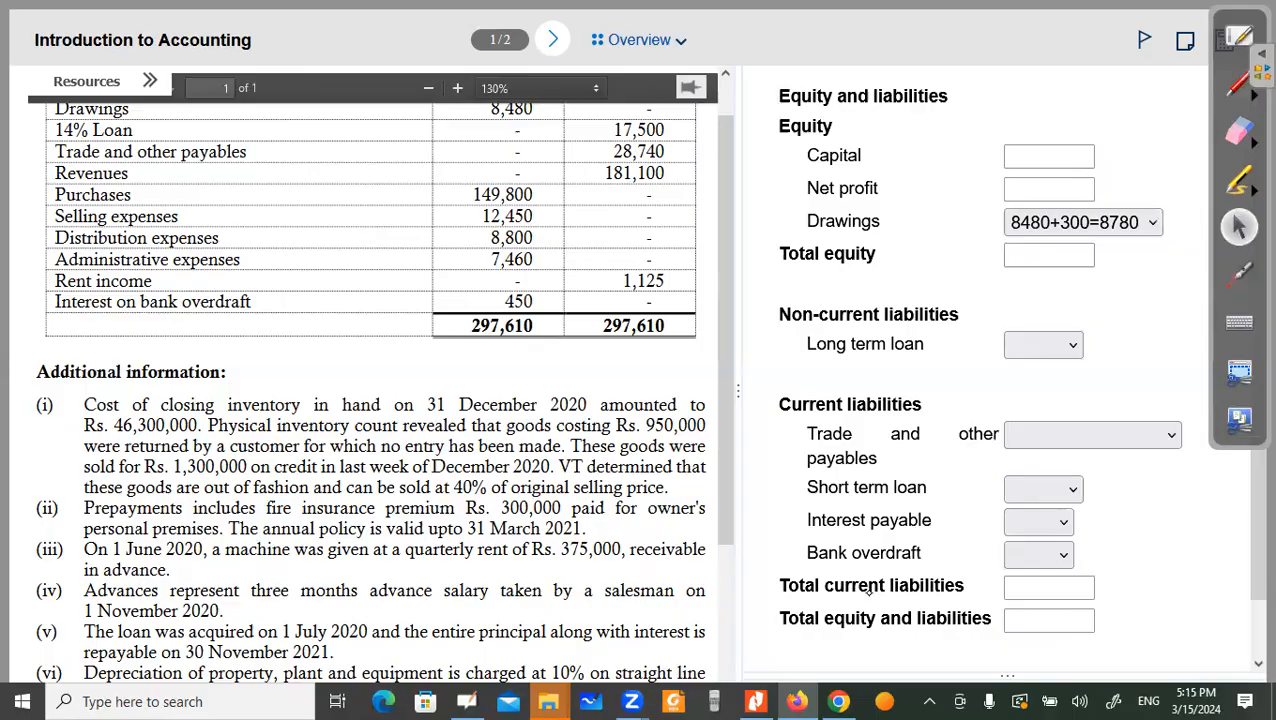
scroll(832, 533, down, 1)
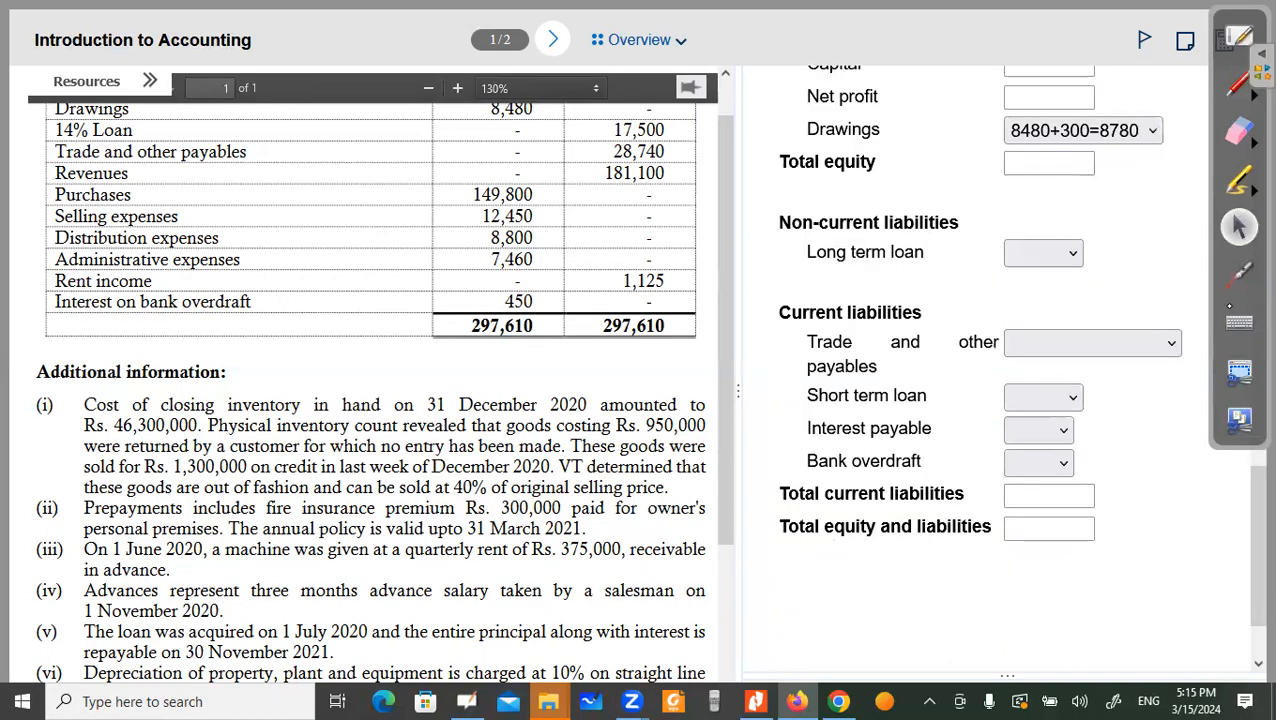
key(ctrl+shift+p)
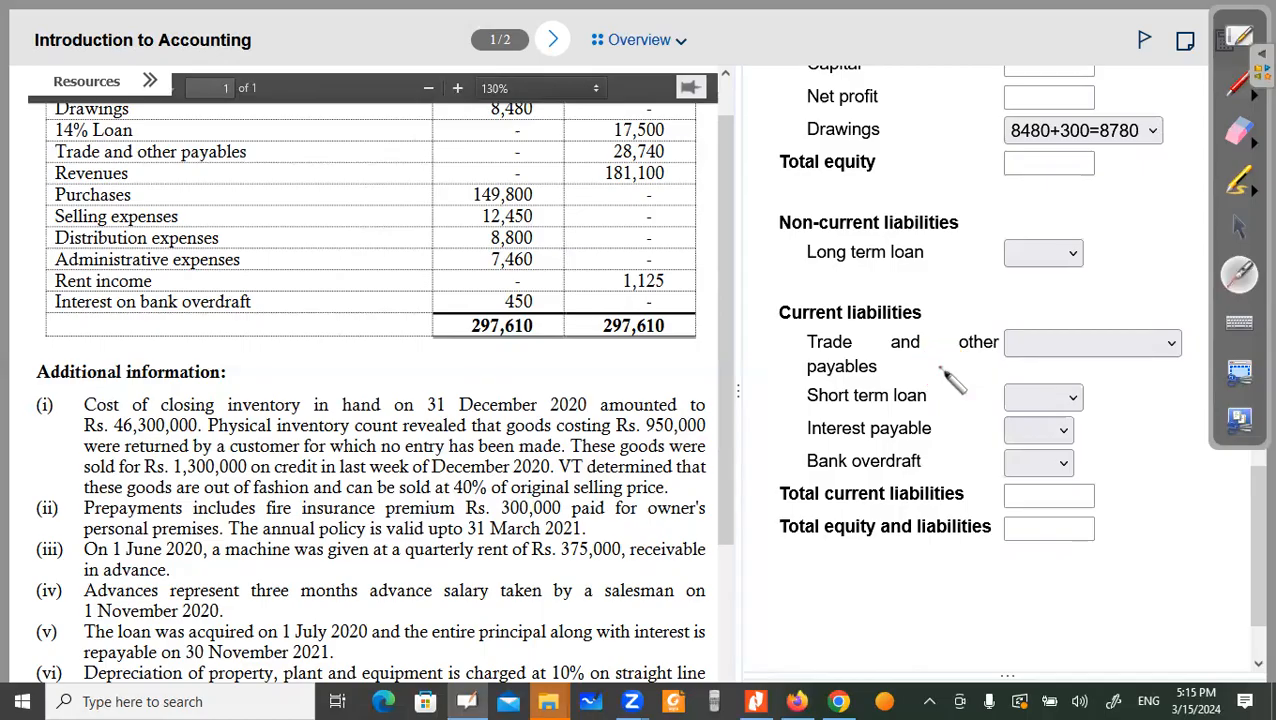
key(ctrl+shift+c)
click(1090, 342)
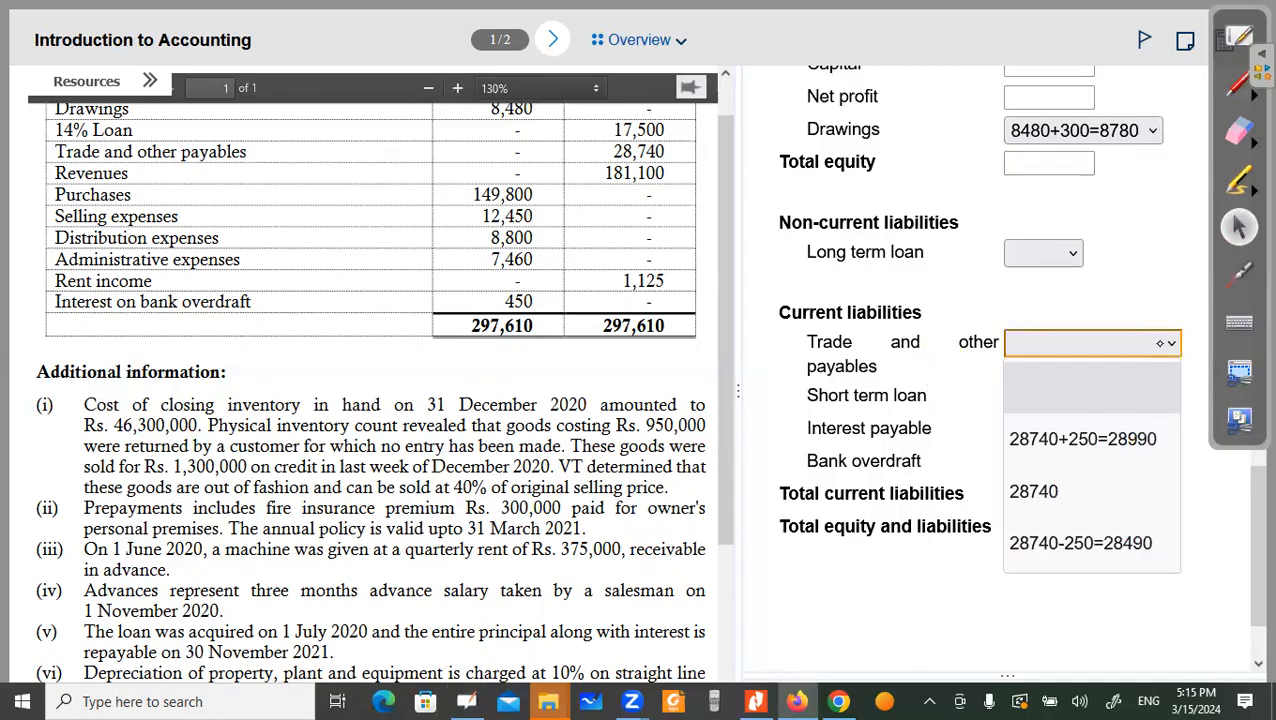
scroll(437, 417, up, 1)
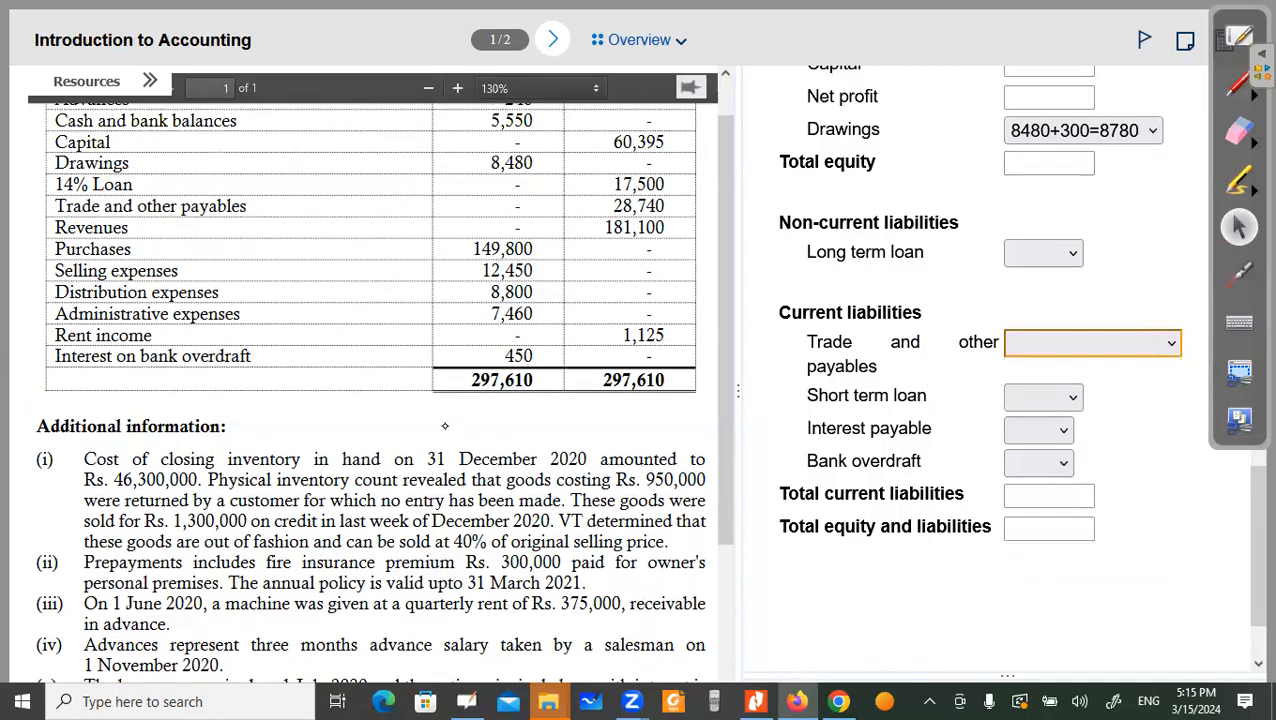
scroll(571, 313, up, 1)
click(1239, 271)
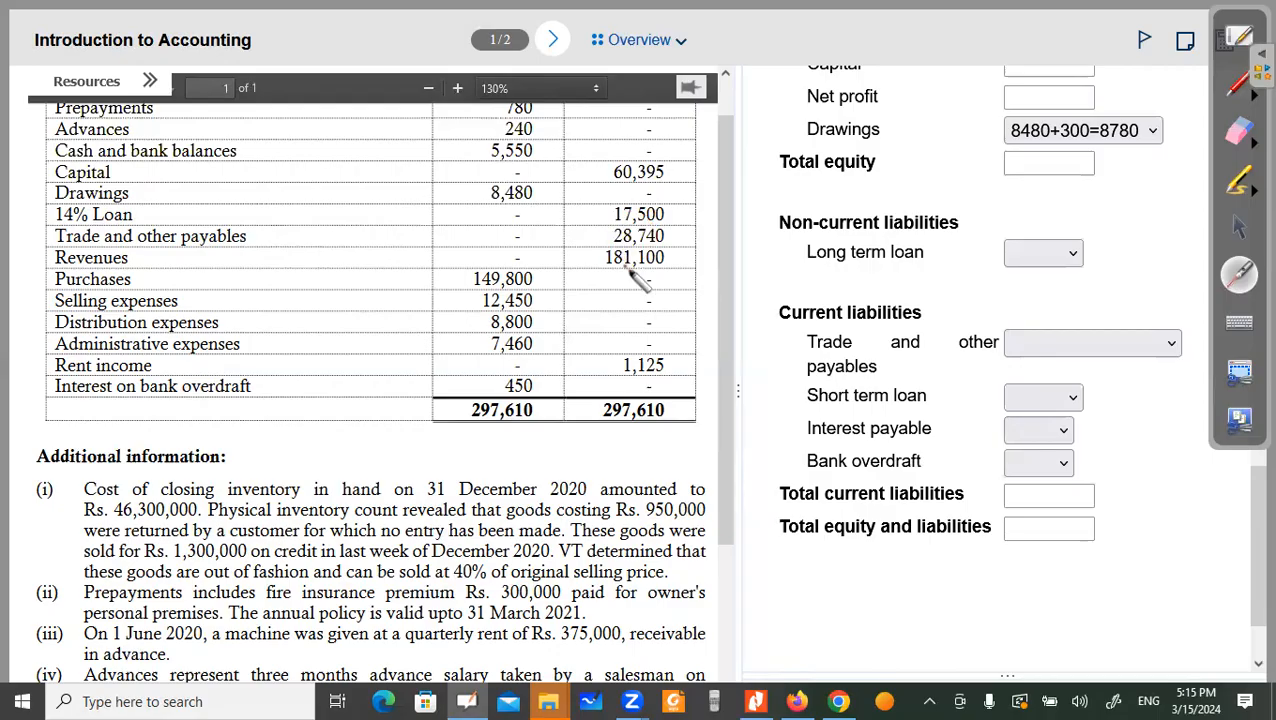
click(1239, 228)
click(1152, 342)
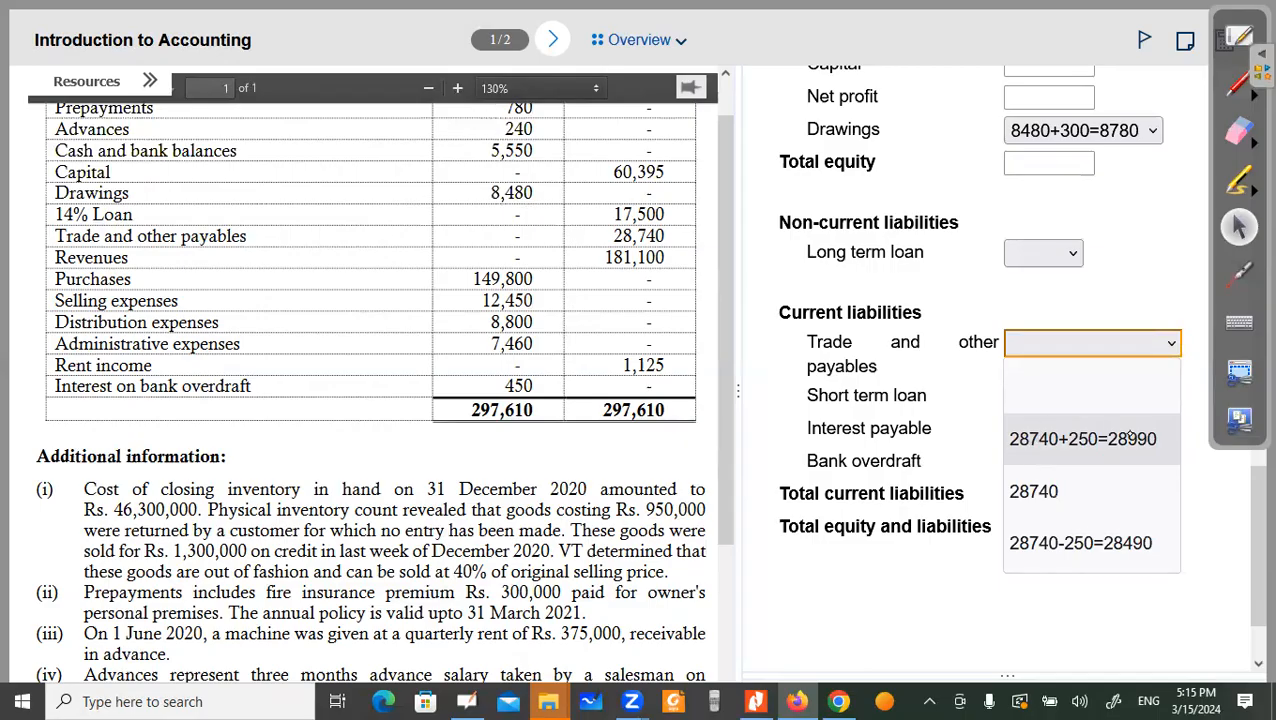
click(1110, 433)
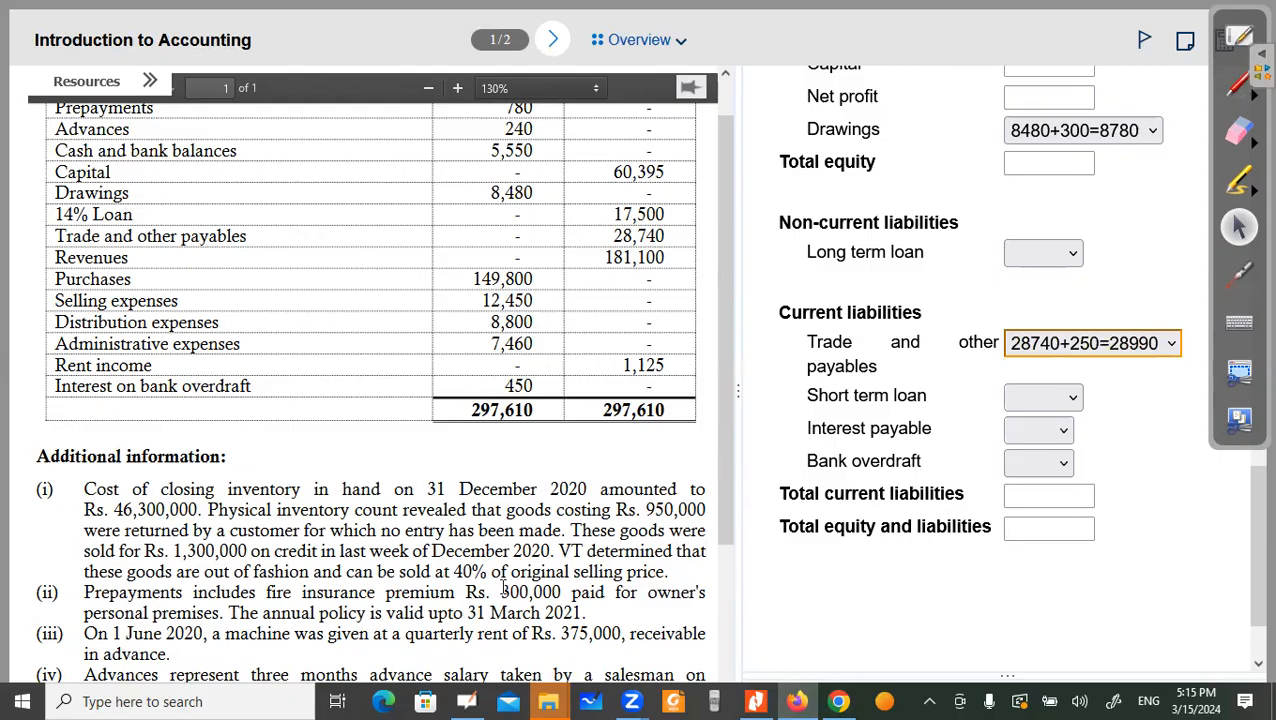
Step: Examine note (iv) on the salesman's three months' advance salary and the Advances and Selling expenses amounts in the trial balance
scroll(475, 511, down, 3)
scroll(466, 600, down, 4)
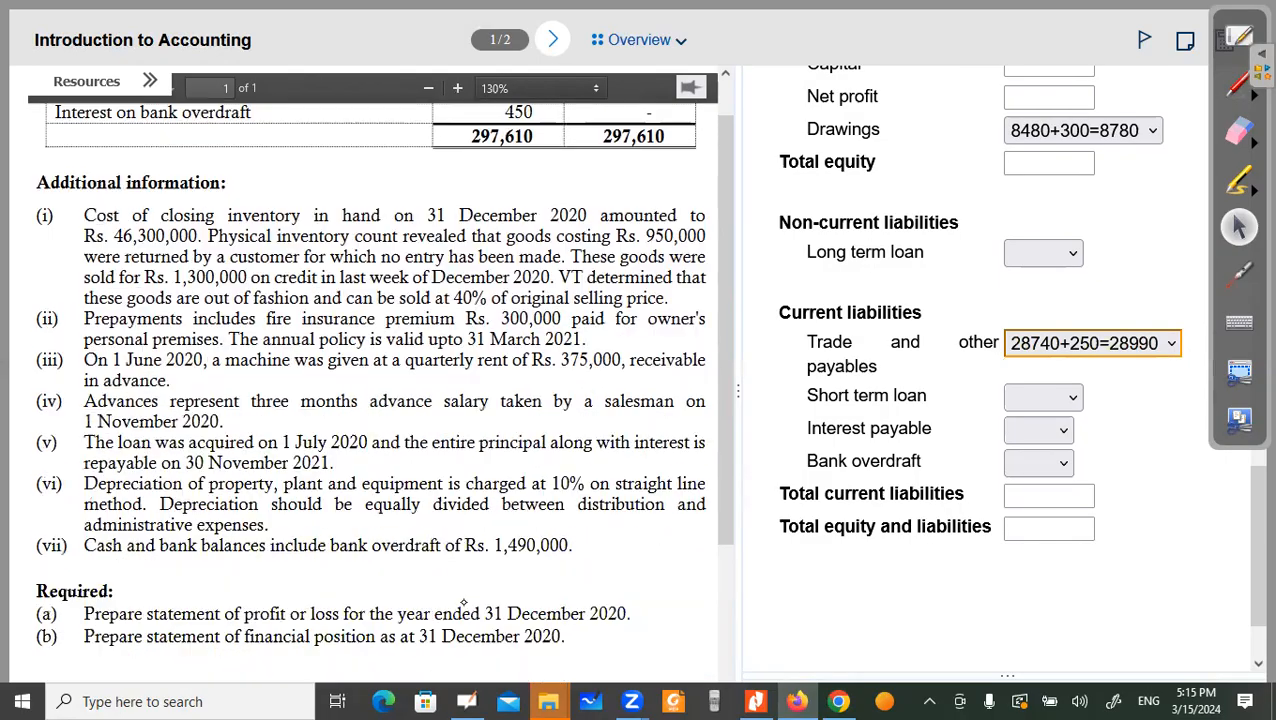
click(1239, 273)
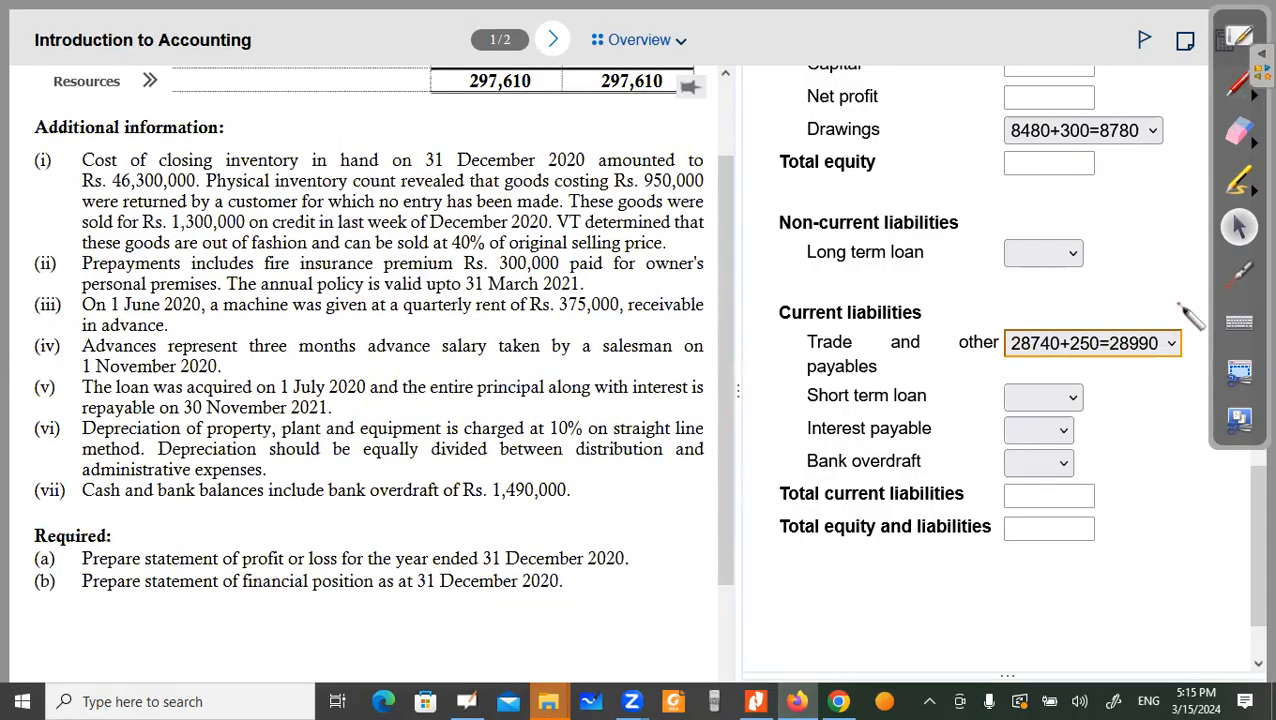
click(607, 582)
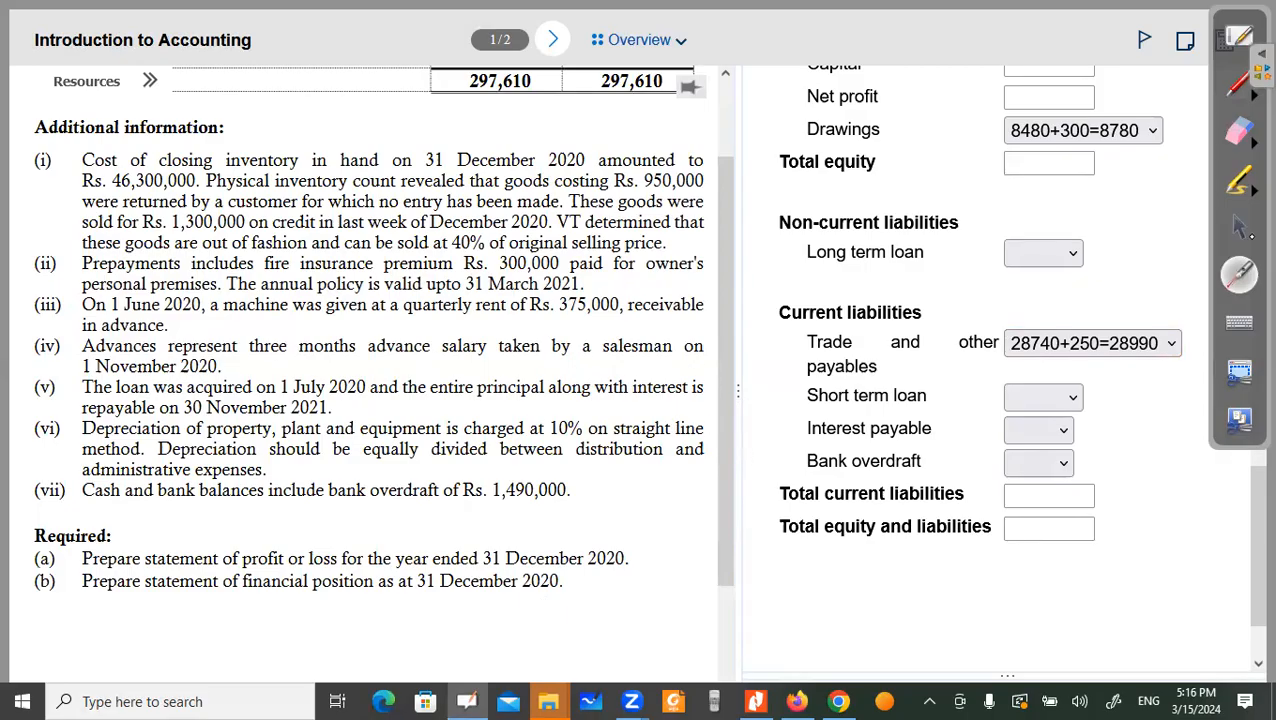
scroll(722, 340, up, 1)
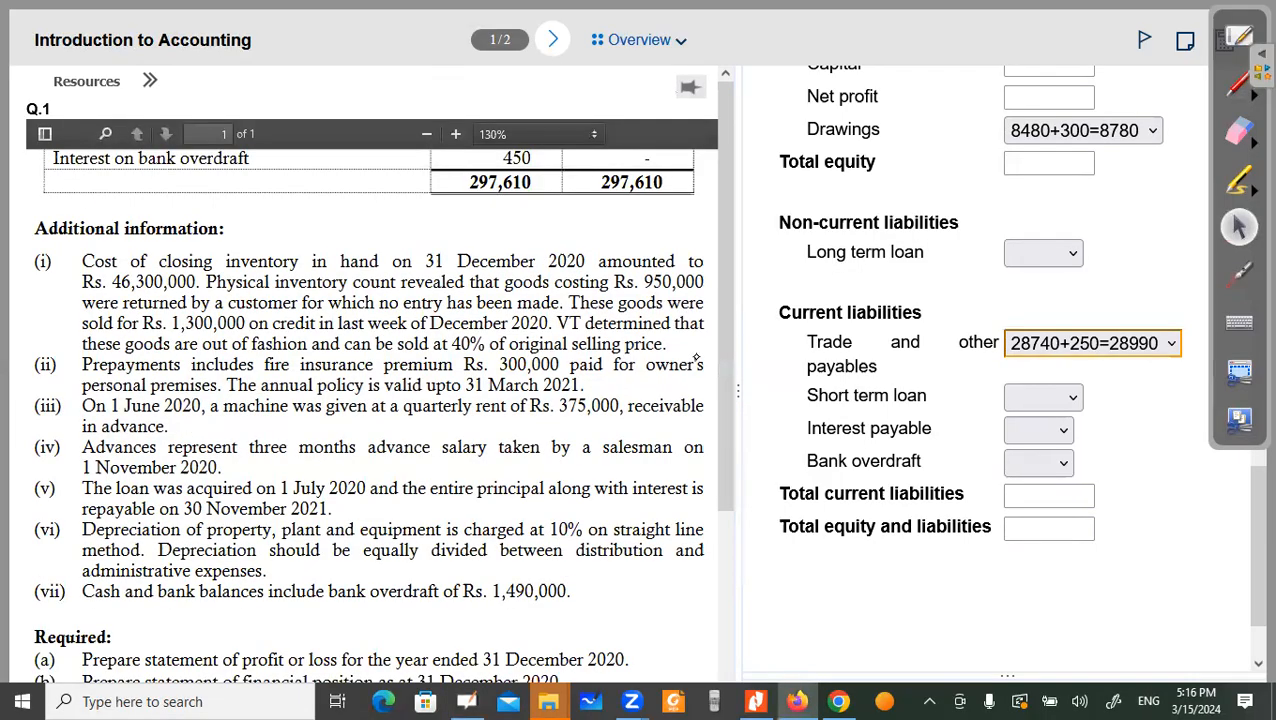
scroll(607, 471, up, 2)
scroll(655, 429, up, 2)
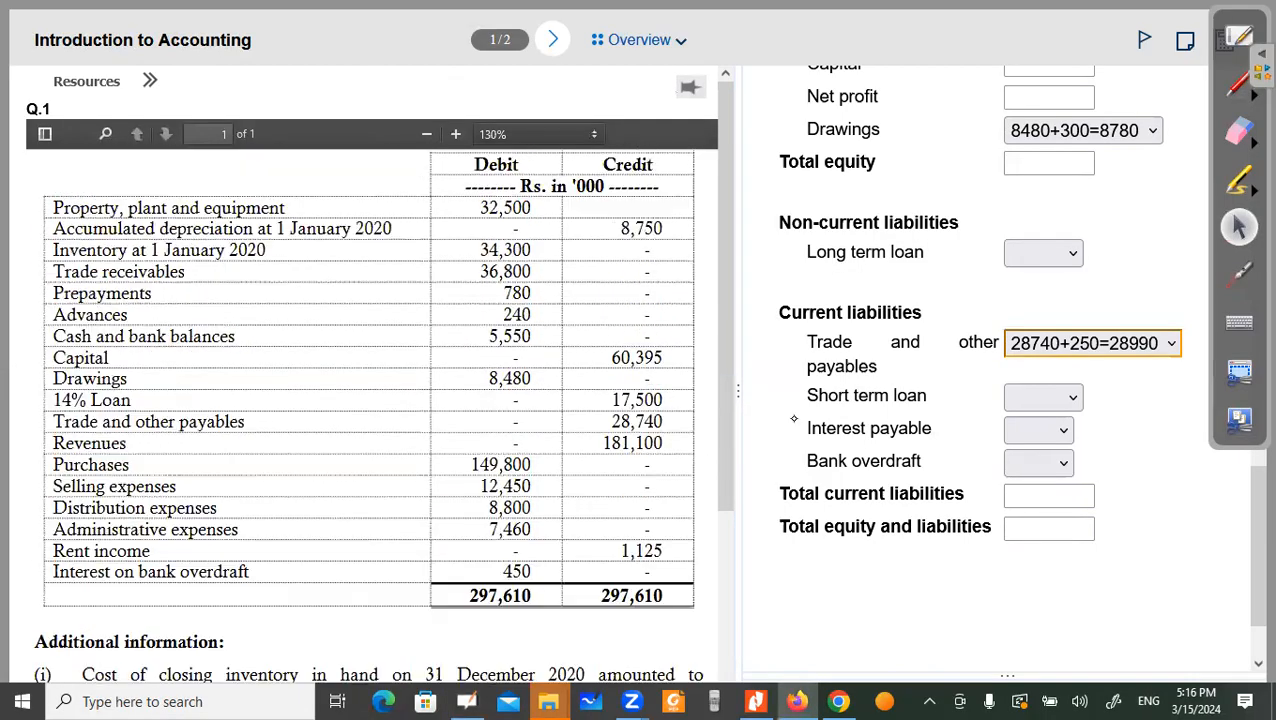
click(1239, 272)
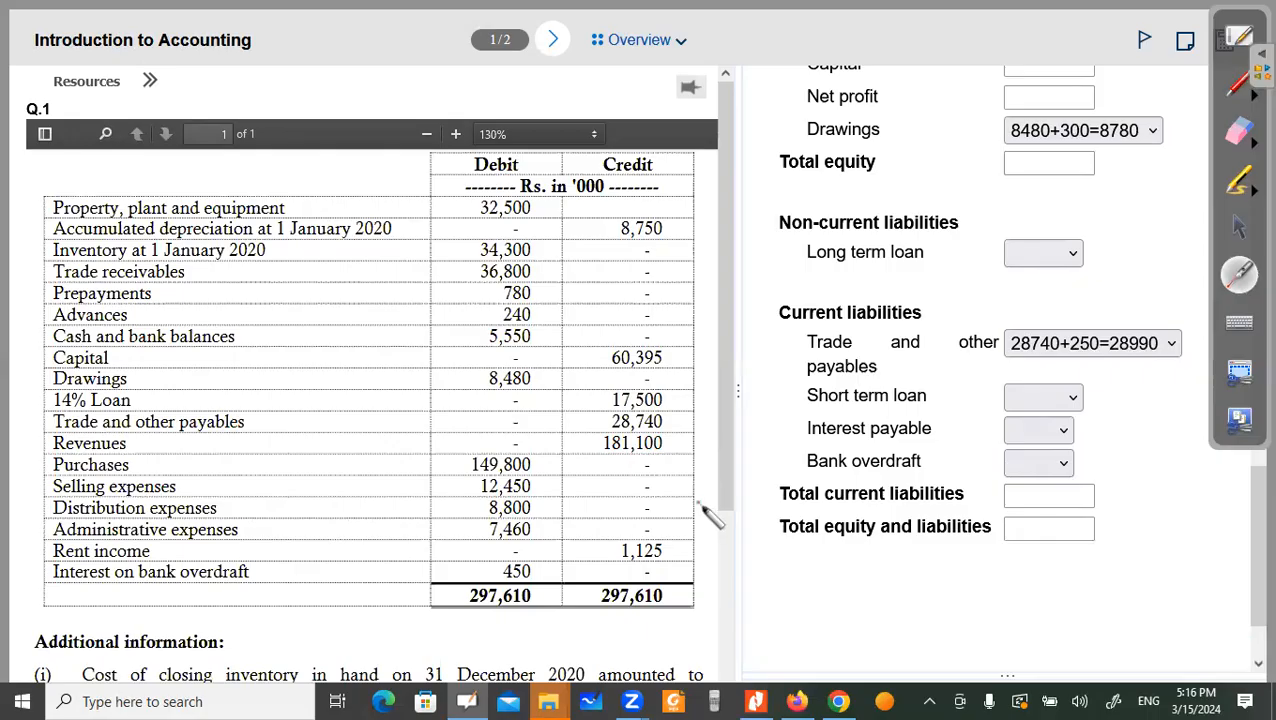
key(ctrl+F1)
Step: Look through both statements for the lines affected by the salesman's advance salary
scroll(500, 550, down, 3)
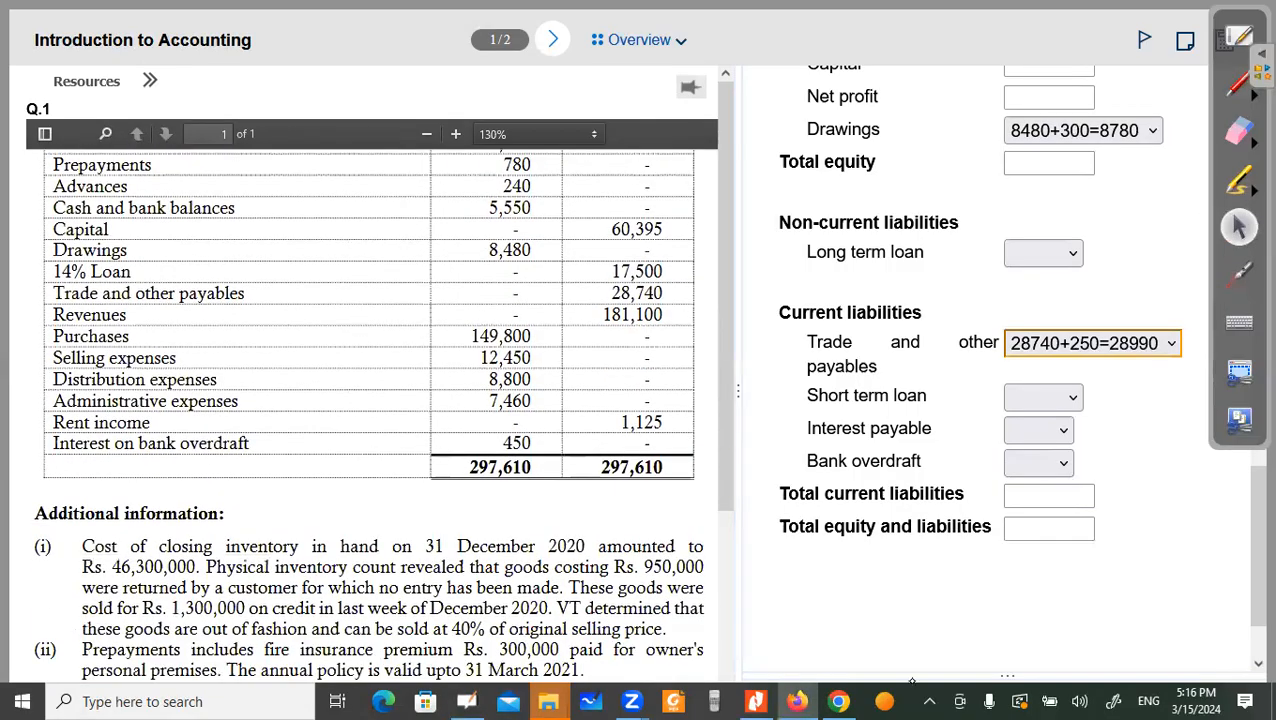
scroll(939, 573, up, 5)
scroll(929, 352, up, 1)
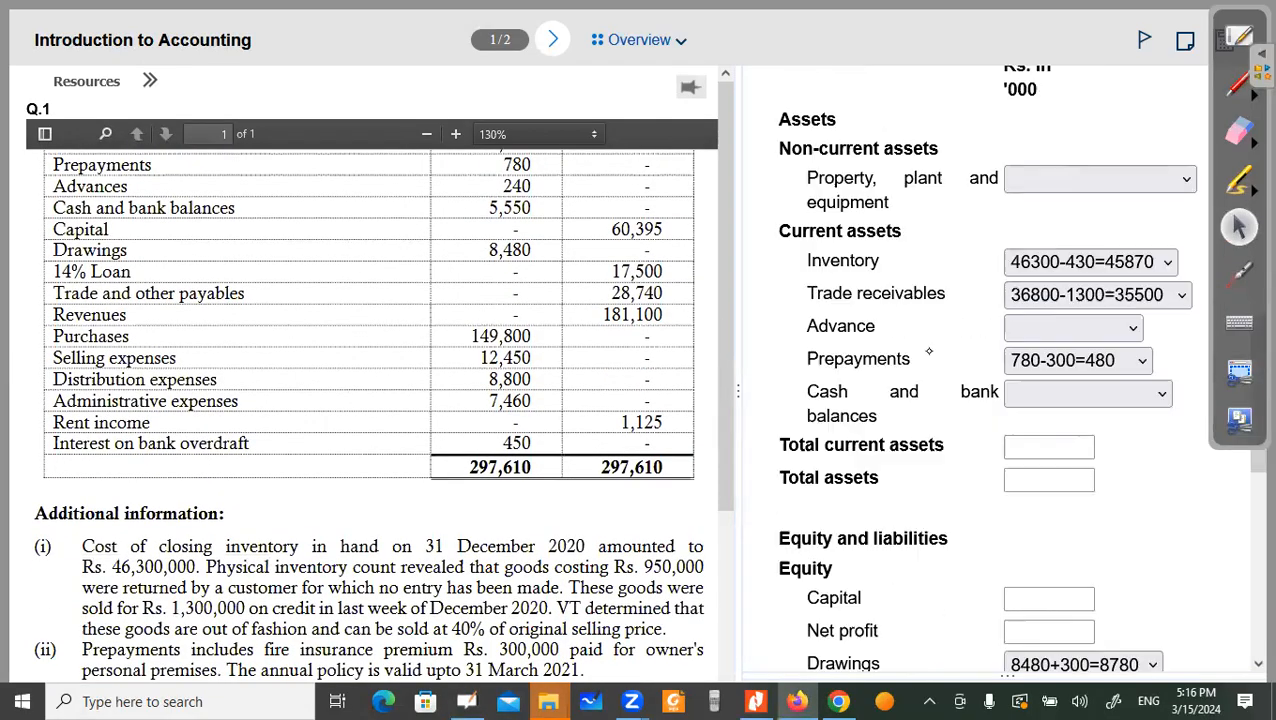
scroll(895, 450, down, 5)
scroll(884, 615, down, 1)
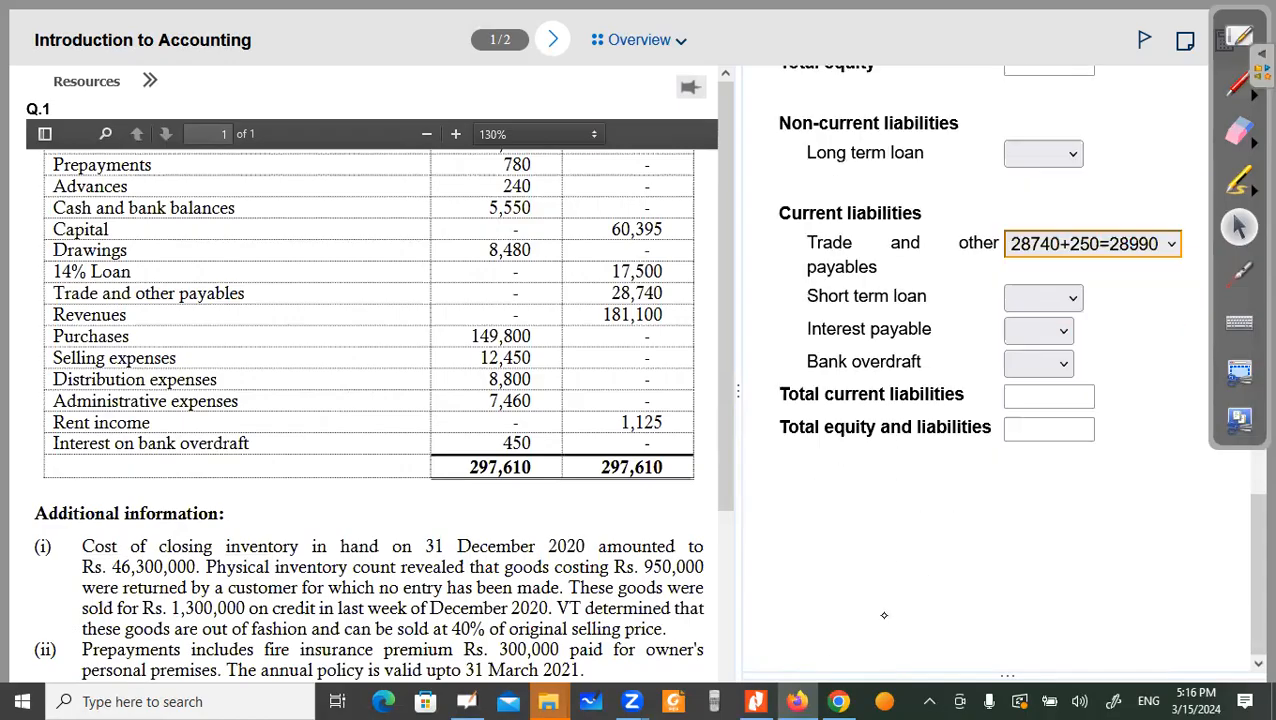
scroll(880, 500, up, 5)
scroll(878, 514, up, 5)
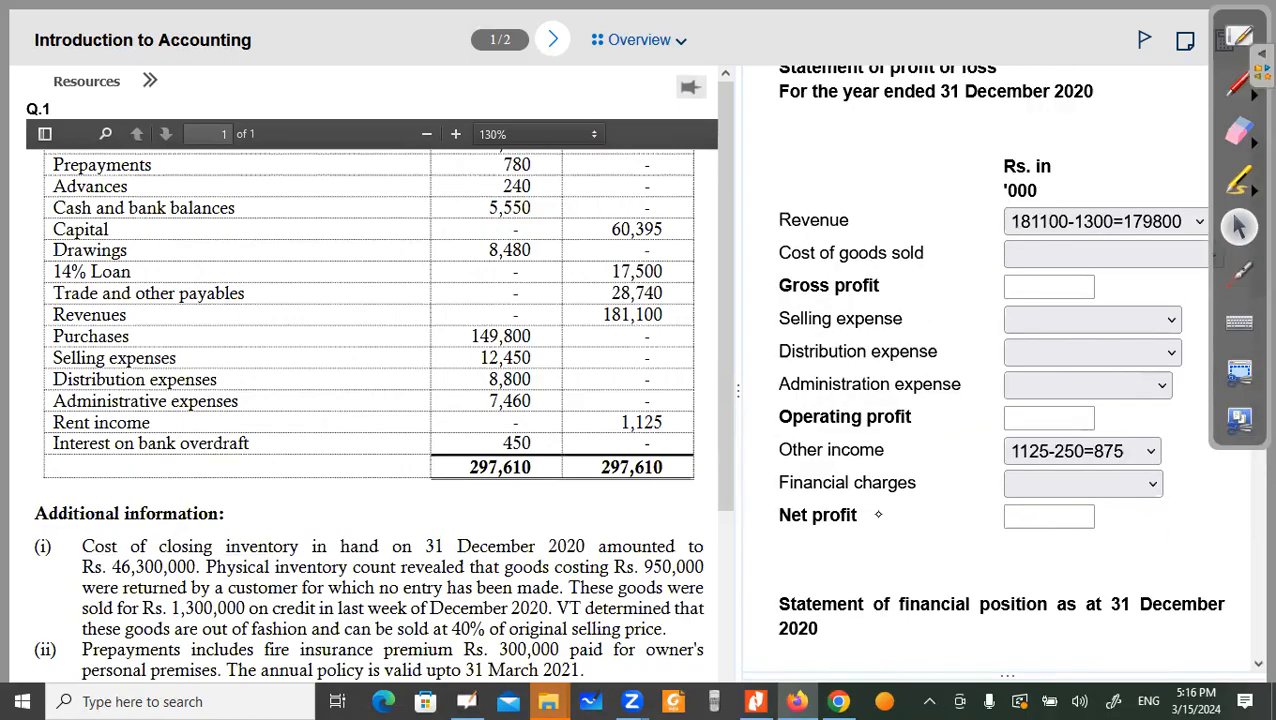
scroll(844, 525, up, 1)
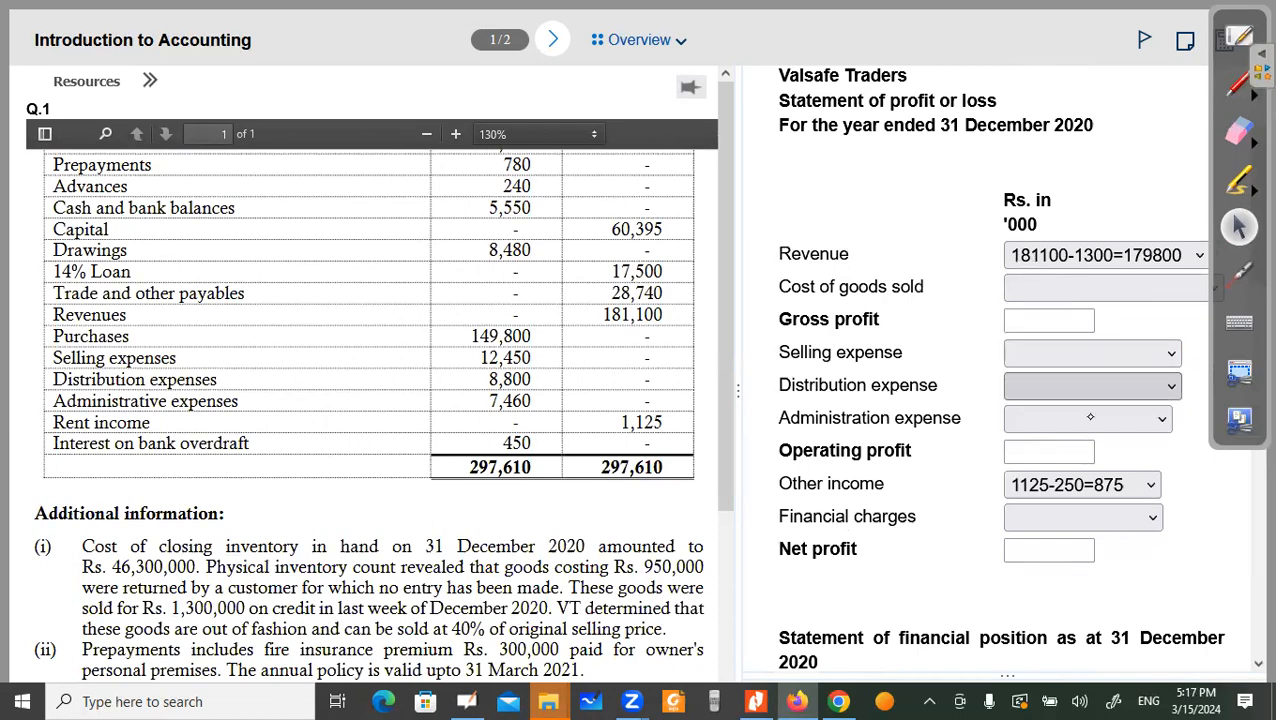
Step: Recheck the notes, point out Selling expenses in the trial balance and choose 12450+160=12610 as the Selling expense answer
scroll(527, 592, down, 1)
scroll(545, 563, down, 4)
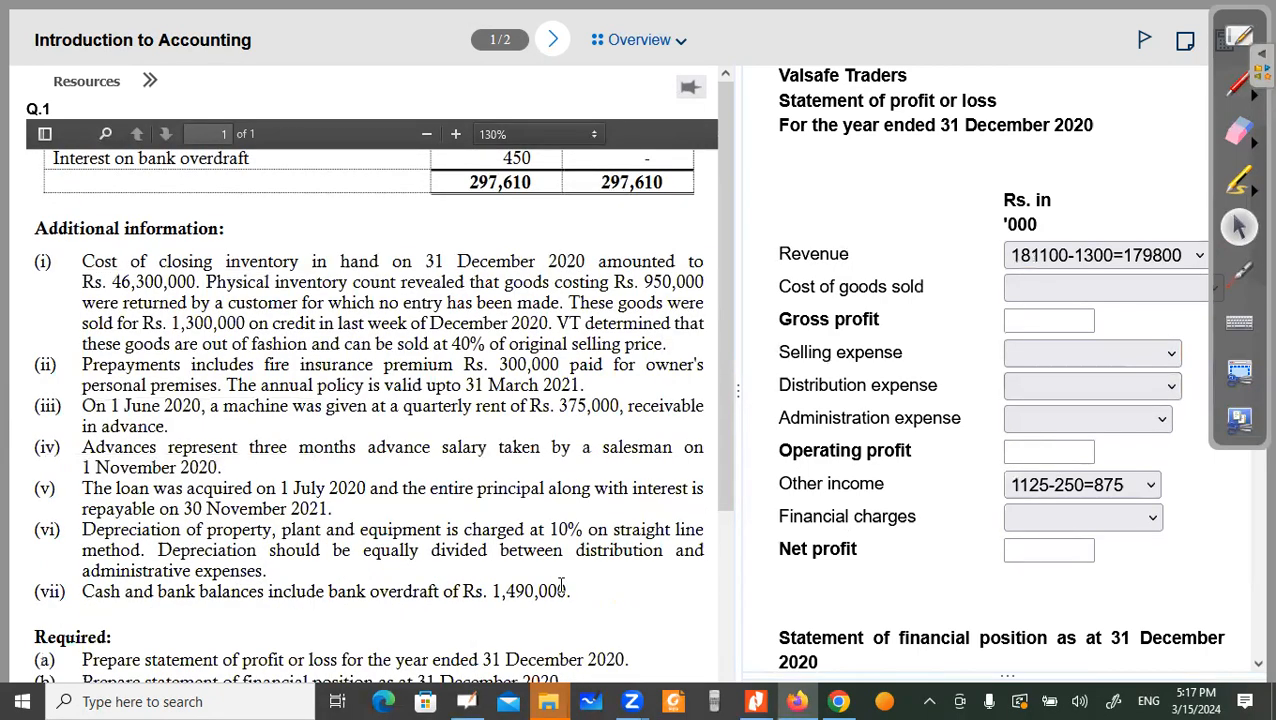
scroll(520, 505, down, 1)
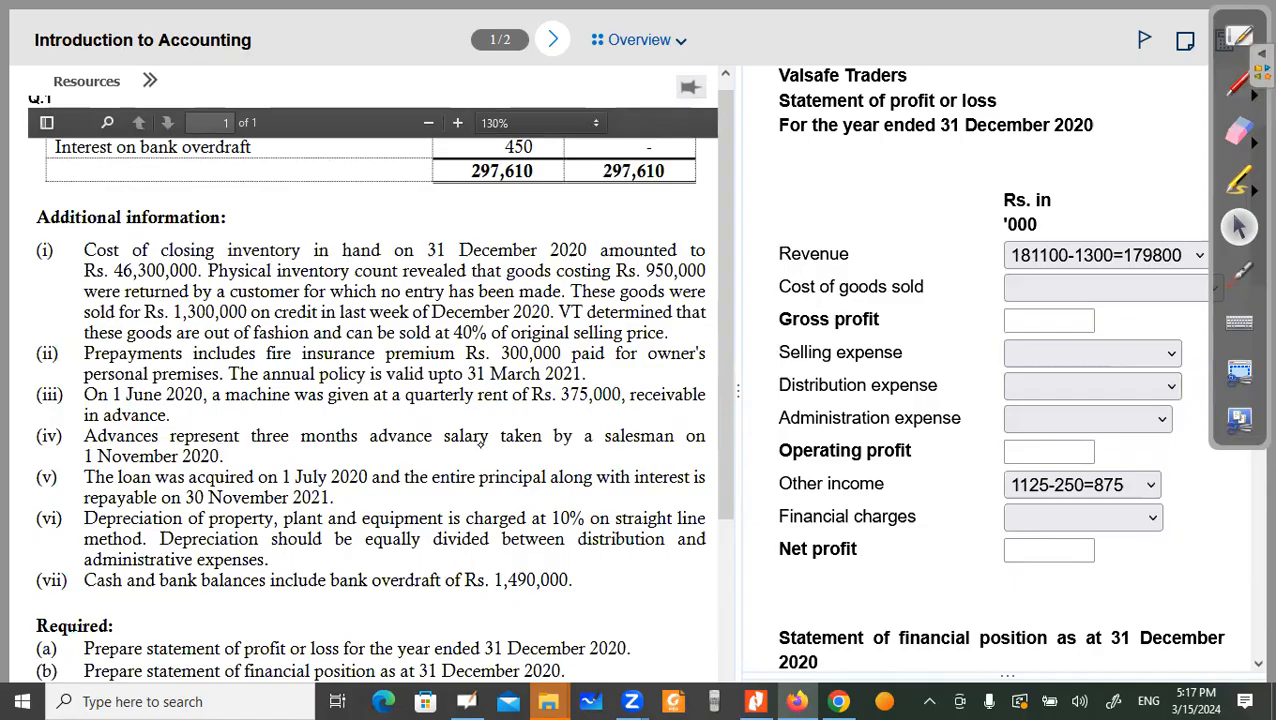
scroll(405, 586, up, 3)
scroll(362, 500, up, 3)
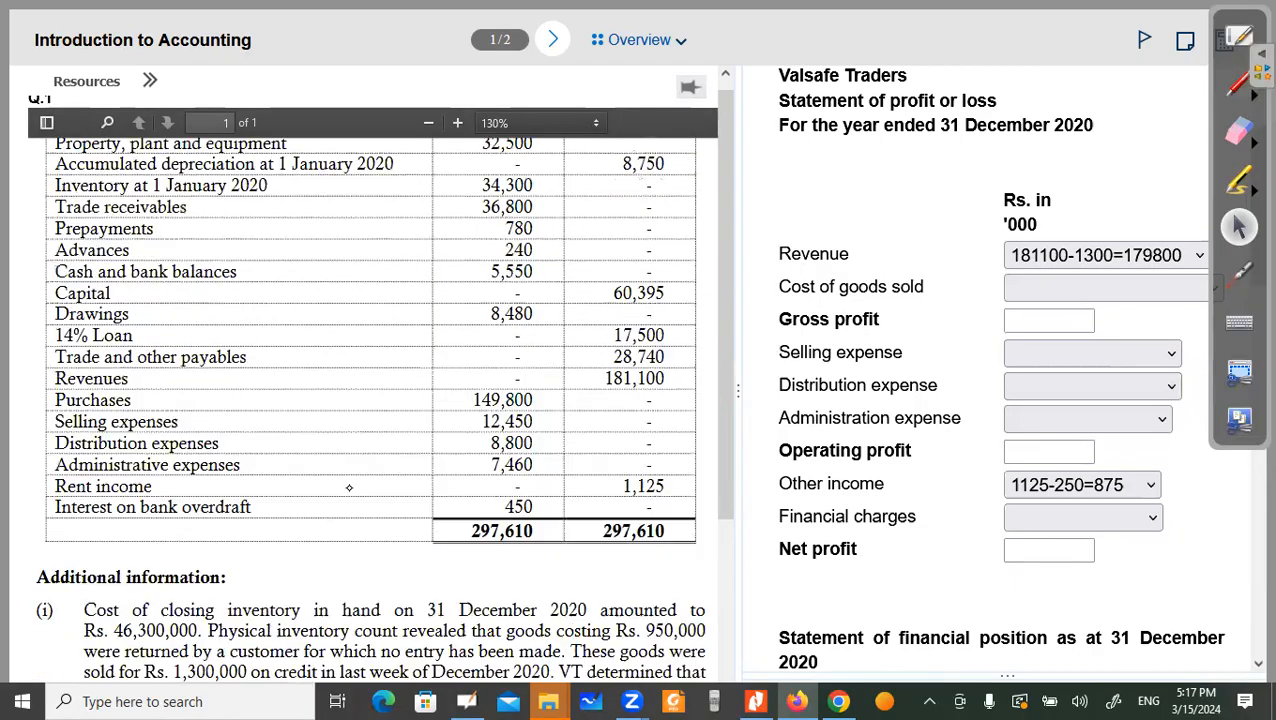
click(1239, 272)
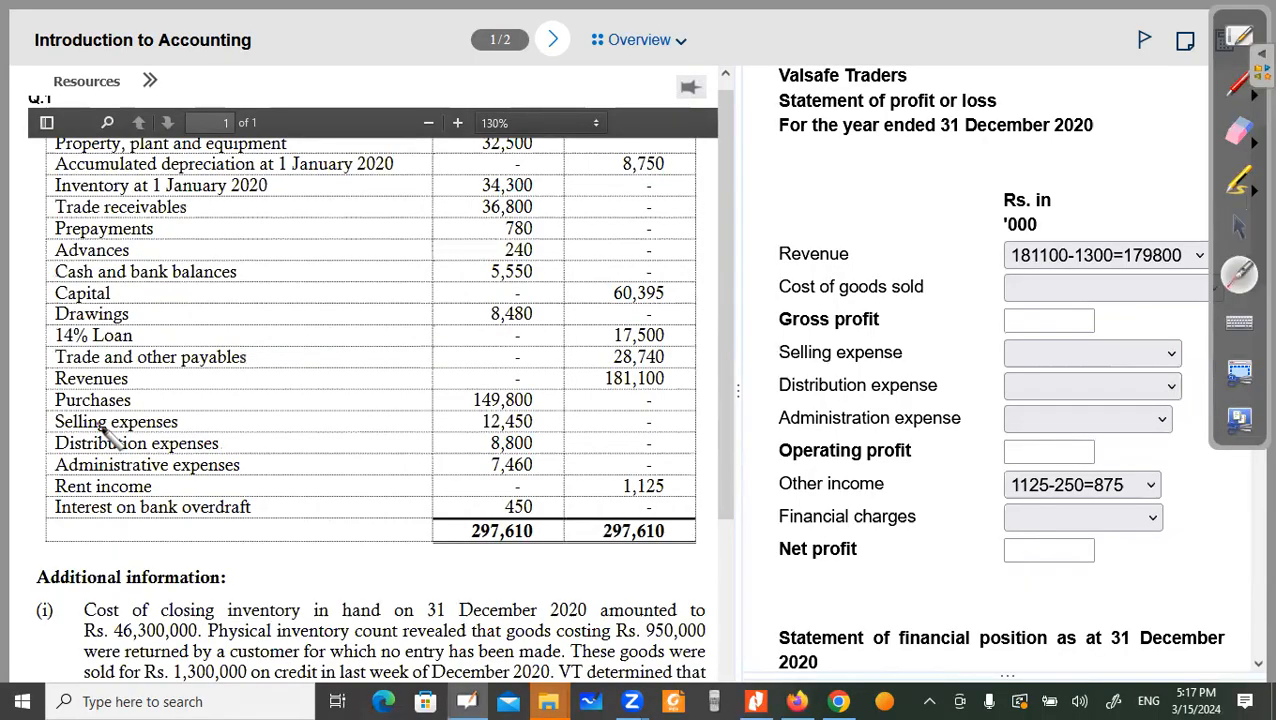
click(512, 420)
click(1162, 348)
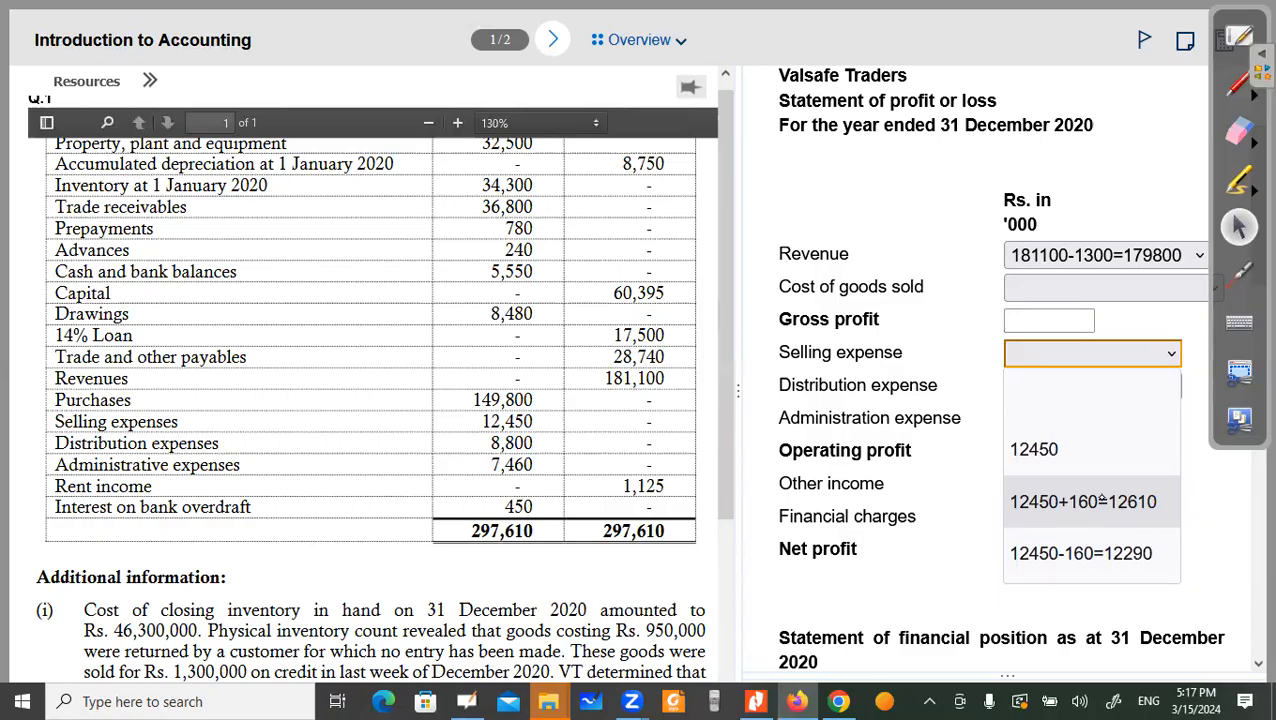
click(1094, 496)
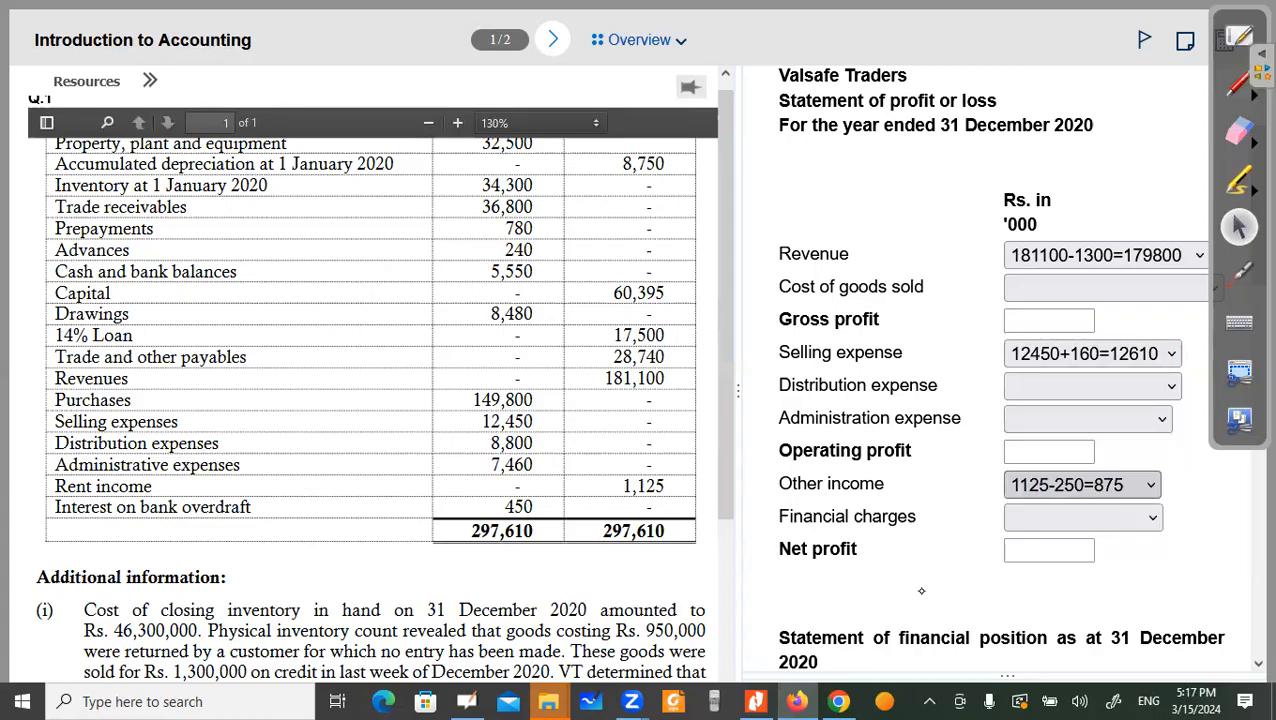
Step: Choose 240-160=80 as the Advance answer under current assets in the statement of financial position
scroll(919, 590, down, 5)
scroll(935, 530, up, 3)
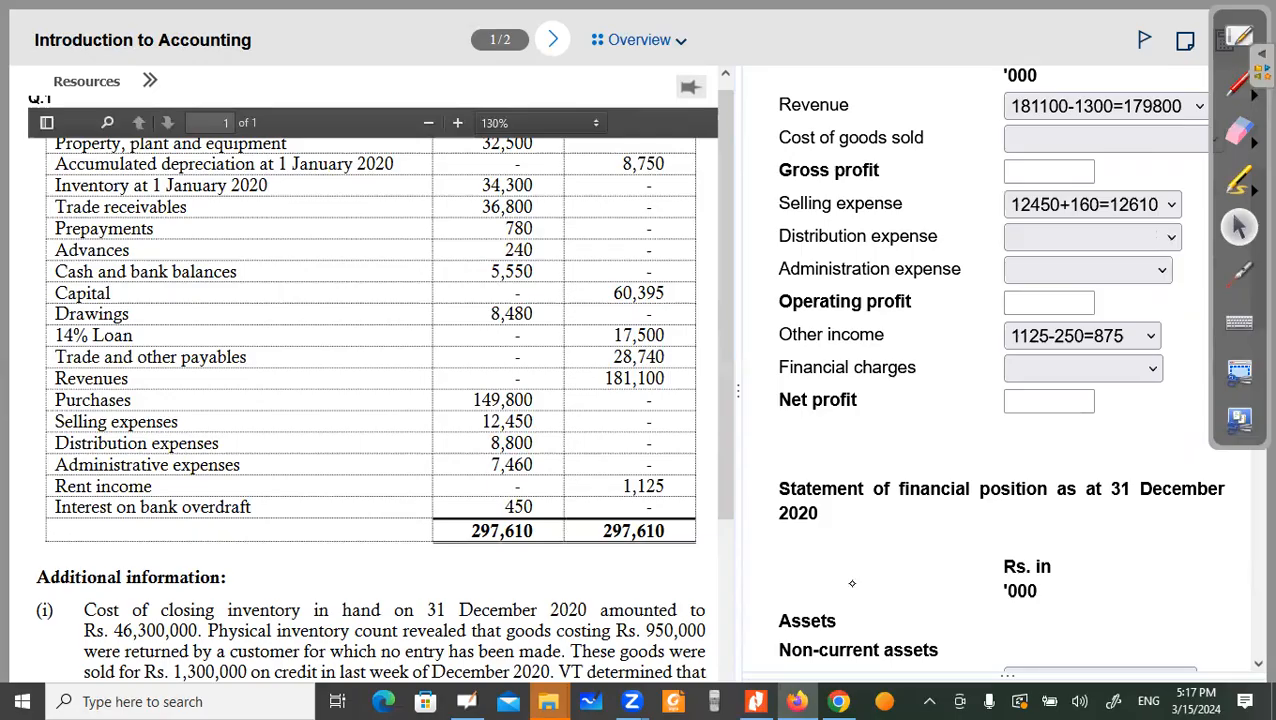
scroll(926, 599, down, 3)
scroll(907, 576, down, 2)
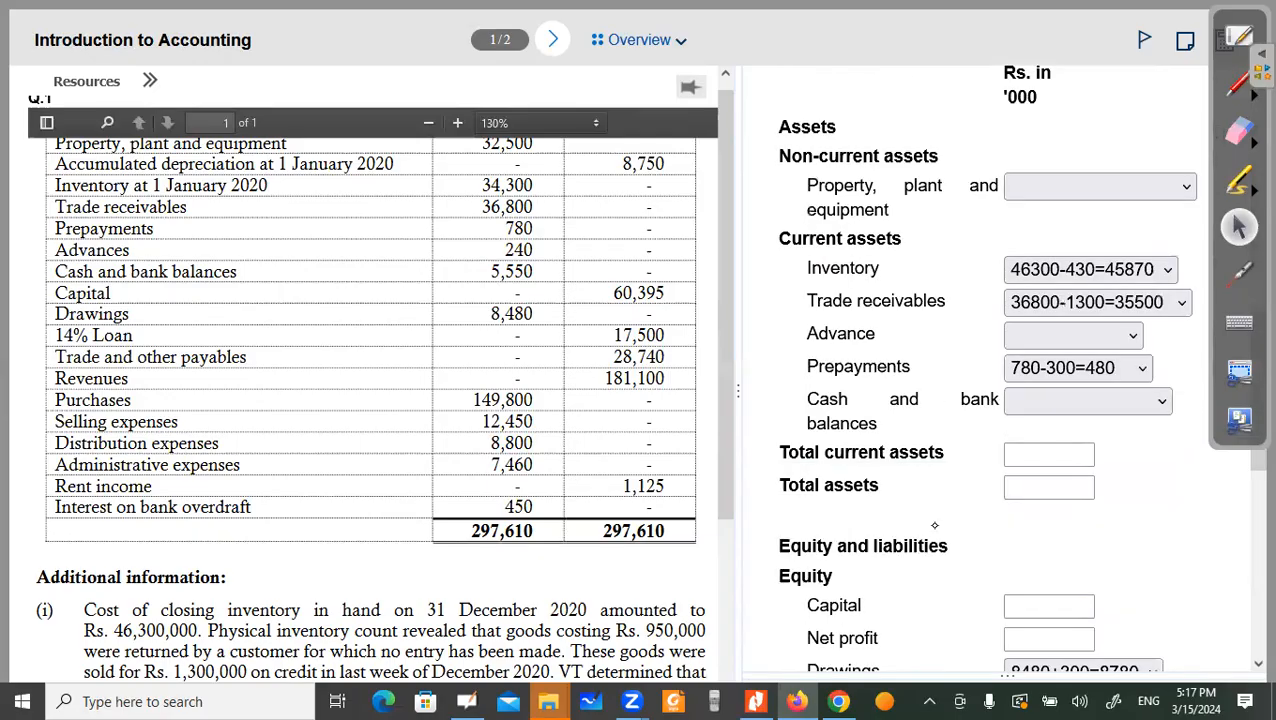
click(1125, 350)
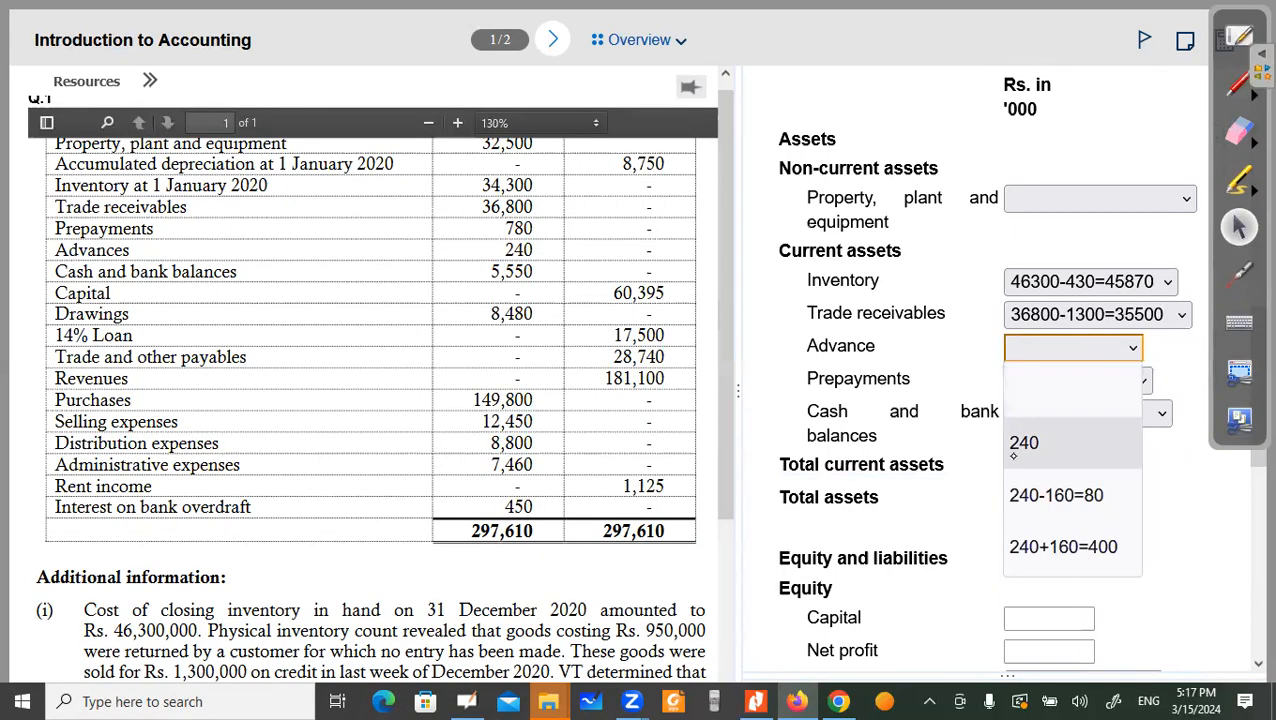
click(1062, 493)
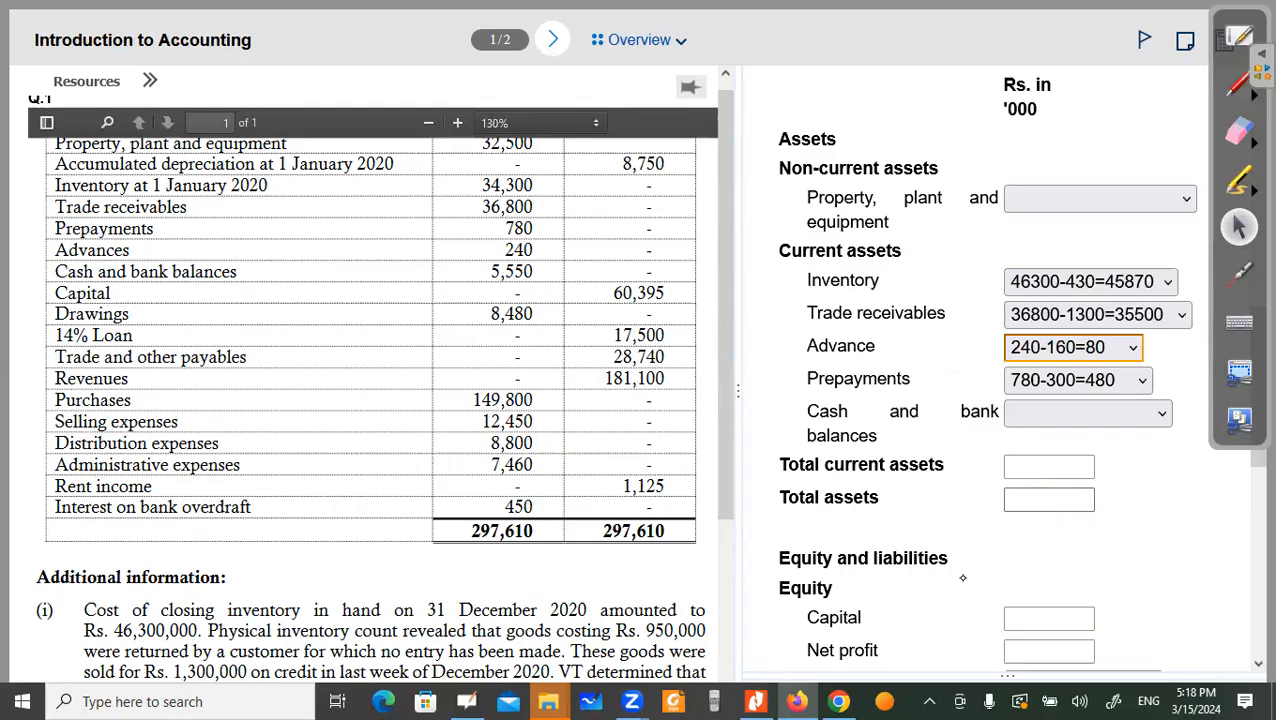
Step: Examine note (v) on the loan's acquisition and repayment dates and locate the Long term loan line under non-current liabilities
scroll(478, 560, down, 5)
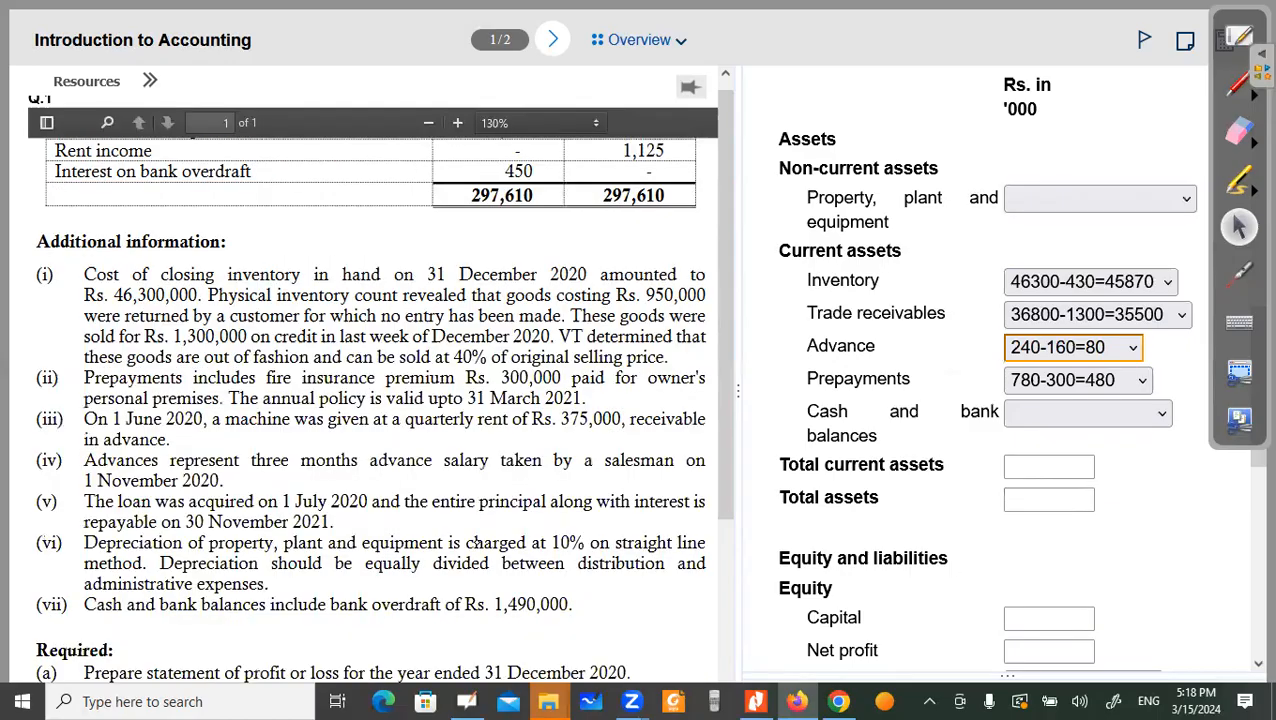
scroll(480, 570, down, 1)
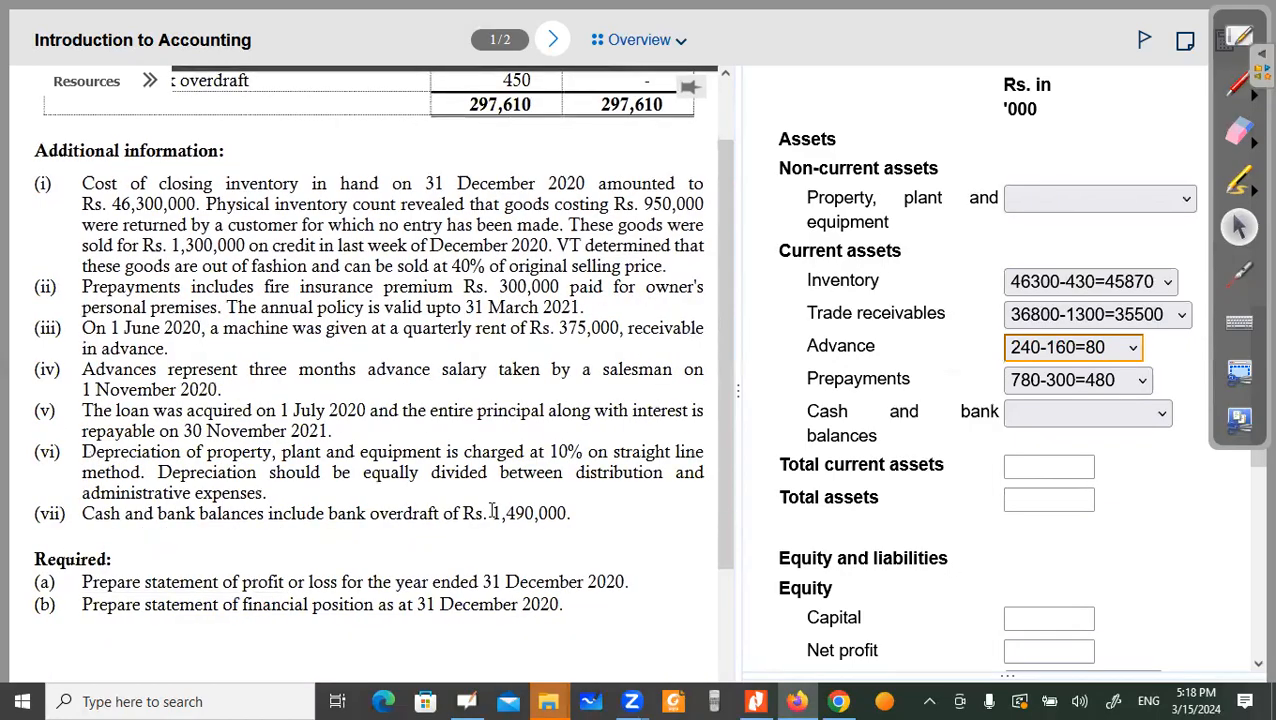
click(1239, 272)
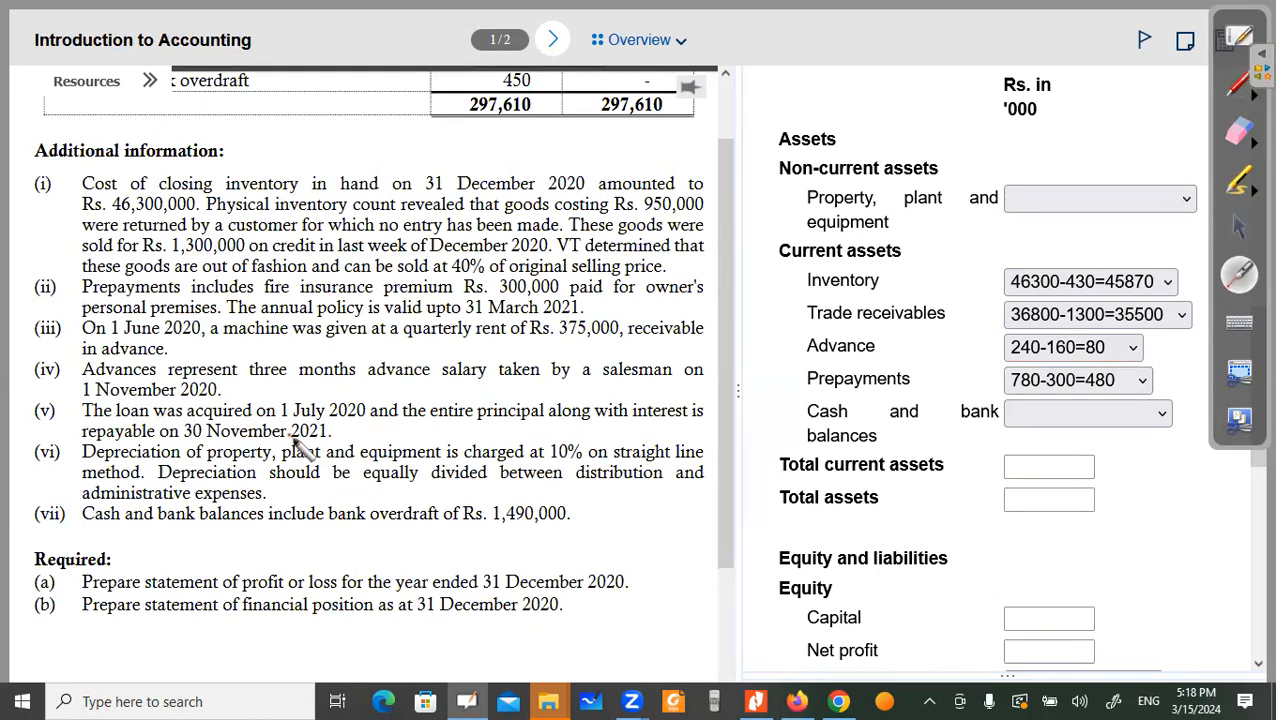
click(1238, 227)
drag(1103, 432, 1227, 293)
click(1238, 272)
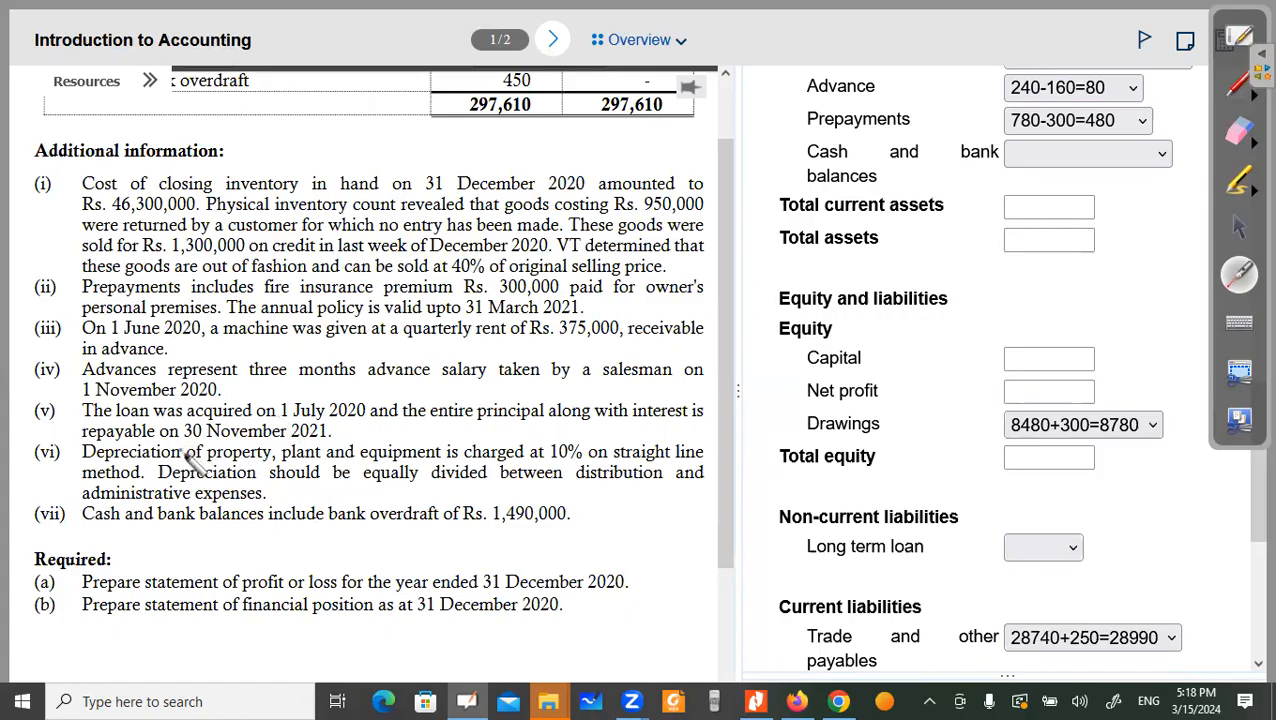
click(254, 431)
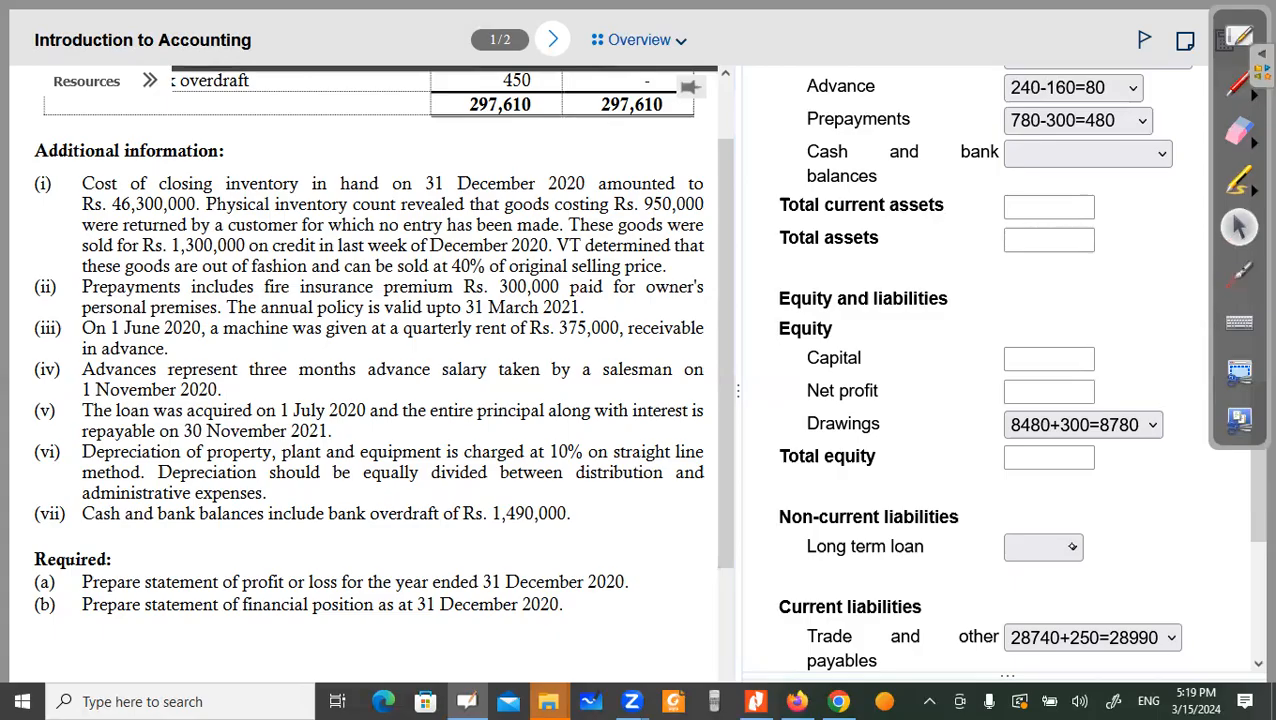
Step: Check the 14% loan in the trial balance and choose 0 as the Long term loan answer under non-current liabilities
click(1043, 547)
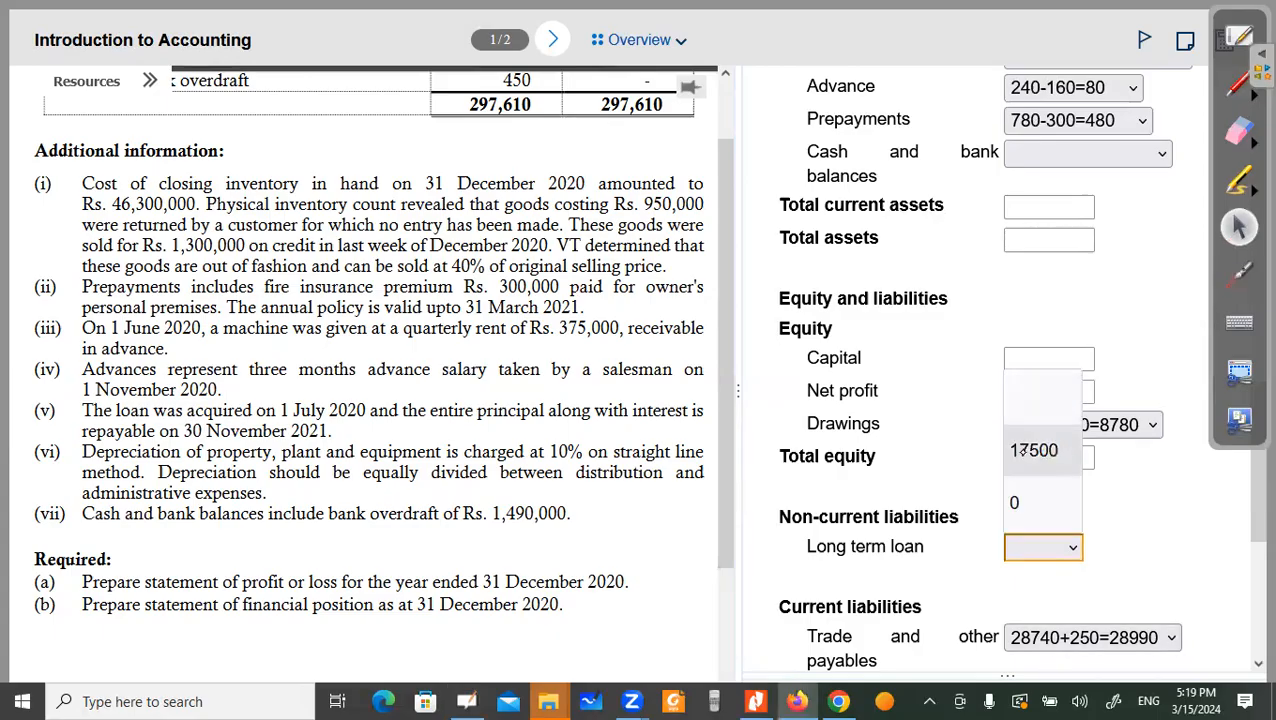
scroll(540, 549, up, 2)
scroll(540, 549, up, 2)
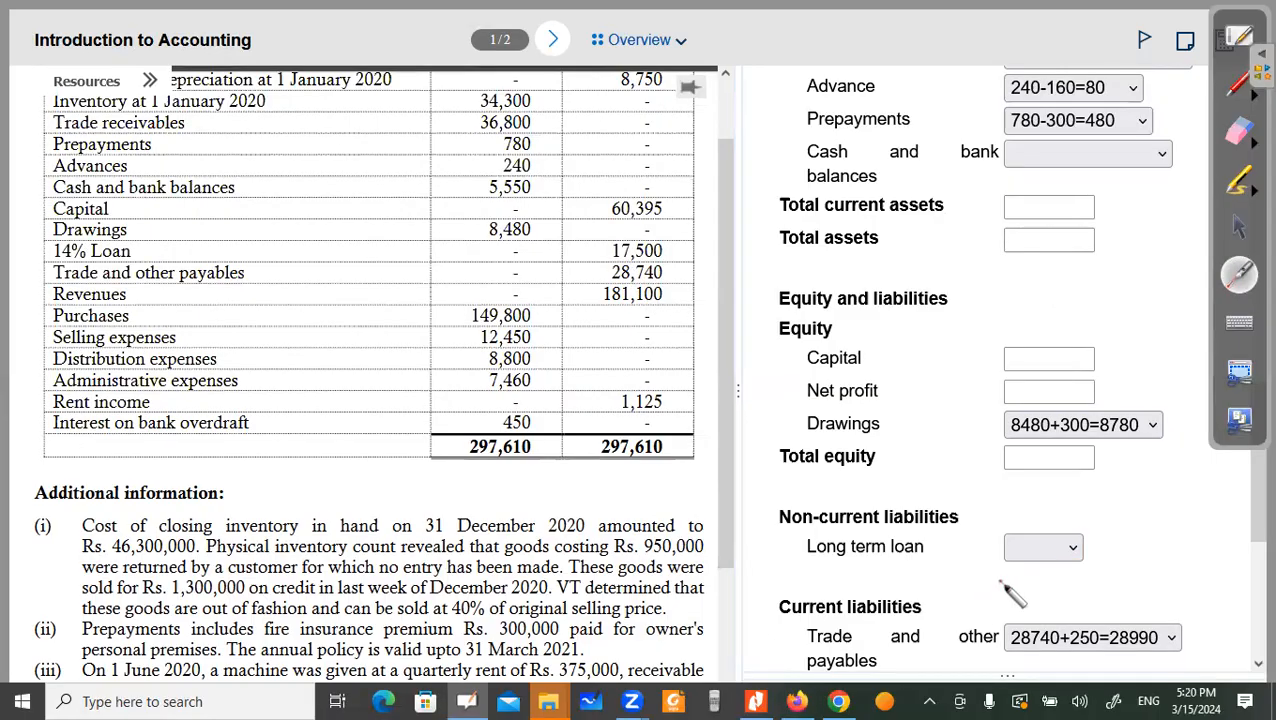
click(1040, 546)
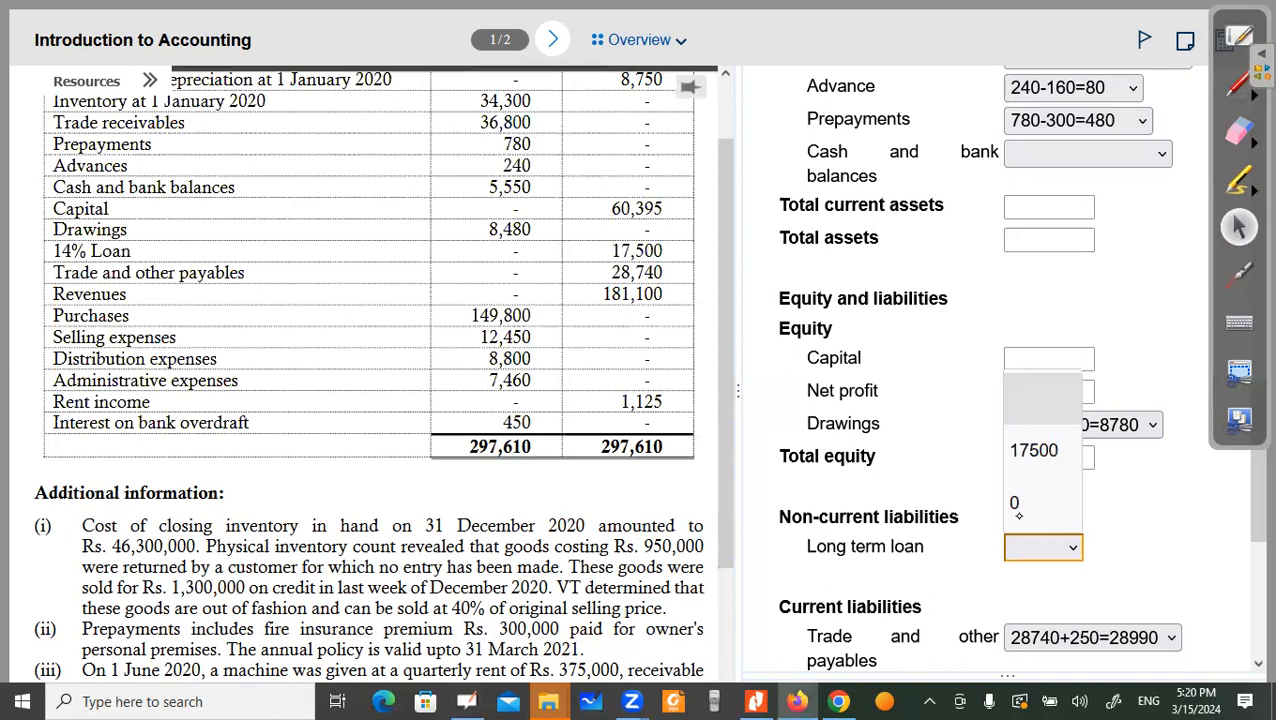
click(1035, 502)
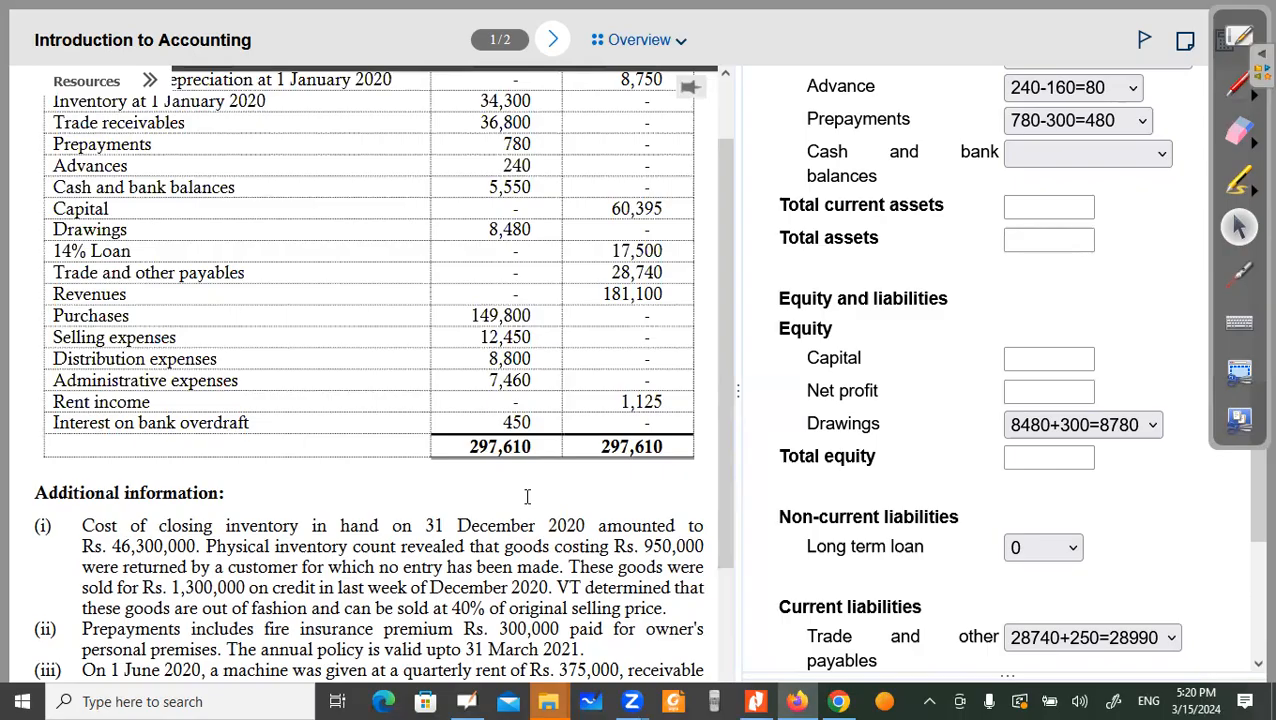
Step: Choose 17500 as the Short term loan answer under current liabilities in the statement of financial position
scroll(471, 497, down, 3)
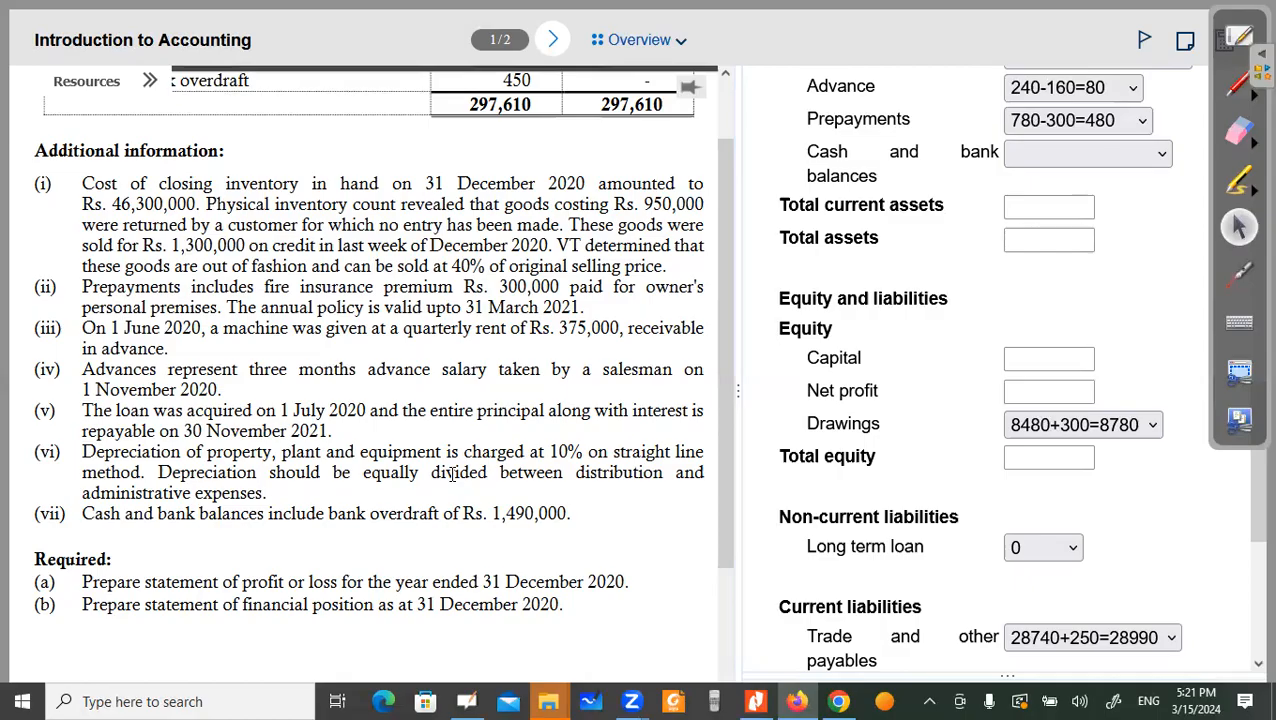
scroll(722, 521, down, 1)
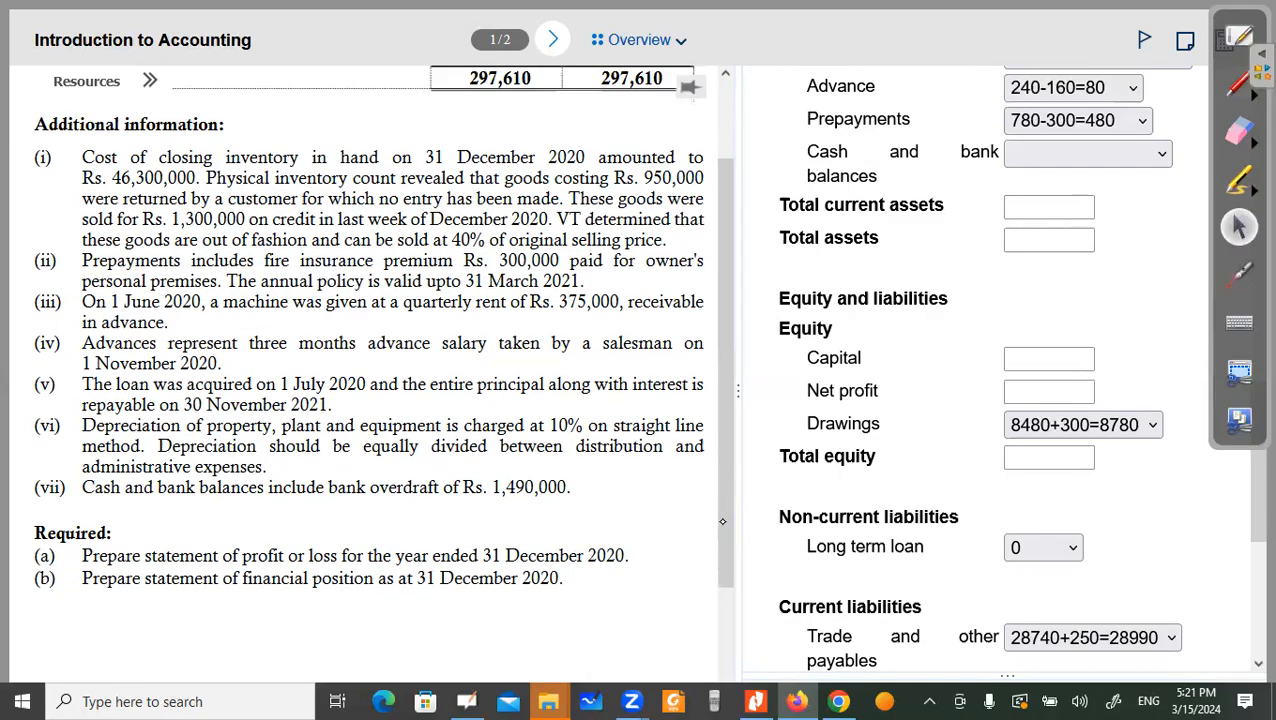
scroll(785, 560, down, 2)
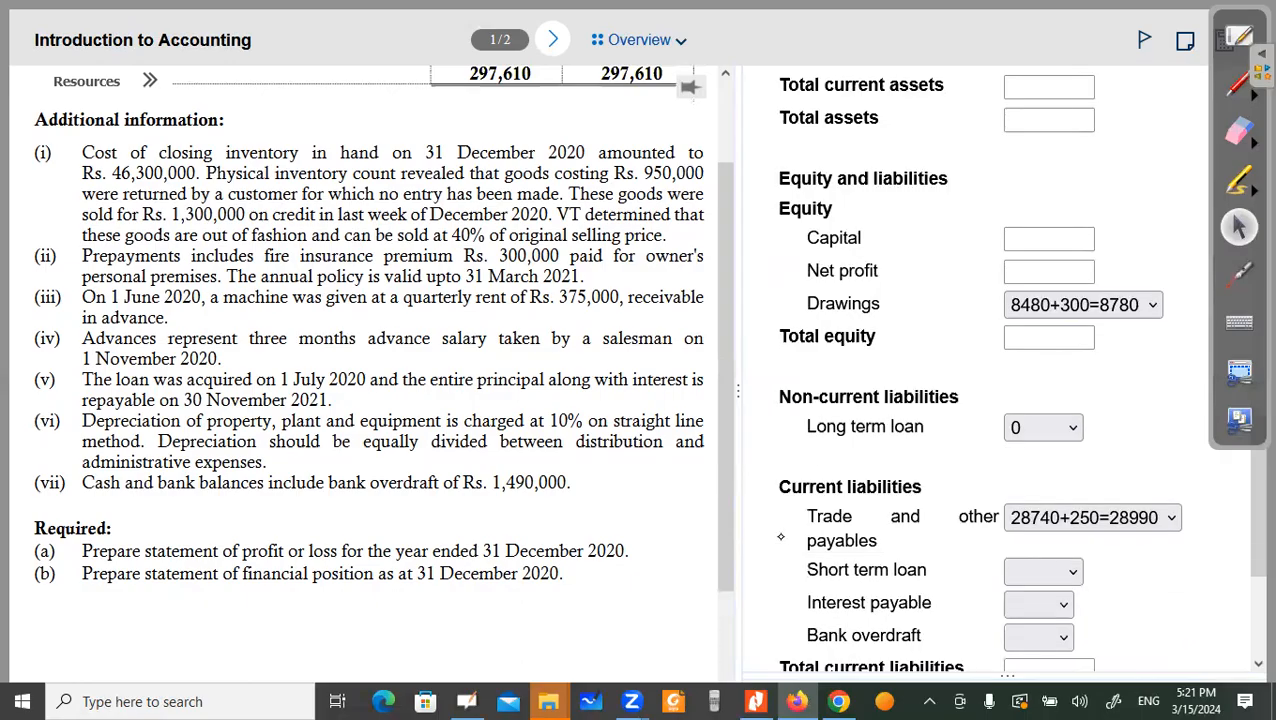
scroll(764, 579, down, 1)
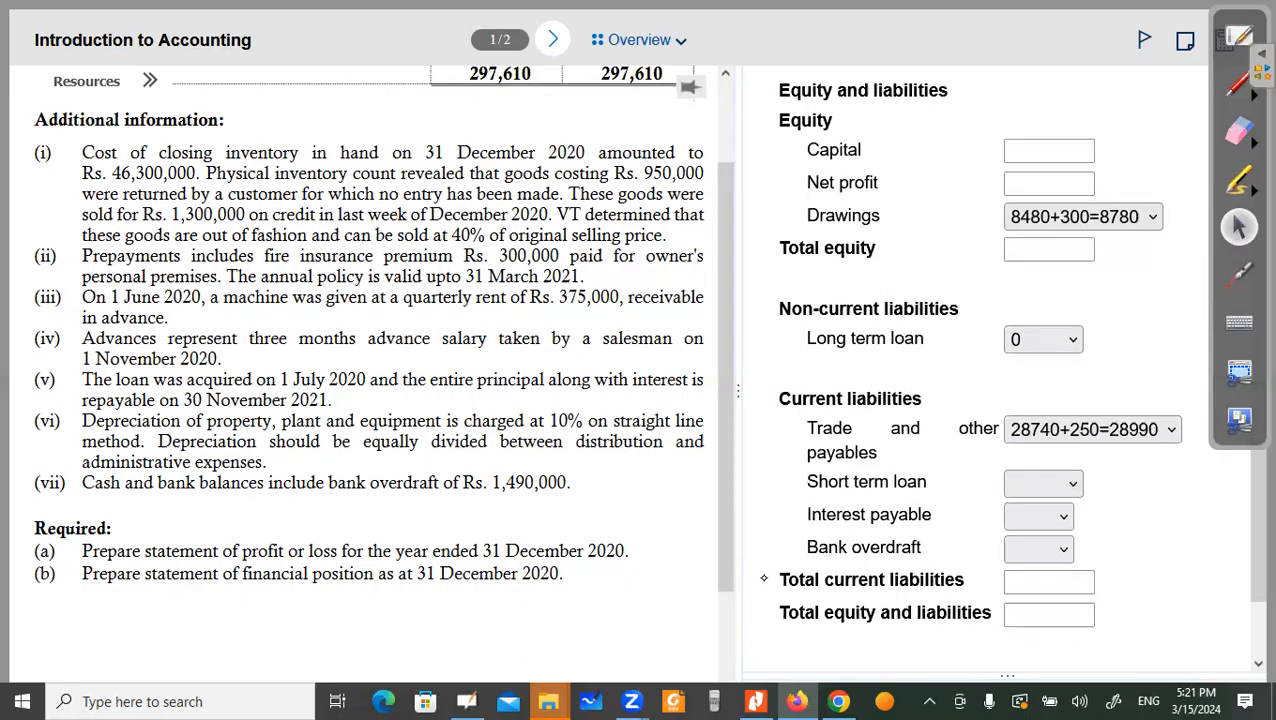
click(1058, 483)
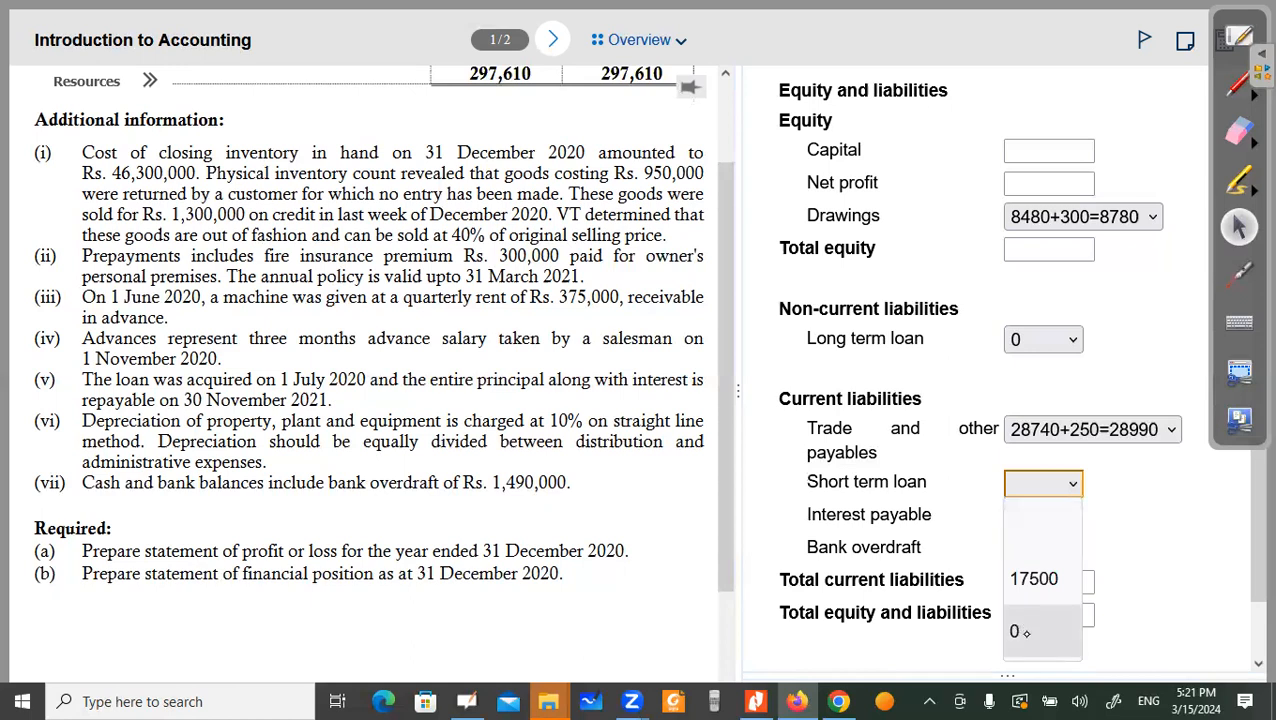
click(1034, 579)
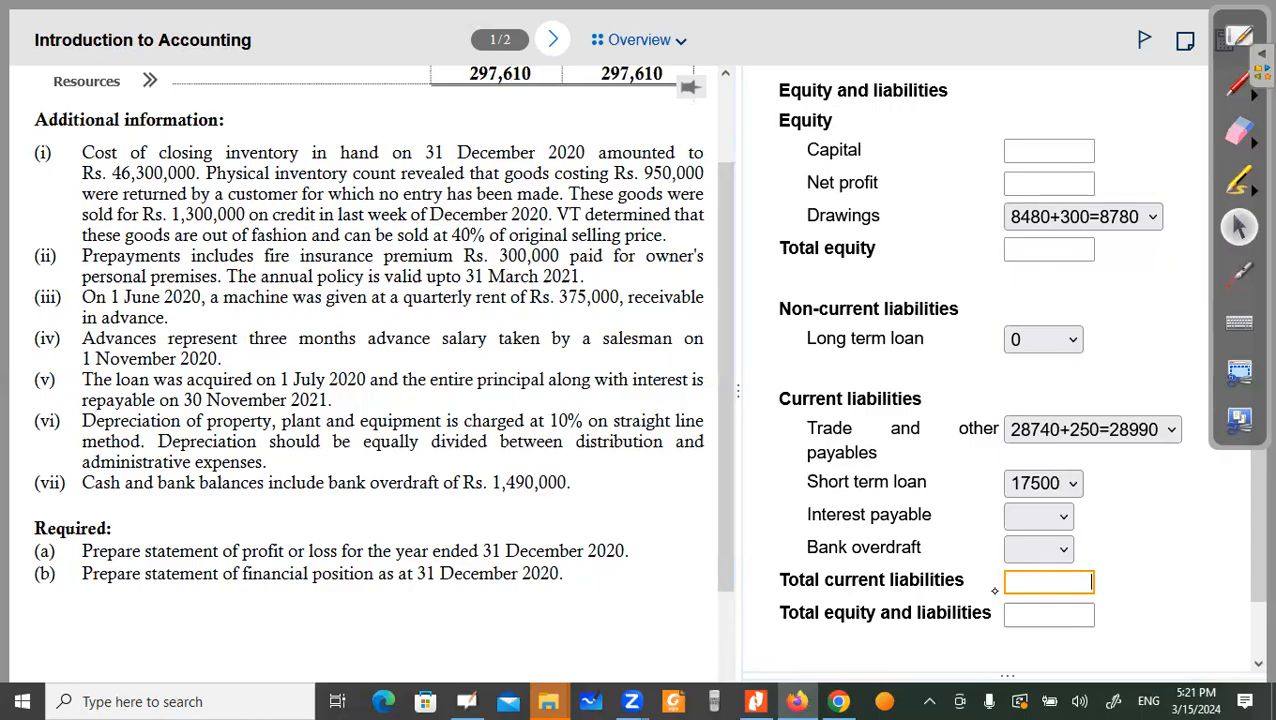
Step: Examine note (v) on the loan dates together with the 14% loan and interest on bank overdraft lines in the trial balance
scroll(709, 520, down, 1)
scroll(391, 545, up, 3)
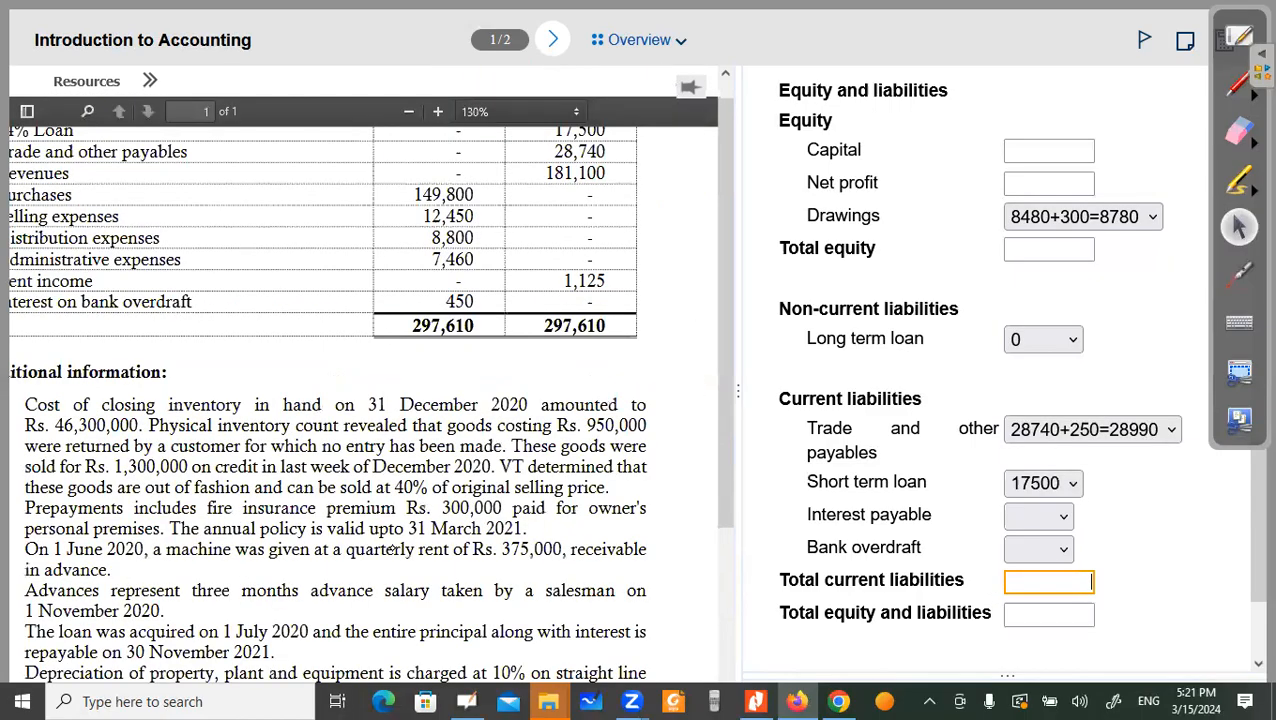
scroll(471, 443, down, 1)
scroll(380, 485, right, 2)
scroll(380, 485, down, 1)
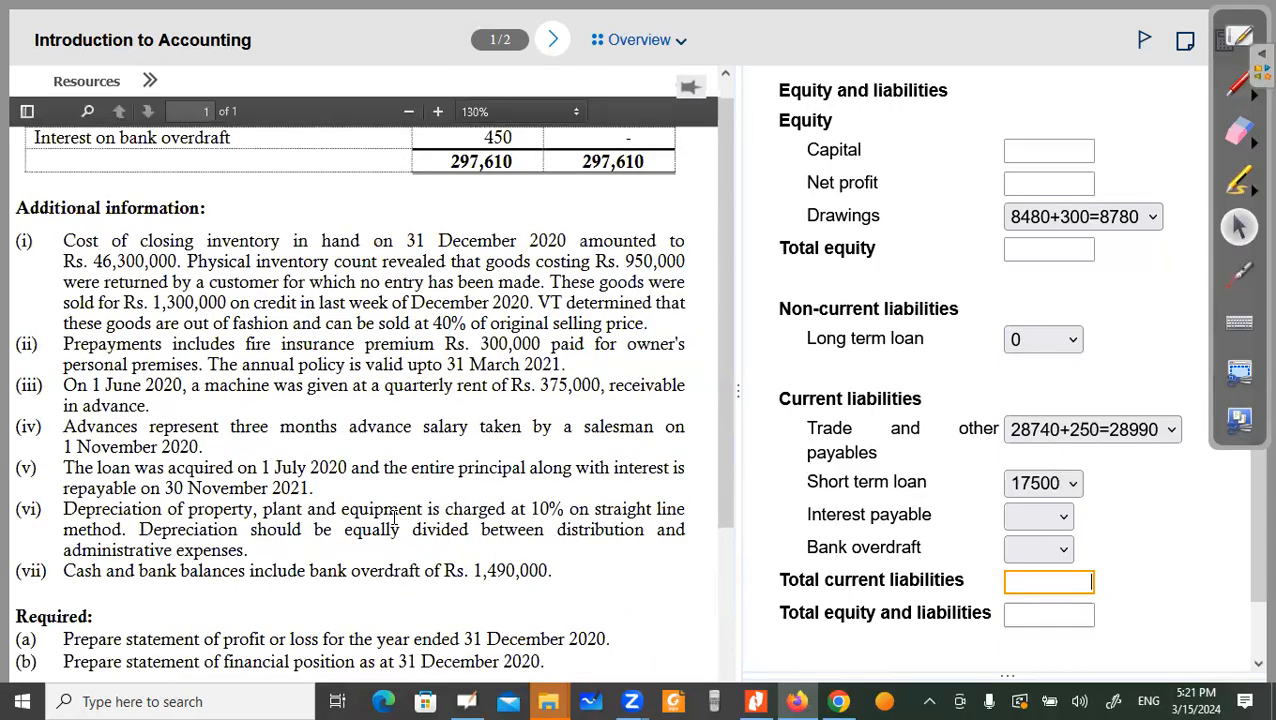
click(1239, 275)
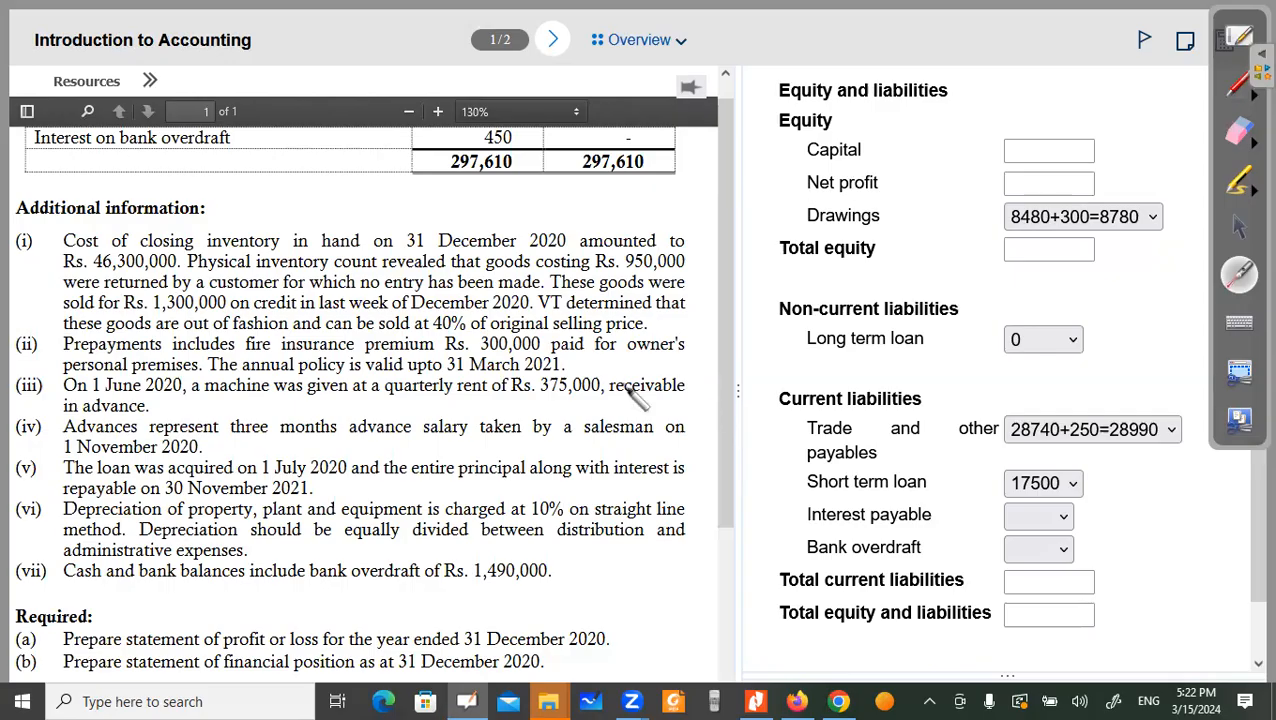
click(1238, 229)
scroll(602, 495, up, 2)
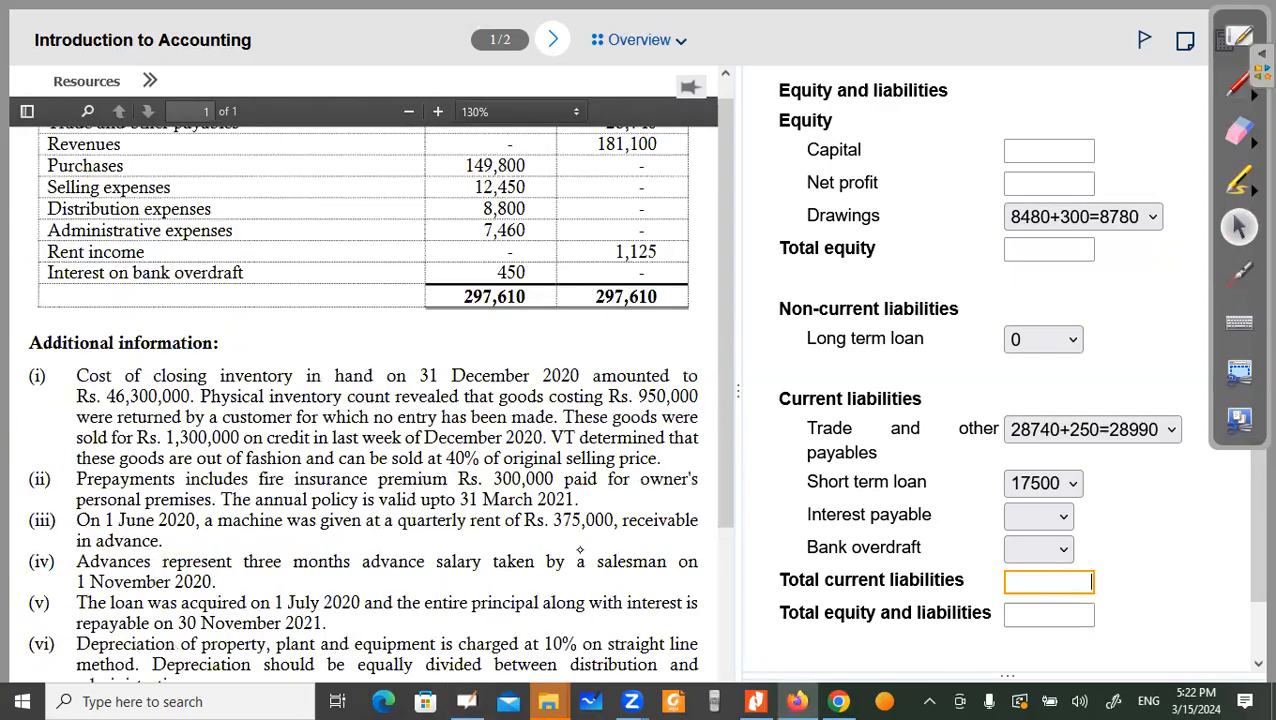
scroll(589, 392, up, 2)
scroll(650, 387, up, 1)
click(1238, 271)
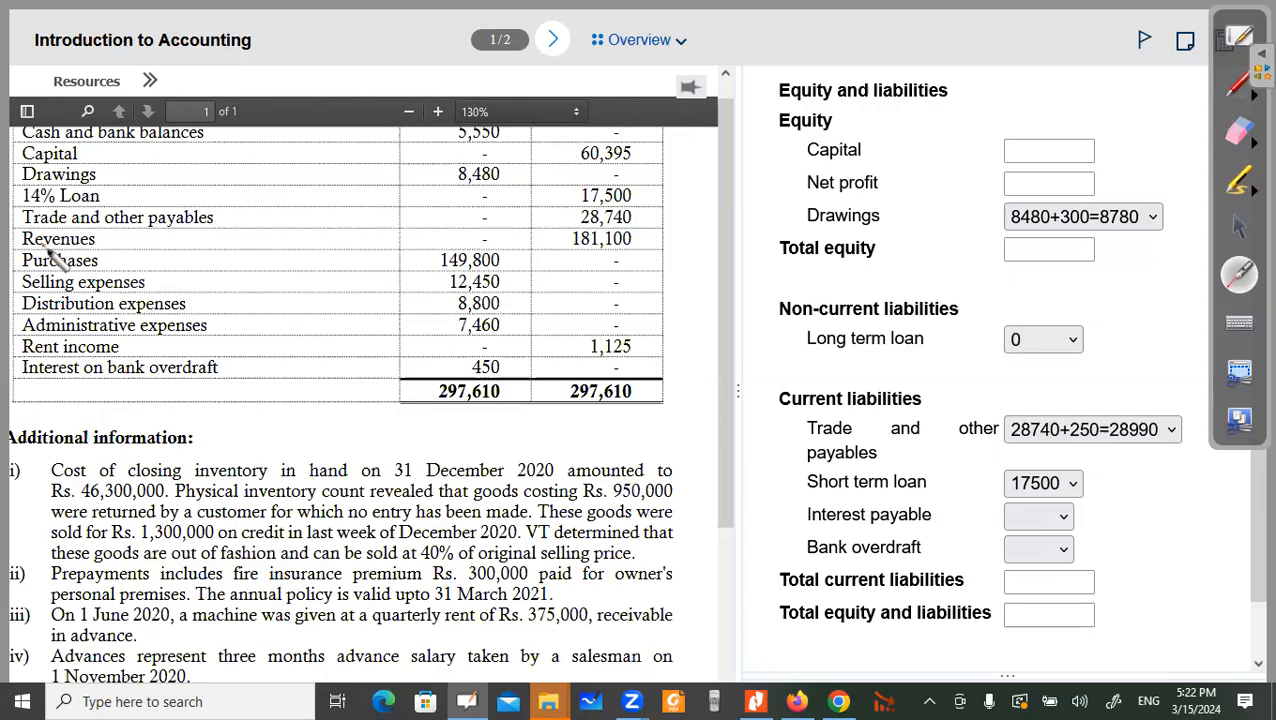
scroll(618, 423, down, 1)
scroll(588, 441, down, 1)
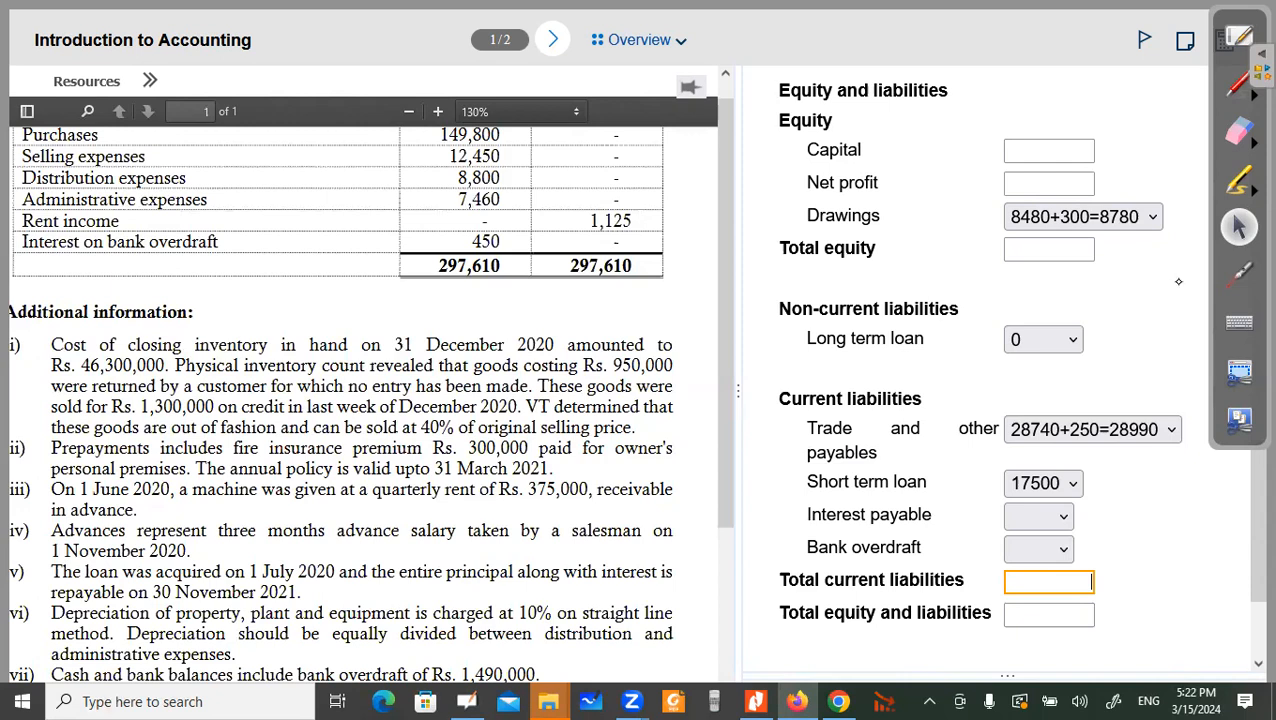
Step: Choose 450+1225=1675 as the Financial charges answer in the statement of profit or loss
scroll(1083, 405, up, 5)
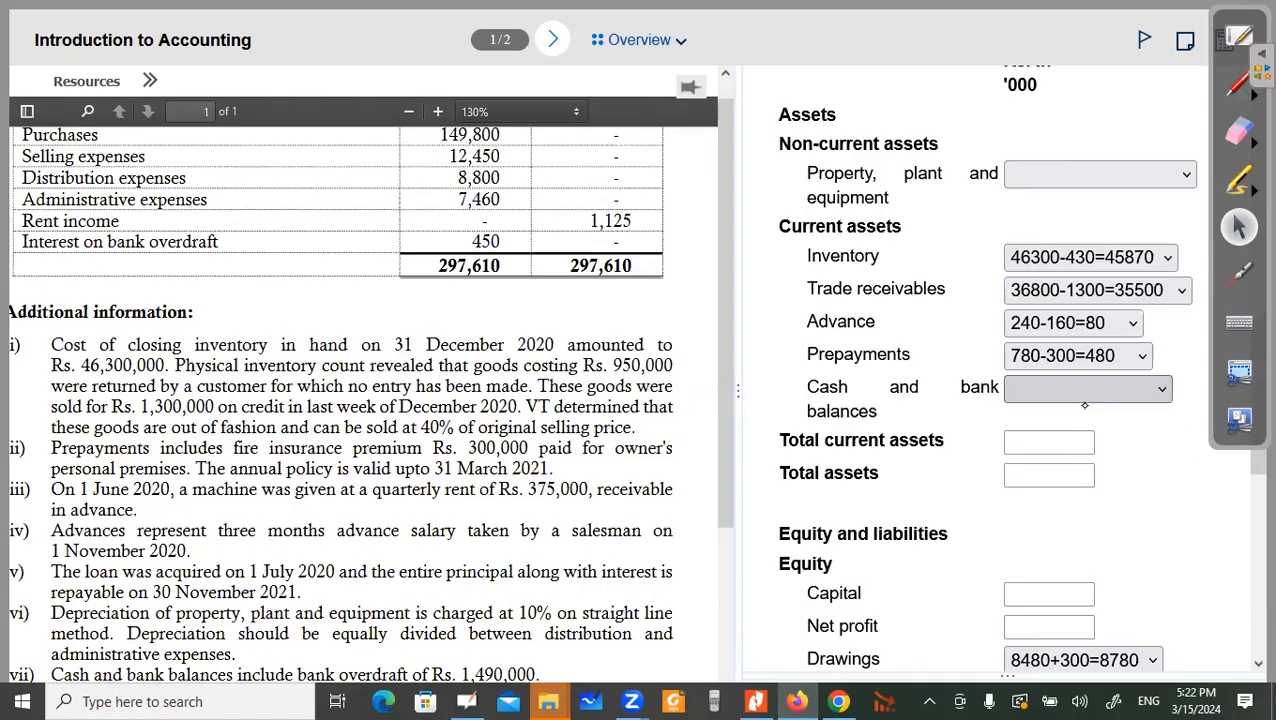
scroll(1128, 490, up, 5)
scroll(1160, 505, down, 2)
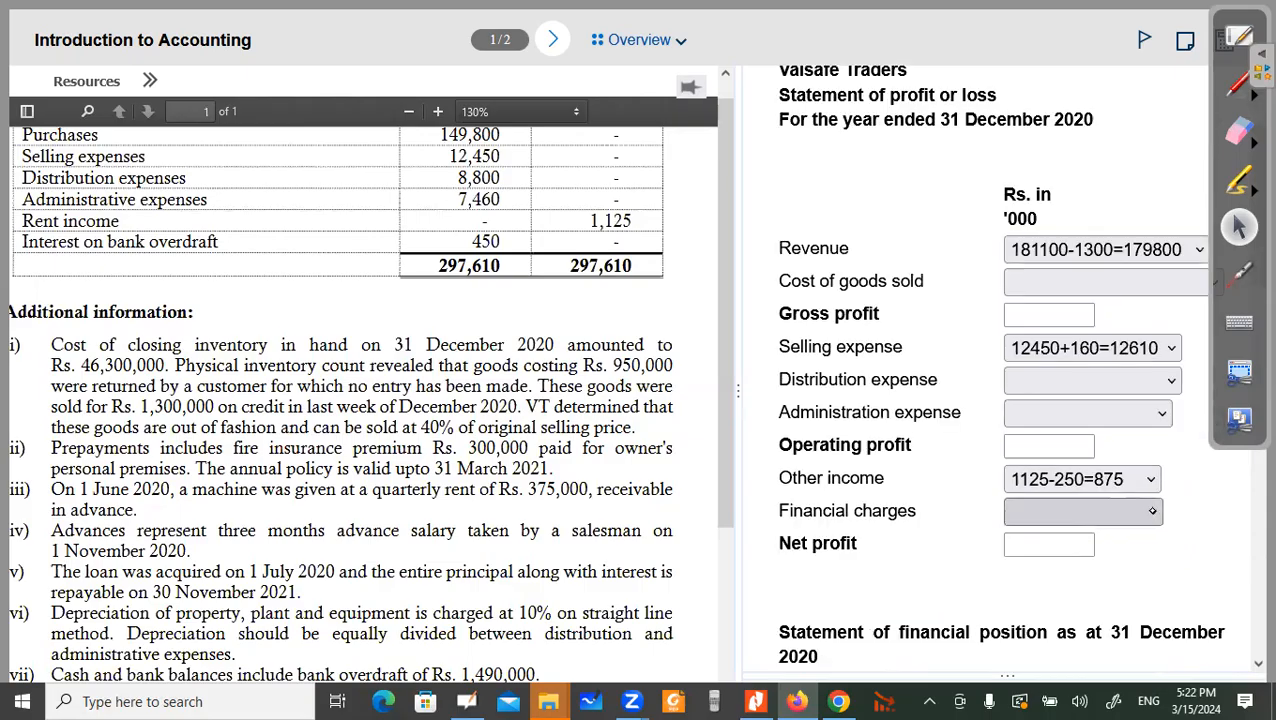
click(1134, 510)
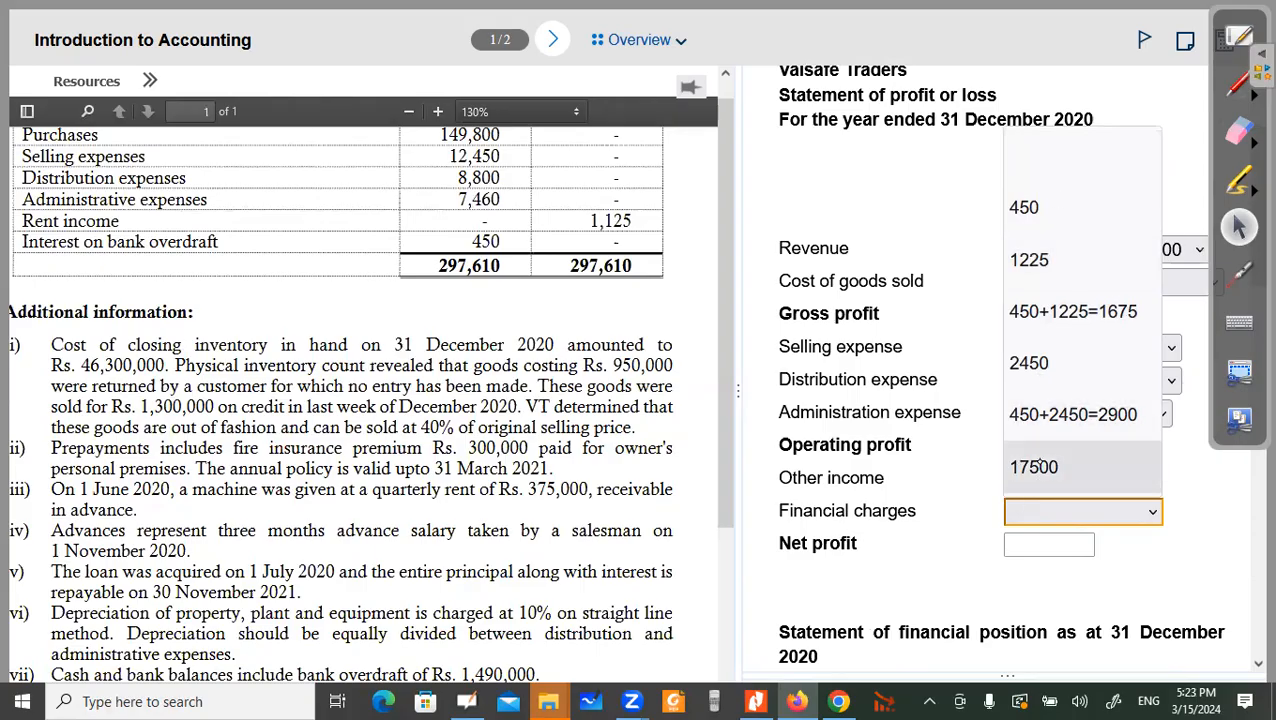
click(544, 430)
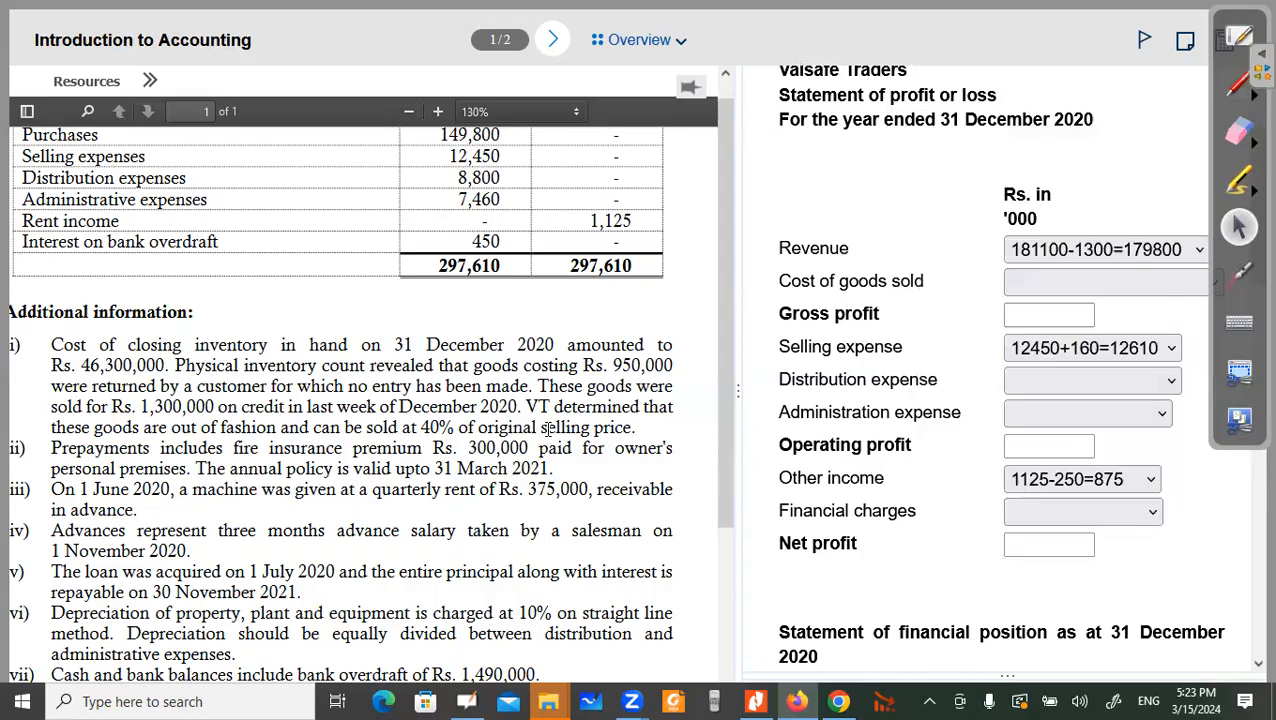
click(1239, 274)
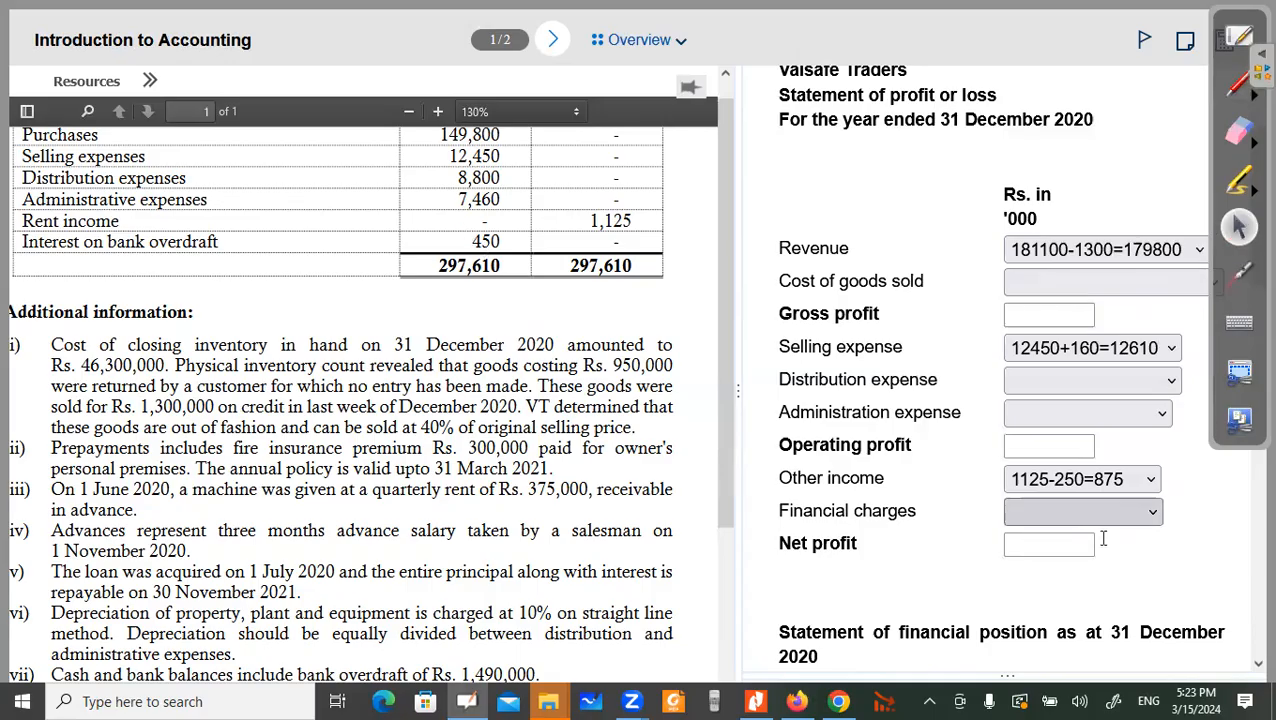
click(1140, 511)
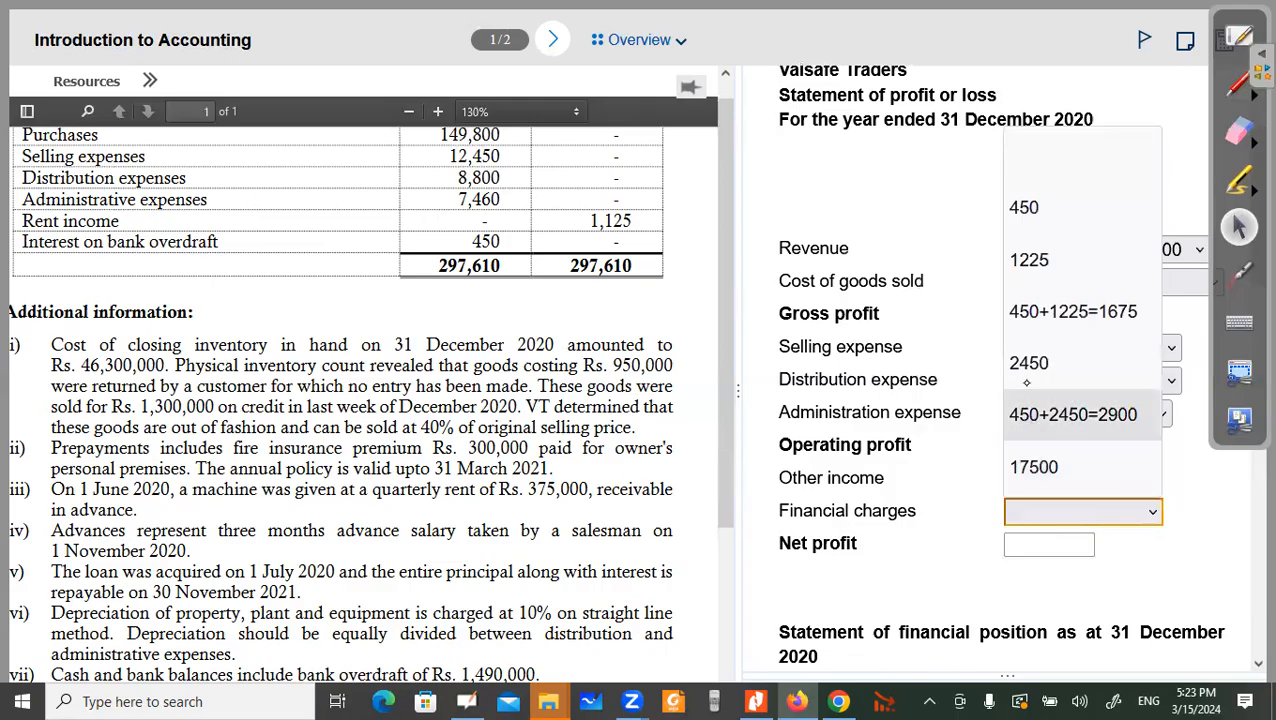
key(Escape)
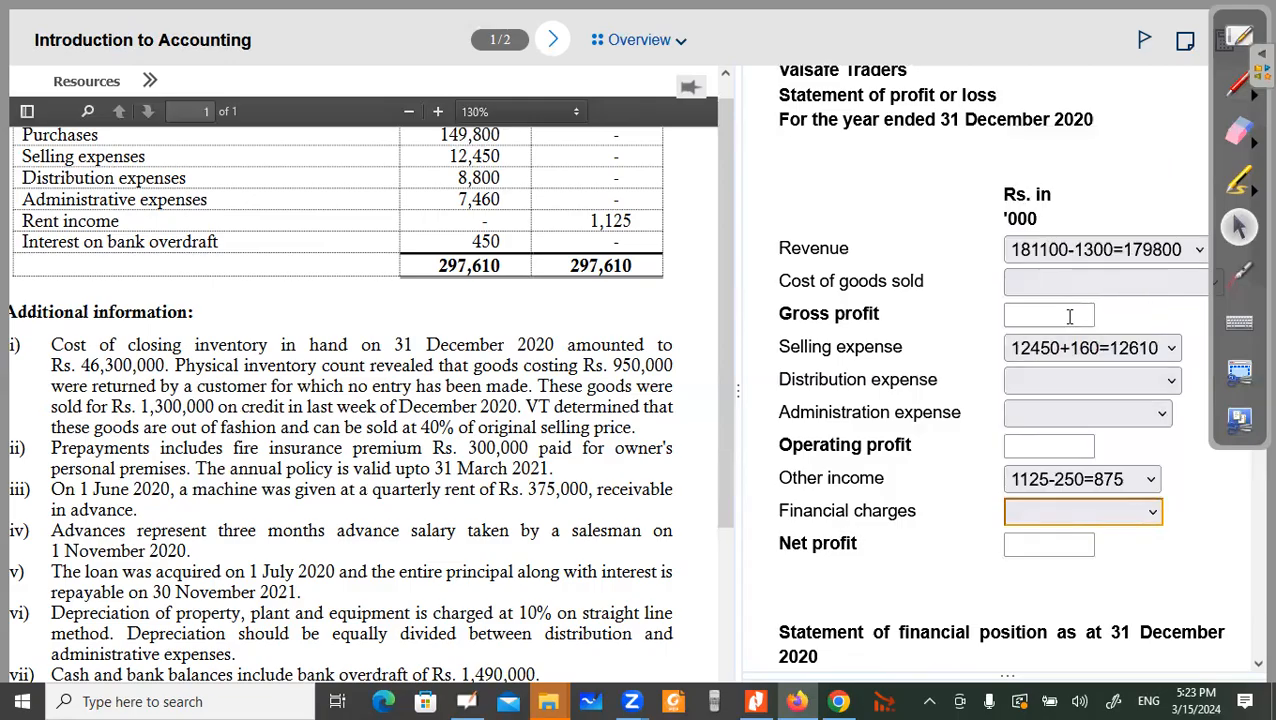
click(1070, 316)
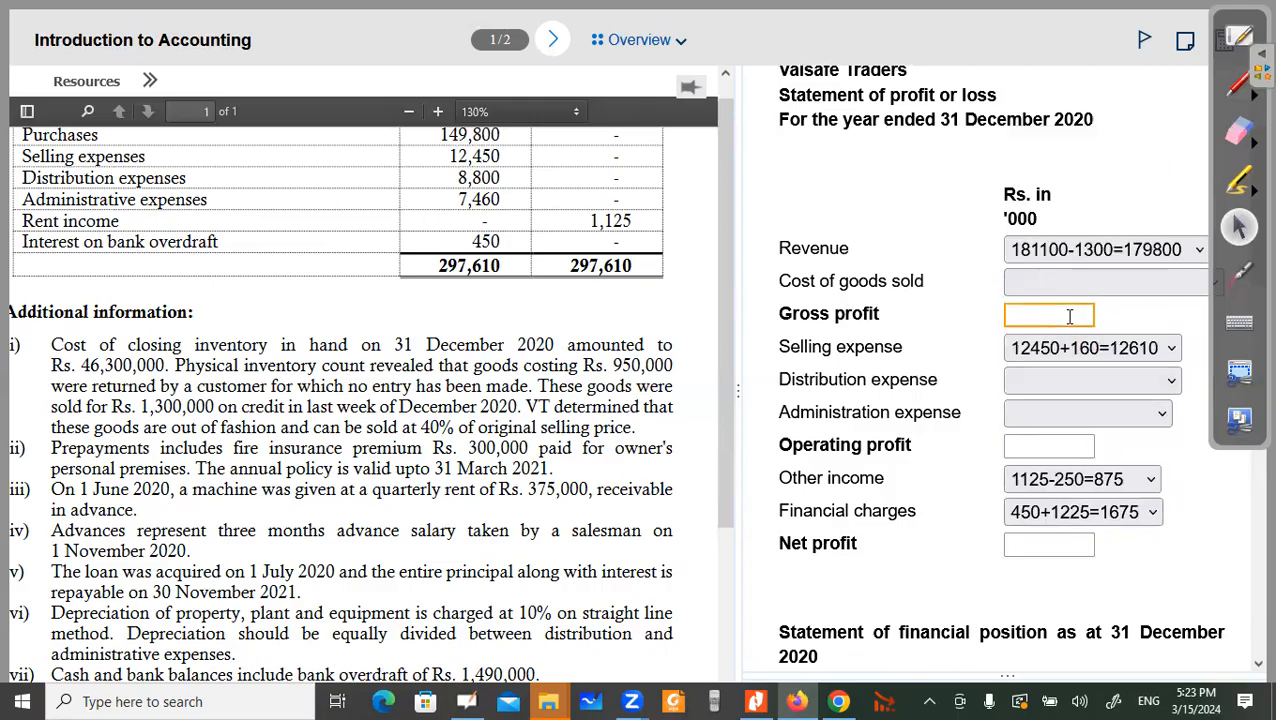
Step: Point out the loan interest within Financial charges and choose 1225 as the Interest payable answer under current liabilities
click(1239, 275)
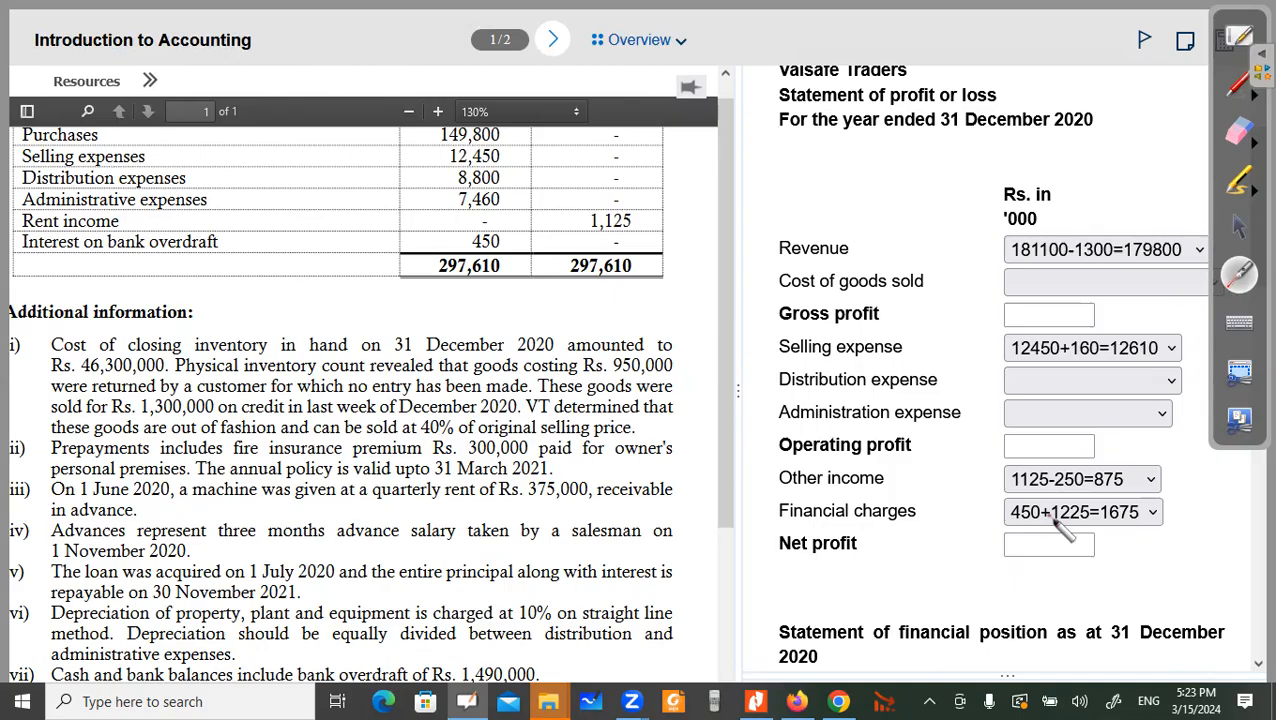
scroll(830, 482, down, 5)
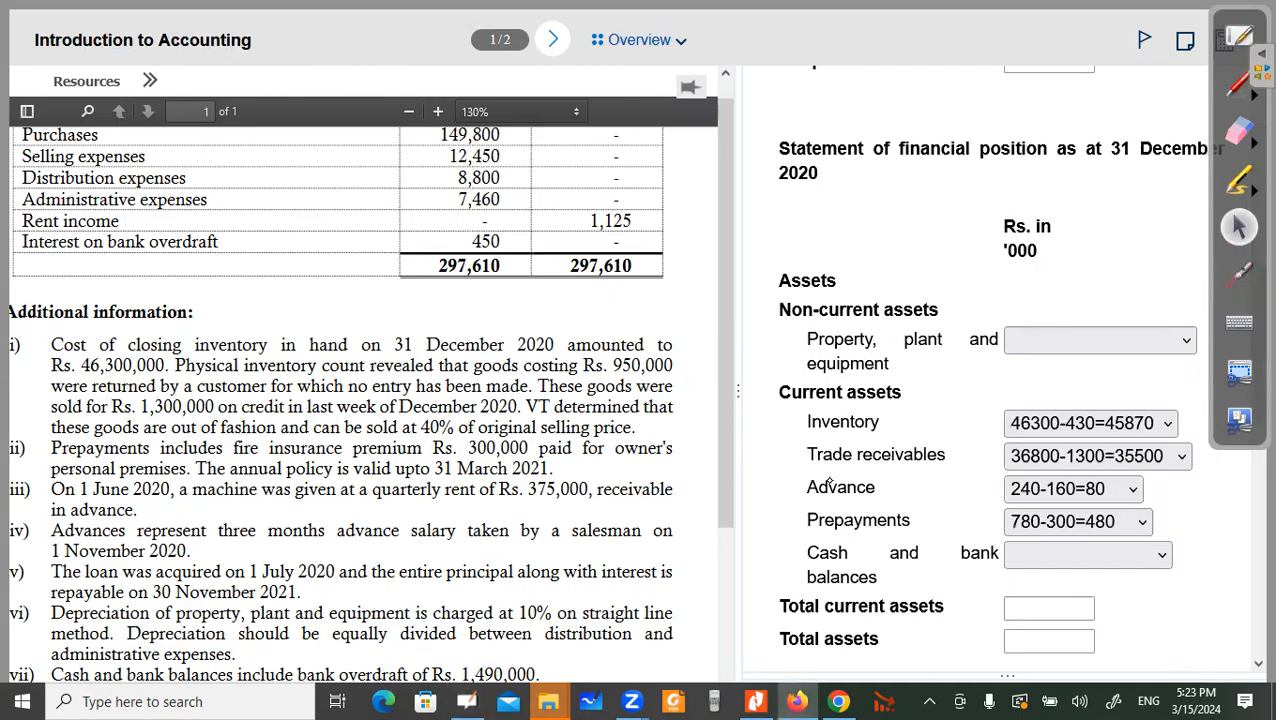
scroll(757, 590, down, 3)
scroll(690, 560, down, 2)
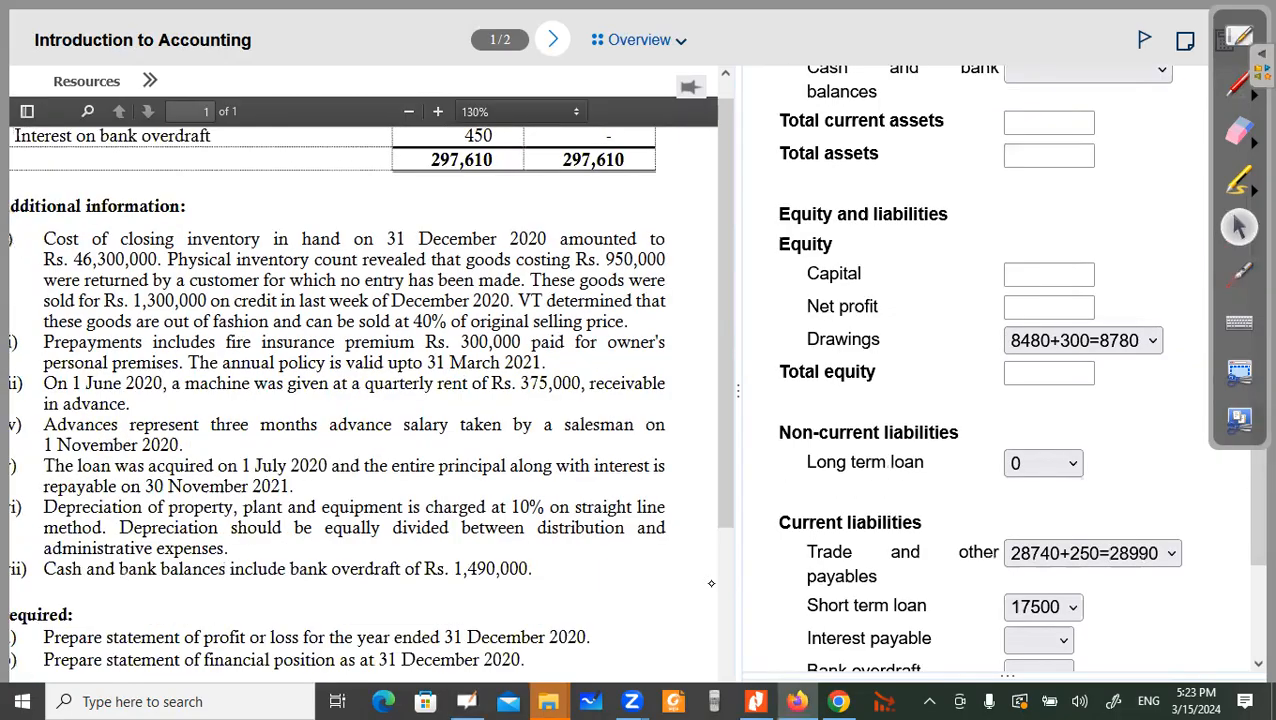
scroll(800, 560, down, 1)
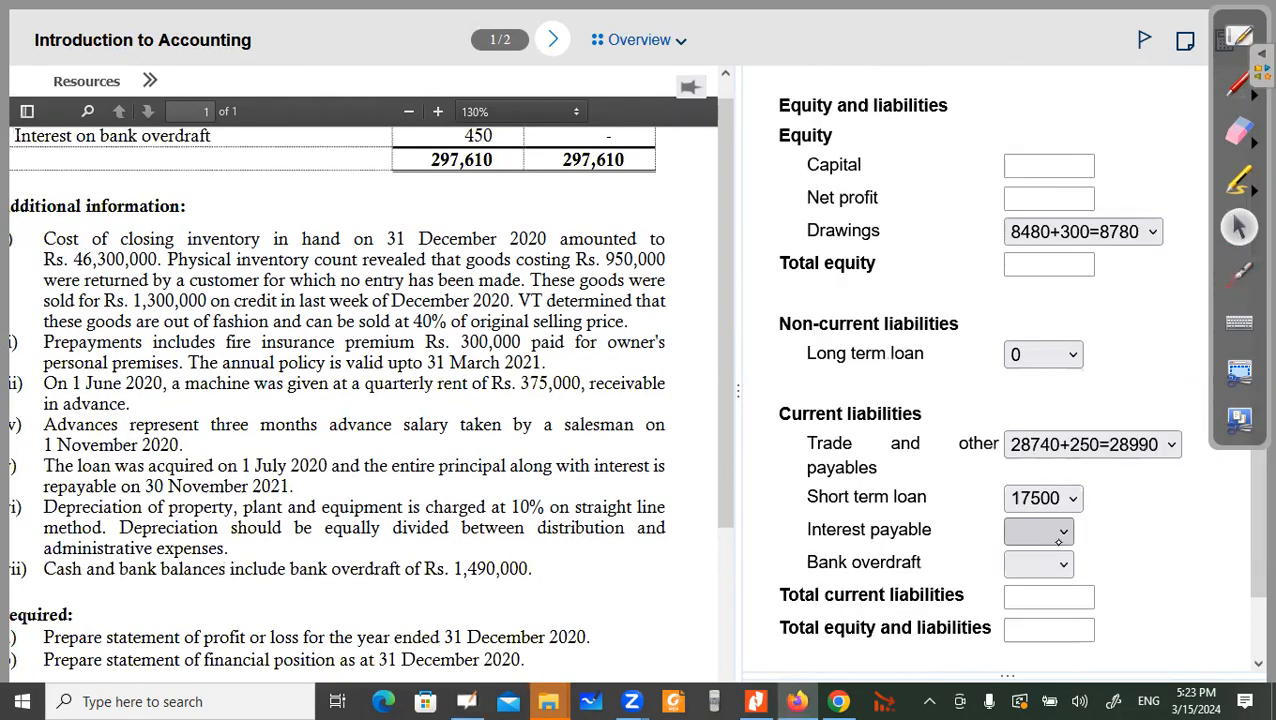
click(1060, 528)
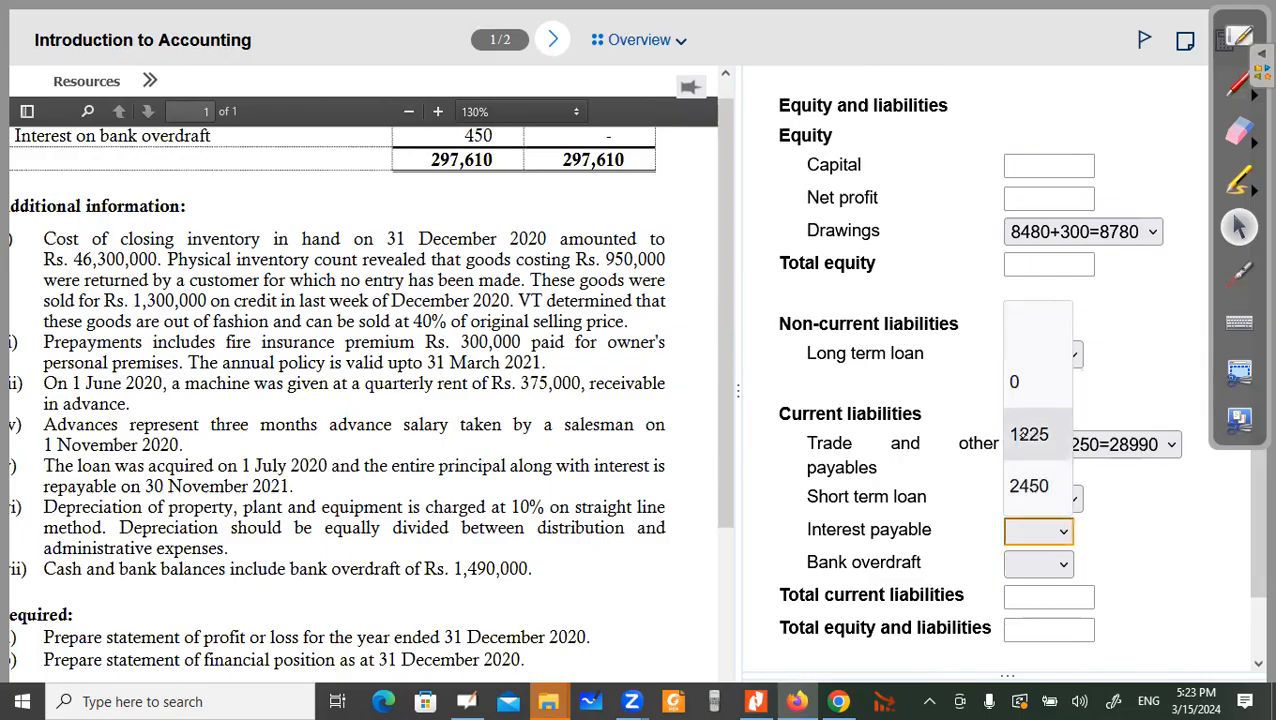
click(1022, 434)
click(912, 497)
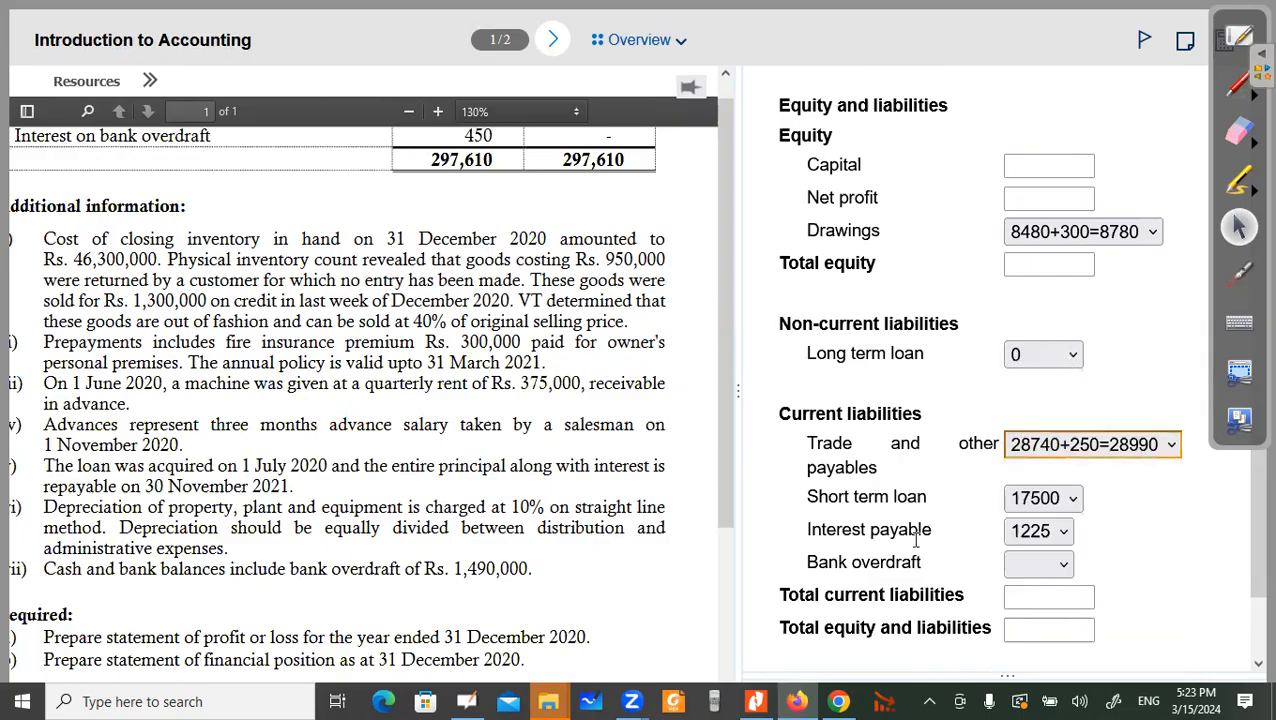
Step: Examine note (vi) on charging depreciation of property, plant and equipment at 10% on the straight line method
scroll(1109, 472, down, 1)
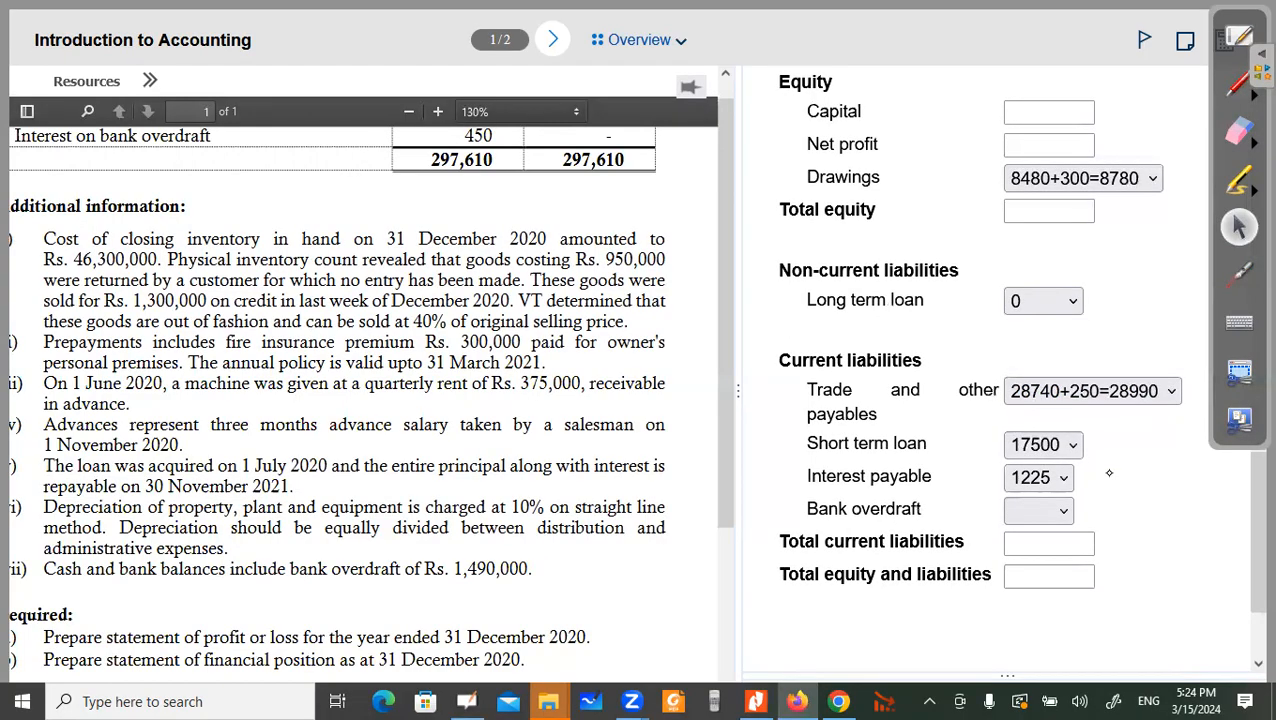
scroll(621, 537, down, 1)
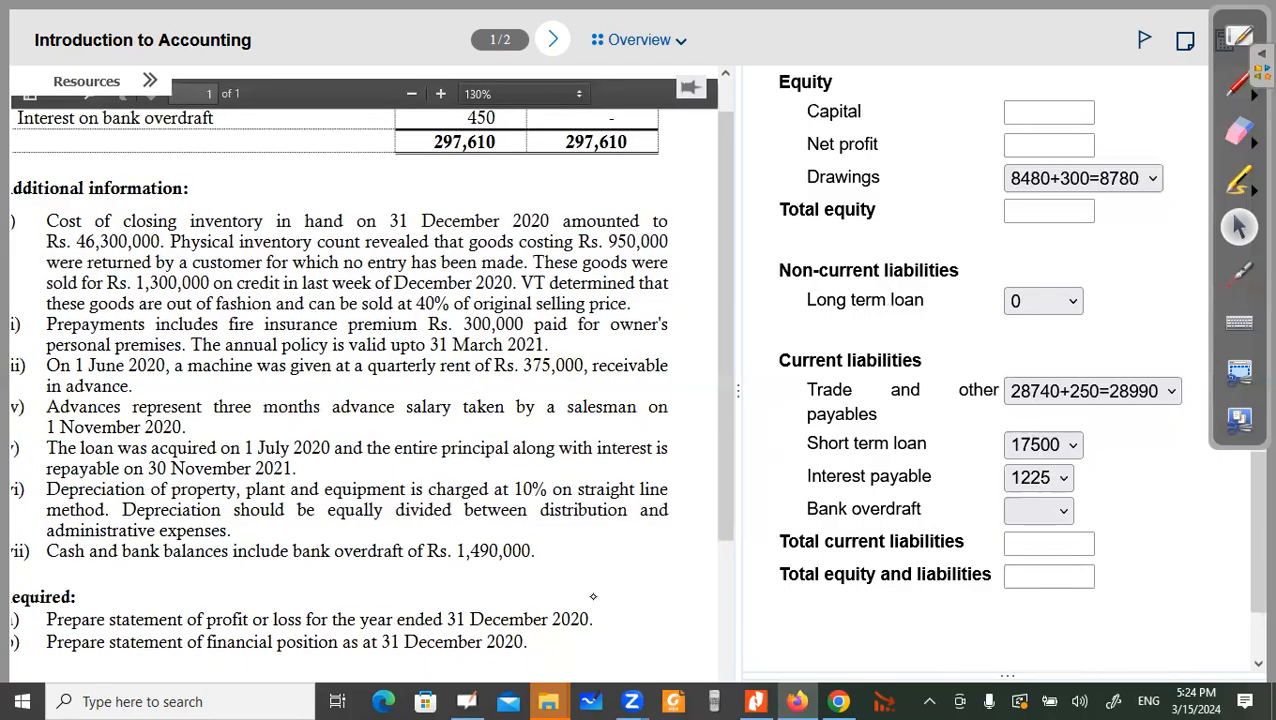
scroll(556, 598, down, 3)
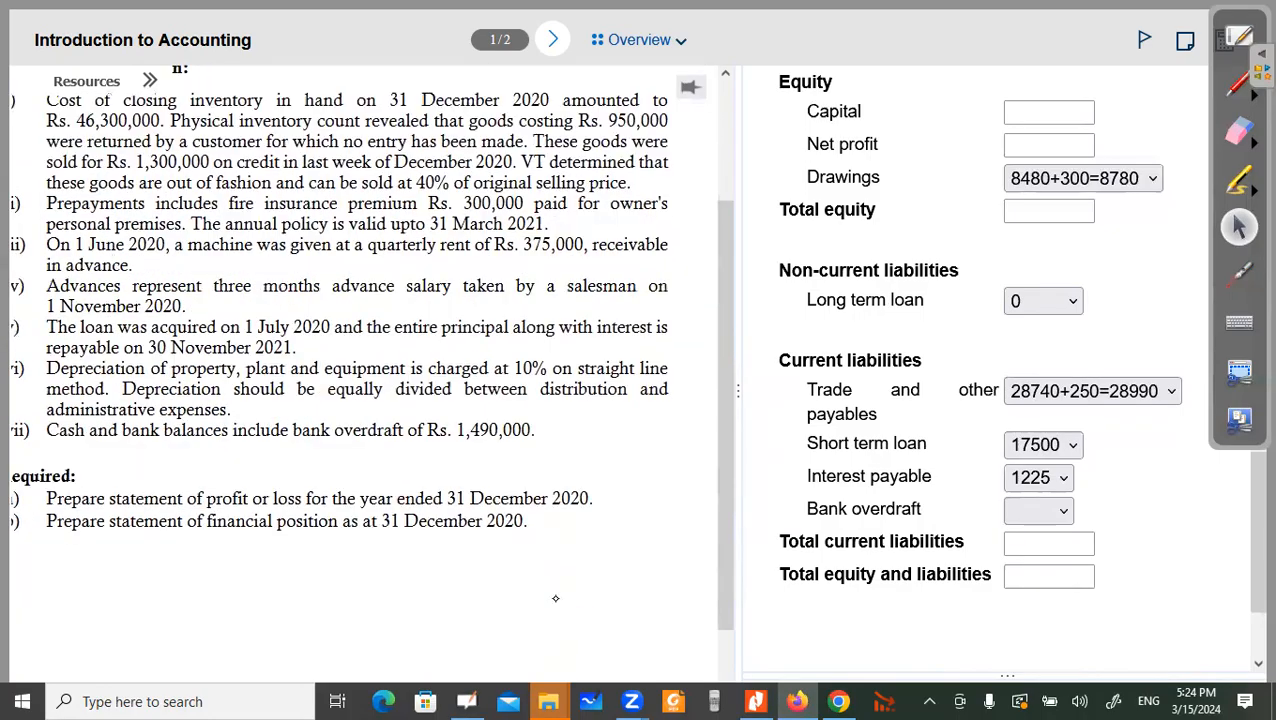
scroll(532, 572, left, 2)
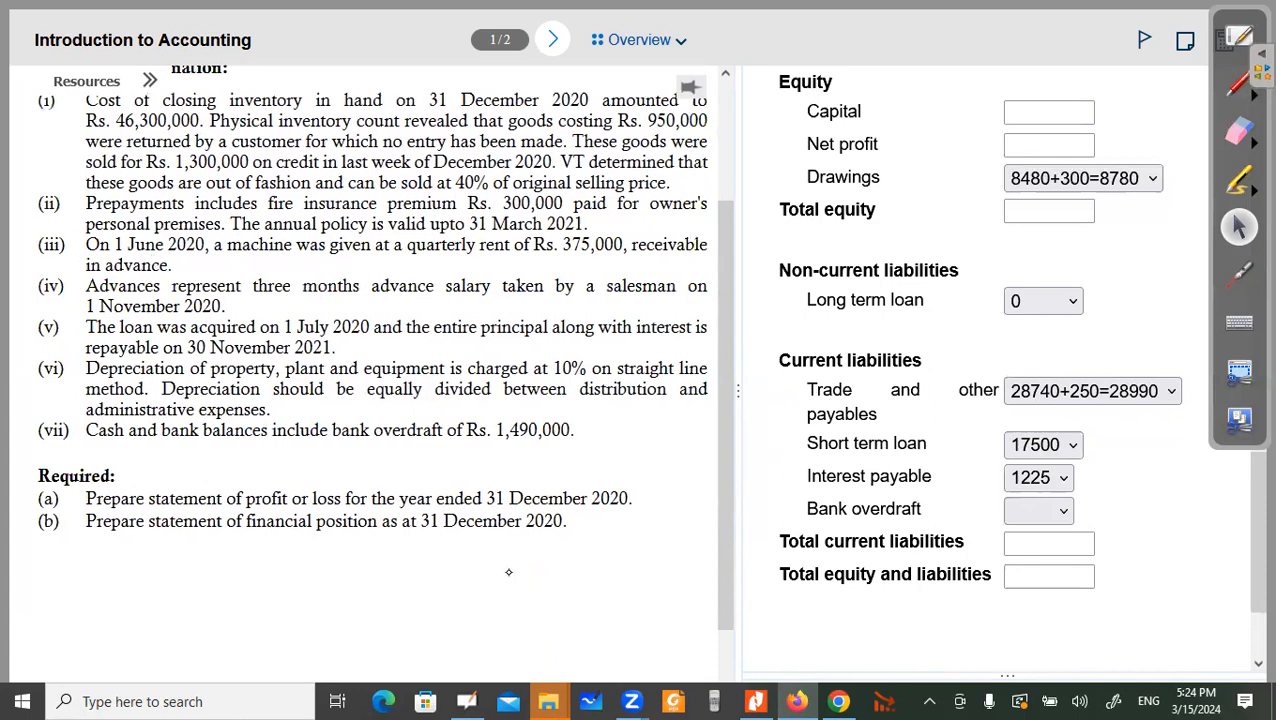
click(1239, 273)
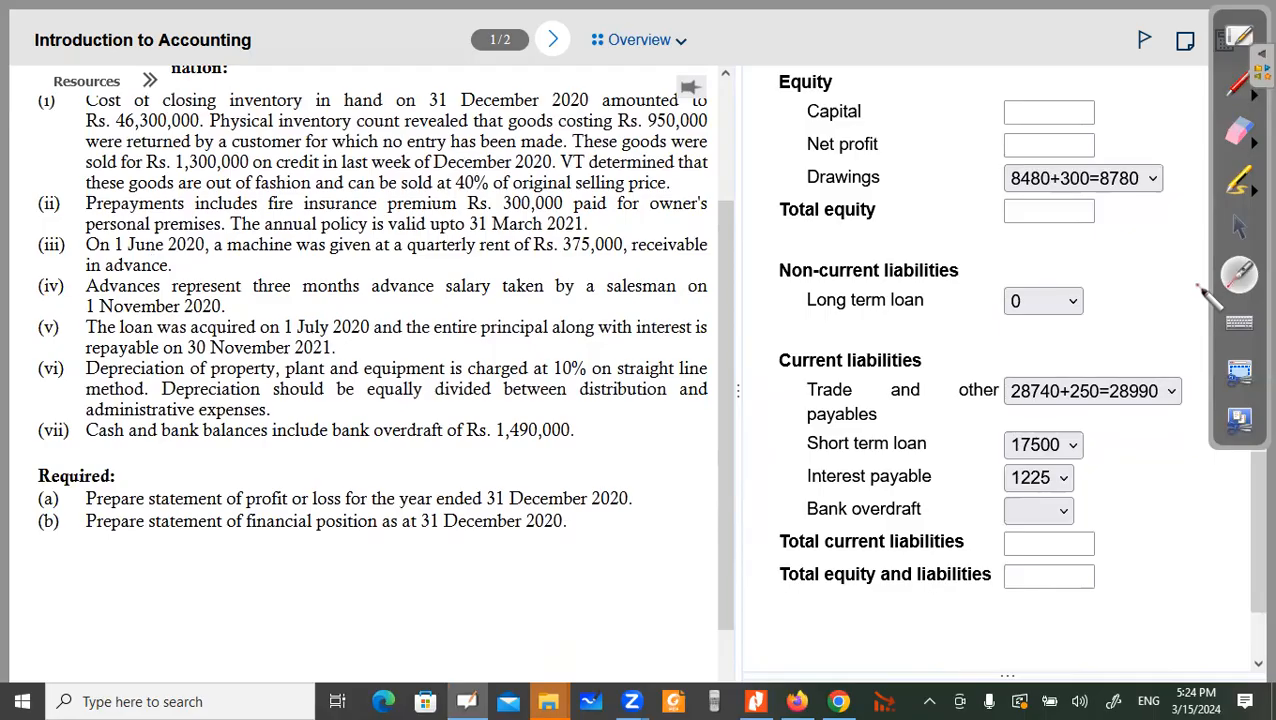
click(1239, 227)
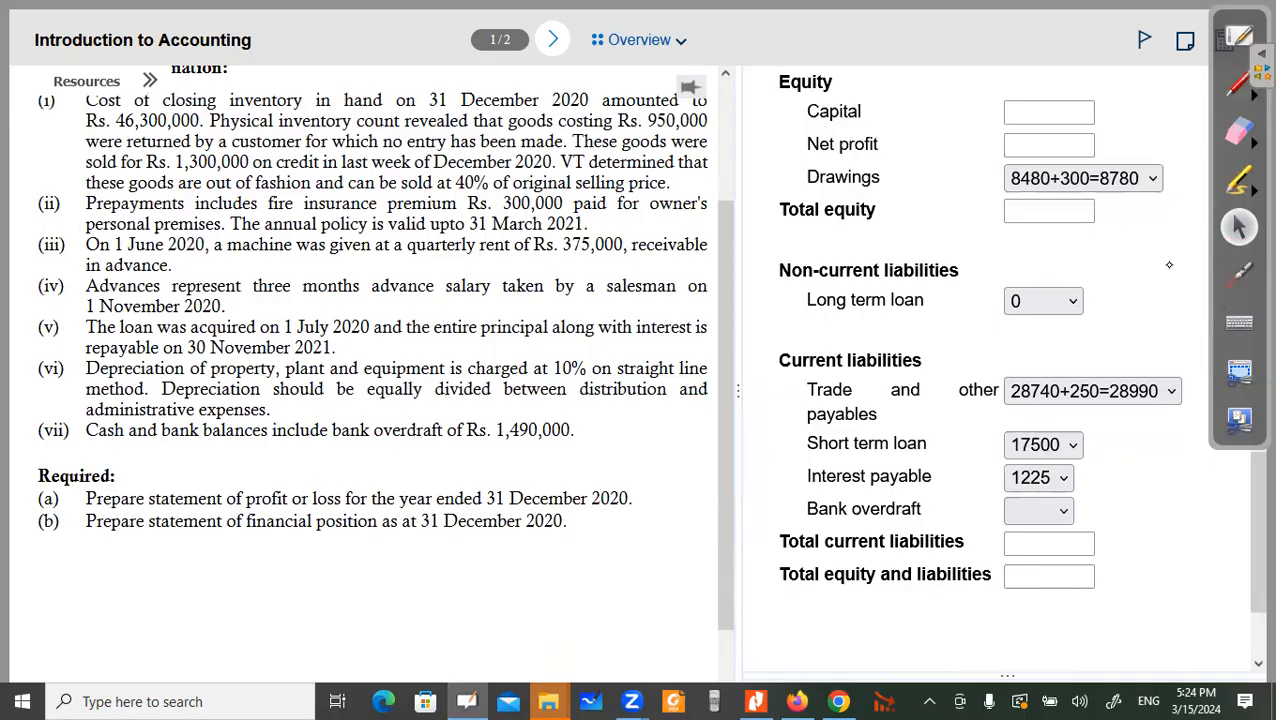
scroll(544, 536, right, 1)
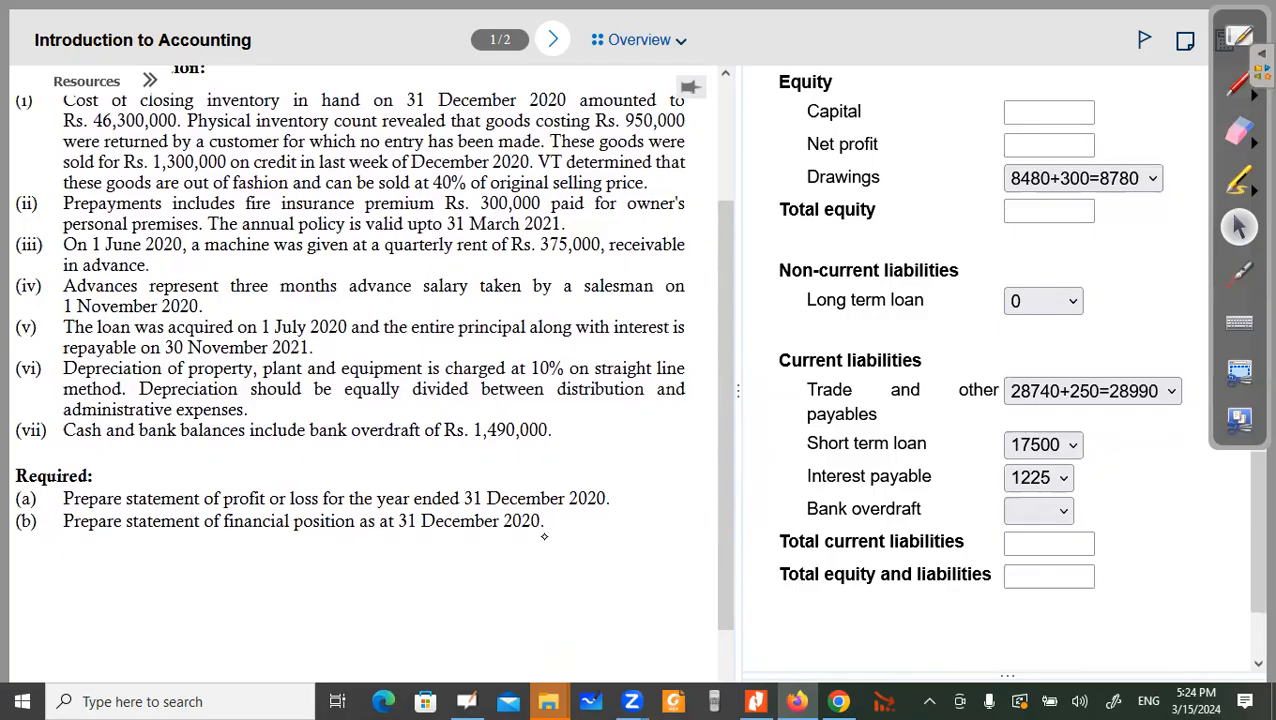
click(1239, 272)
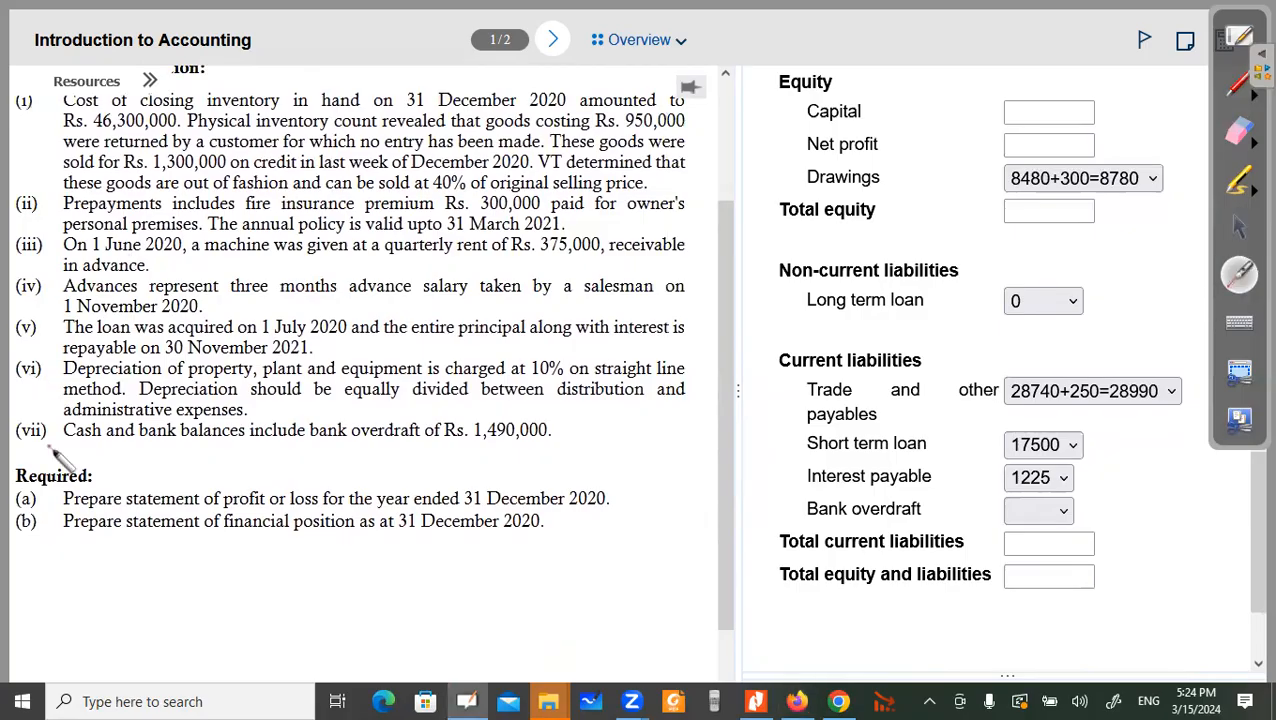
click(106, 379)
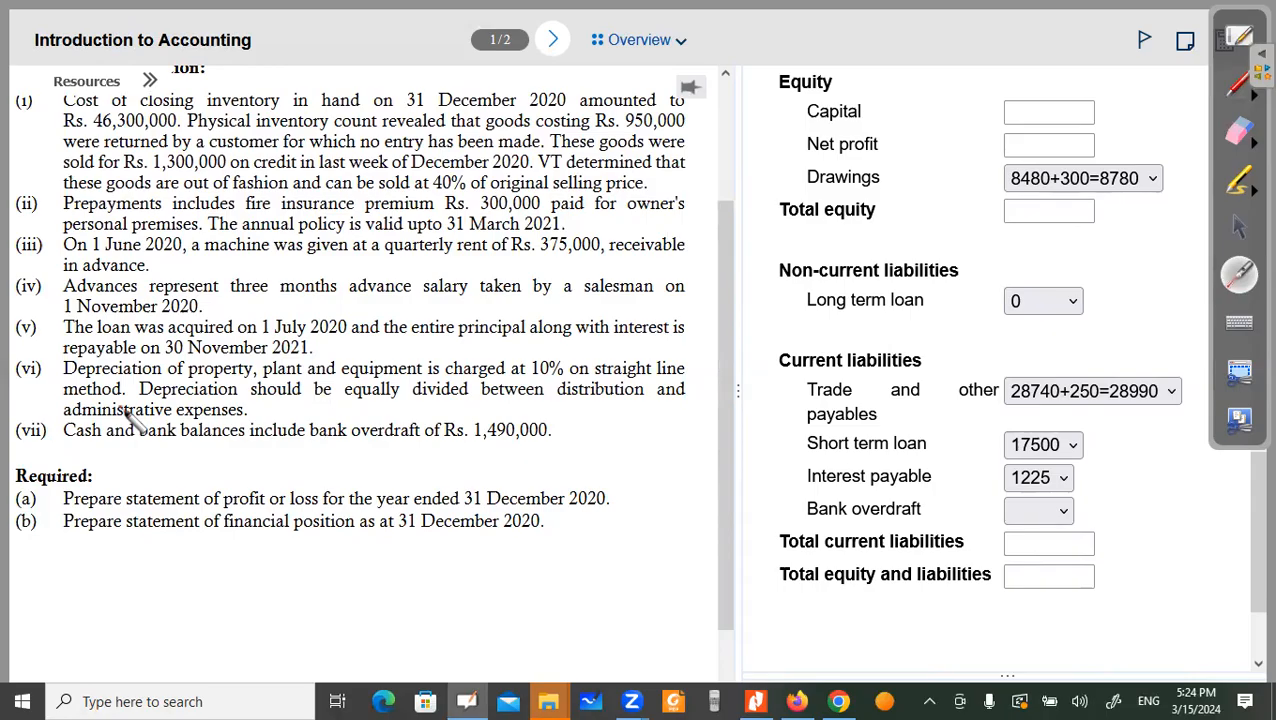
click(1239, 227)
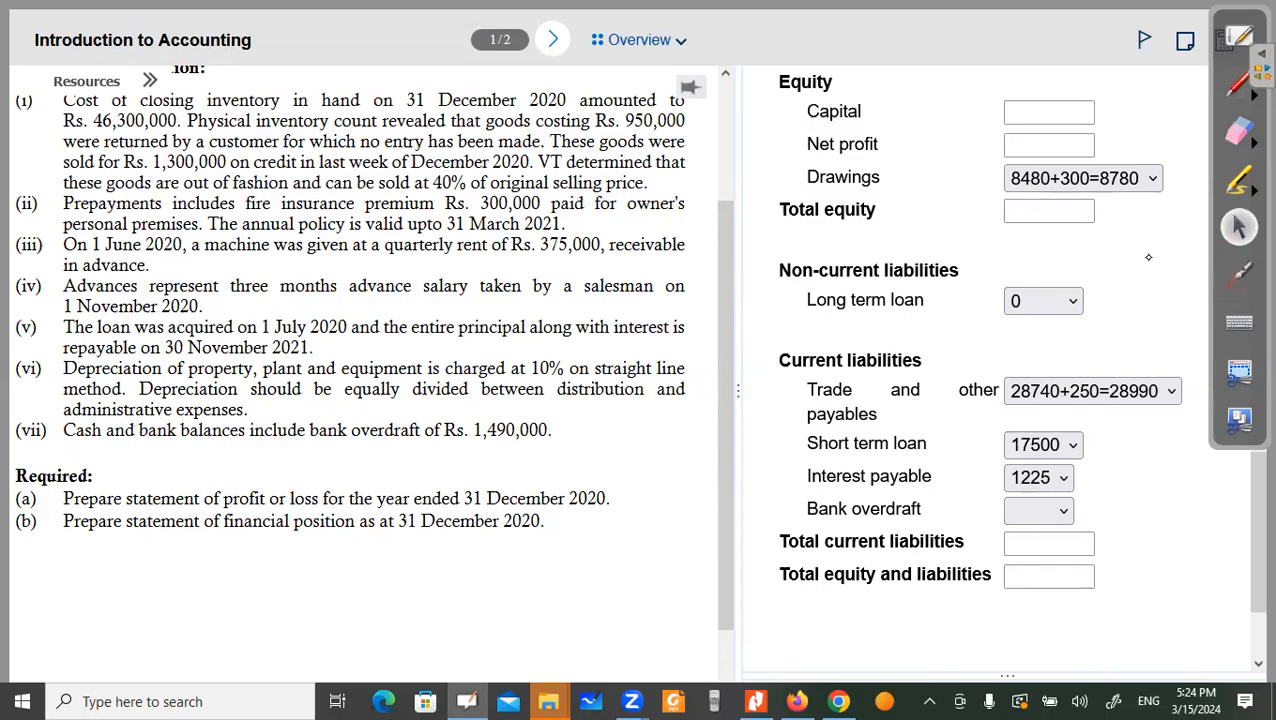
scroll(551, 601, up, 1)
scroll(523, 538, up, 5)
click(1239, 272)
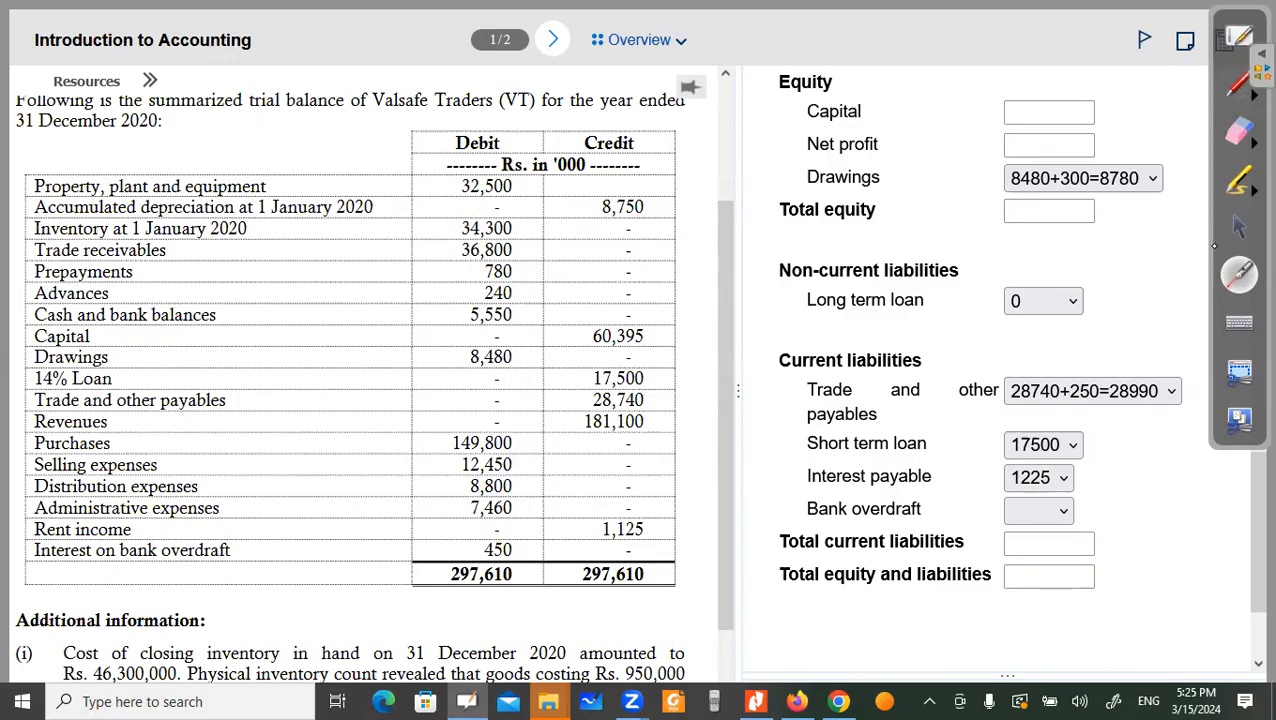
scroll(911, 514, up, 3)
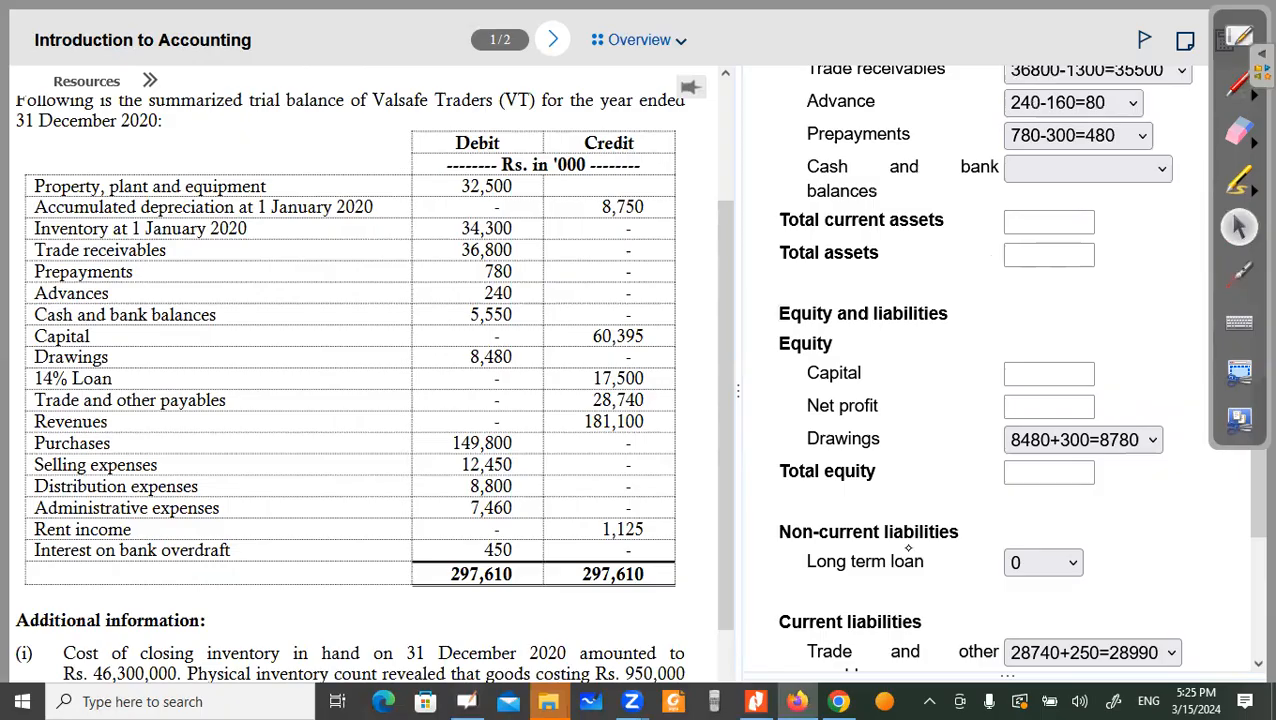
scroll(911, 561, up, 3)
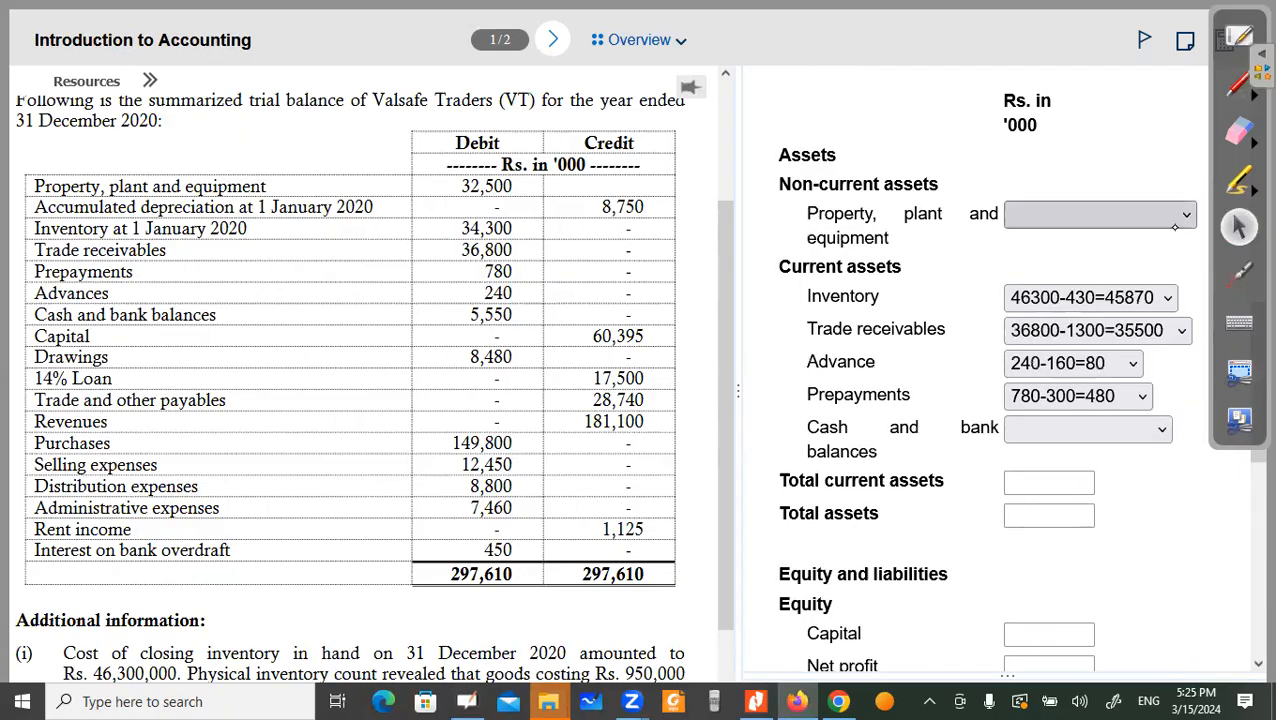
click(1146, 245)
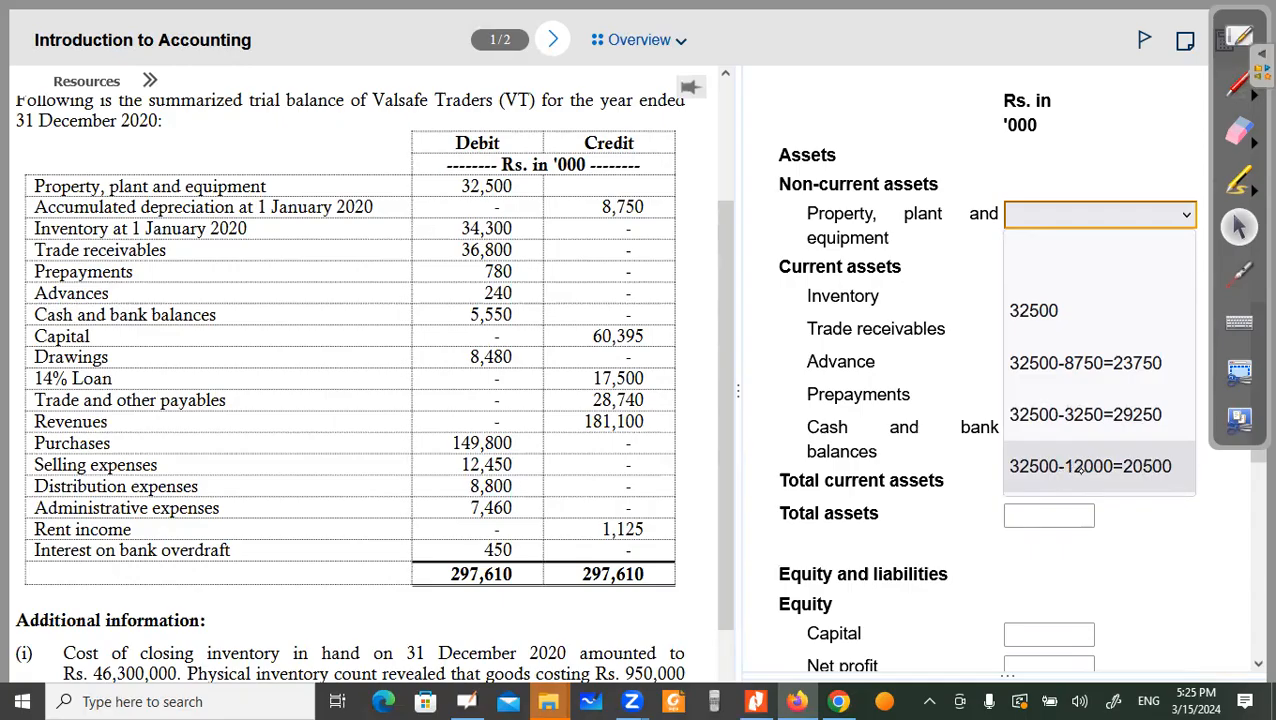
click(1102, 462)
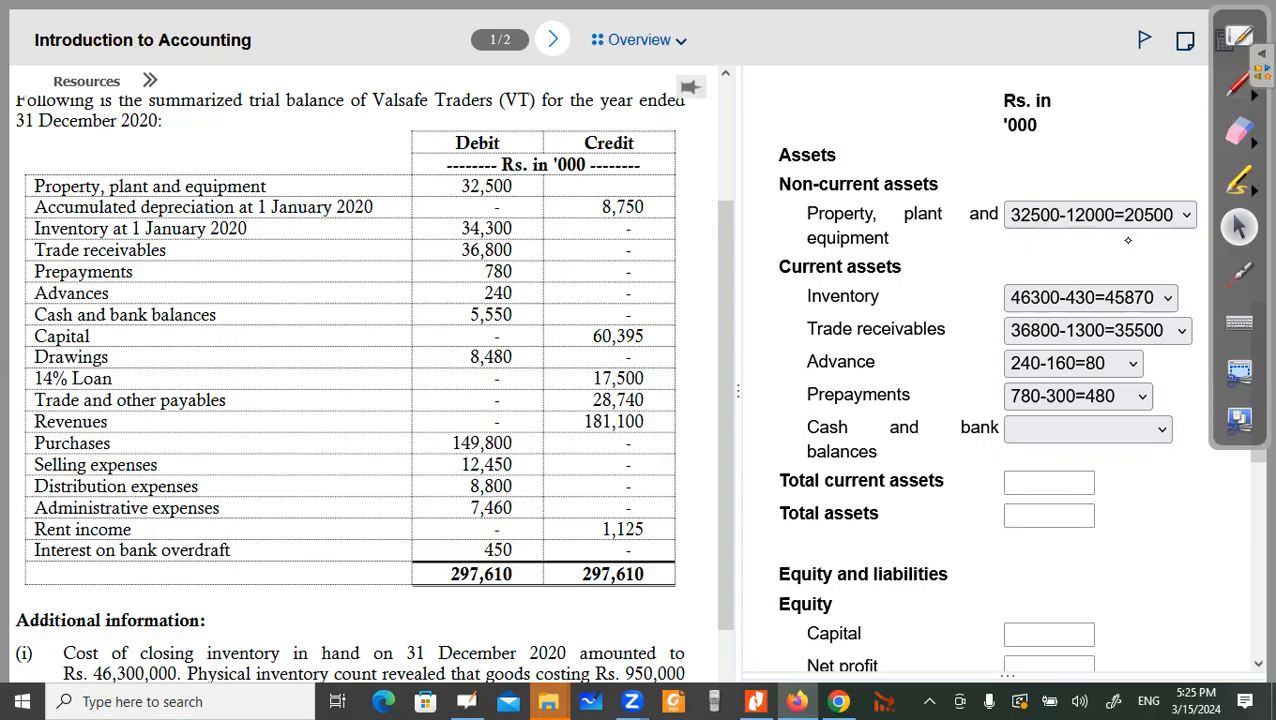
Step: Point out accumulated depreciation in the trial balance and examine note (vi) on dividing depreciation between distribution and administrative expenses
click(1239, 273)
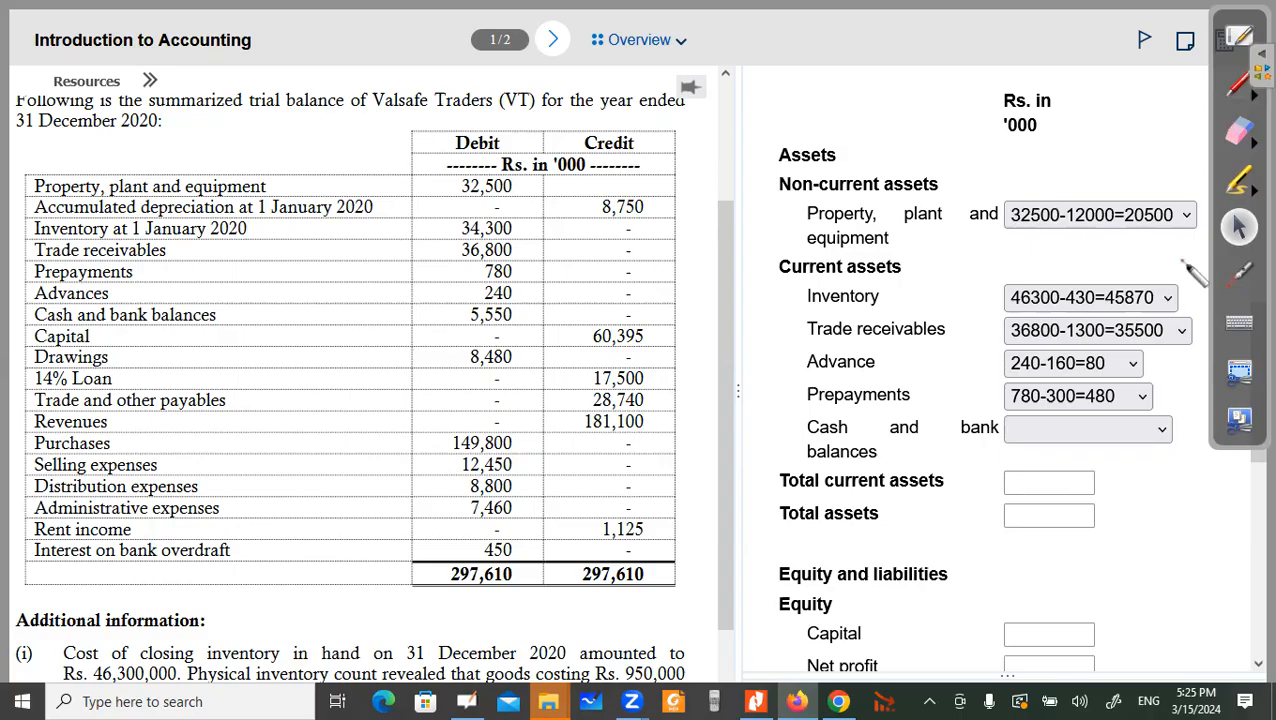
click(629, 211)
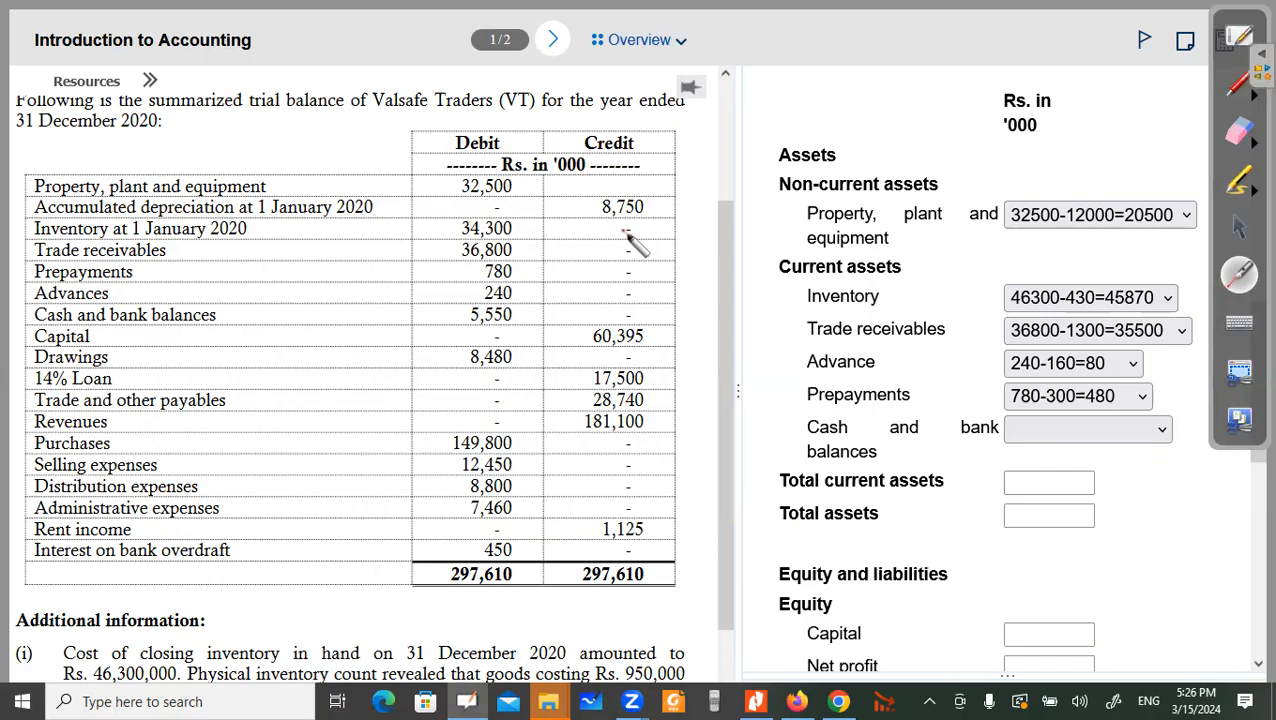
click(1237, 226)
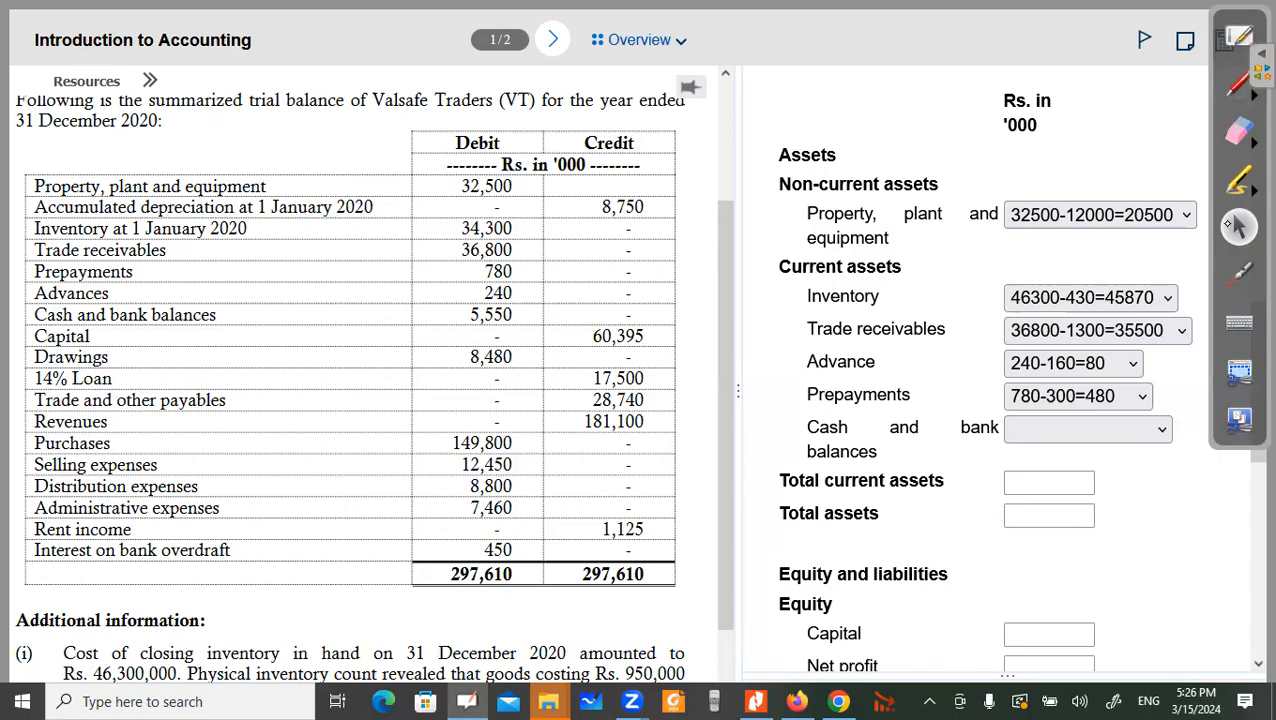
scroll(521, 495, down, 5)
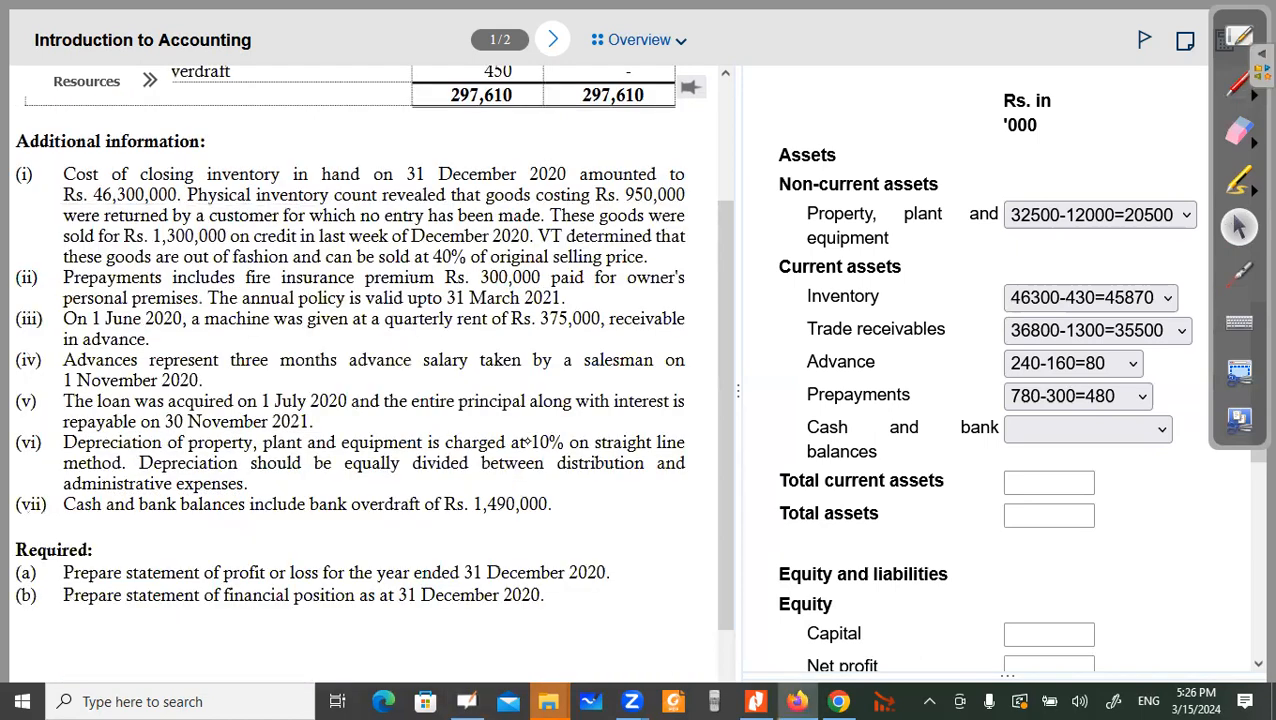
scroll(548, 468, down, 1)
click(1238, 274)
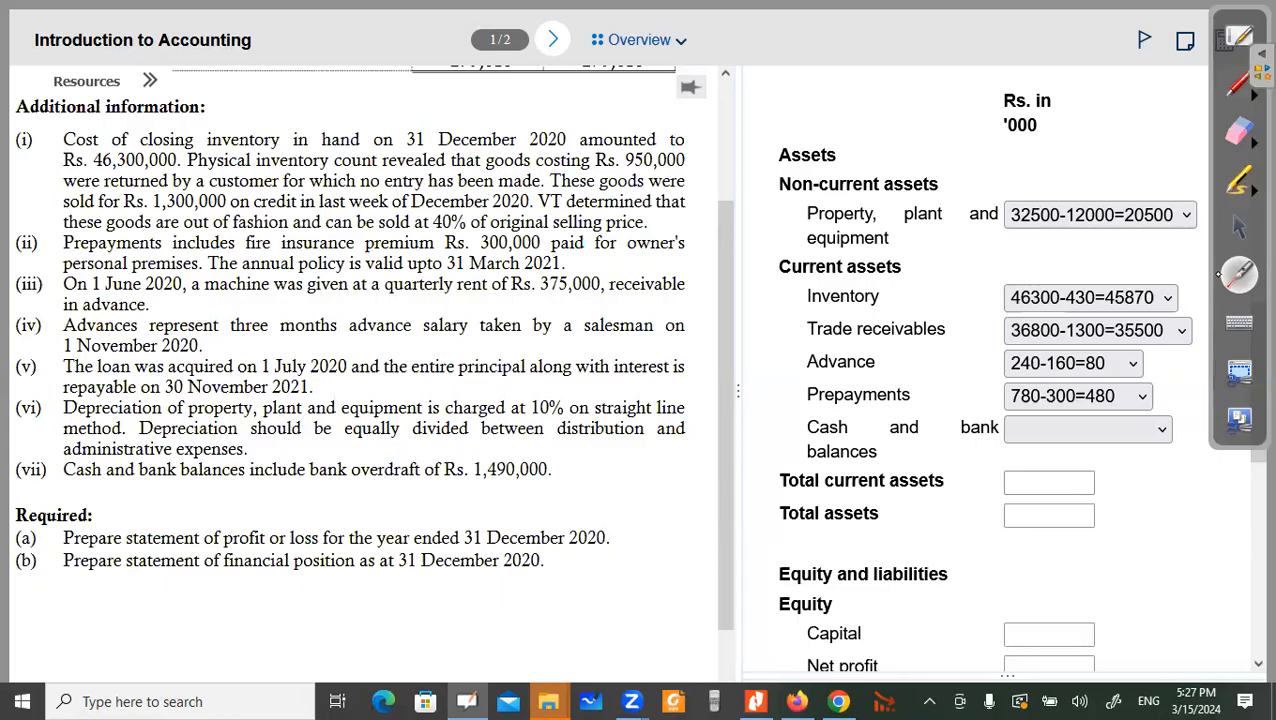
click(276, 440)
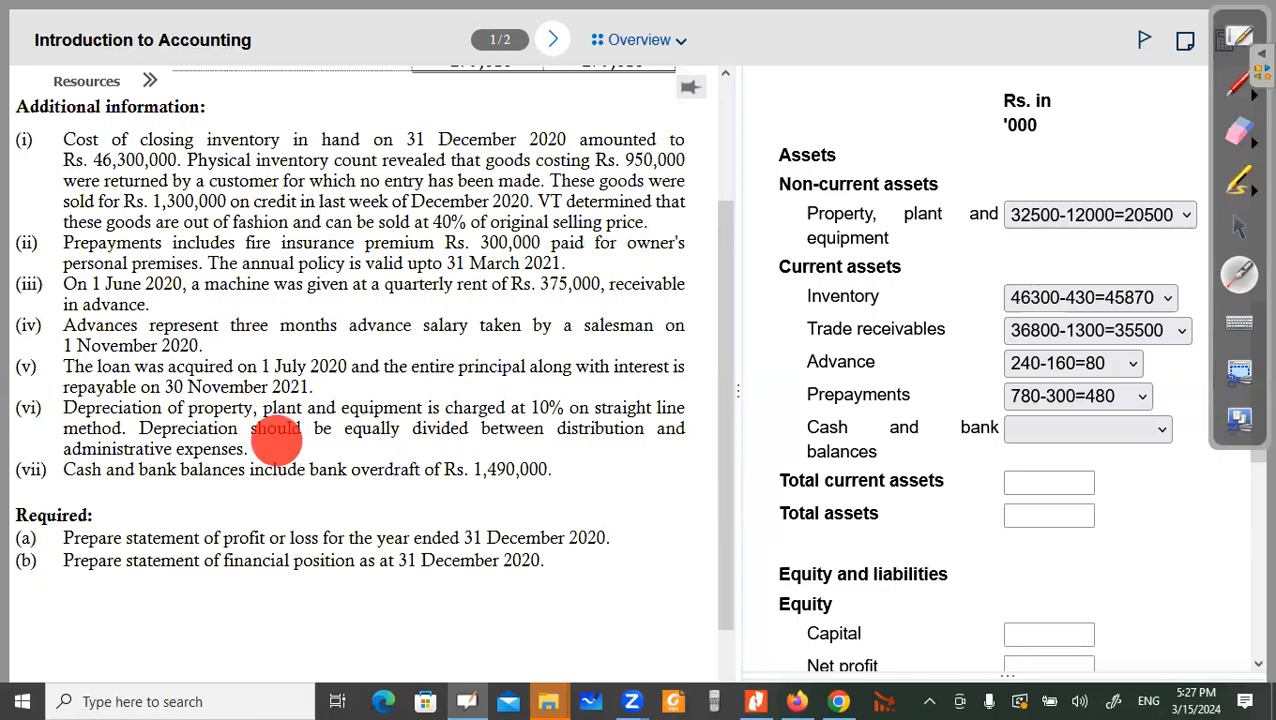
drag(276, 440, 379, 436)
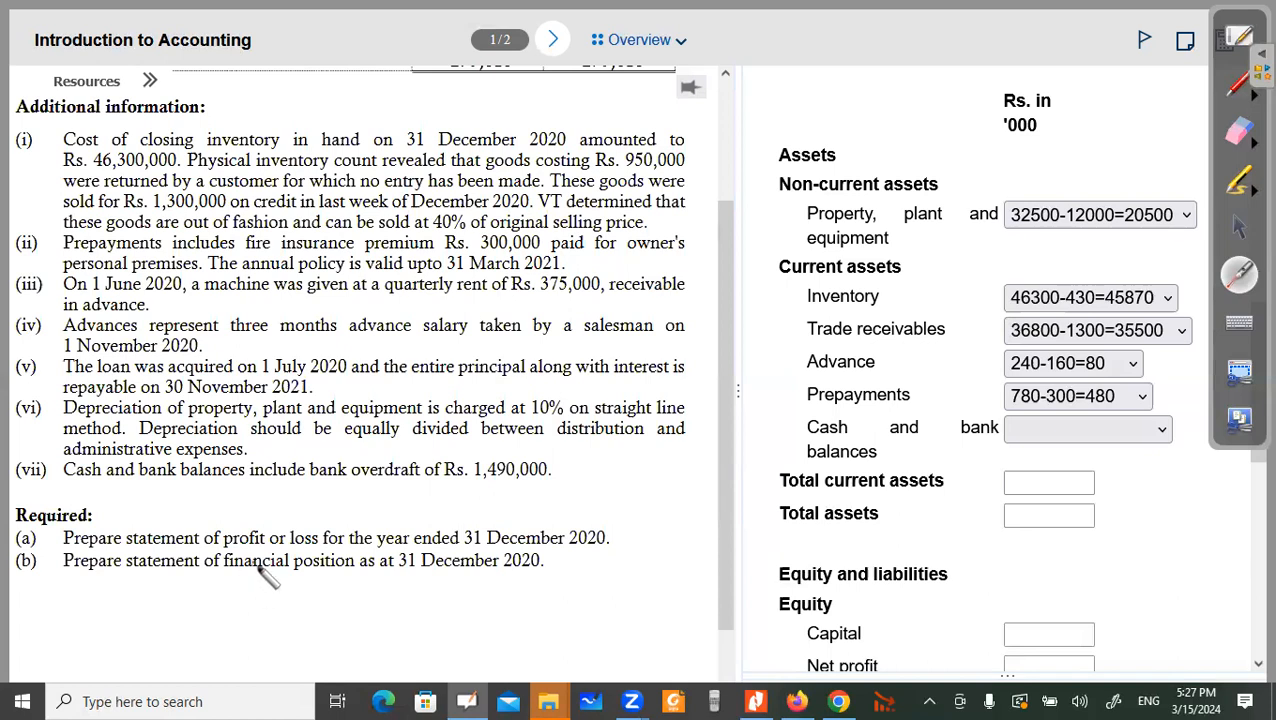
key(Escape)
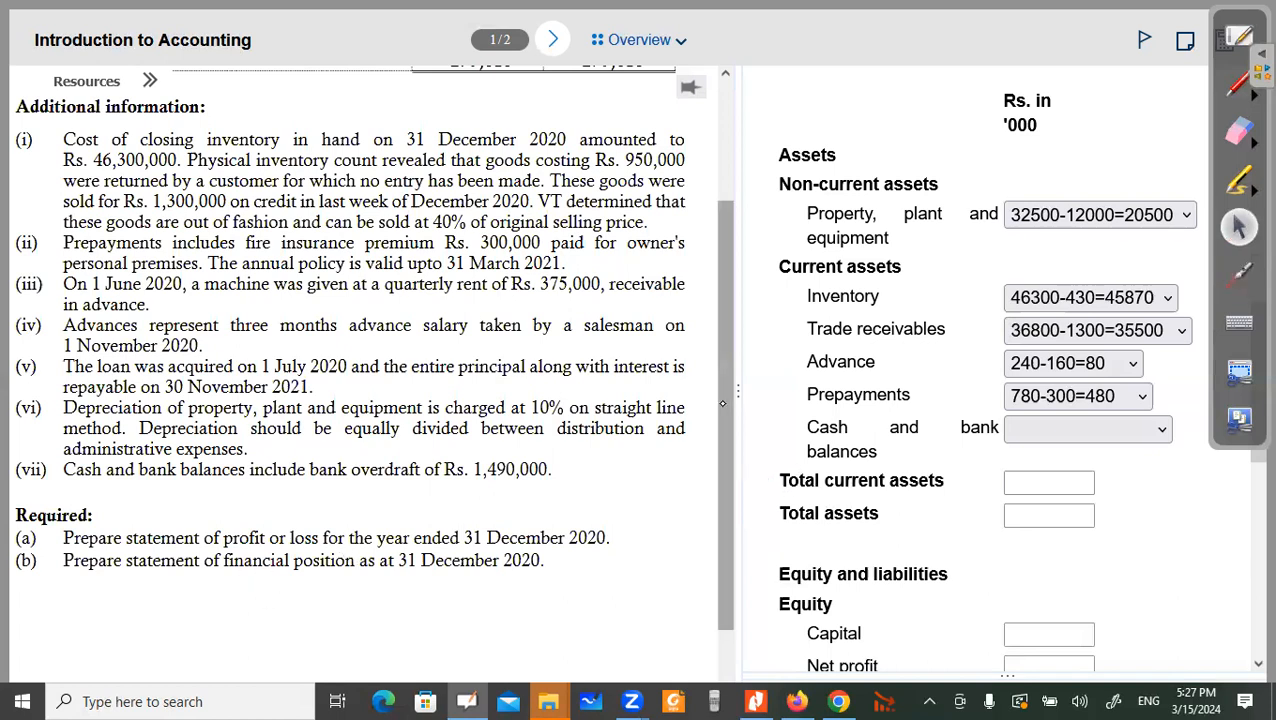
Step: Point out Distribution expenses in the trial balance and choose 8800+1625=10425 as the Distribution expense answer in the statement of profit or loss
scroll(600, 370, up, 2)
scroll(549, 534, up, 5)
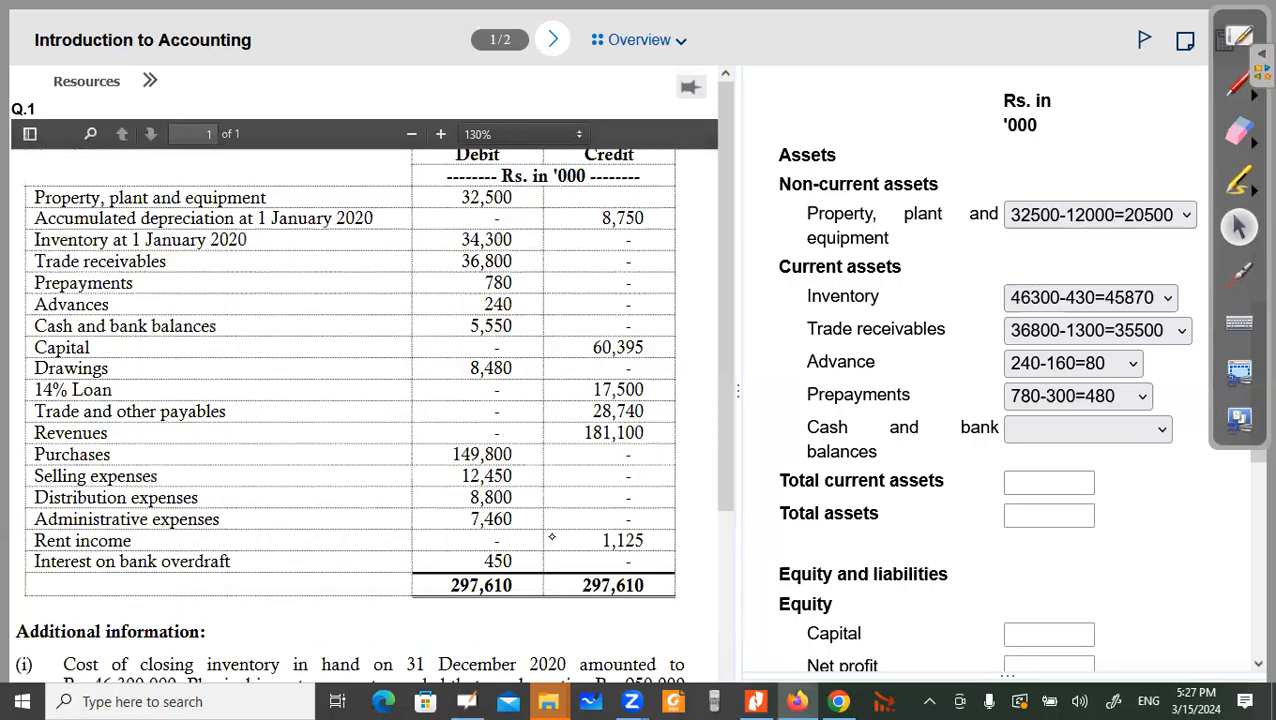
scroll(545, 533, down, 1)
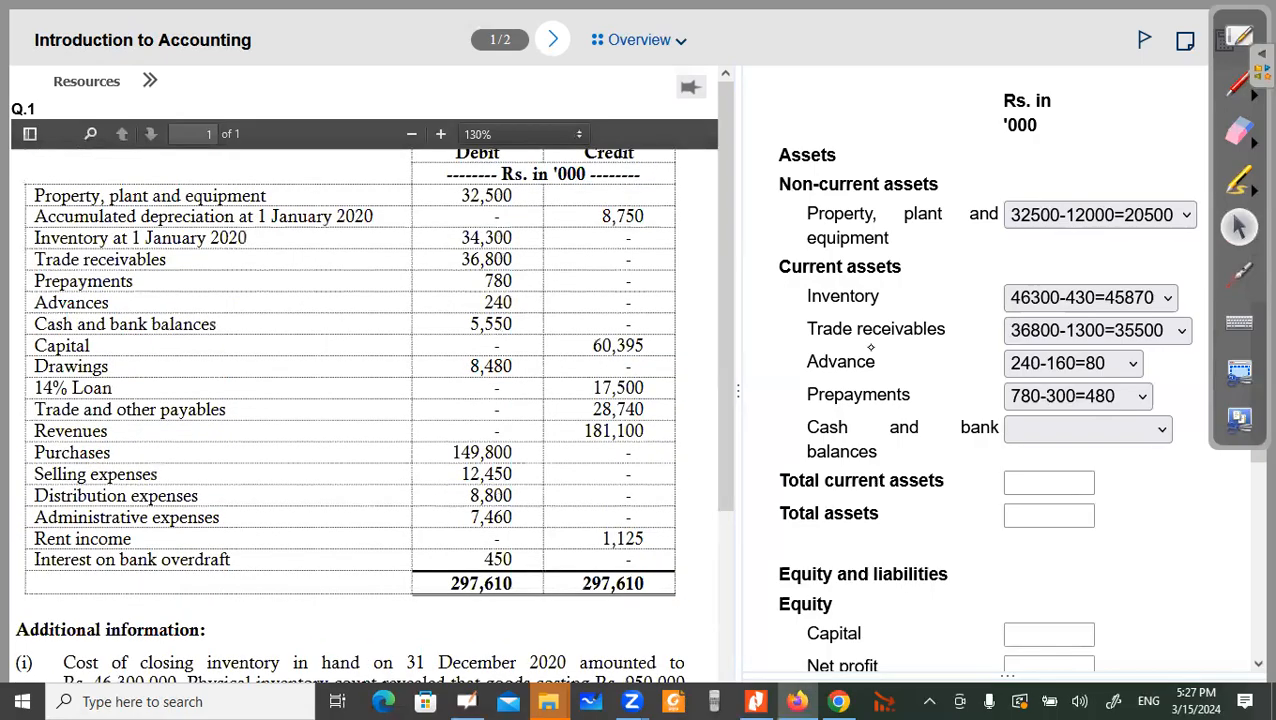
scroll(866, 525, up, 3)
scroll(835, 545, up, 3)
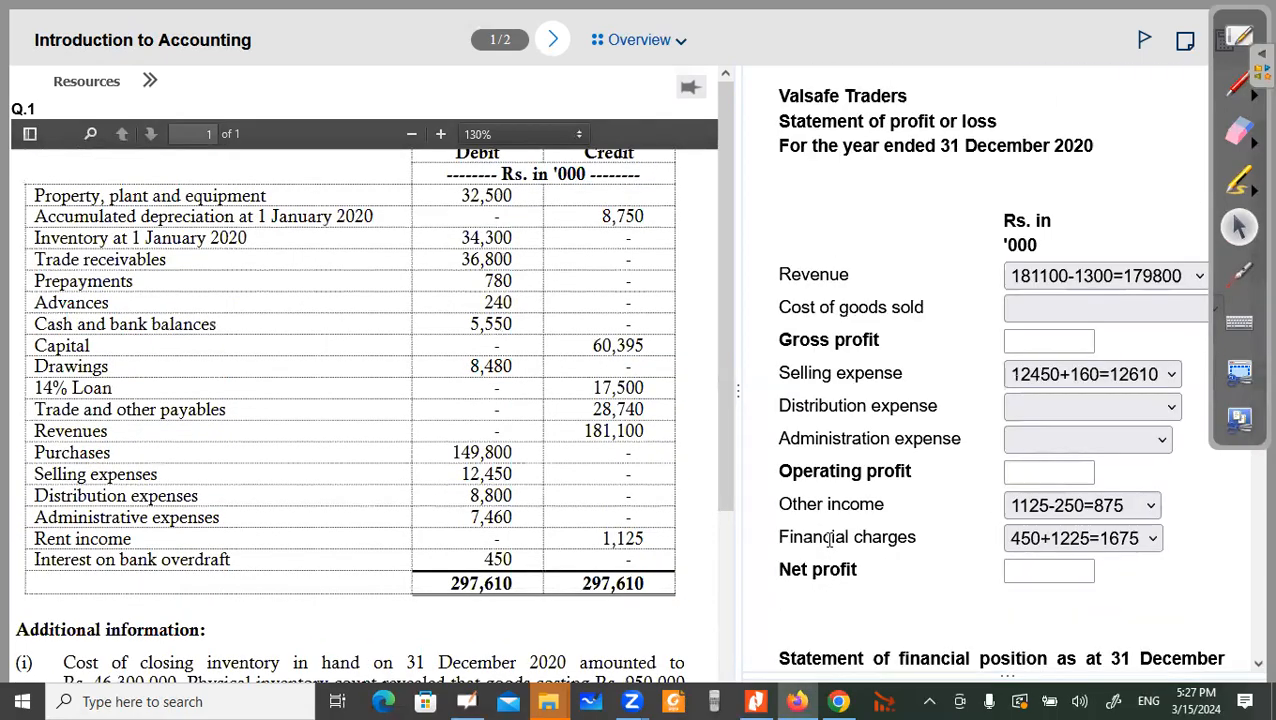
scroll(725, 663, down, 4)
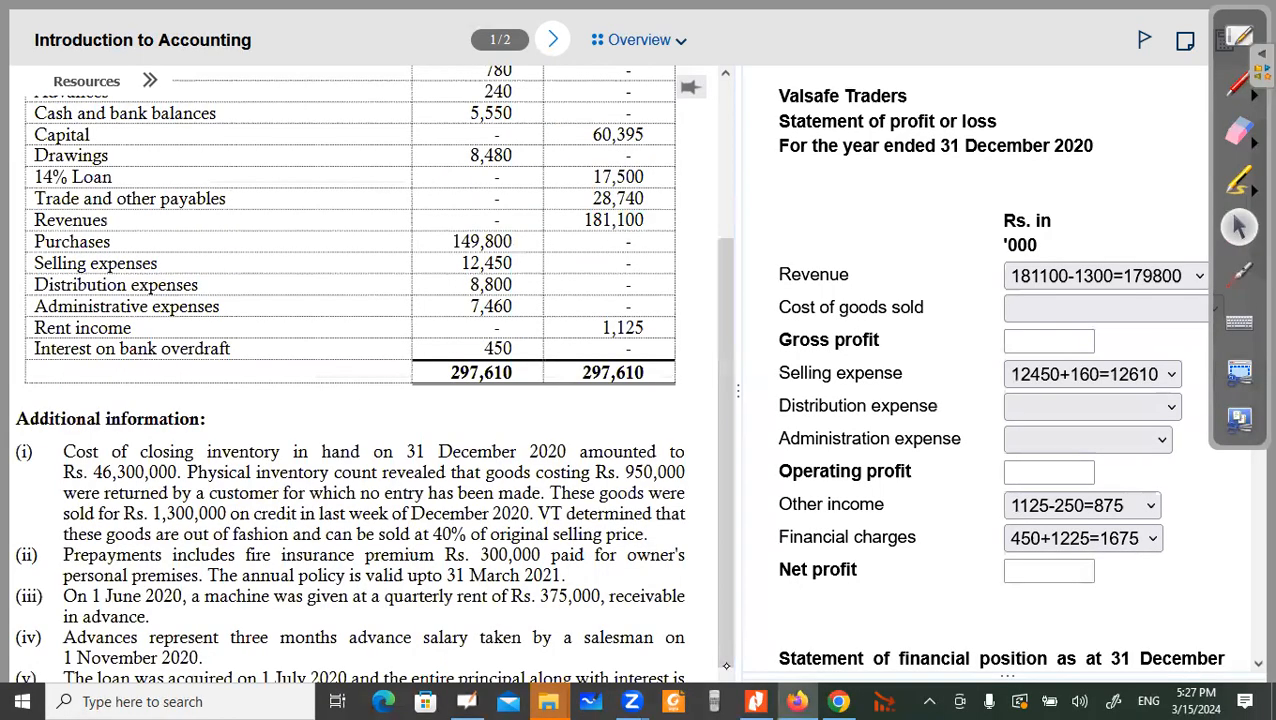
scroll(654, 611, down, 4)
click(1240, 271)
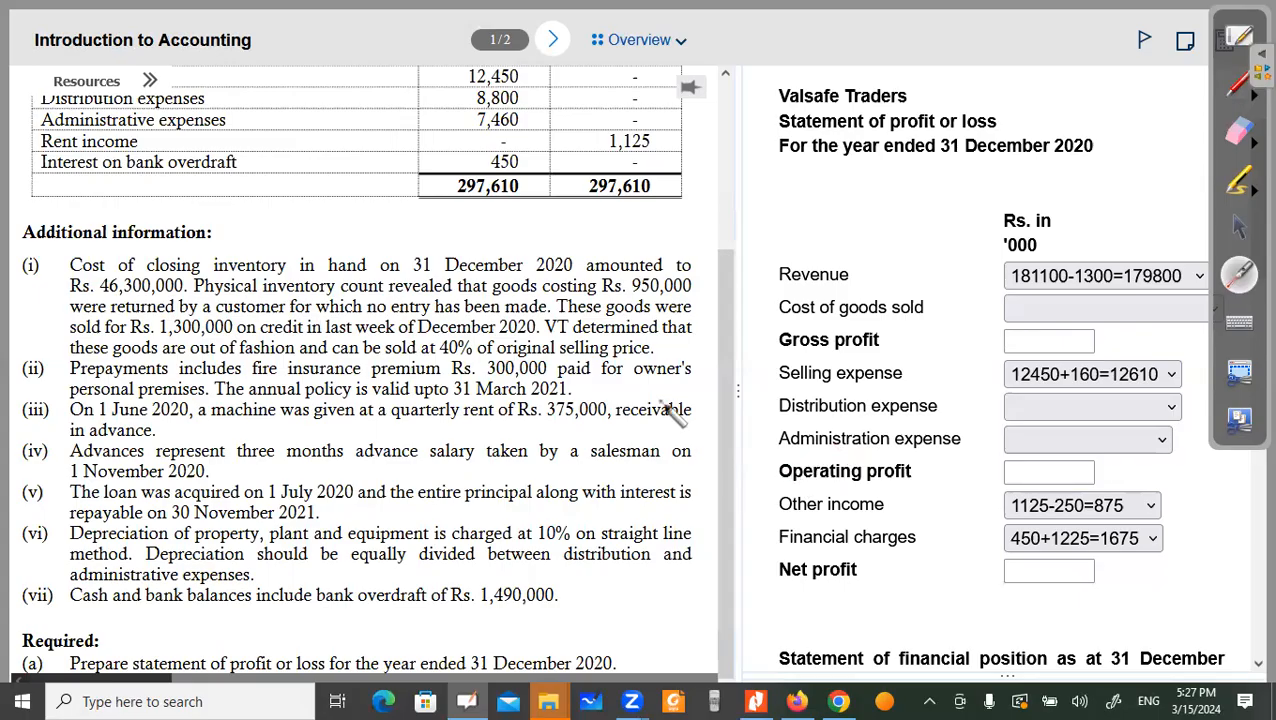
click(1238, 227)
scroll(558, 490, up, 2)
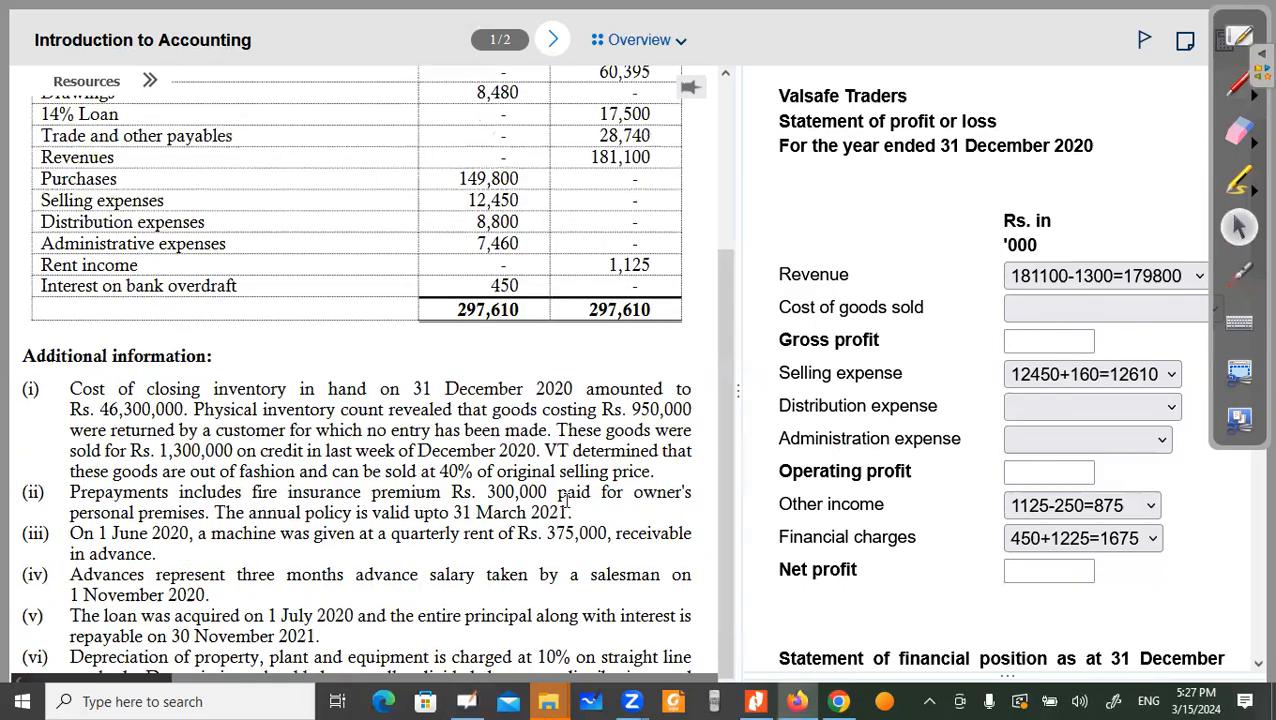
click(1238, 273)
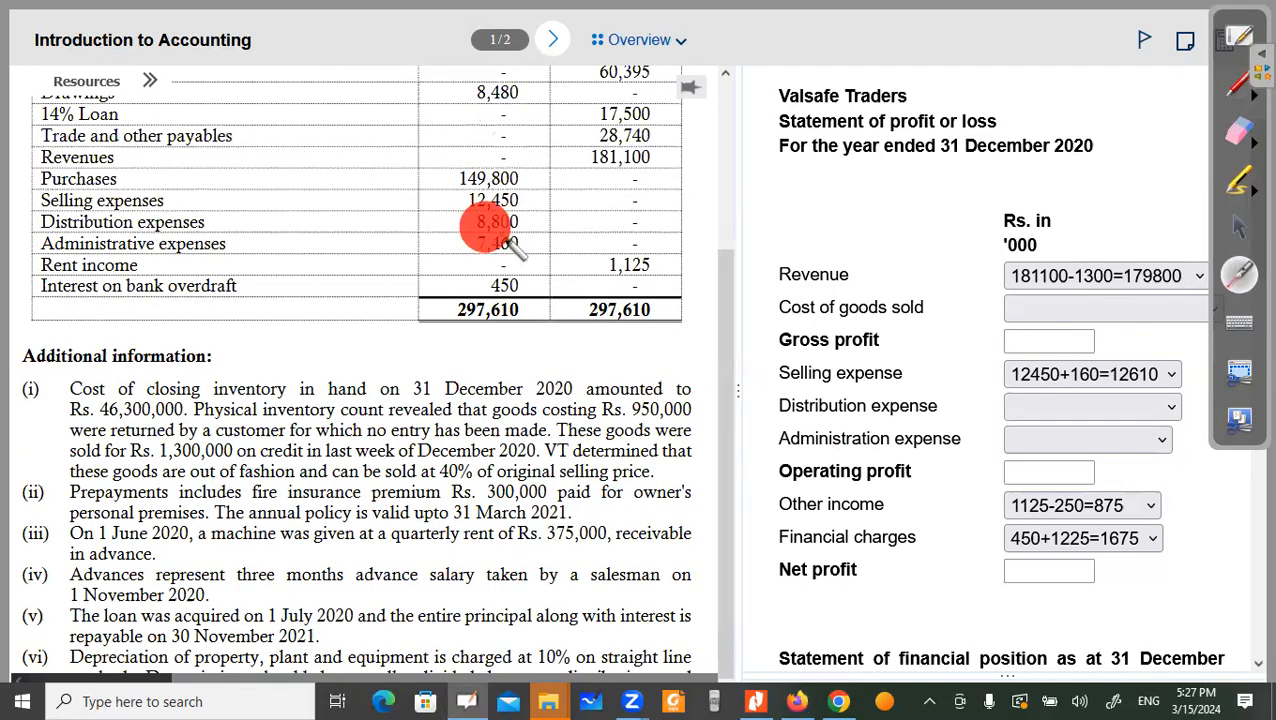
click(1222, 230)
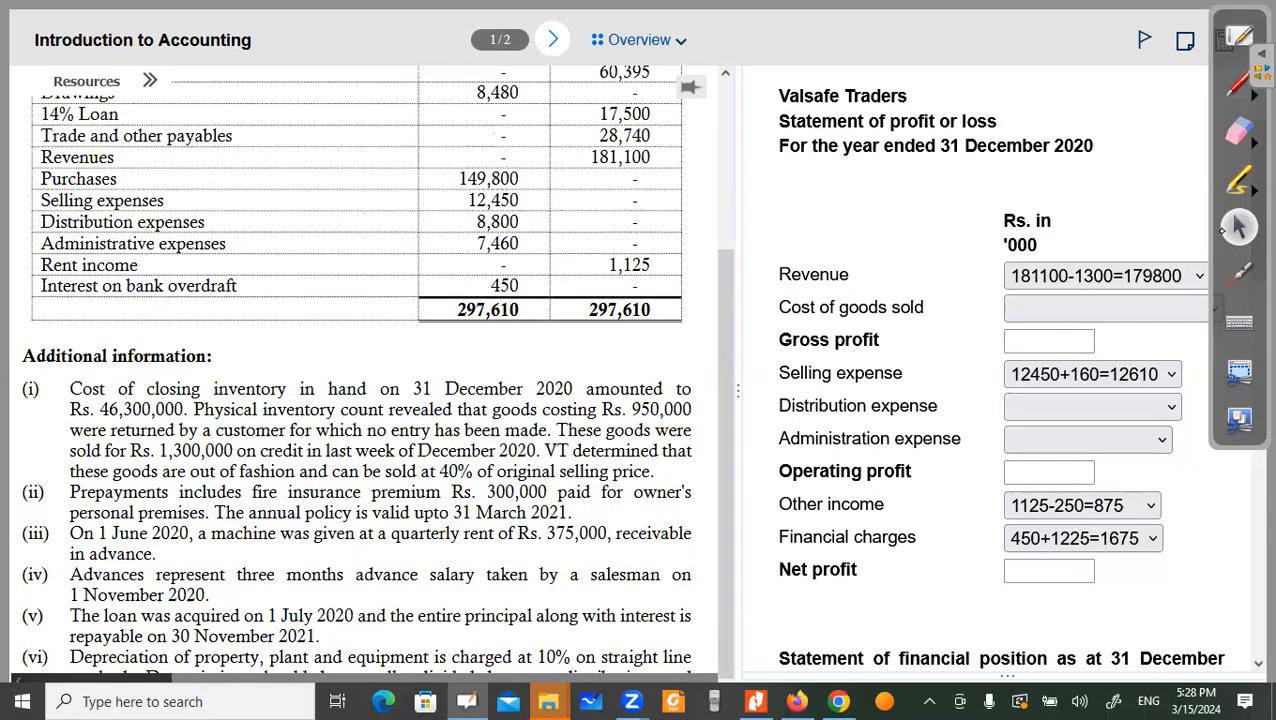
click(1155, 406)
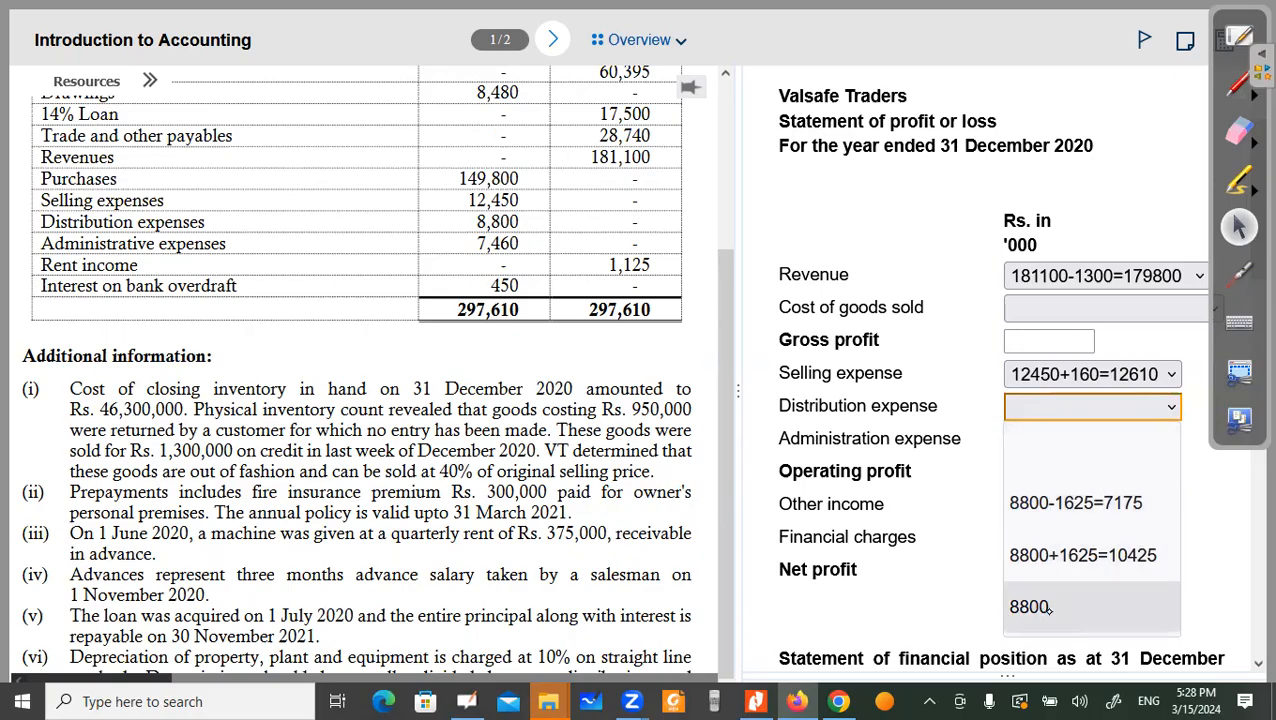
click(1014, 551)
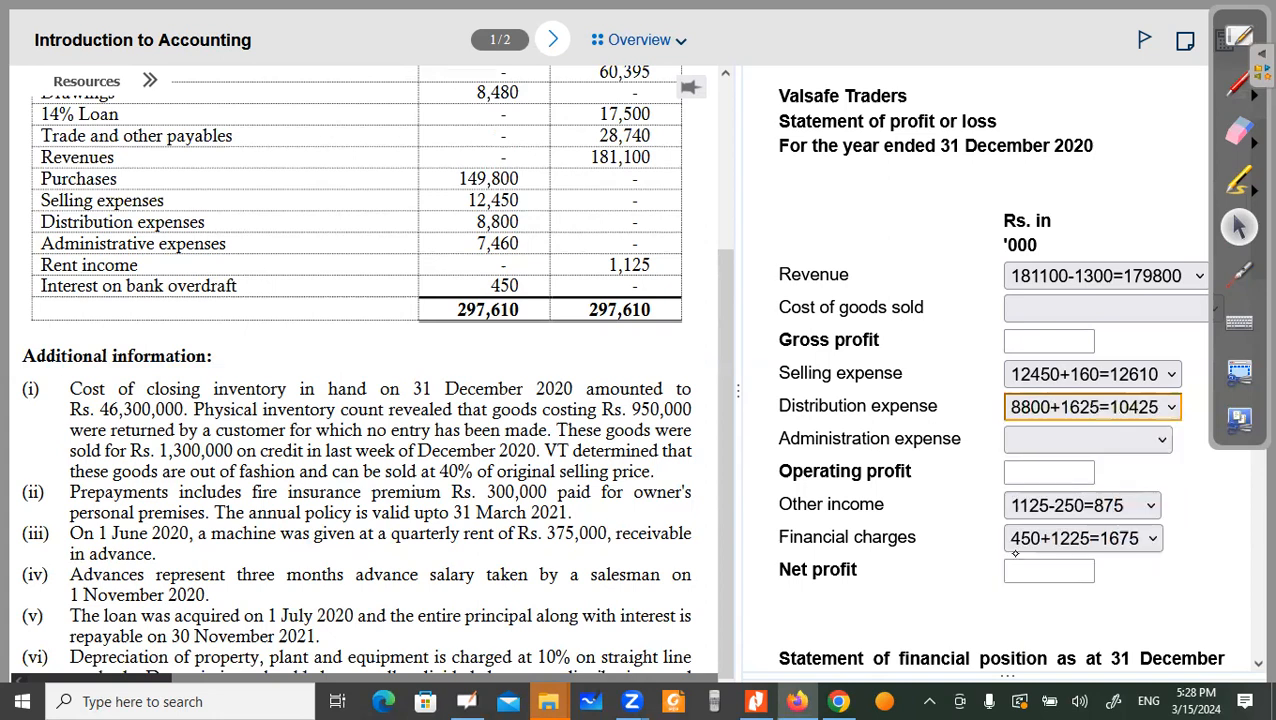
Step: Point out Administrative expenses in the trial balance and choose 7460+1625=9085 as the Administration expense answer in the statement of profit or loss
key(ctrl+shift+l)
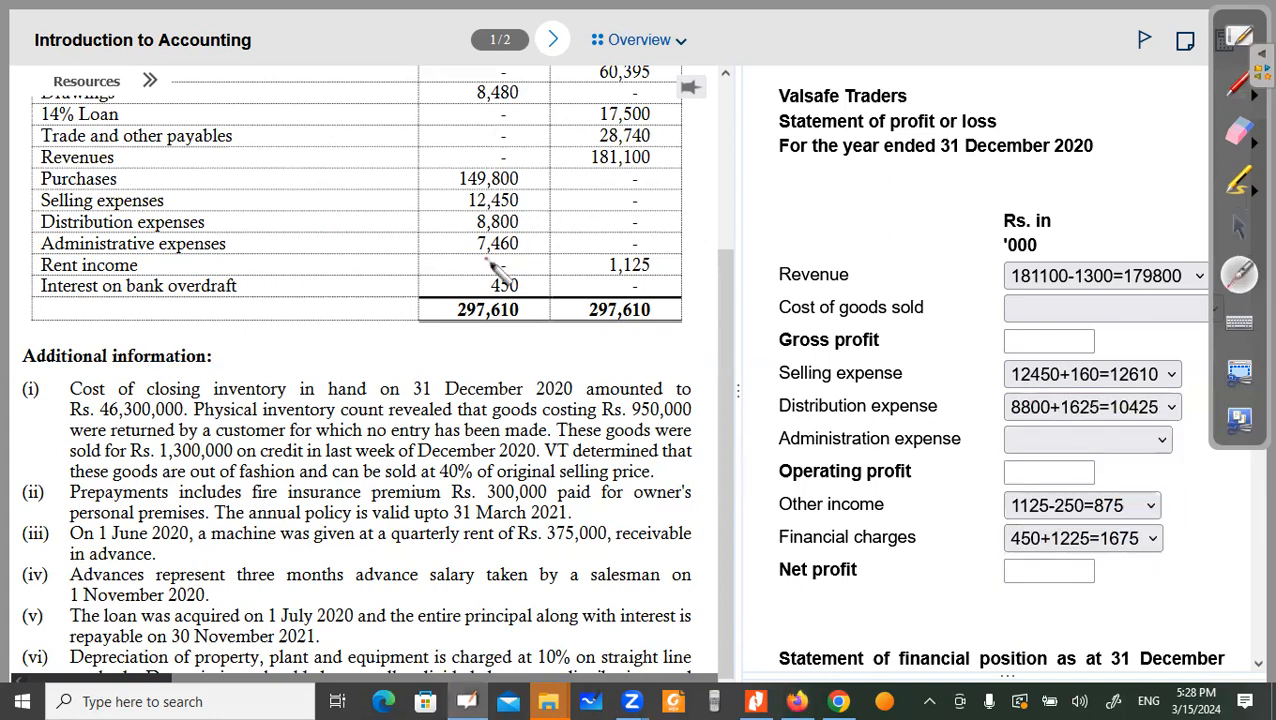
key(Escape)
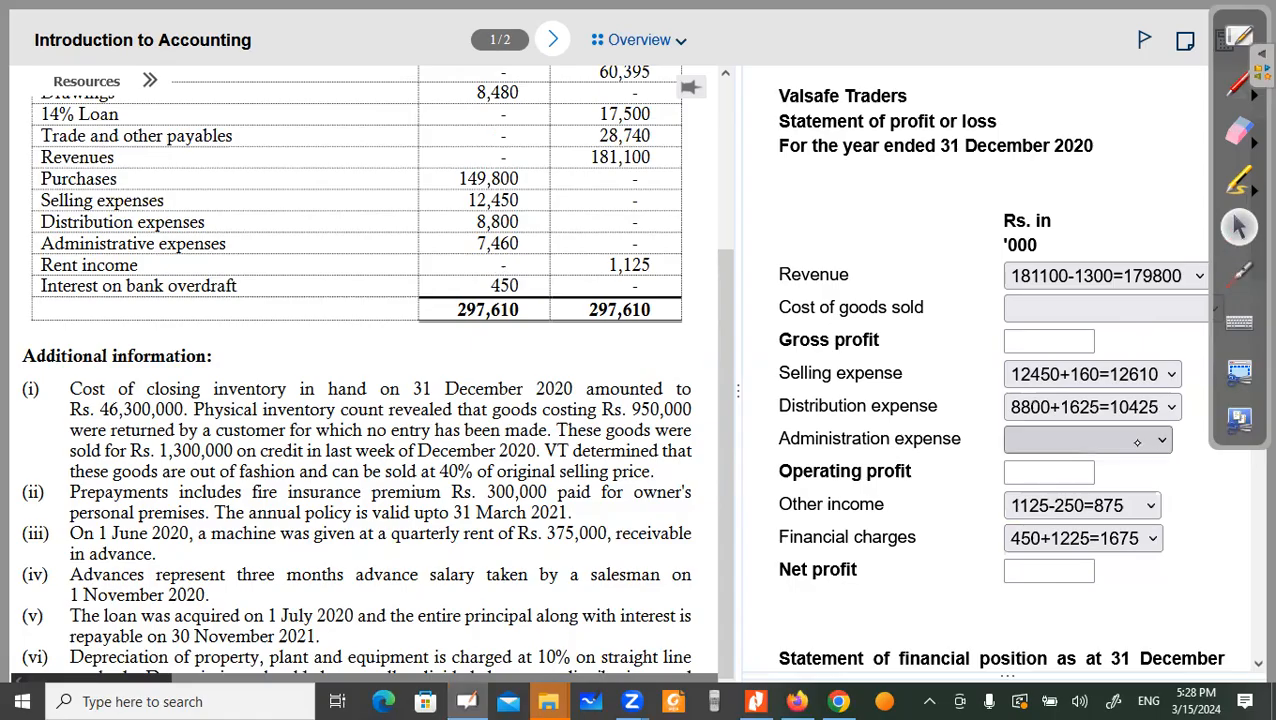
click(1145, 449)
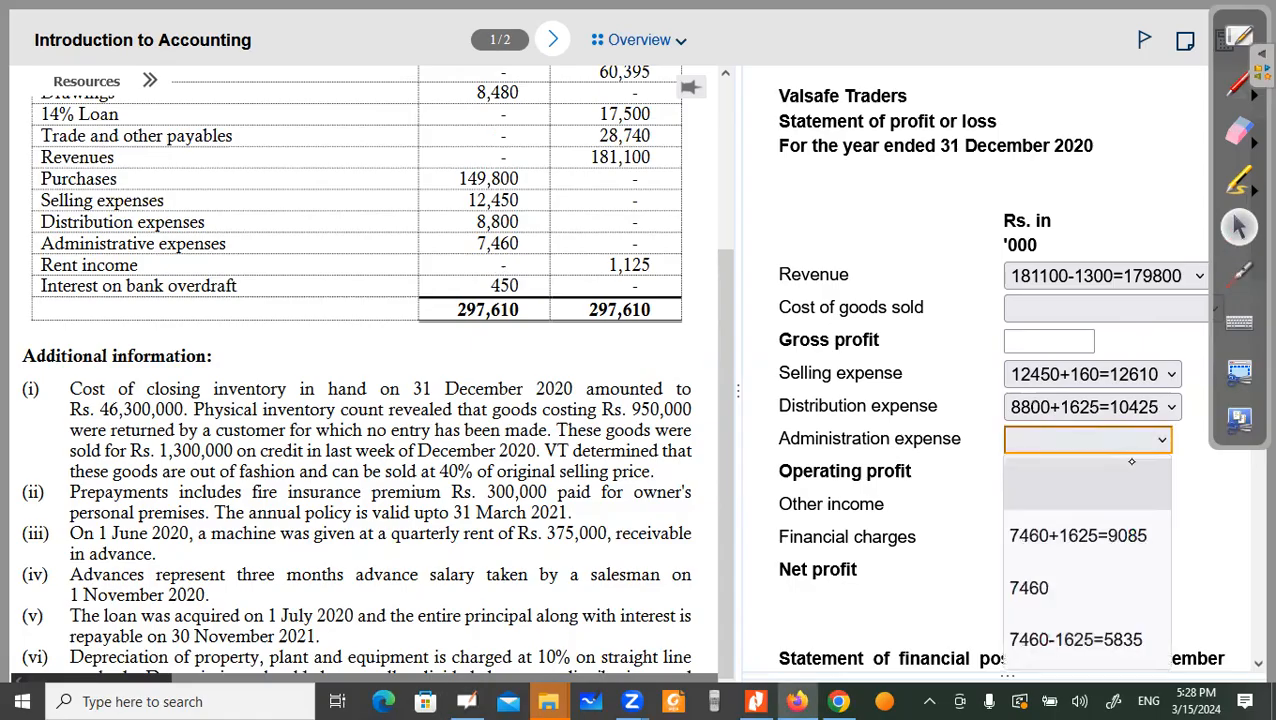
click(1072, 532)
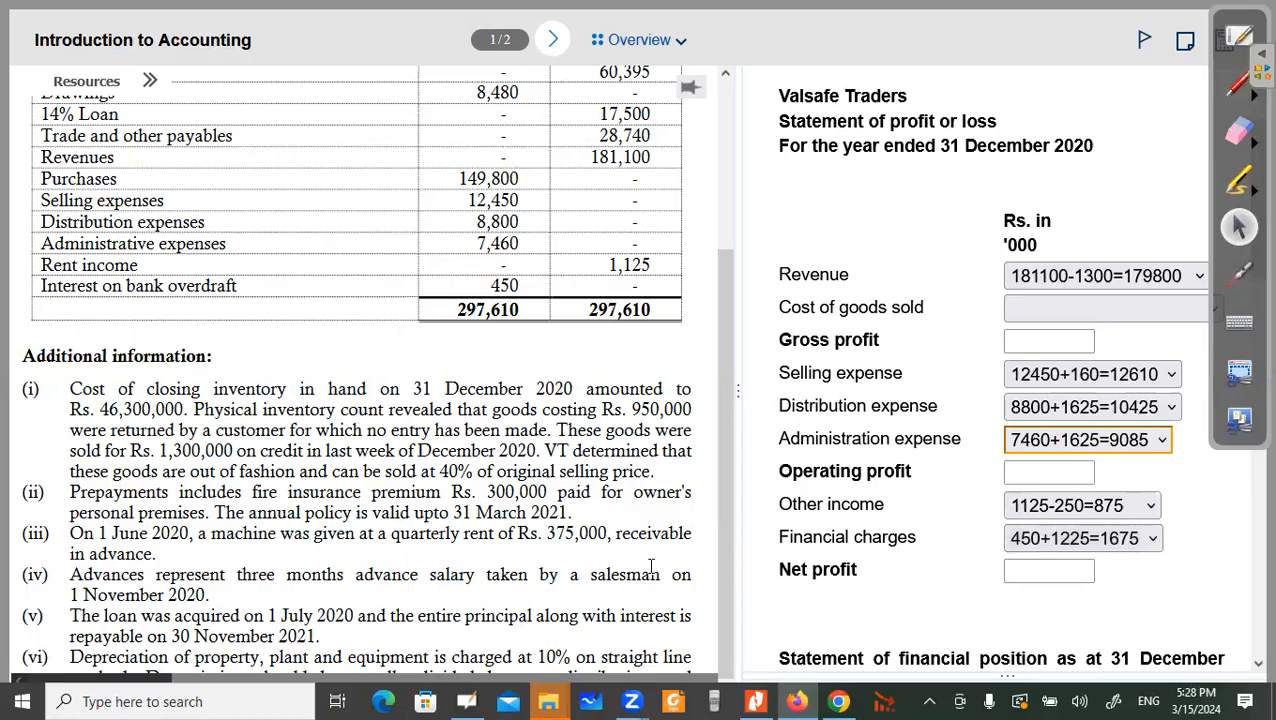
Step: Examine note (vii) on the bank overdraft included in cash and bank balances and look over the financial statements
scroll(638, 513, down, 2)
scroll(614, 490, down, 1)
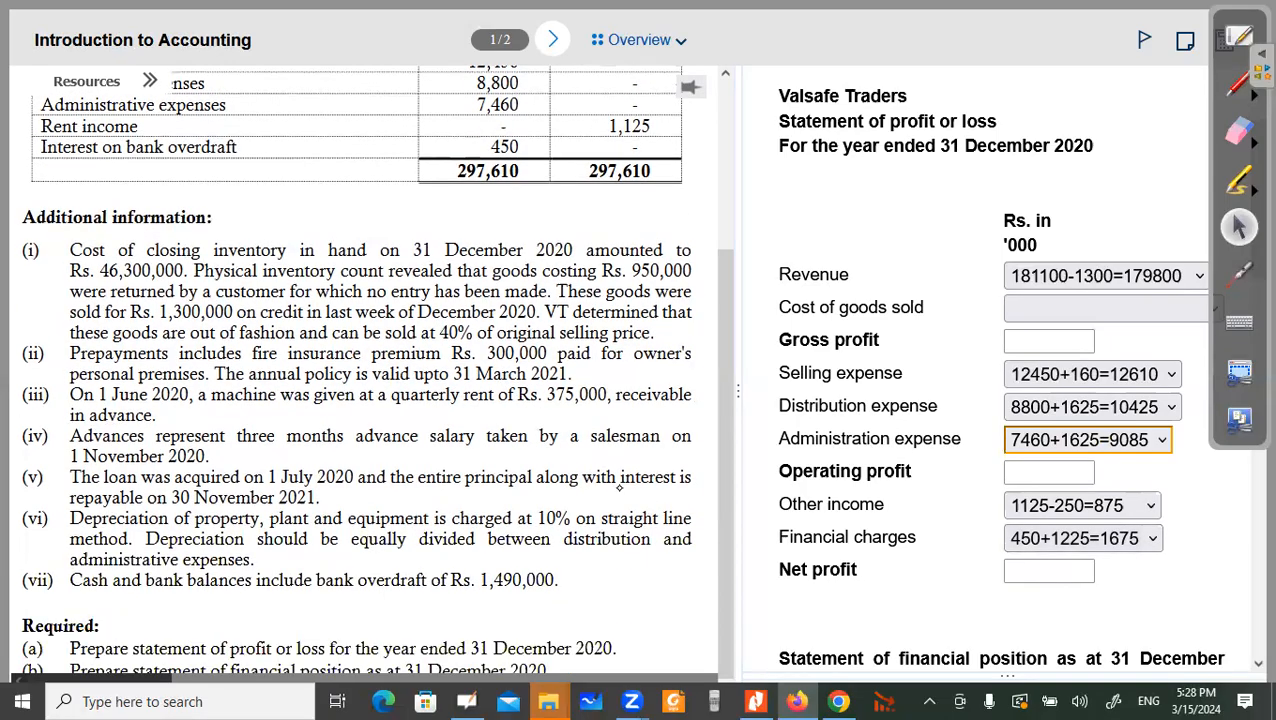
scroll(555, 500, down, 1)
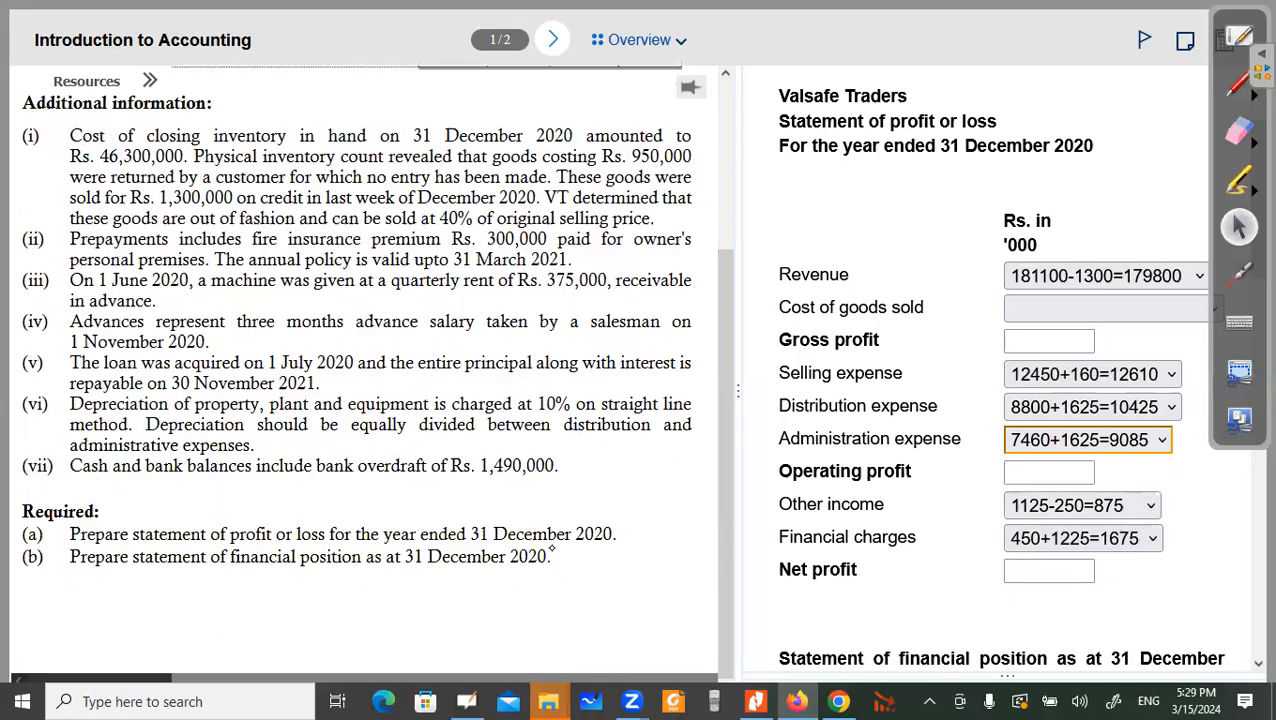
scroll(555, 541, down, 1)
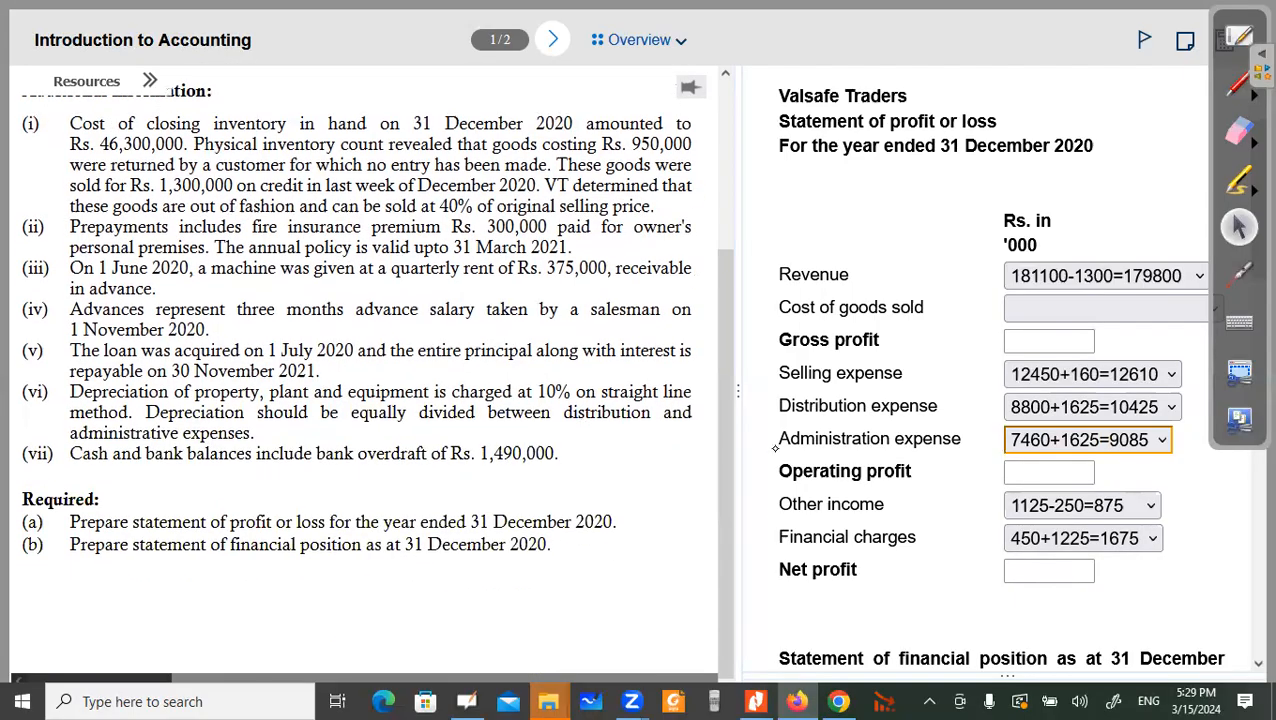
scroll(774, 459, down, 3)
scroll(738, 377, down, 1)
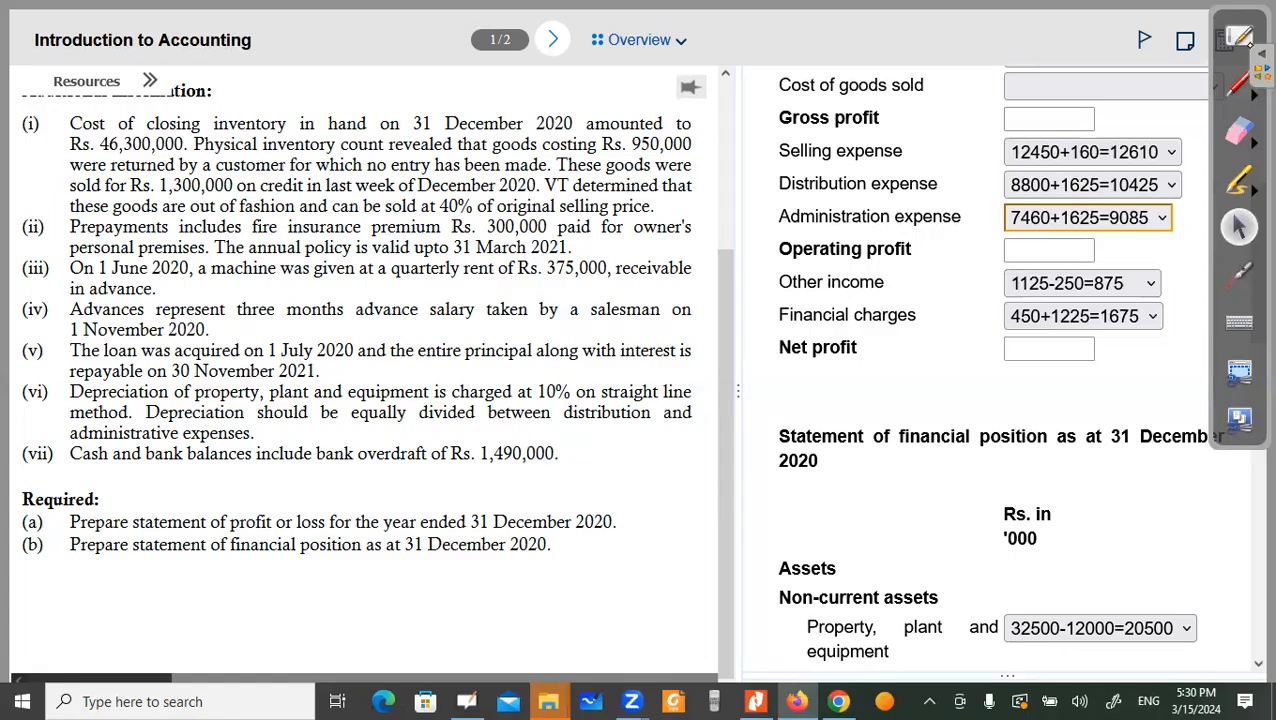
Step: Switch to the OpenBoard whiteboard, add a blank page and handwrite the equation x - 2 = 8
click(1238, 36)
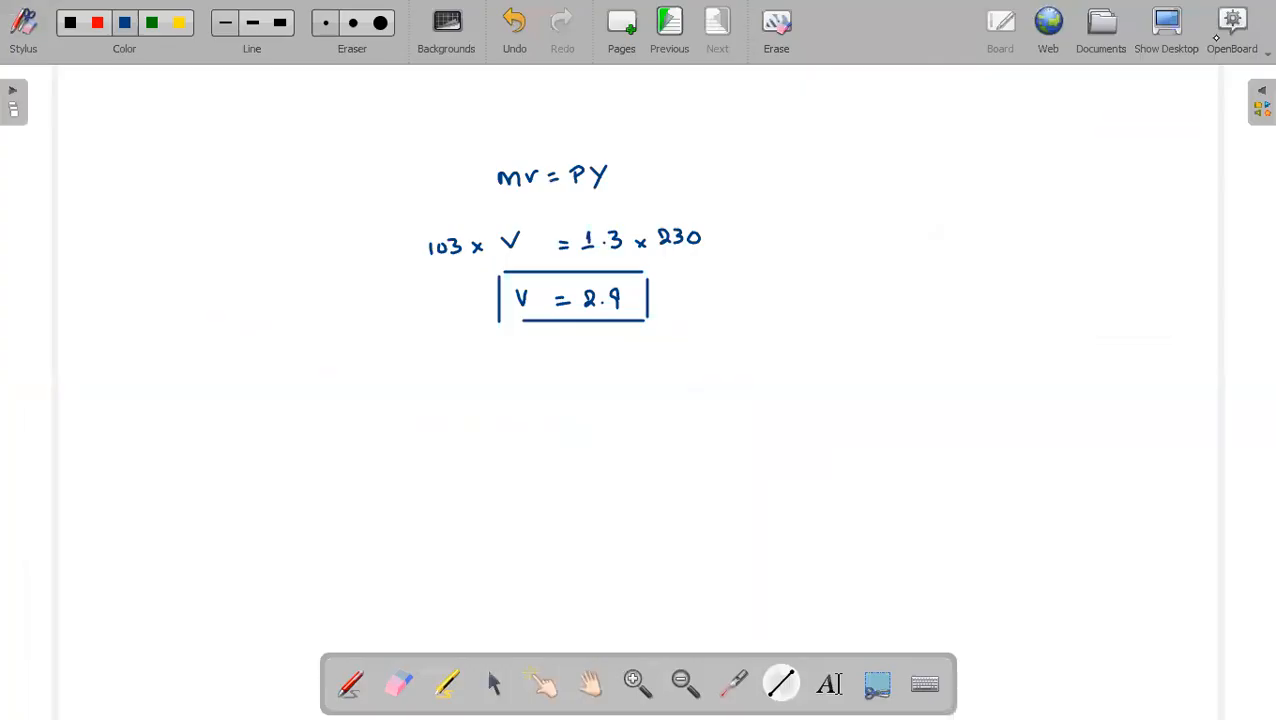
click(616, 52)
click(342, 676)
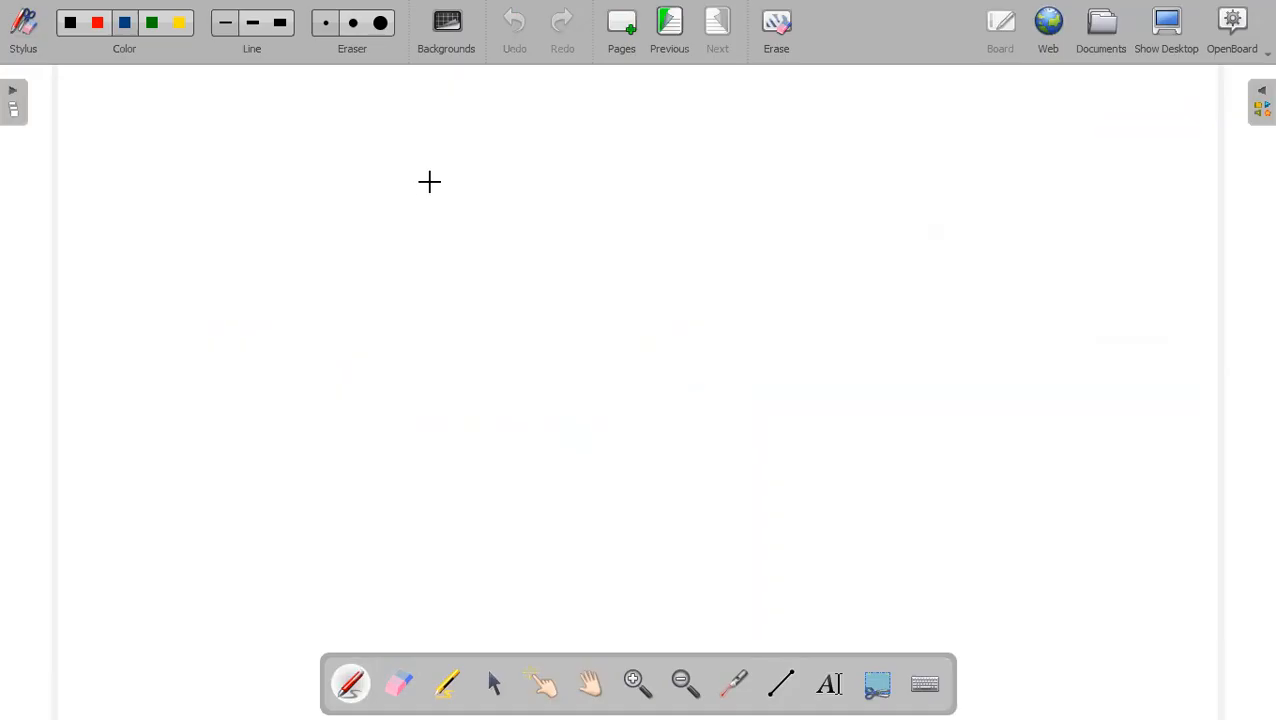
drag(425, 179, 507, 188)
mouse_move(522, 177)
mouse_down()
mouse_move(535, 186)
mouse_move(559, 169)
mouse_up()
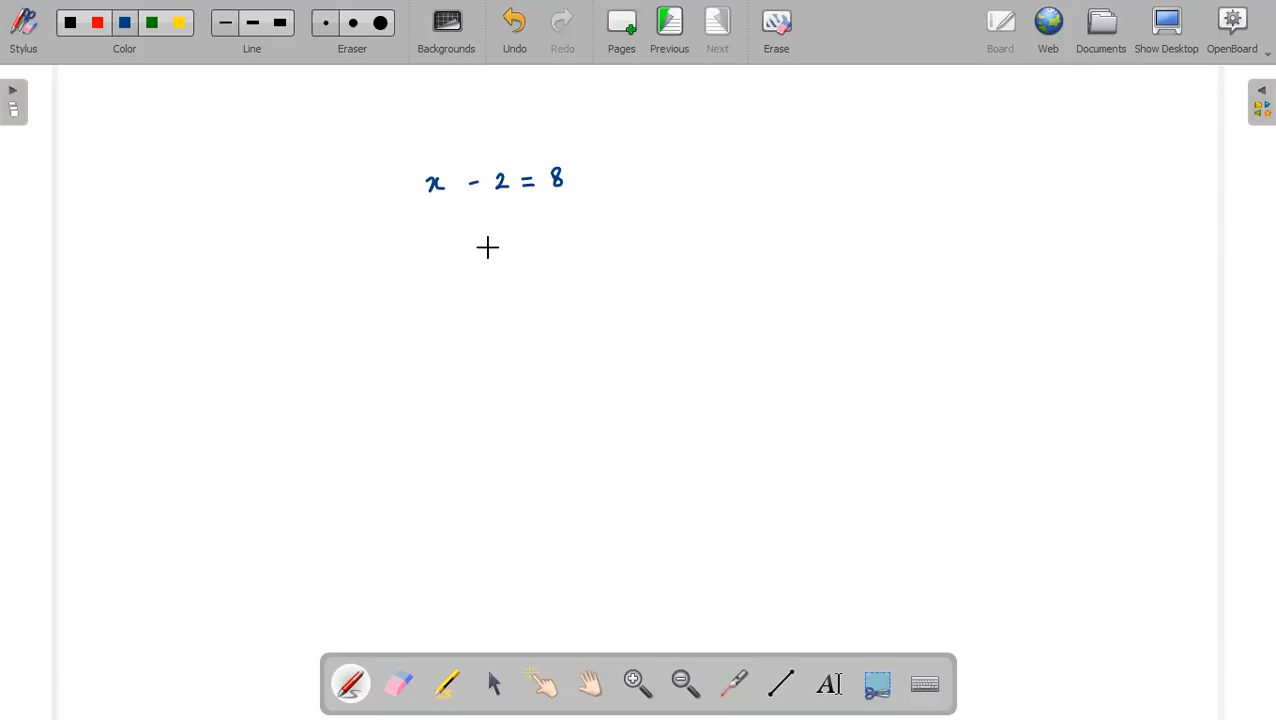
Step: Point out the 2 and its move to the other side of the handwritten equation x - 2 = 8
click(733, 683)
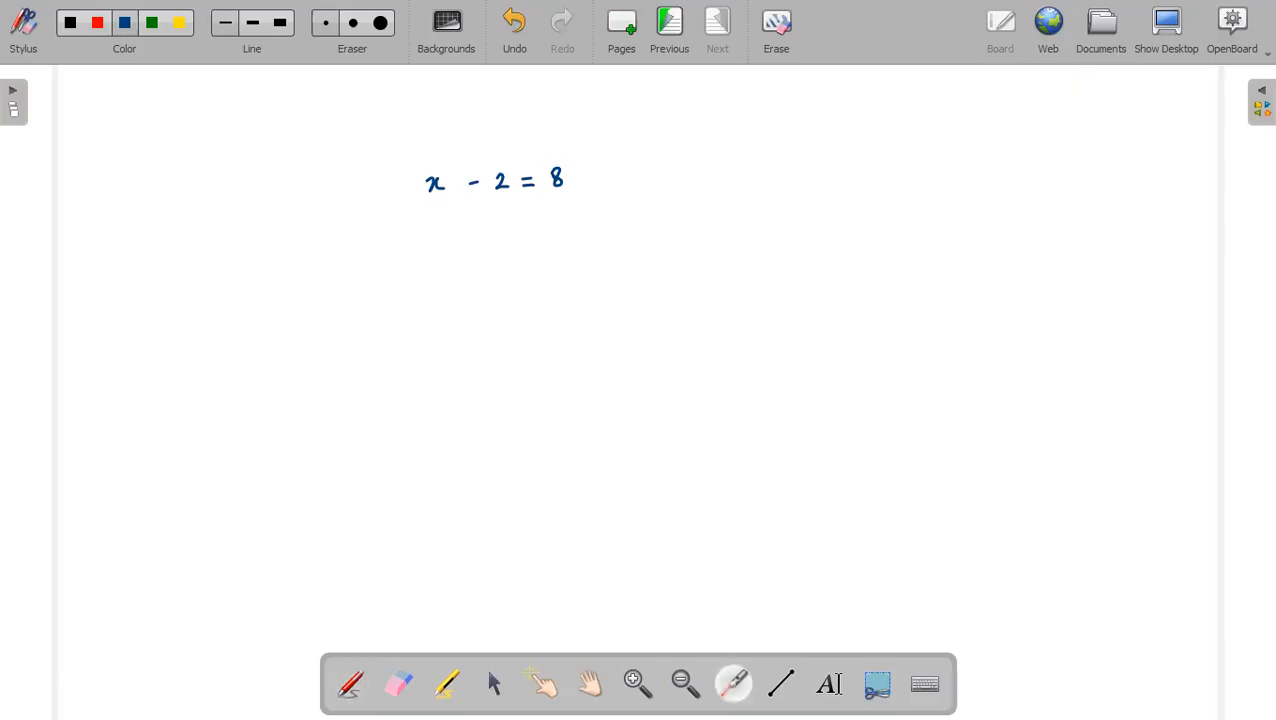
click(493, 181)
drag(493, 181, 590, 180)
click(636, 684)
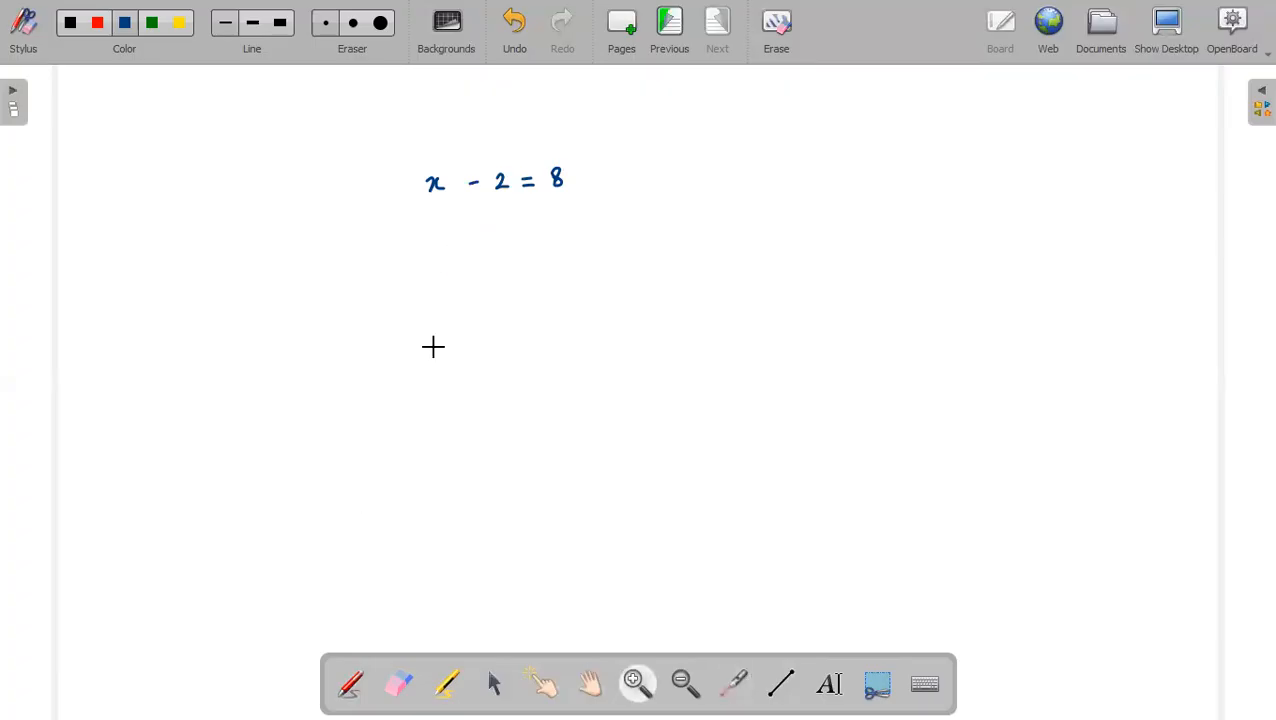
Step: Handwrite x = 8 + 2 and the solution line beneath the equation, and return to the exam paper
click(350, 684)
drag(453, 292, 455, 306)
mouse_move(468, 291)
mouse_down()
mouse_move(469, 306)
mouse_move(535, 289)
mouse_up()
mouse_move(555, 290)
mouse_down()
mouse_move(555, 302)
mouse_move(586, 300)
mouse_up()
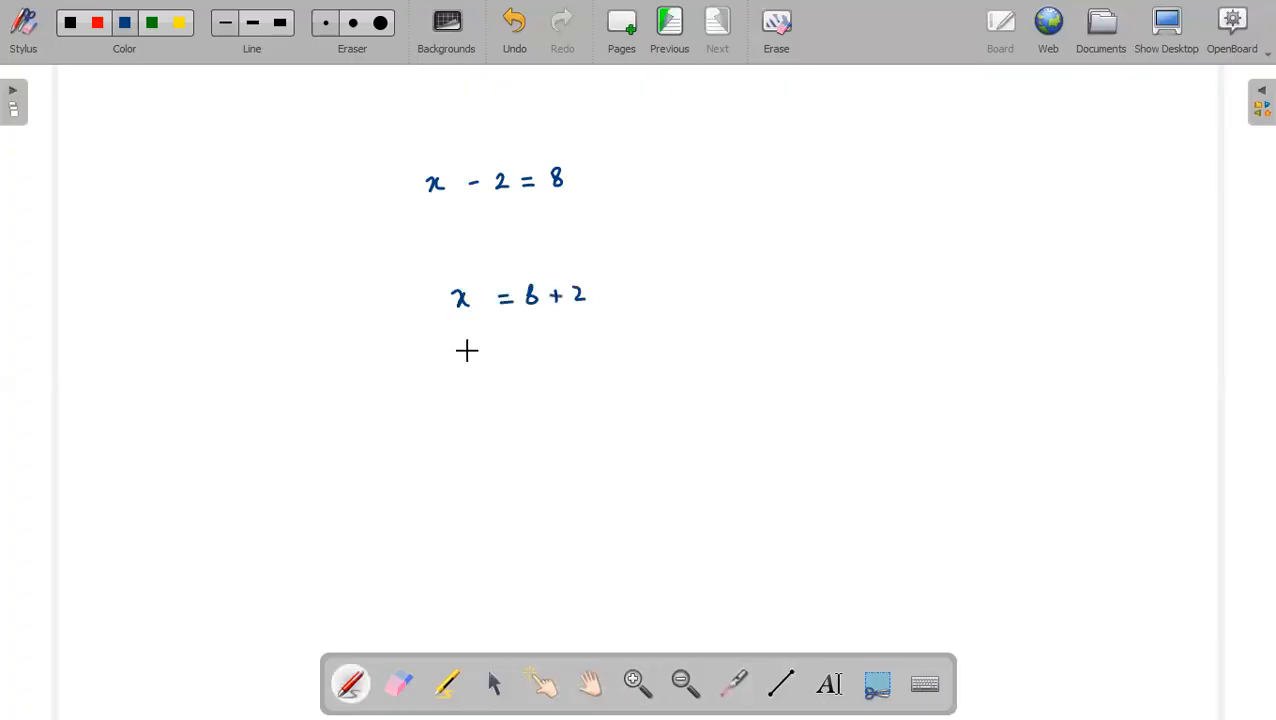
mouse_move(465, 349)
mouse_down()
mouse_move(481, 364)
mouse_move(518, 351)
mouse_up()
mouse_move(542, 346)
mouse_down()
mouse_move(543, 360)
mouse_move(552, 347)
mouse_up()
click(1145, 62)
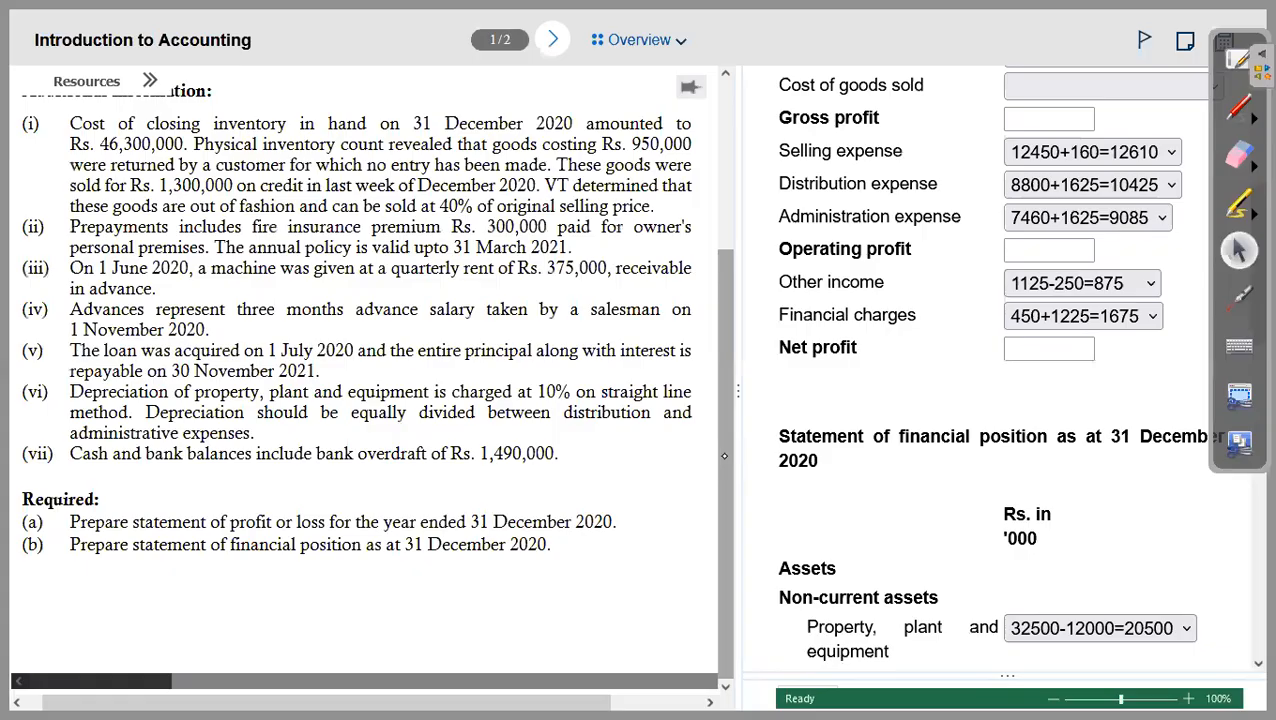
Step: Point out Cash and bank balances in the trial balance and reread note (vii) on the Rs. 1,490,000 bank overdraft
scroll(711, 417, up, 2)
scroll(509, 384, up, 3)
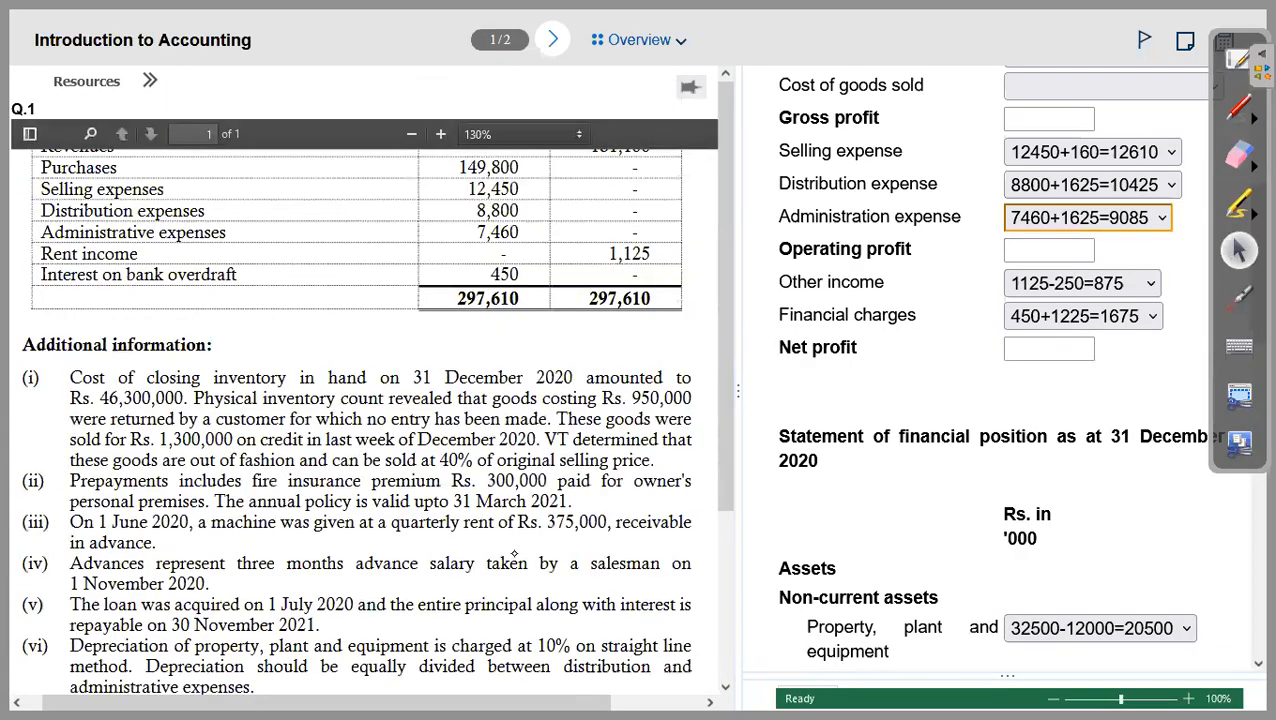
scroll(482, 540, up, 4)
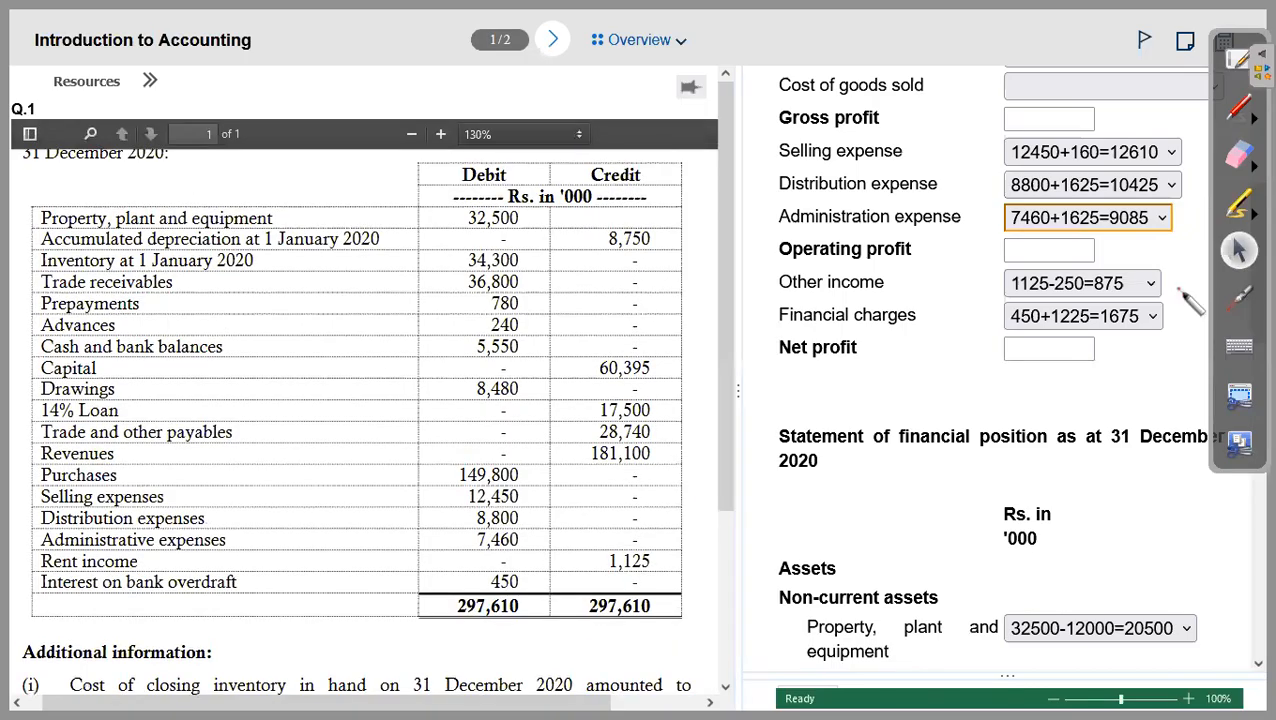
click(1239, 297)
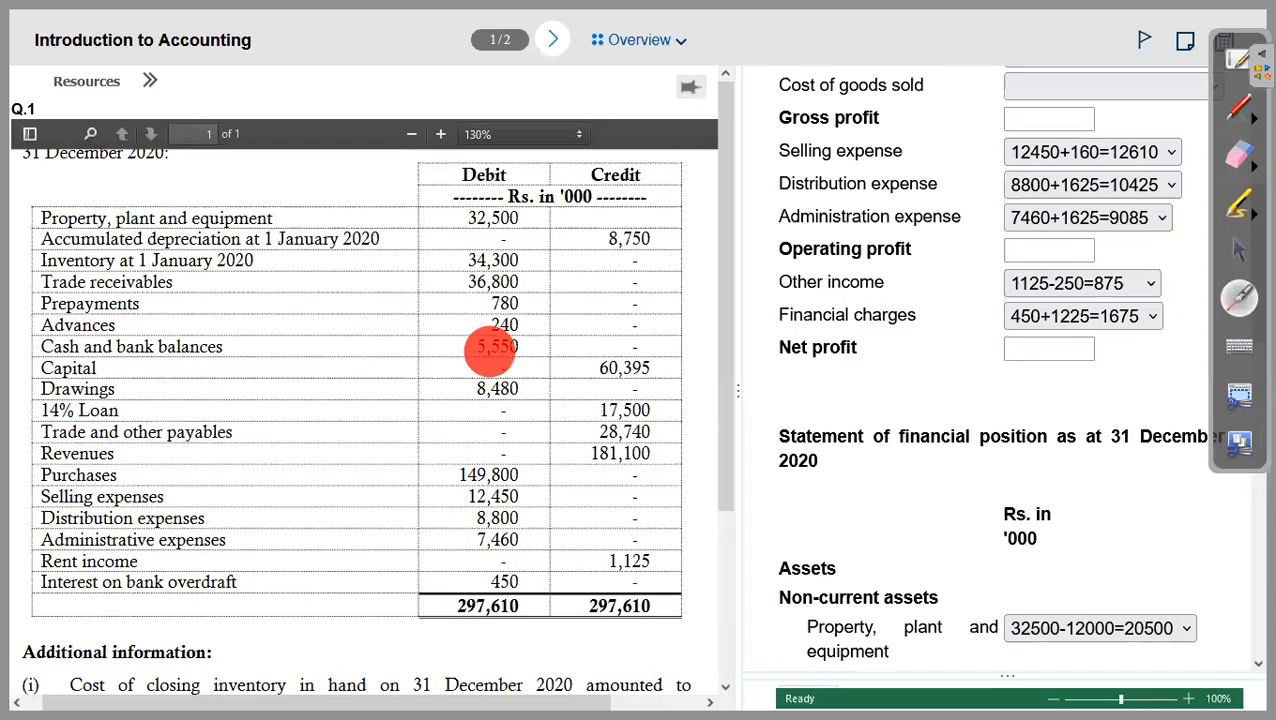
click(1239, 250)
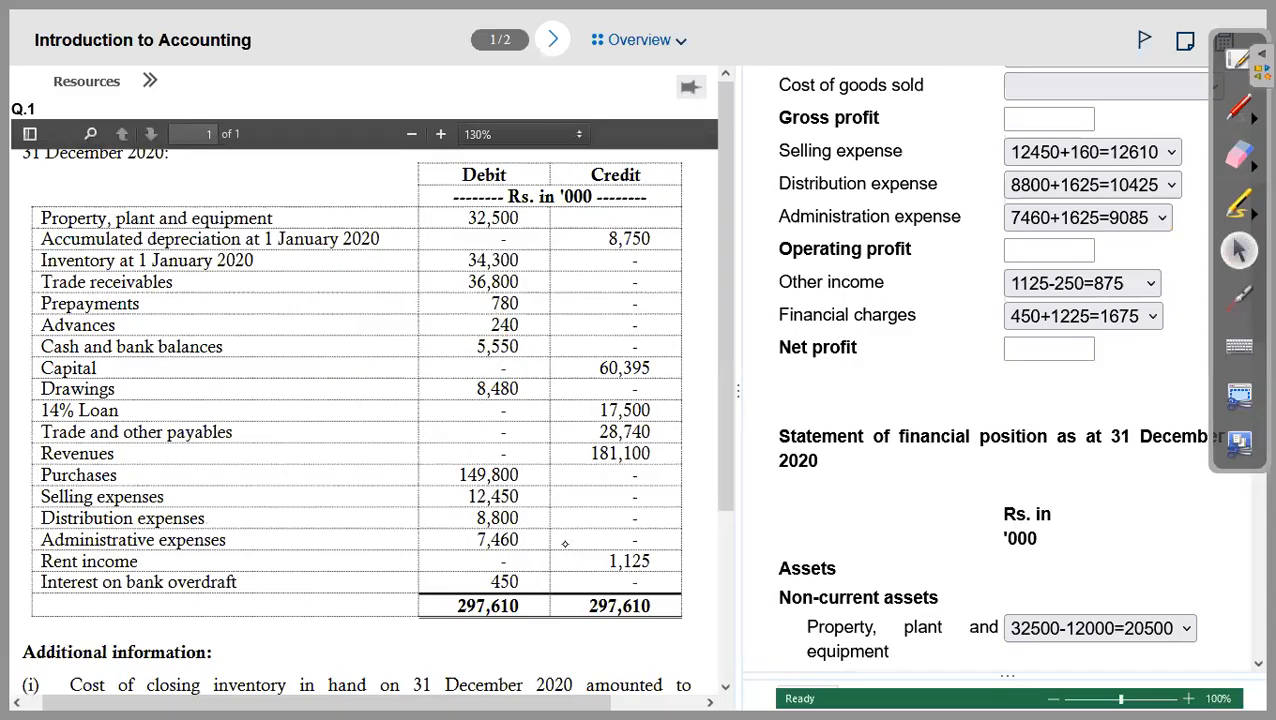
scroll(551, 522, up, 1)
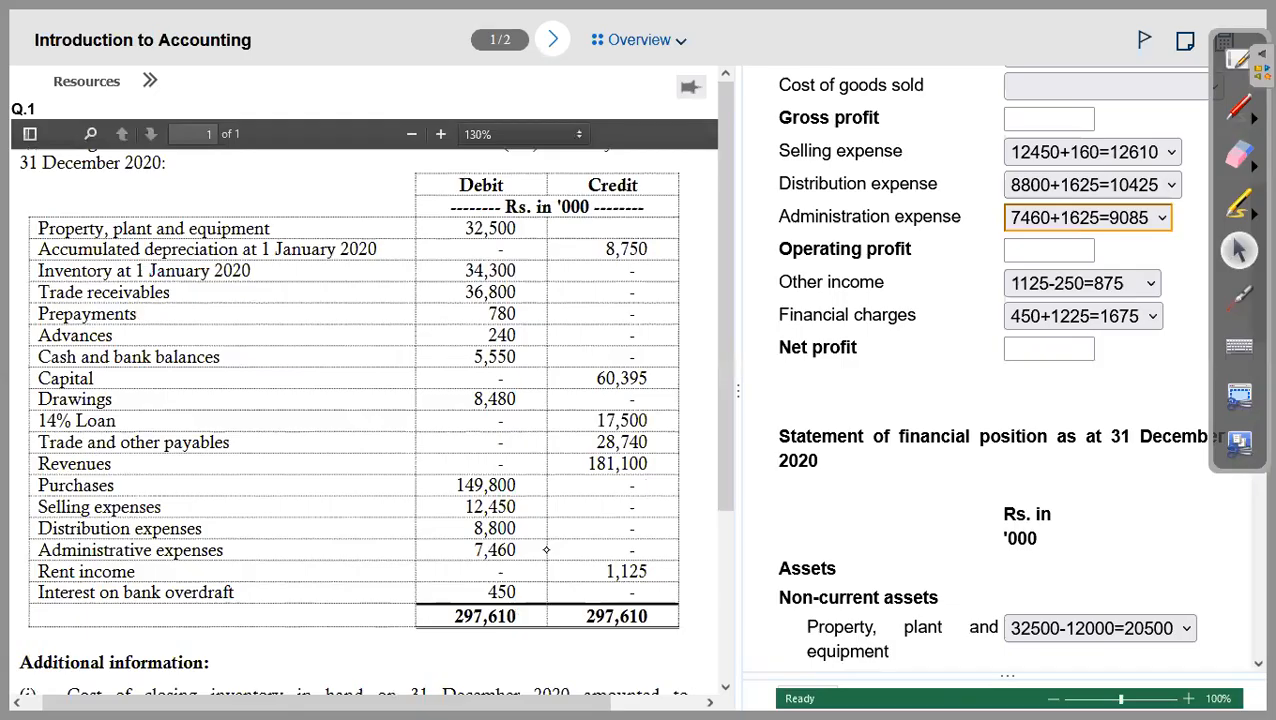
scroll(470, 556, down, 1)
scroll(452, 520, down, 5)
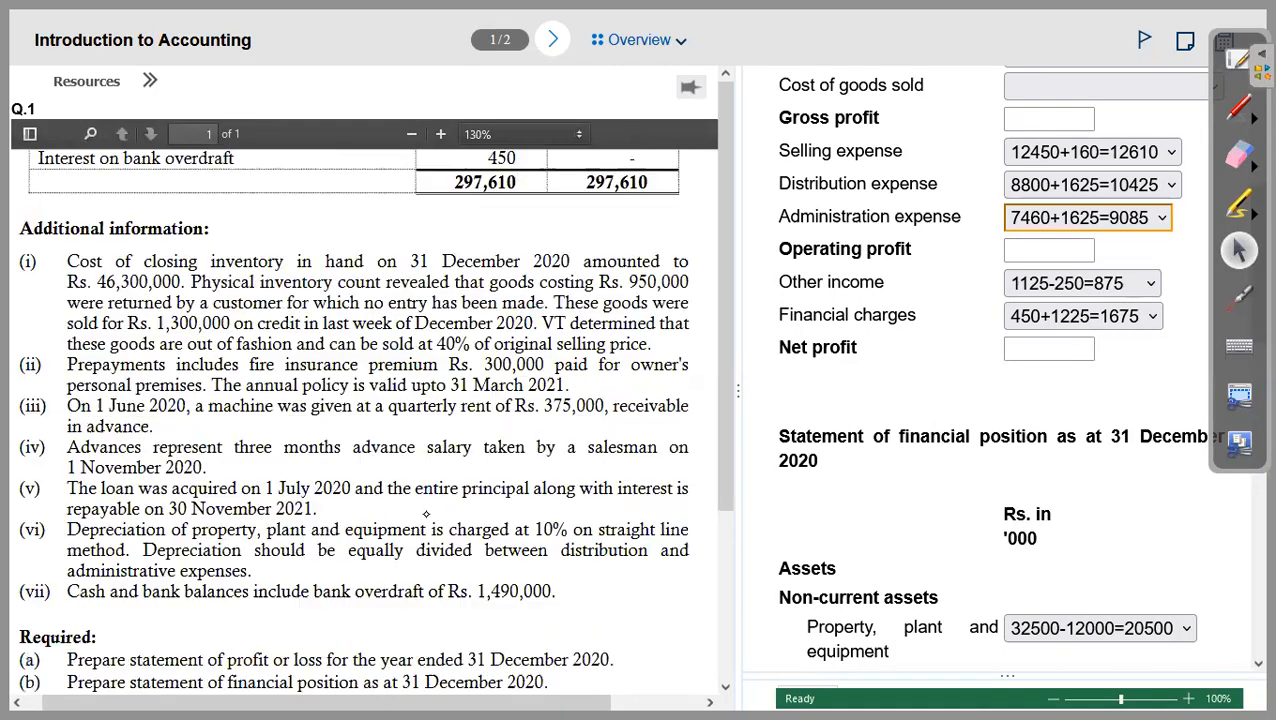
click(1239, 297)
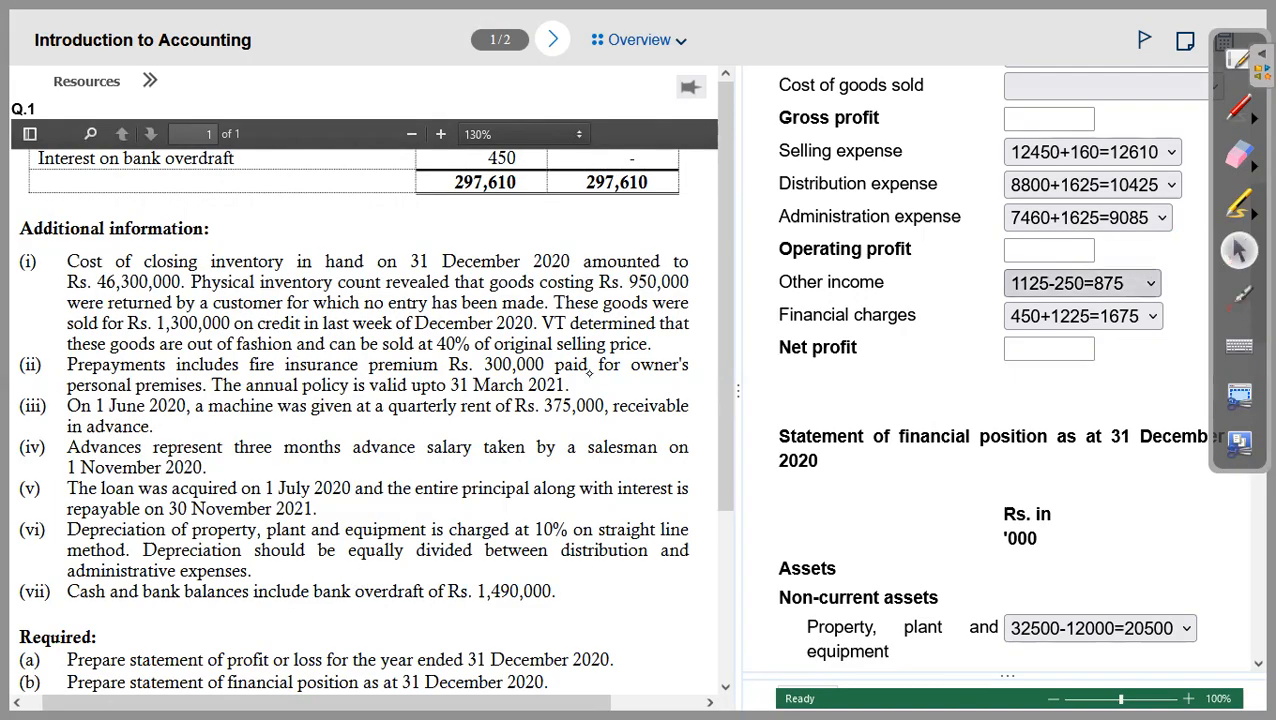
Step: Choose 5550+1490=7040 as the Cash and bank balances answer under current assets and point out the chosen answer
scroll(552, 485, up, 2)
scroll(544, 455, up, 3)
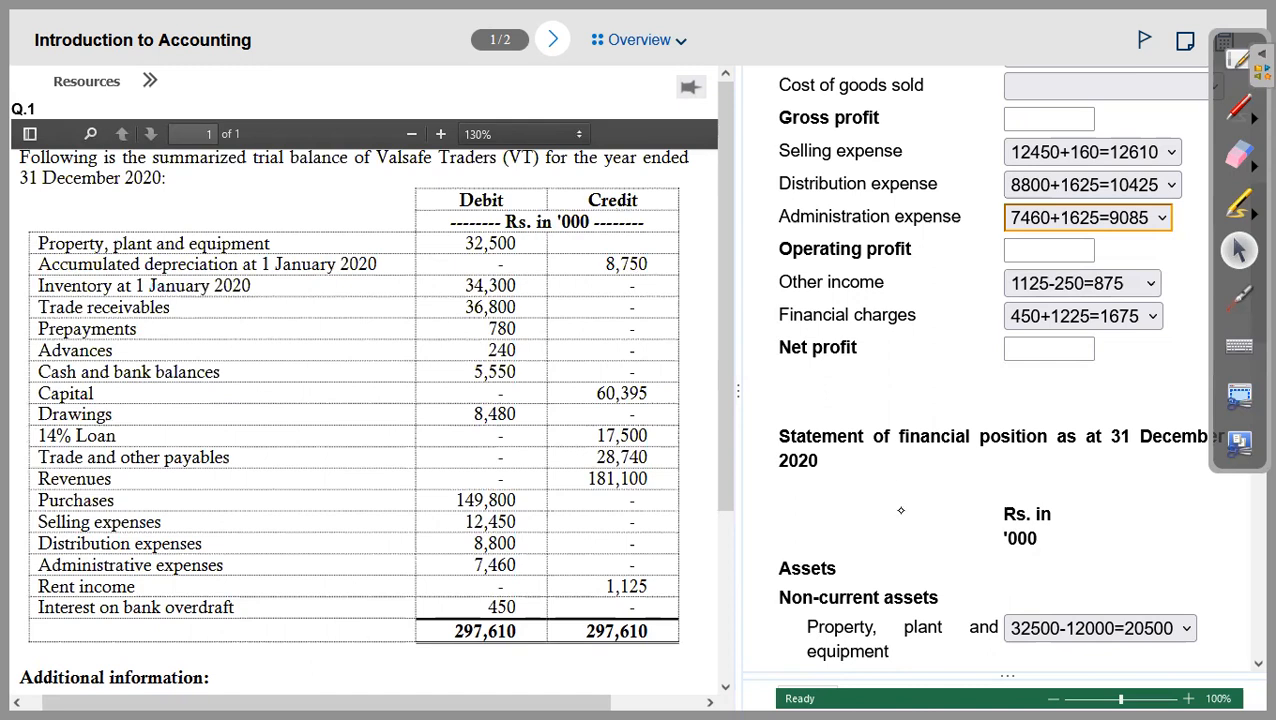
scroll(838, 540, down, 3)
scroll(935, 463, down, 1)
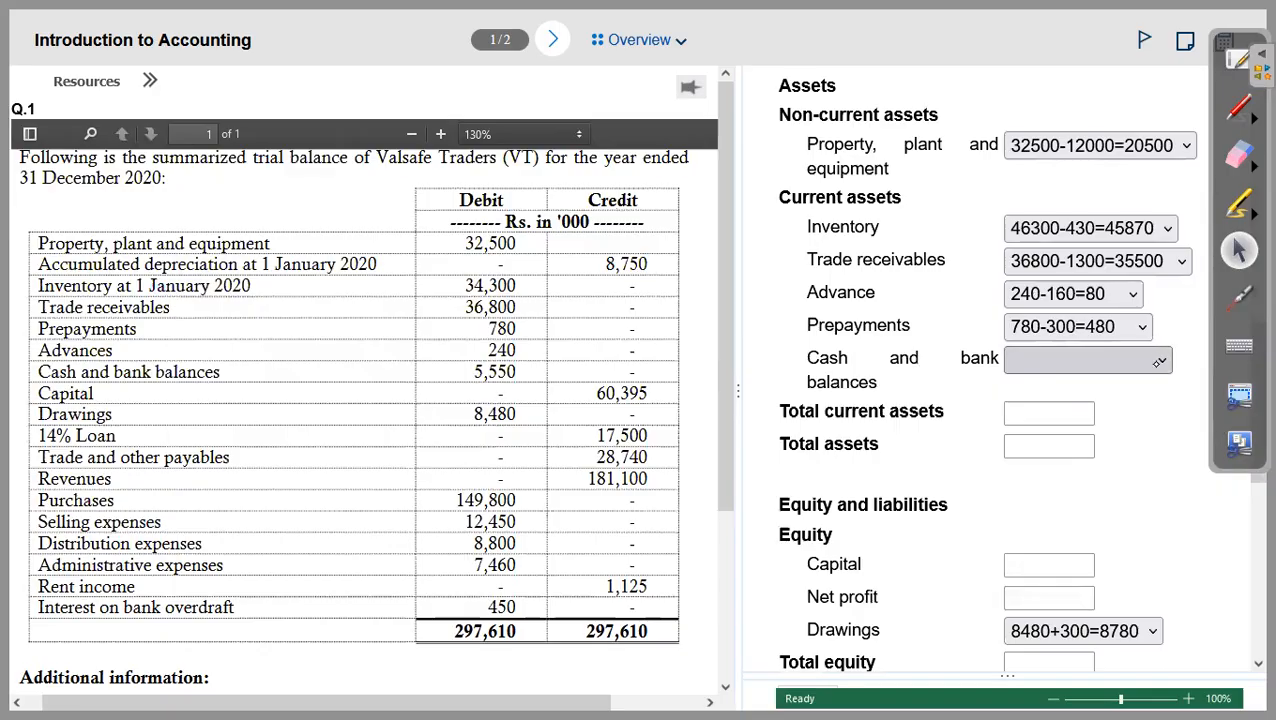
click(1152, 361)
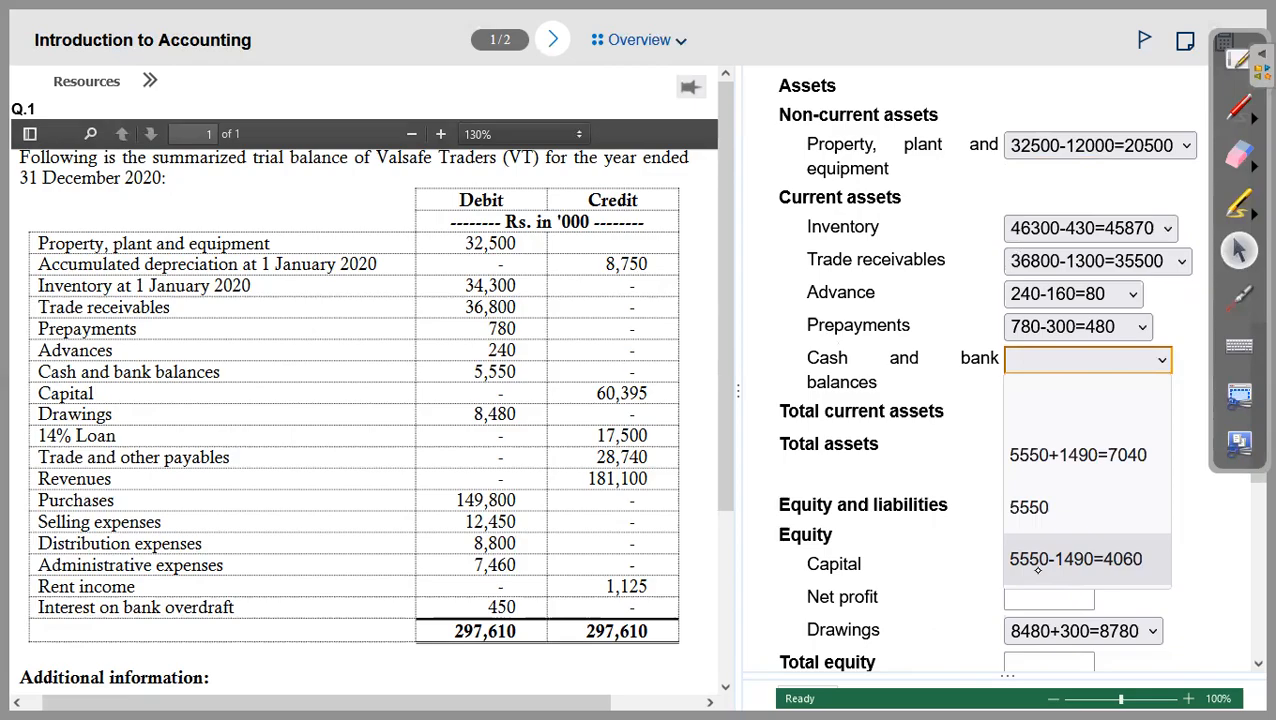
click(1056, 455)
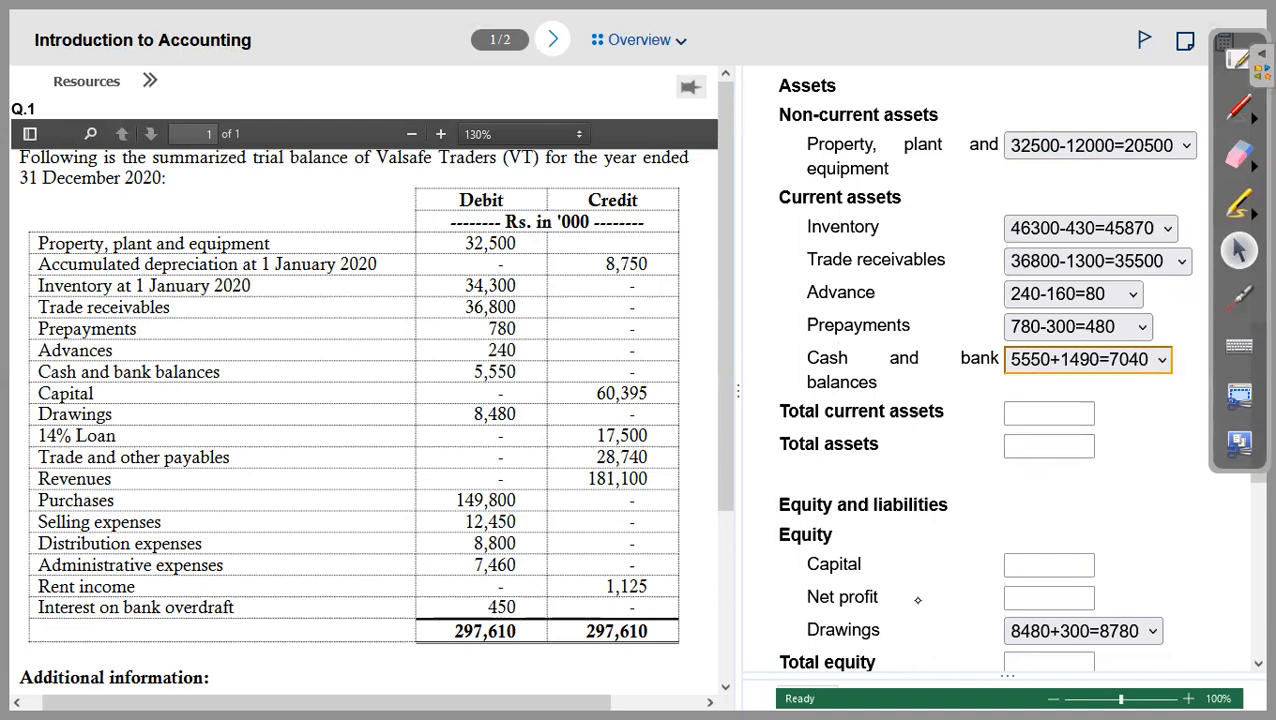
click(1239, 298)
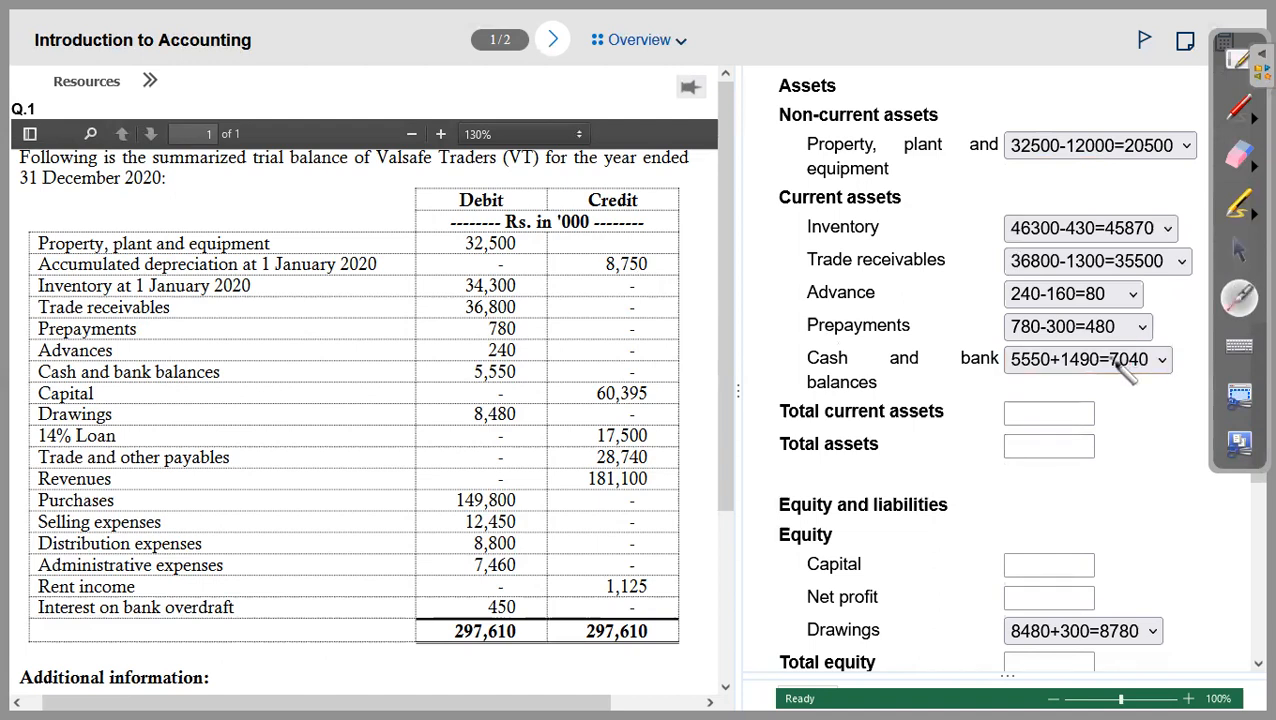
click(1234, 253)
Step: Choose 1490 as the Bank overdraft answer under current liabilities in the statement of financial position
scroll(1025, 465, down, 1)
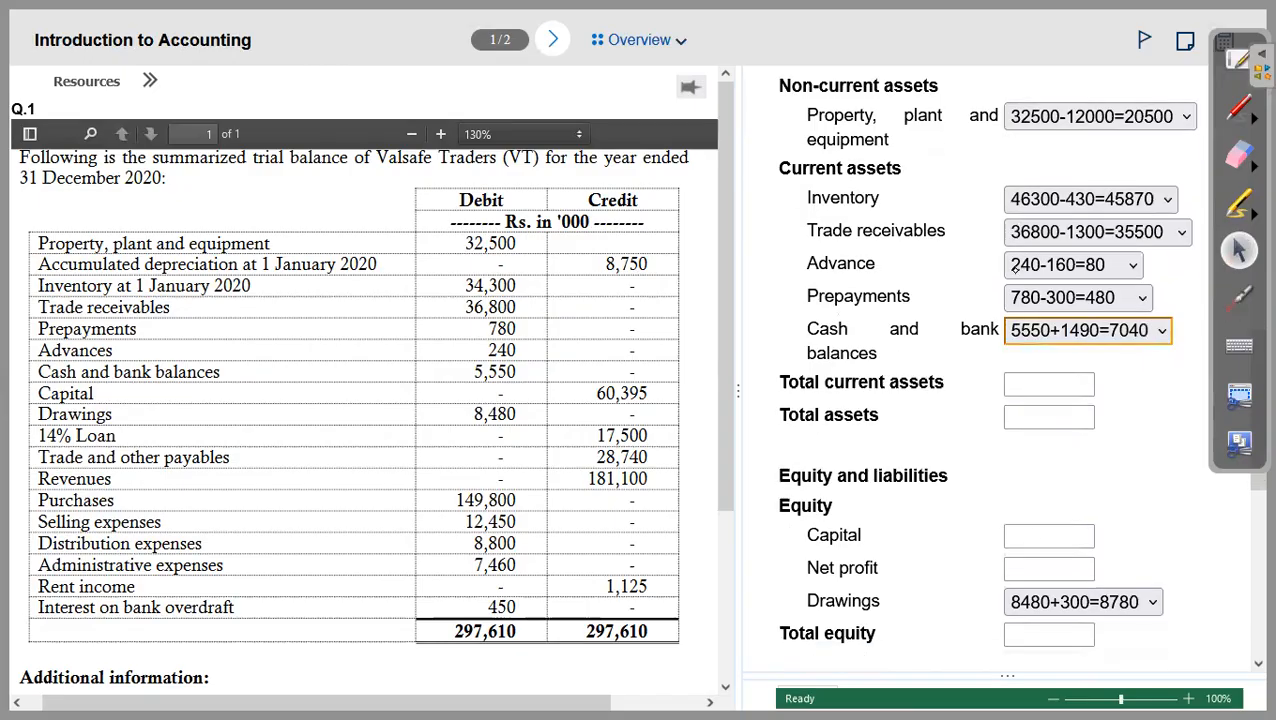
scroll(979, 297, down, 4)
scroll(1065, 407, down, 1)
click(1064, 406)
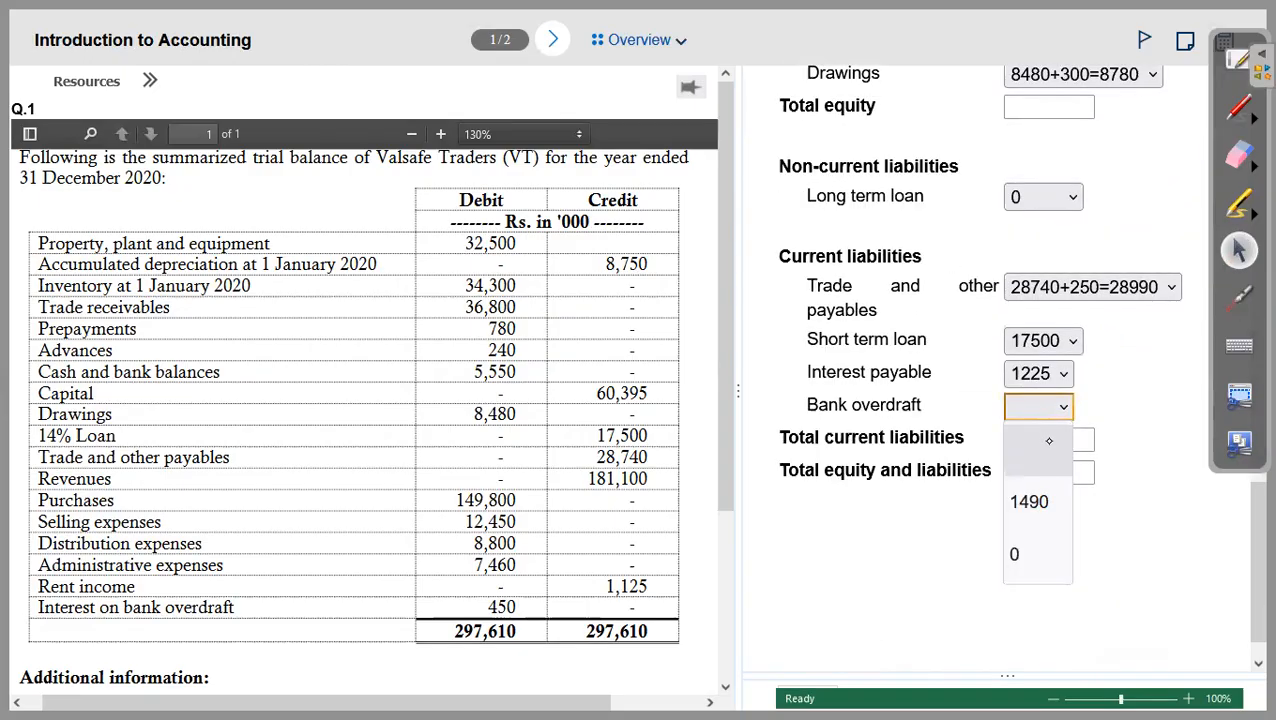
key(Escape)
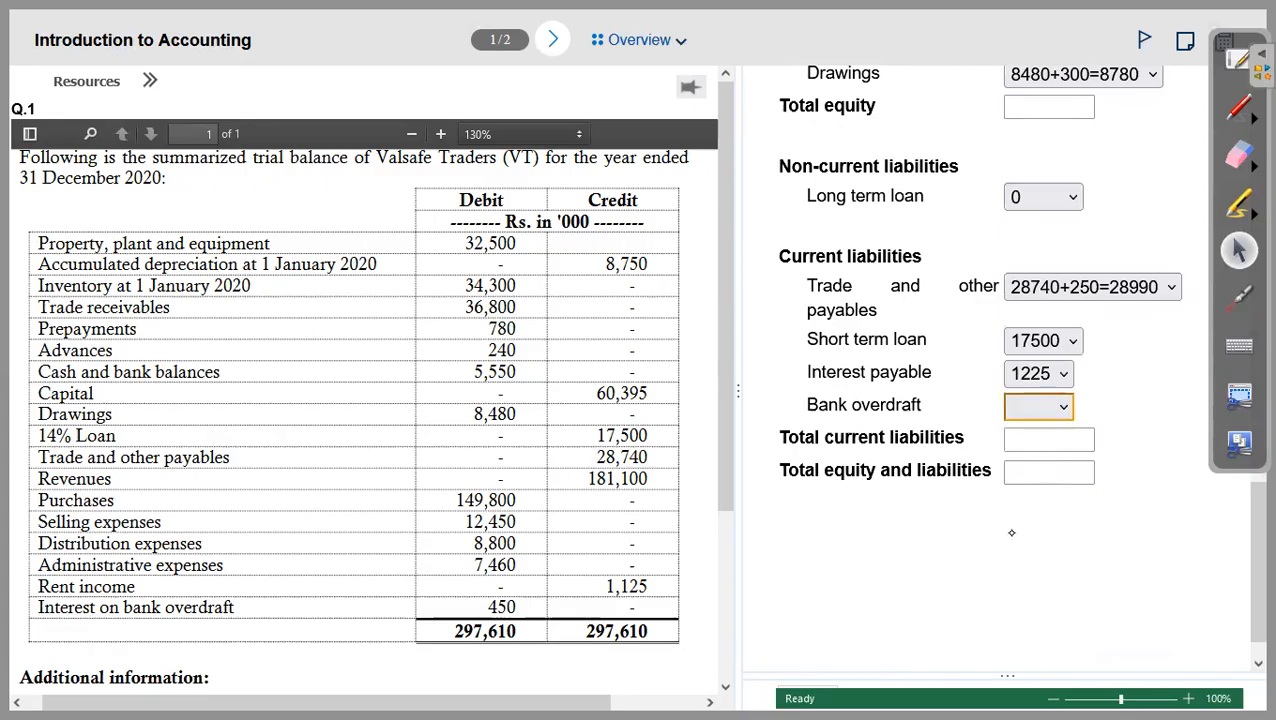
key(Down)
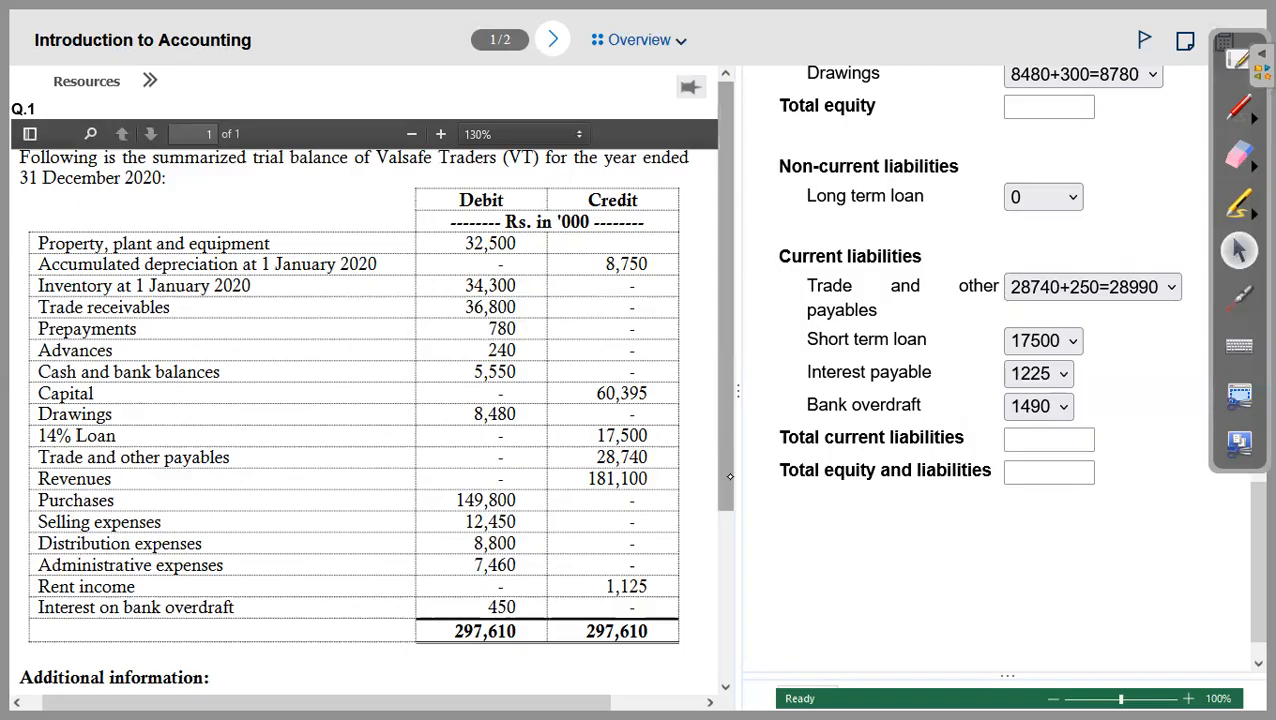
Step: Reread the trial balance and additional information, and review both statements for the answers still missing
scroll(715, 542, down, 2)
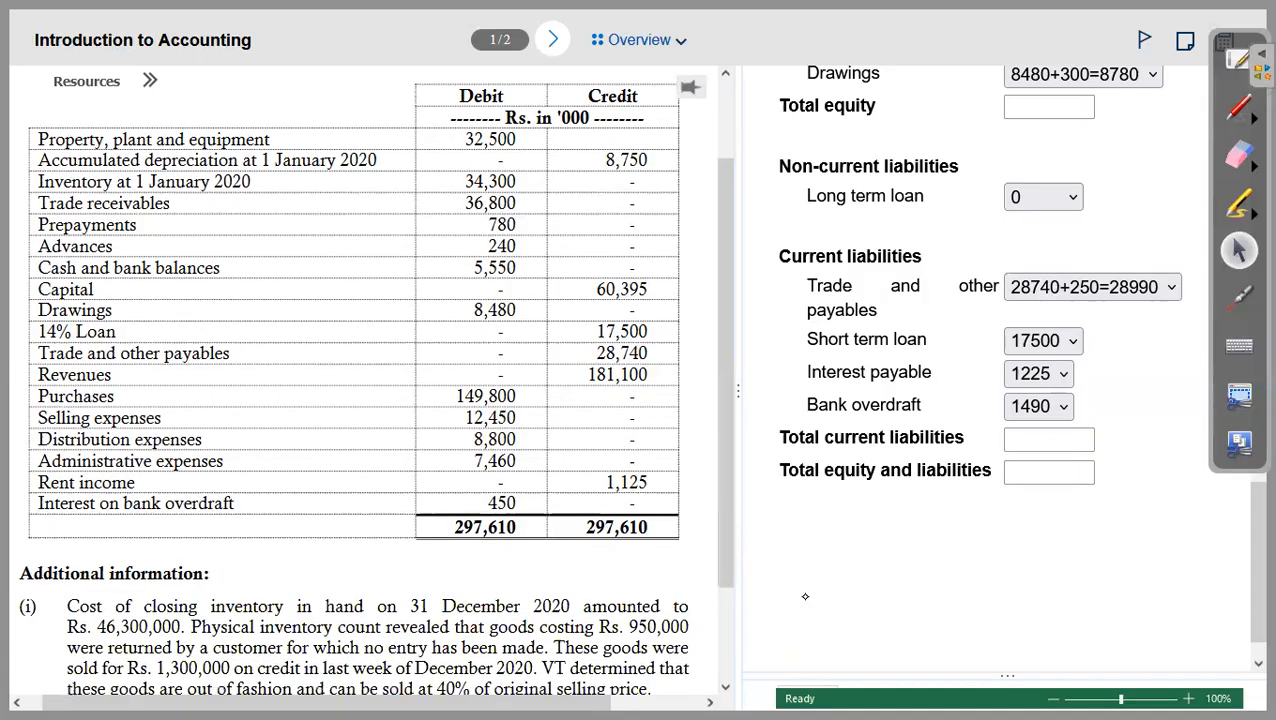
scroll(792, 572, down, 1)
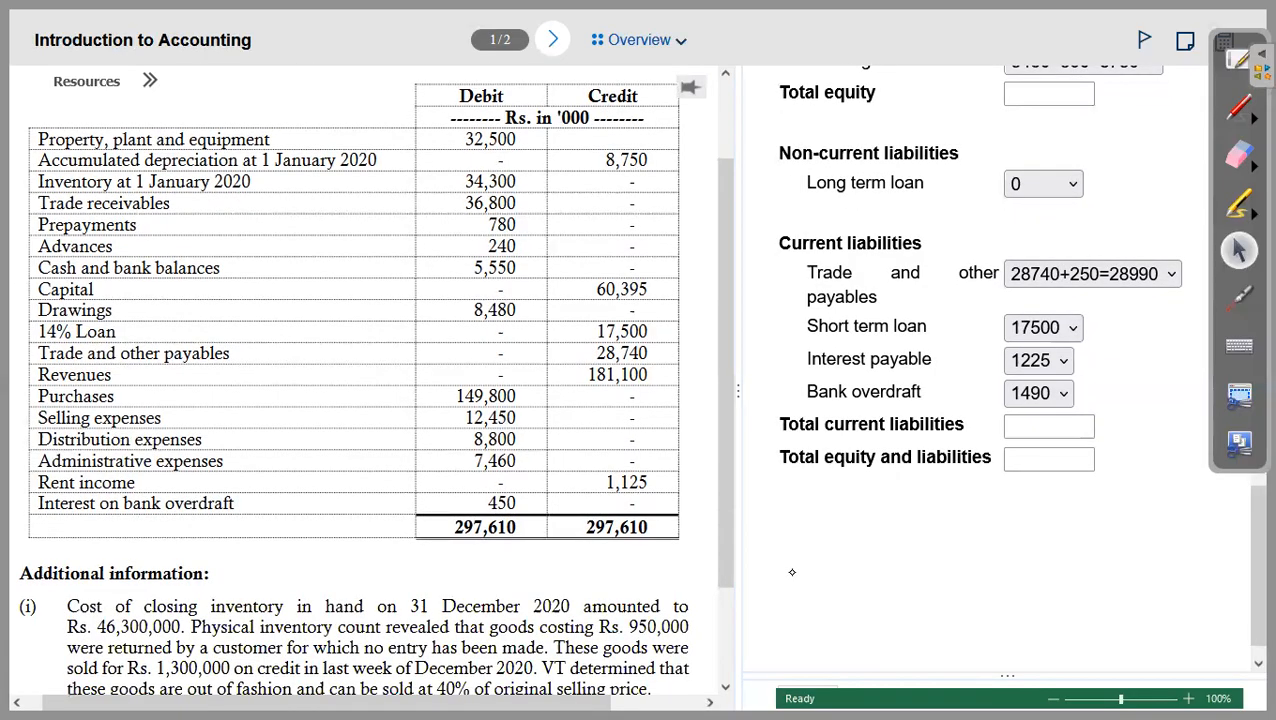
scroll(605, 557, down, 1)
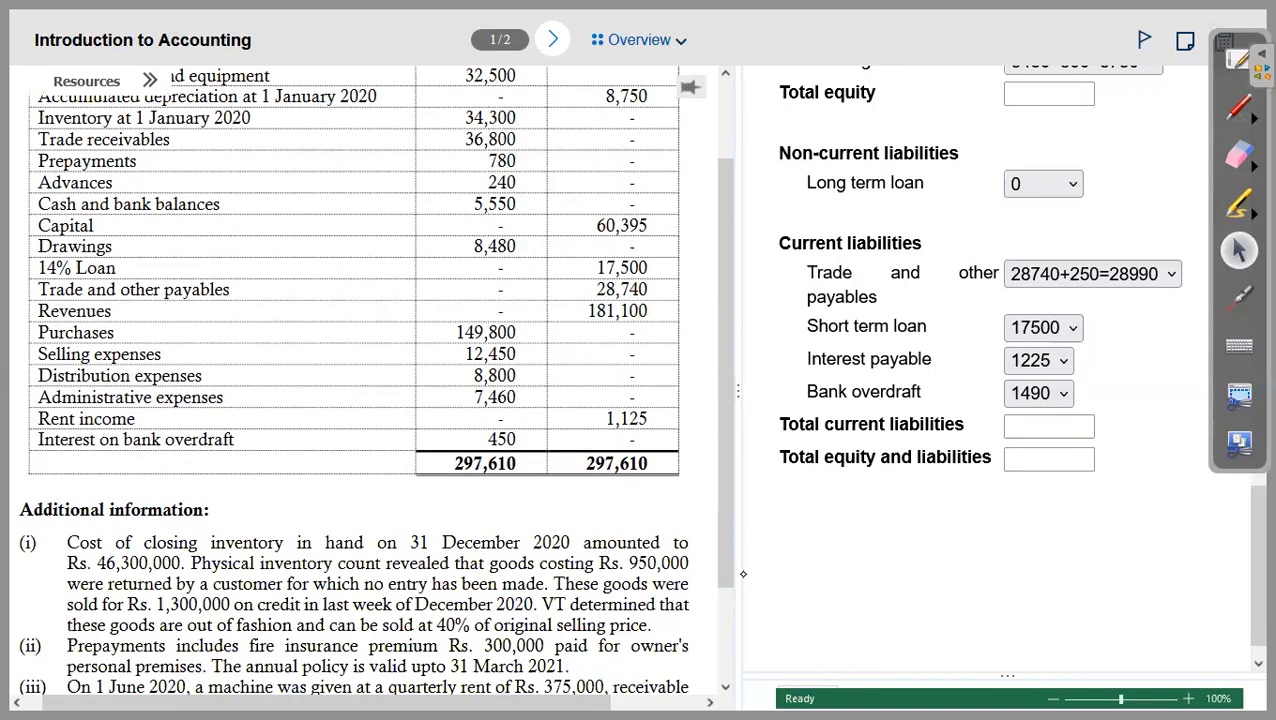
scroll(725, 589, down, 1)
scroll(623, 515, down, 2)
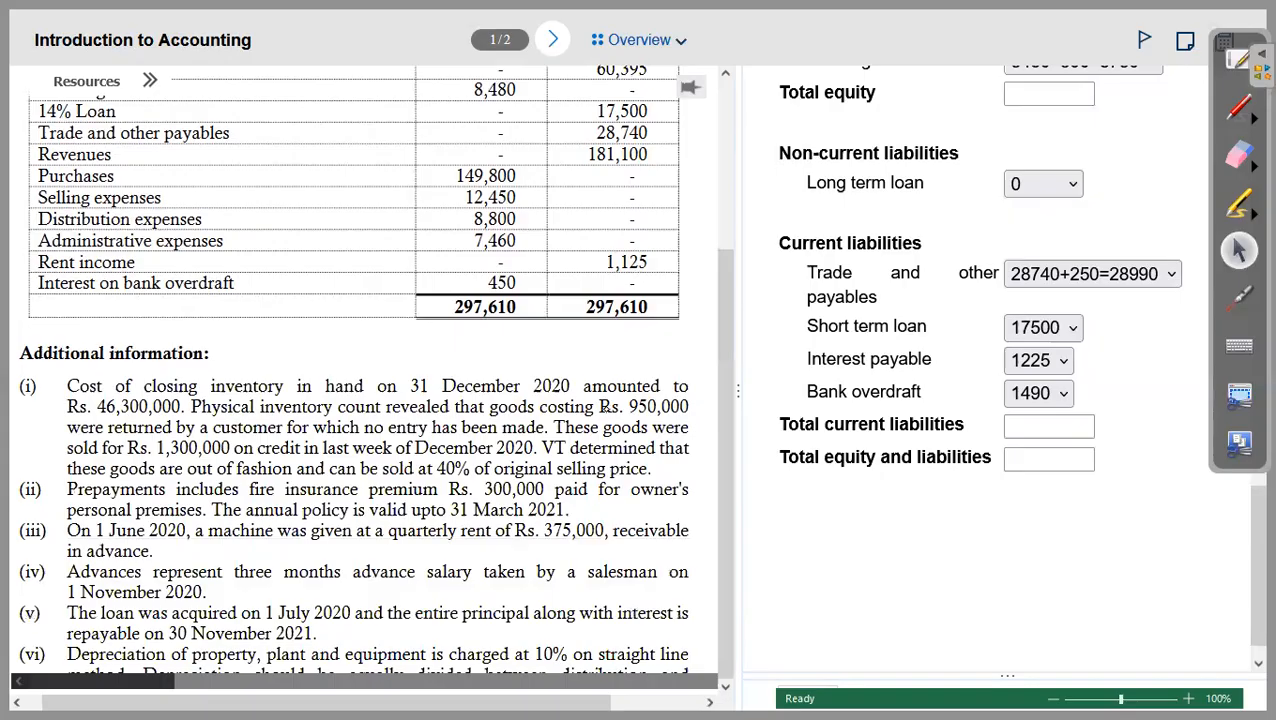
scroll(570, 560, down, 4)
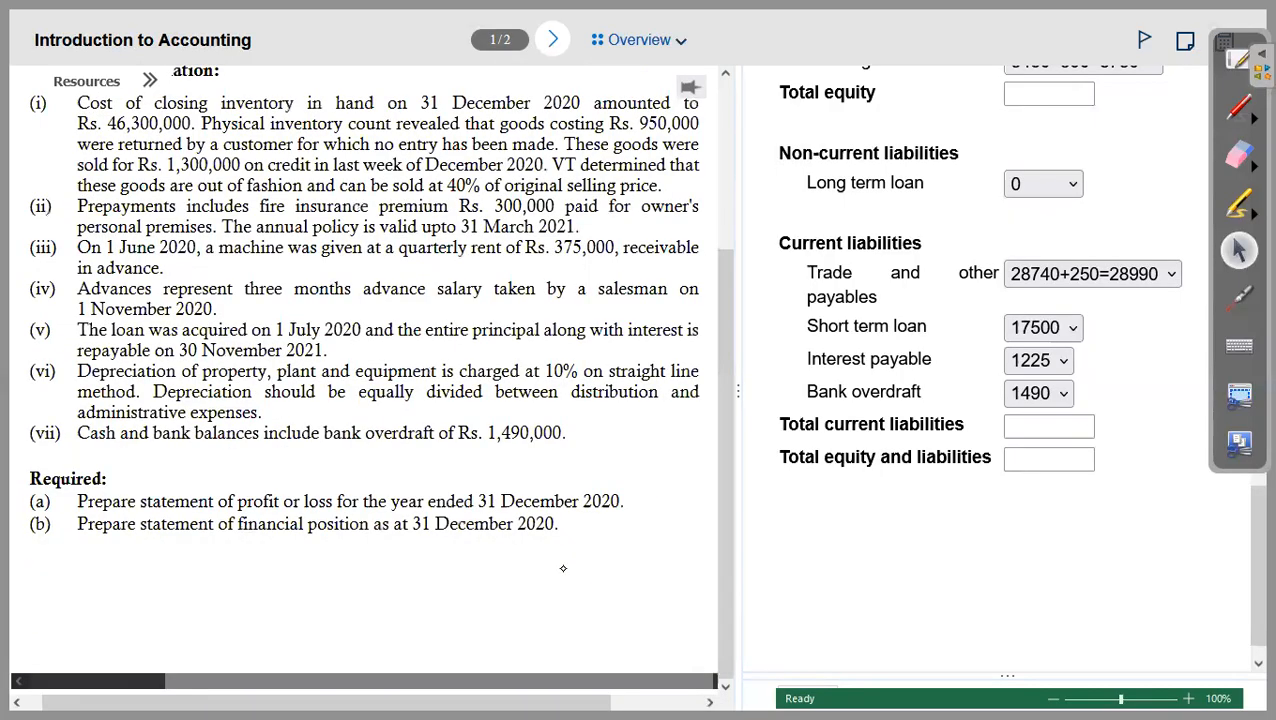
scroll(923, 445, up, 5)
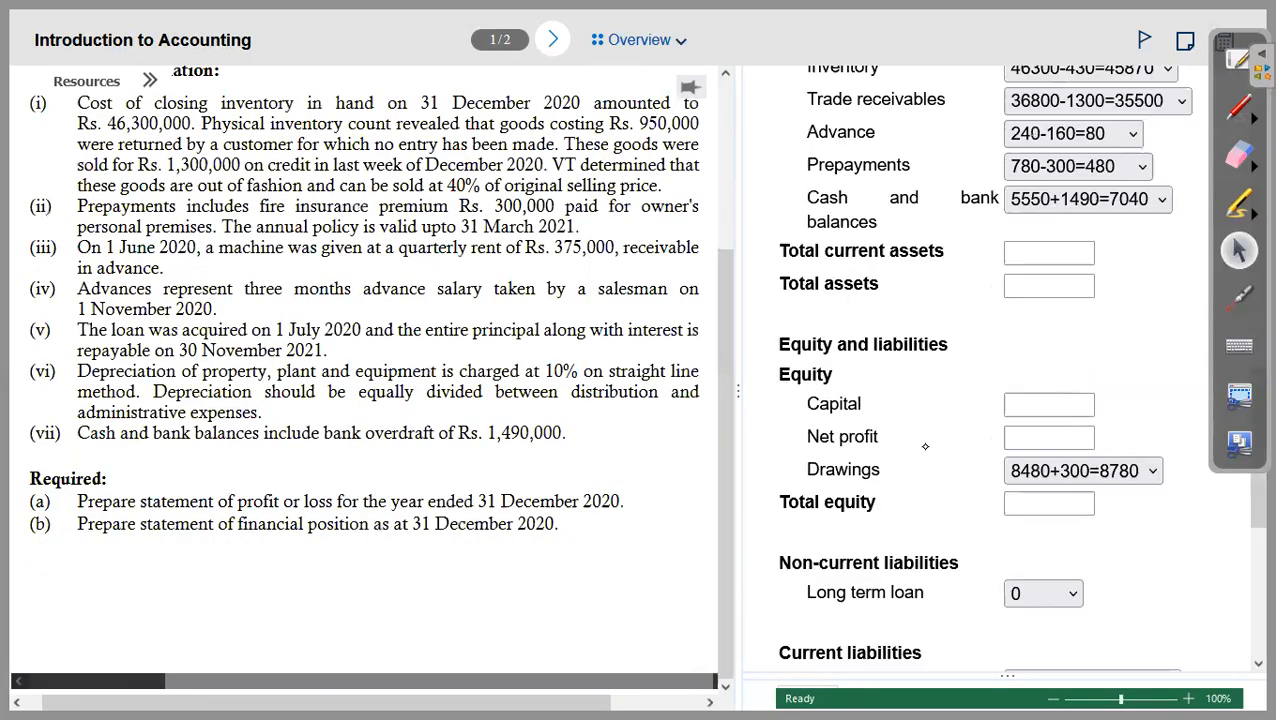
scroll(909, 425, up, 3)
scroll(881, 495, up, 6)
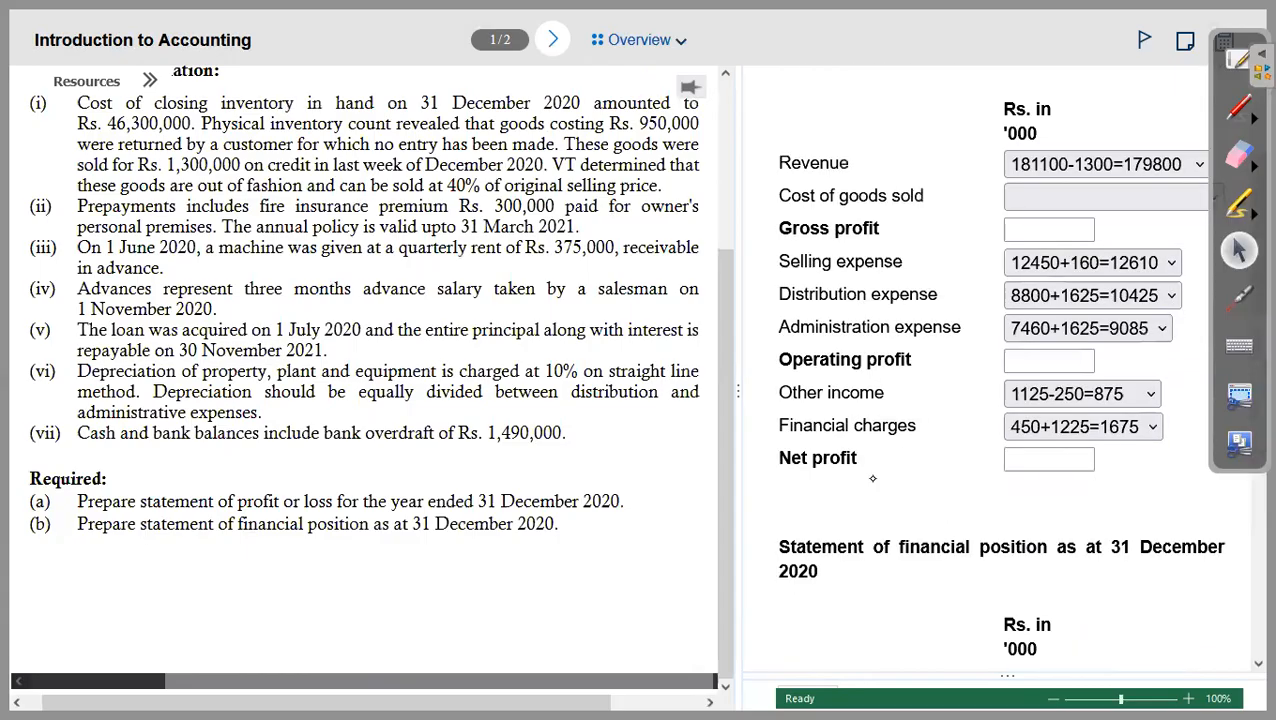
scroll(863, 470, up, 2)
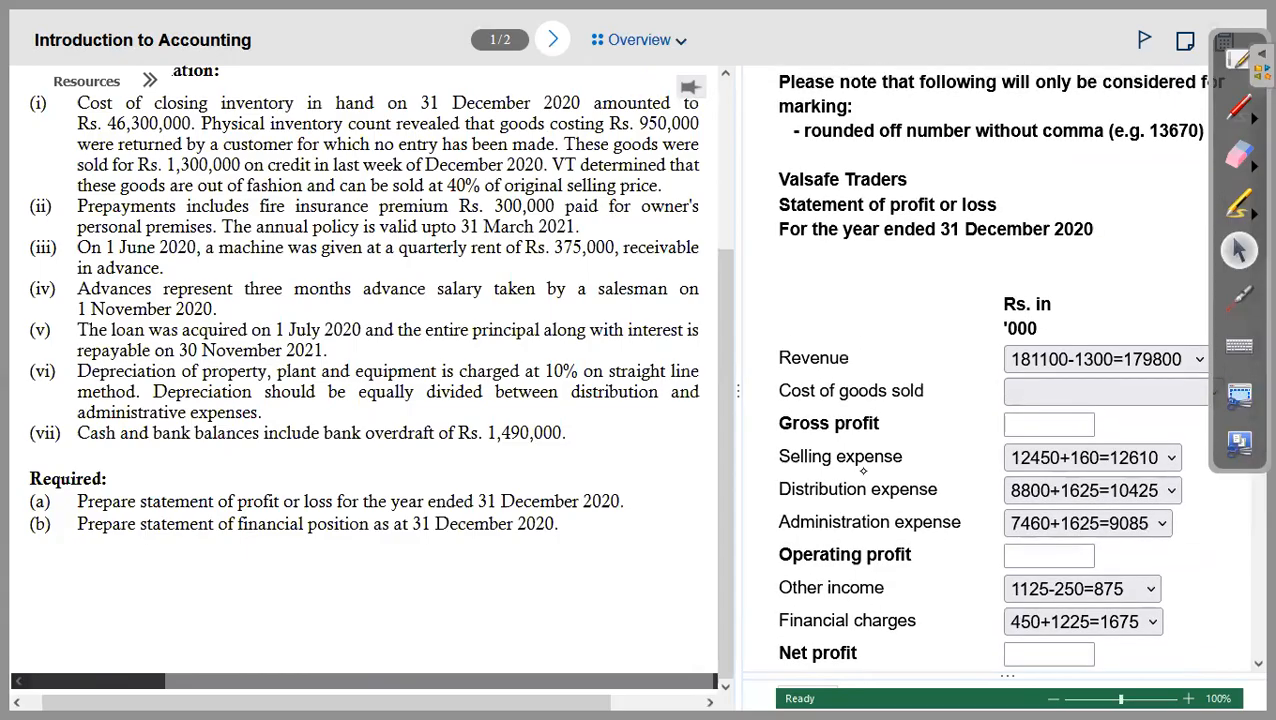
scroll(474, 558, up, 3)
scroll(435, 492, up, 5)
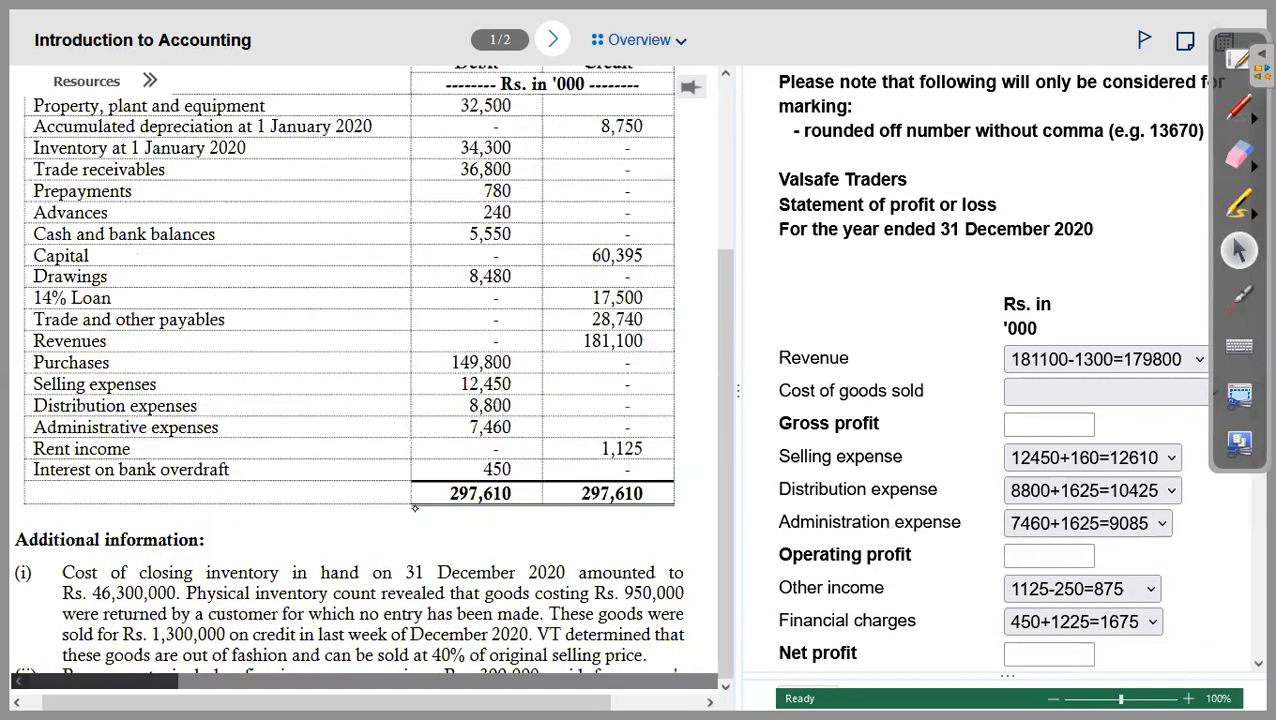
scroll(385, 551, up, 2)
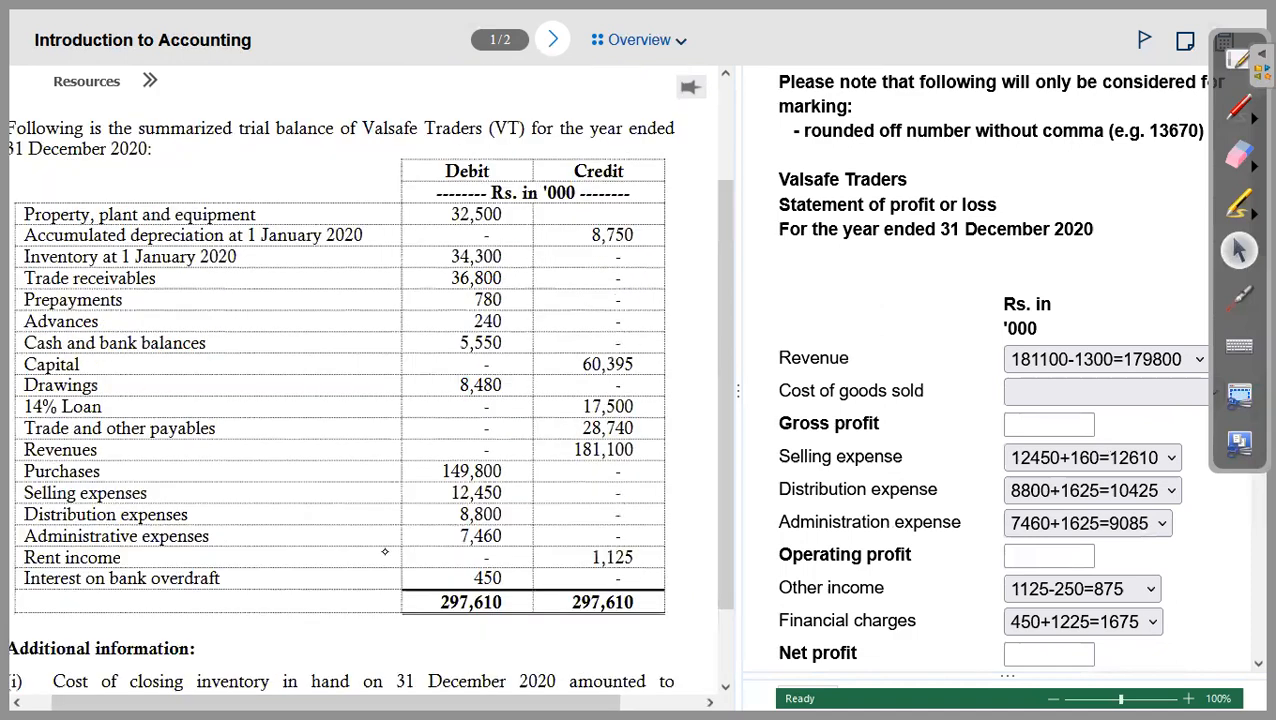
Step: Point out the opening inventory and purchases amounts in the trial balance for working out cost of goods sold
click(1236, 297)
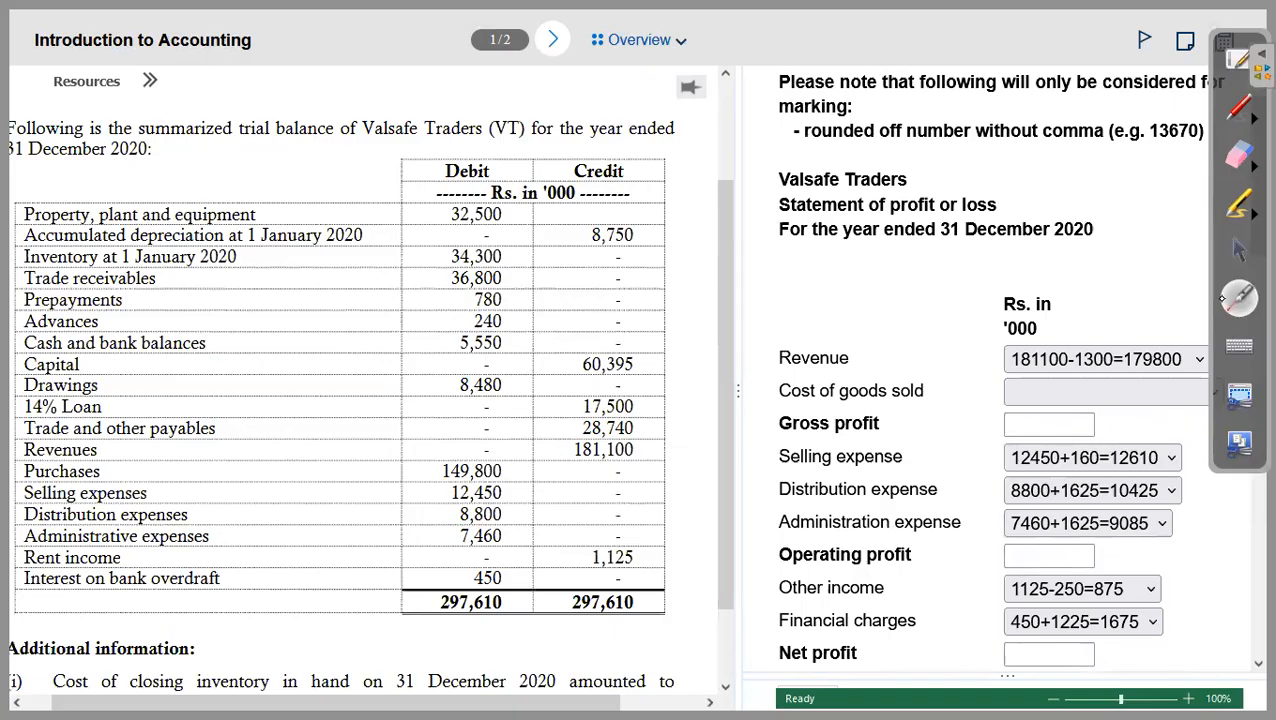
click(462, 259)
click(490, 256)
click(472, 470)
key(Escape)
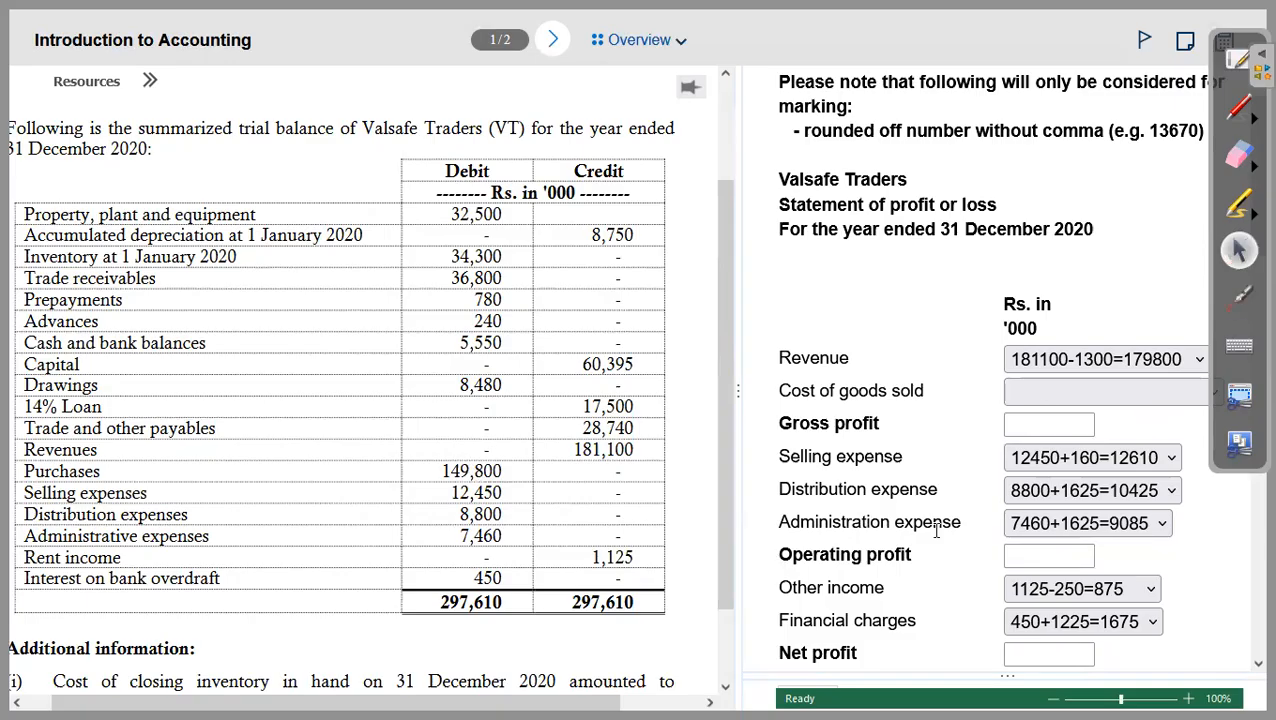
Step: Go over the closing Inventory answer under current assets in the statement of financial position
scroll(921, 468, down, 3)
scroll(842, 487, down, 5)
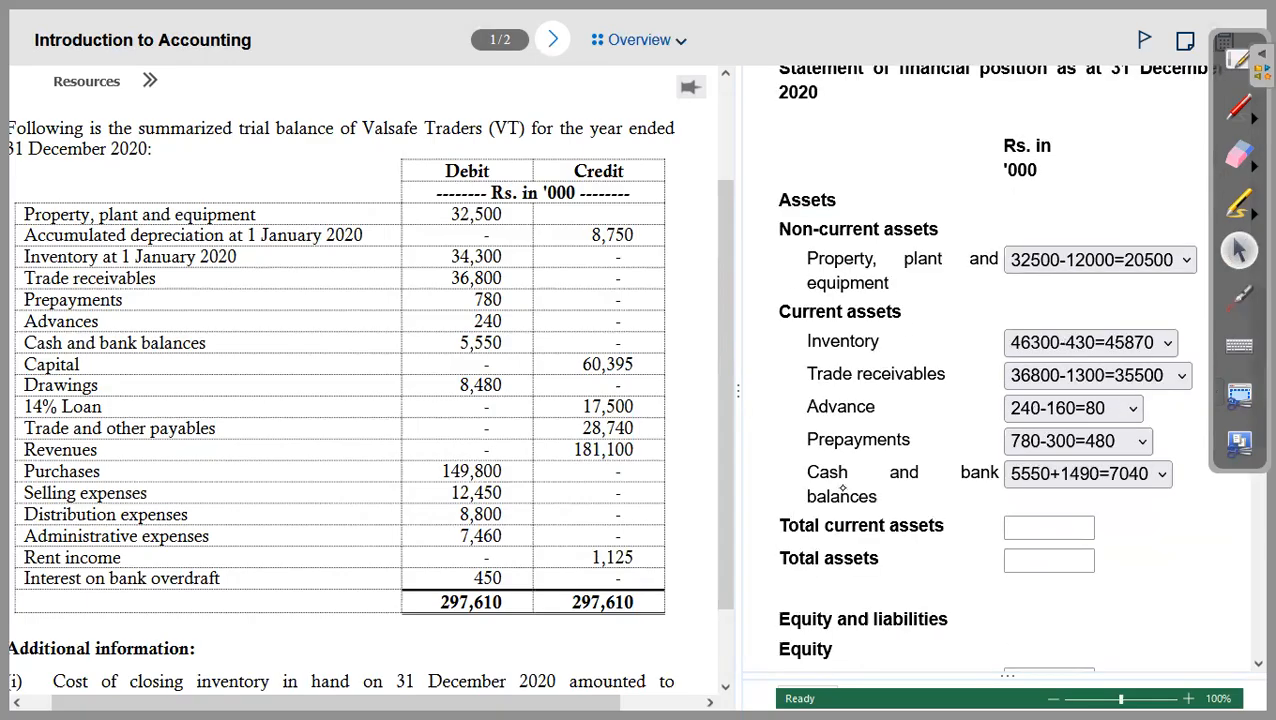
scroll(842, 485, down, 1)
key(l)
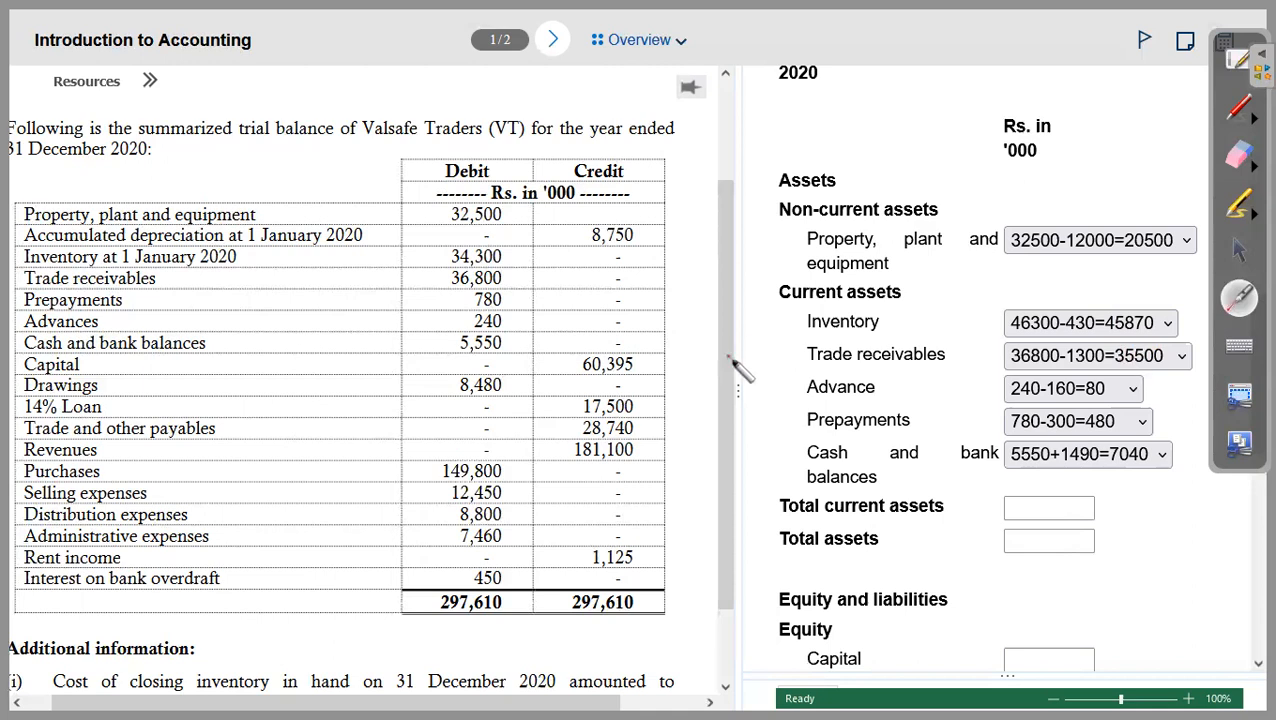
click(1239, 250)
scroll(940, 440, up, 3)
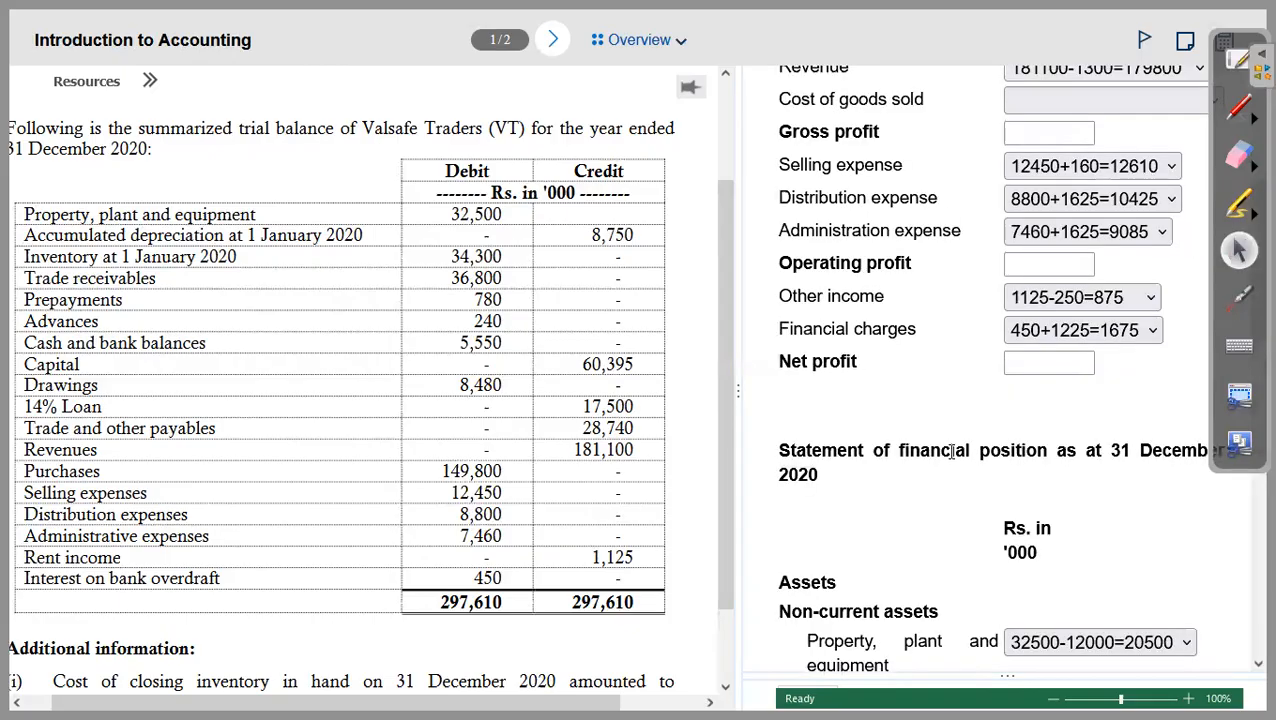
scroll(1050, 380, up, 2)
click(1158, 311)
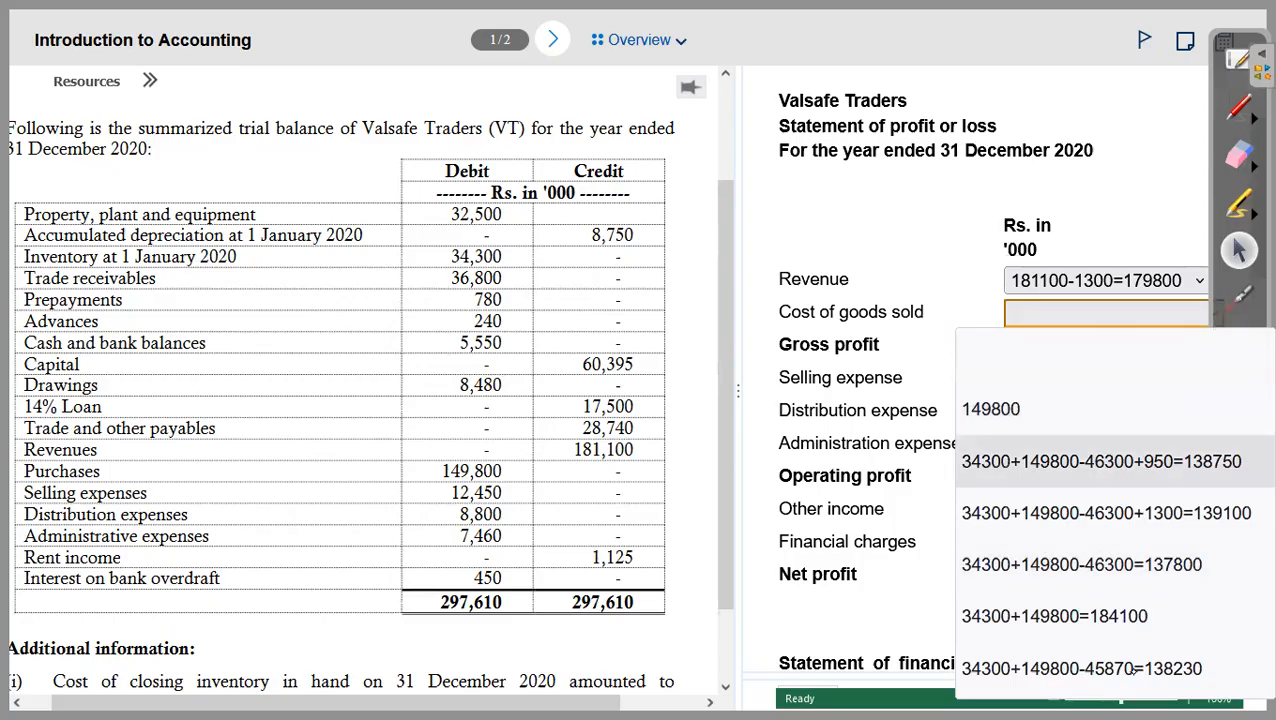
click(1146, 667)
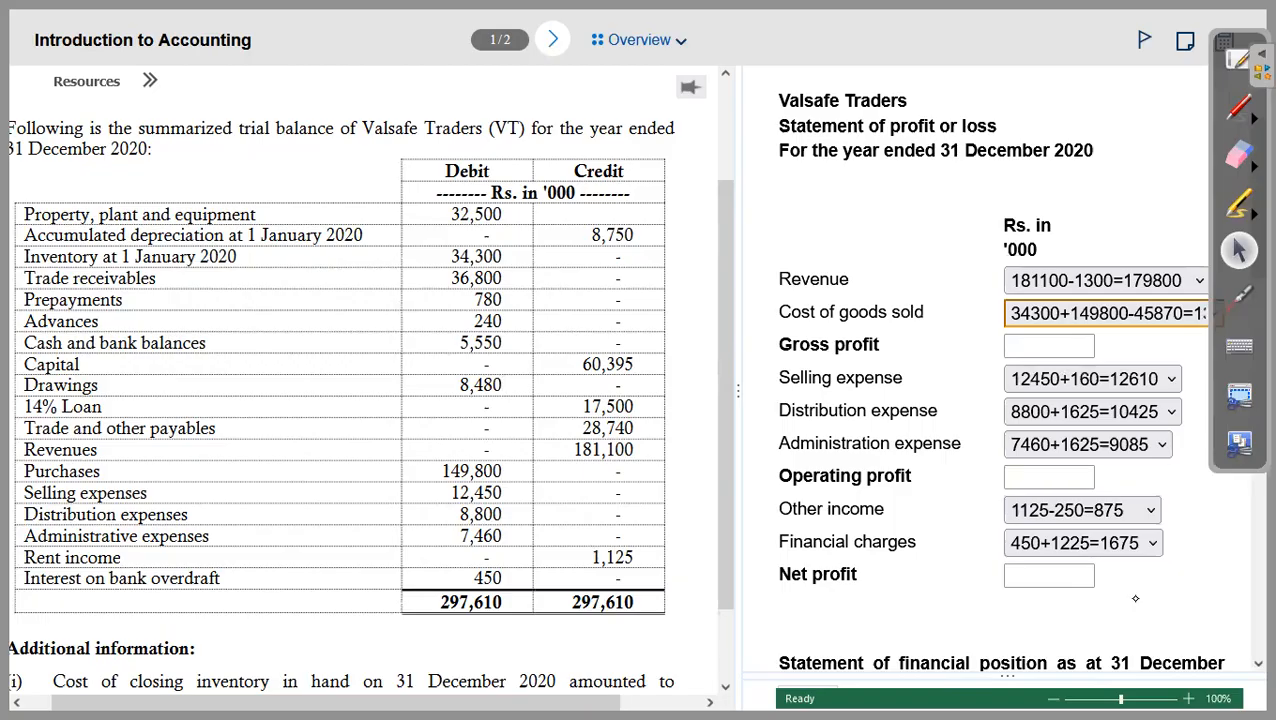
scroll(753, 391, up, 1)
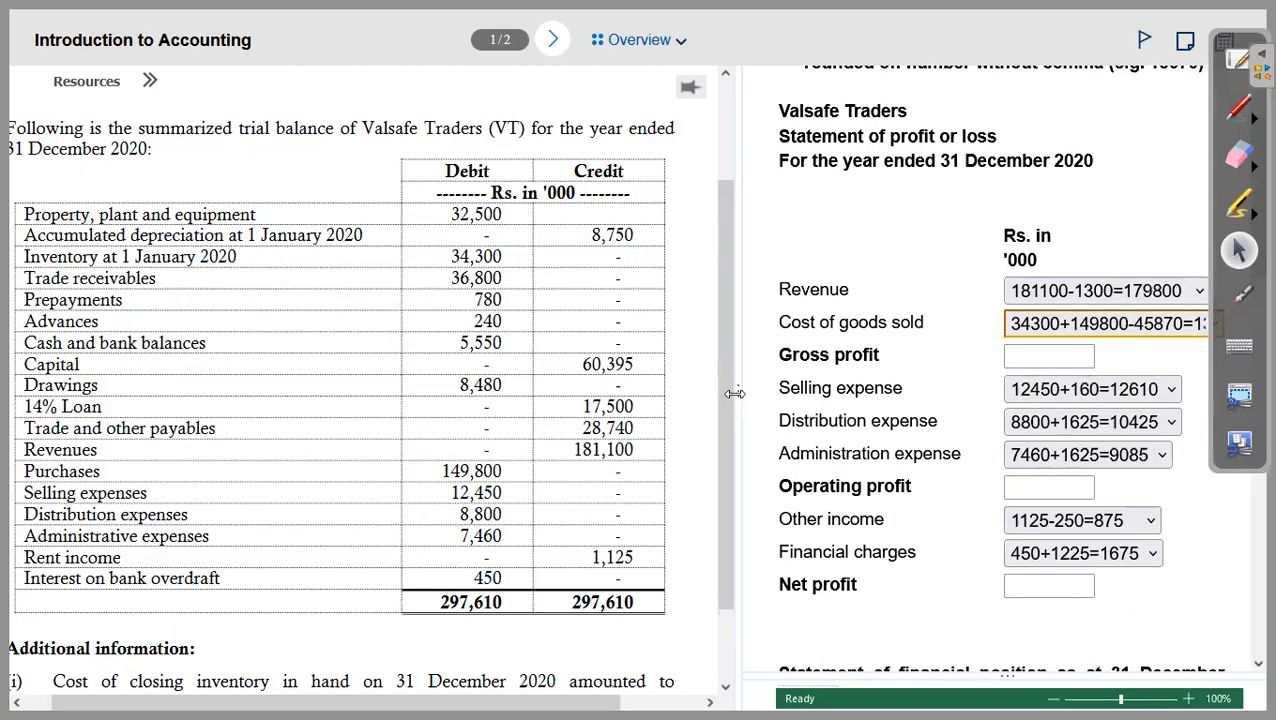
drag(738, 393, 724, 393)
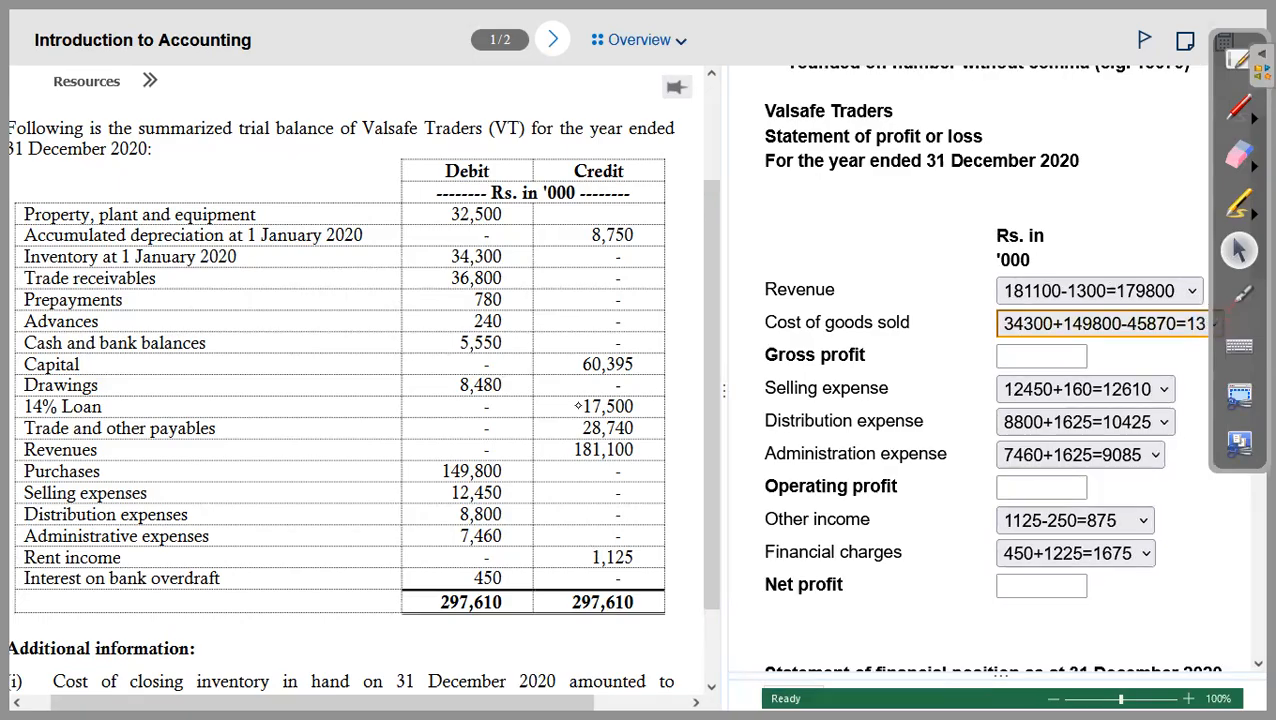
drag(472, 416, 447, 416)
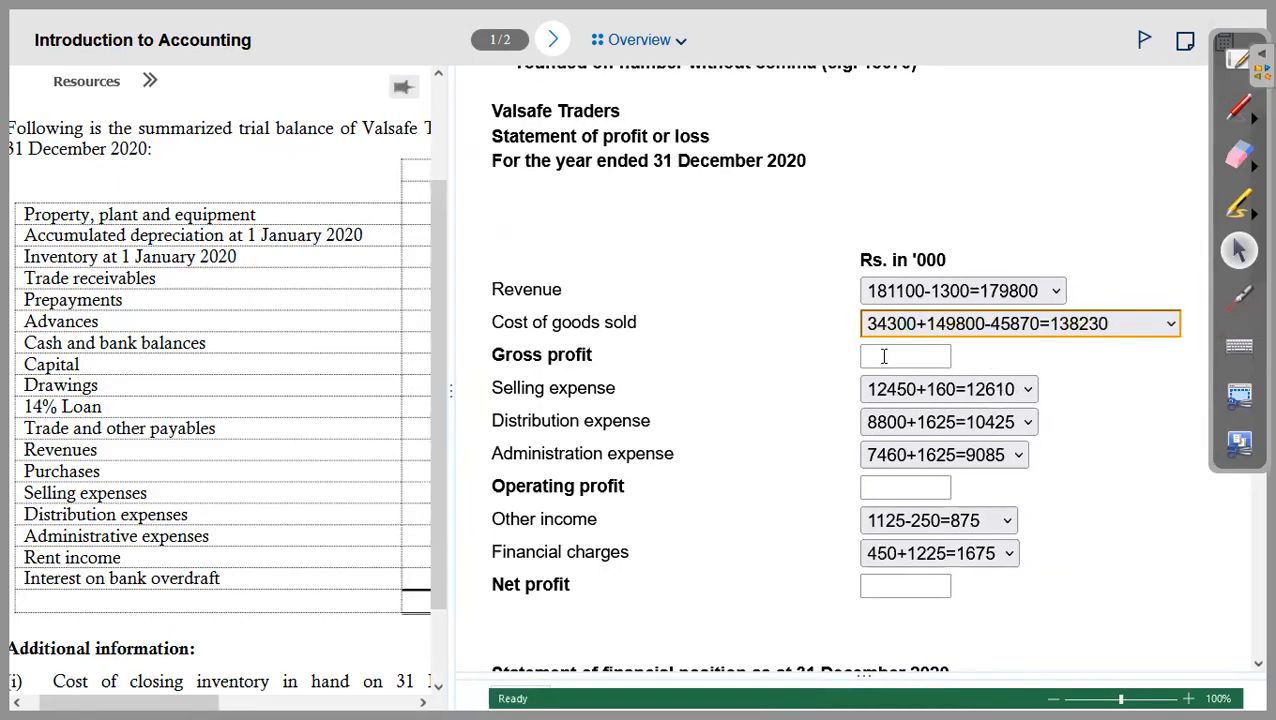
Step: Enter 41570 as the Gross profit in the statement of profit or loss
key(Tab)
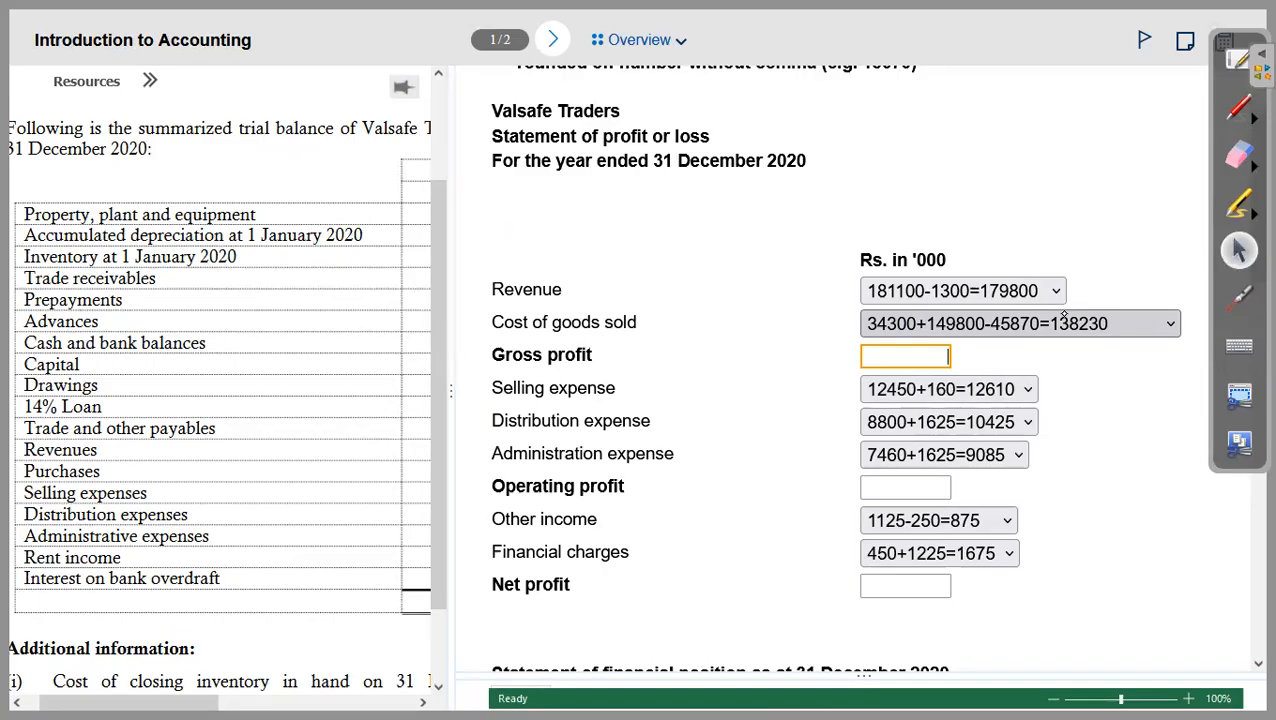
click(905, 389)
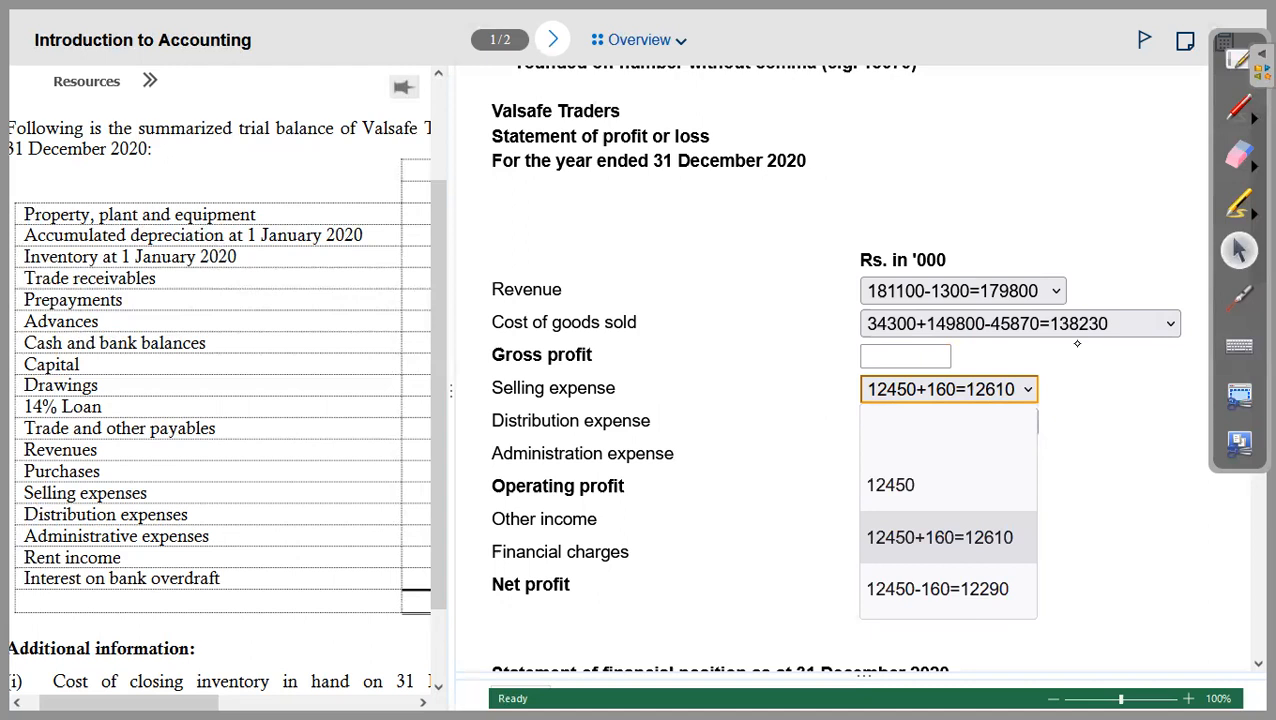
click(884, 355)
click(872, 359)
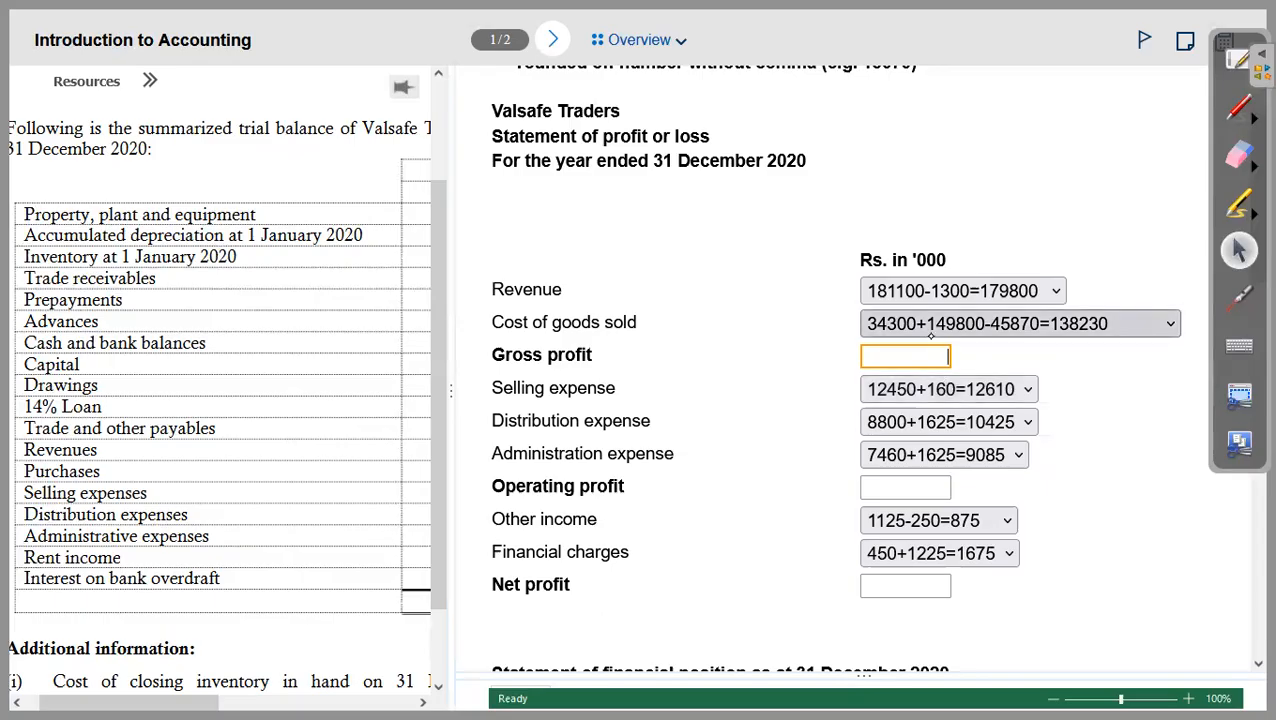
click(1239, 346)
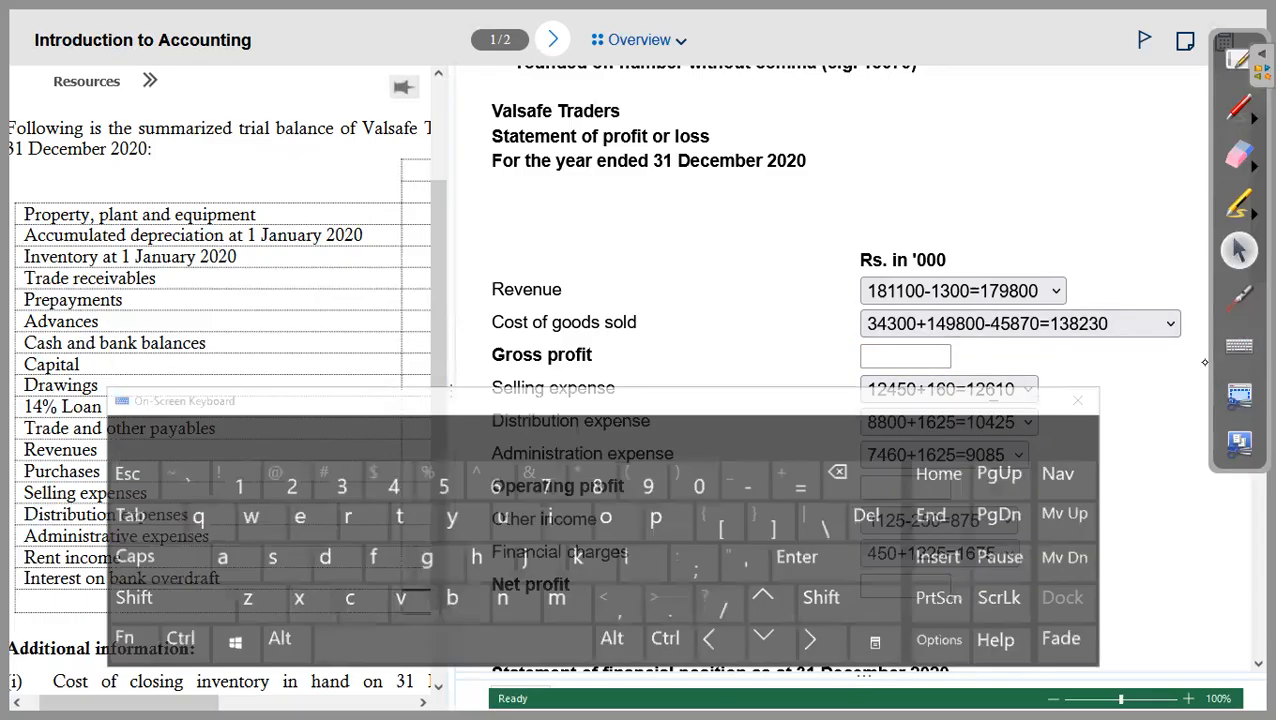
click(914, 356)
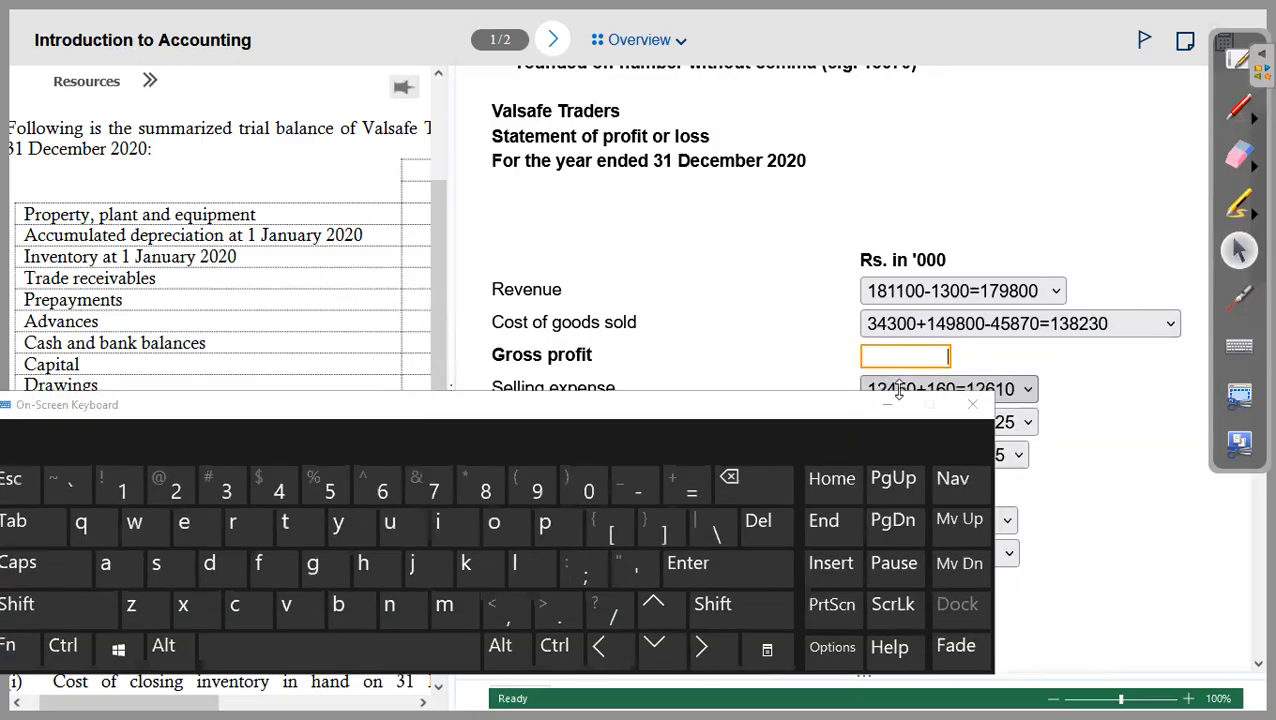
key(shift)
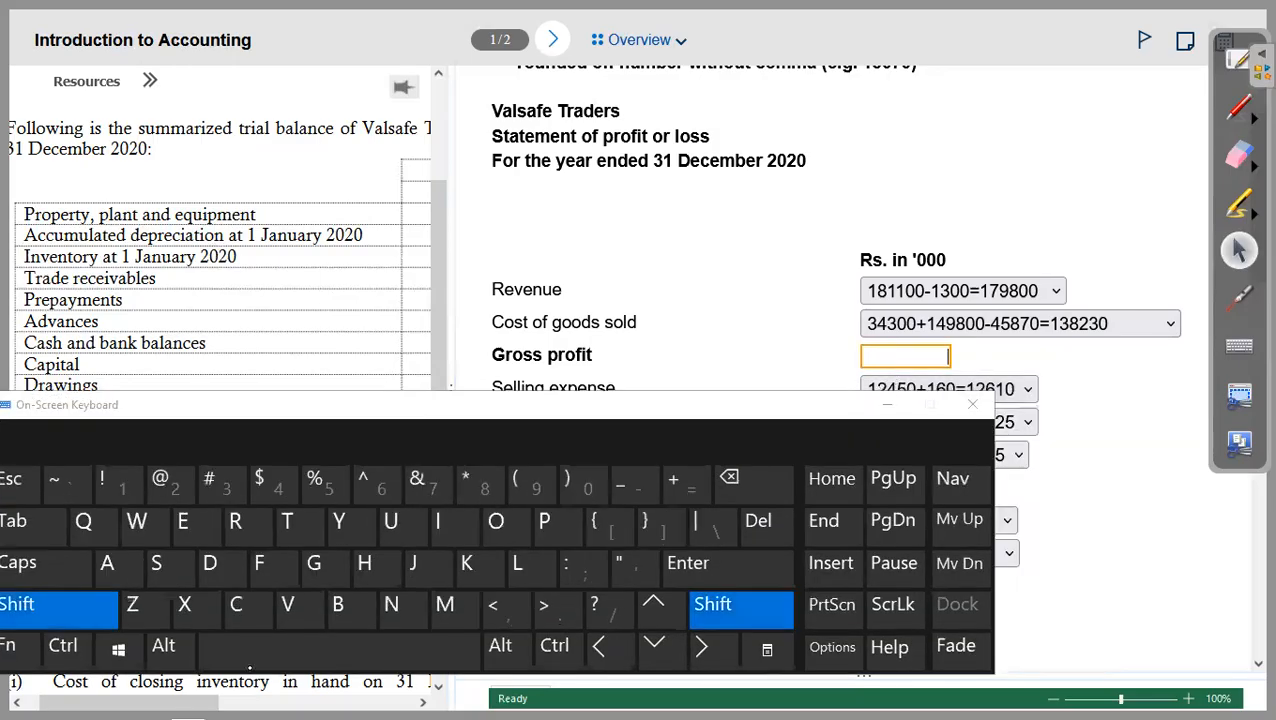
click(55, 605)
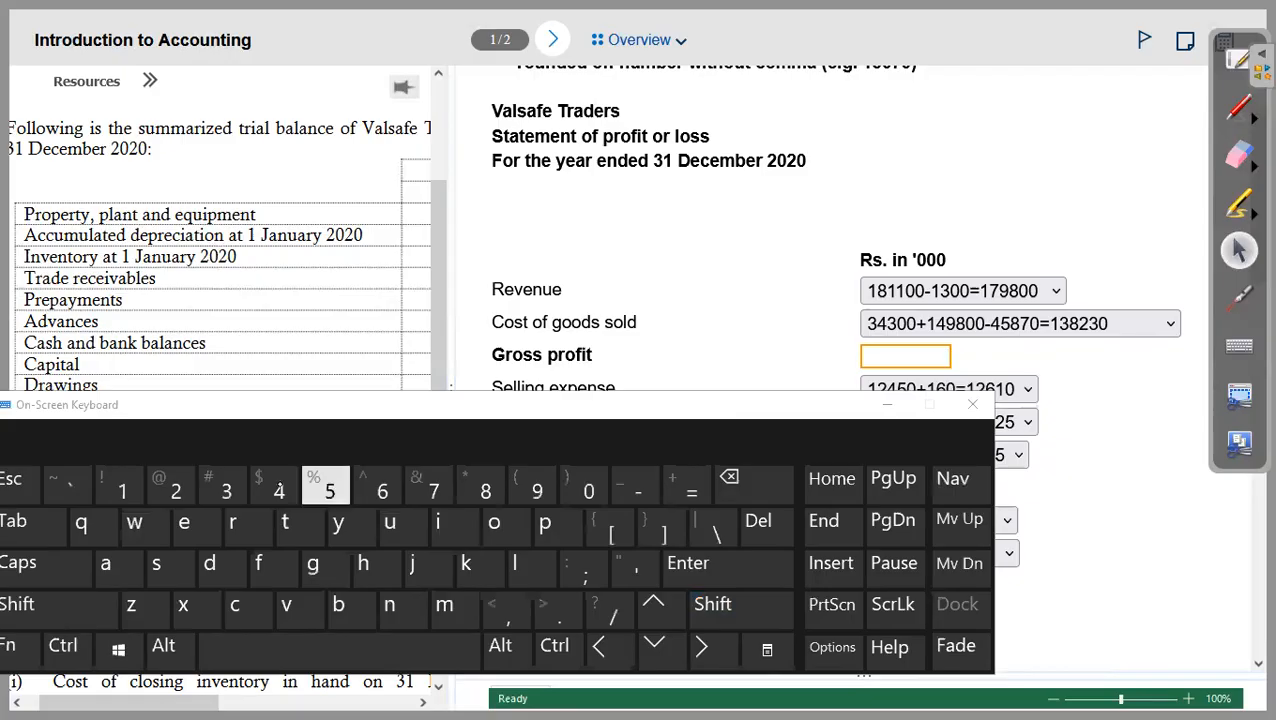
click(279, 488)
click(122, 488)
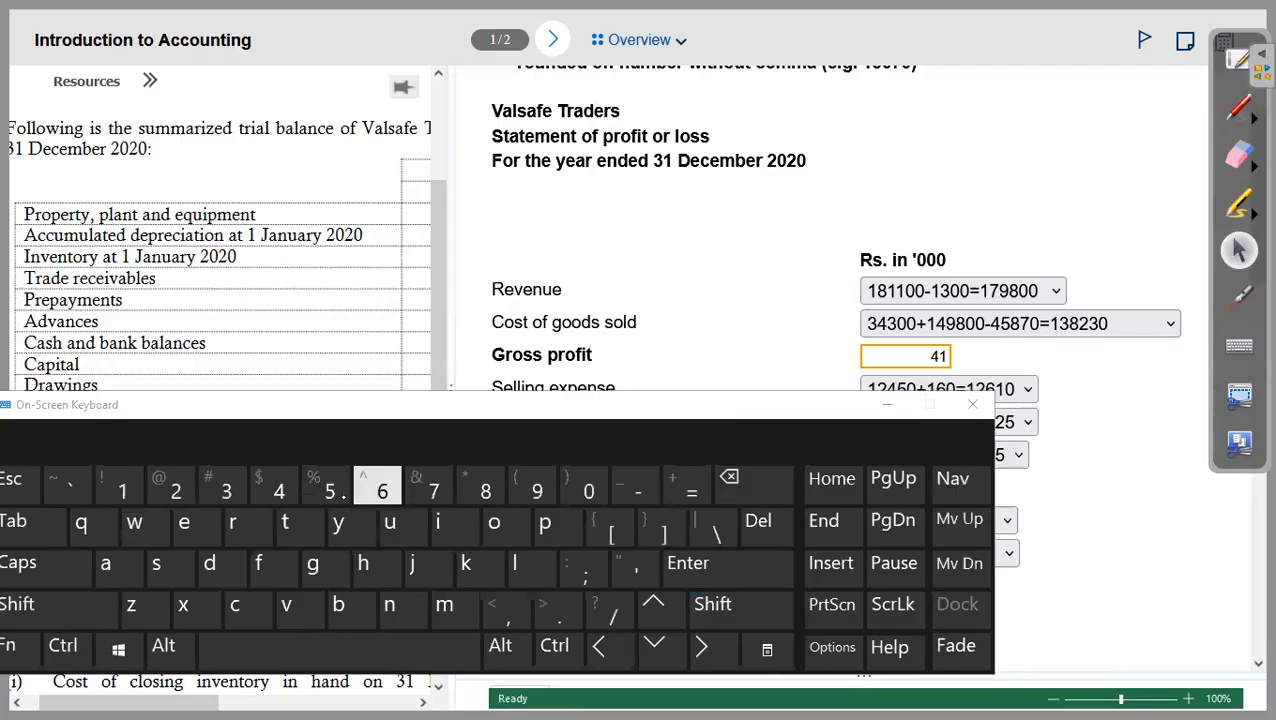
click(330, 488)
click(433, 488)
click(588, 488)
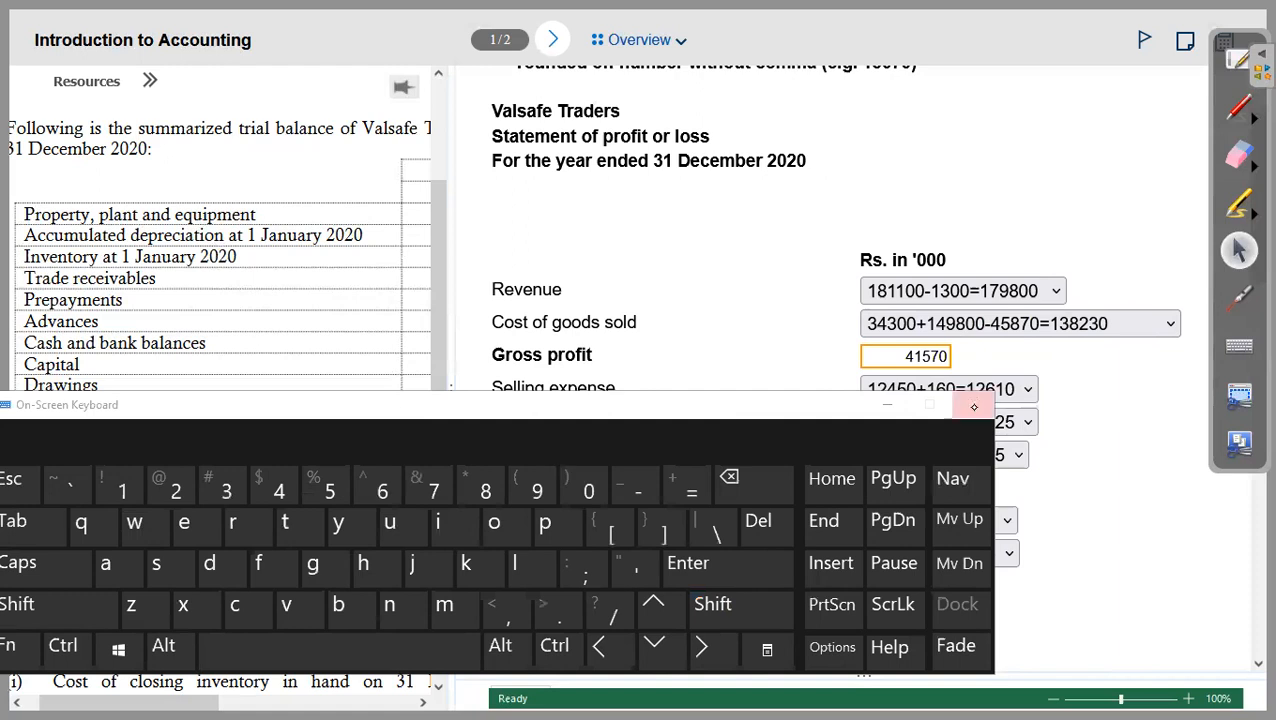
click(974, 404)
Step: Point out the Selling, Distribution and Administration expense answers that are deducted from gross profit
click(1237, 300)
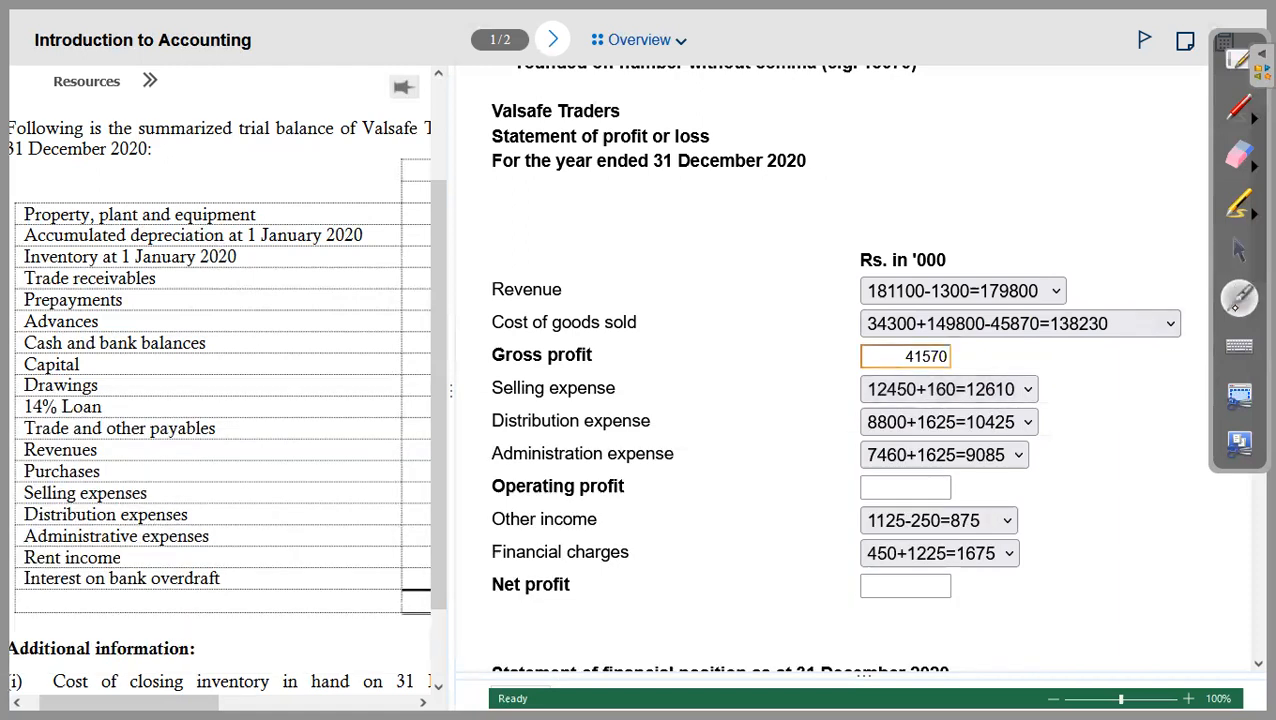
click(995, 390)
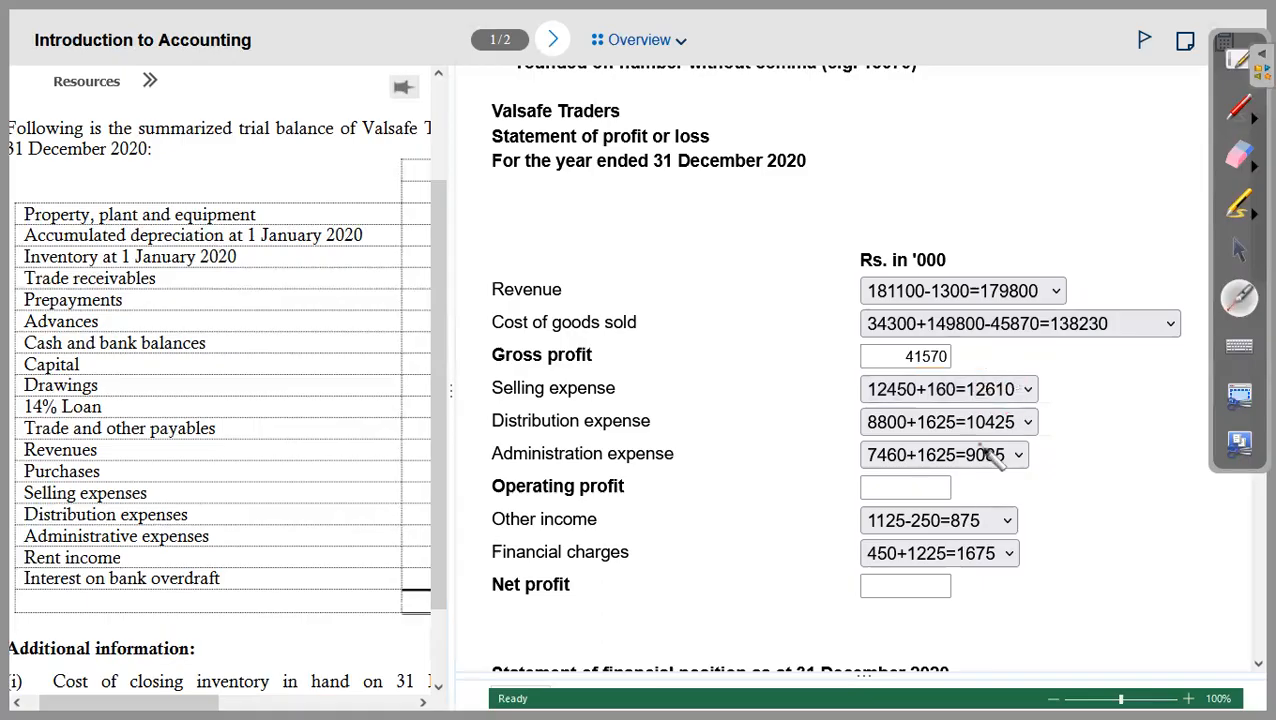
click(987, 423)
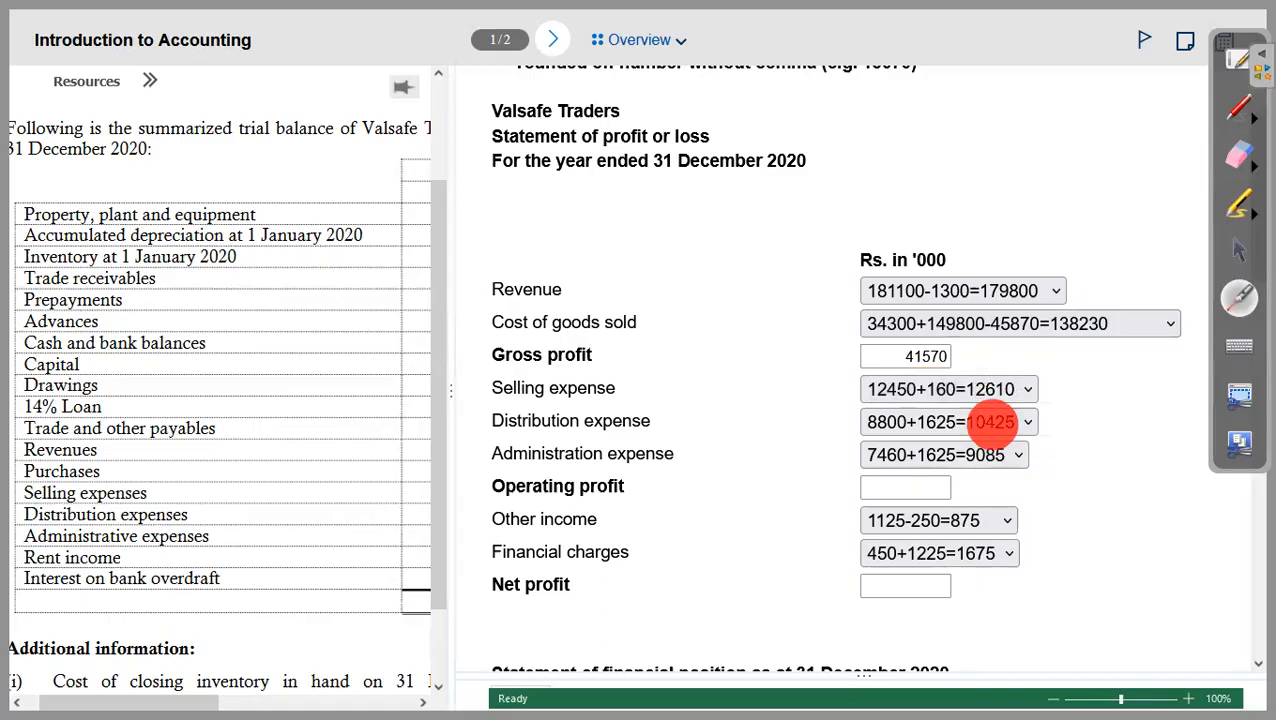
click(985, 456)
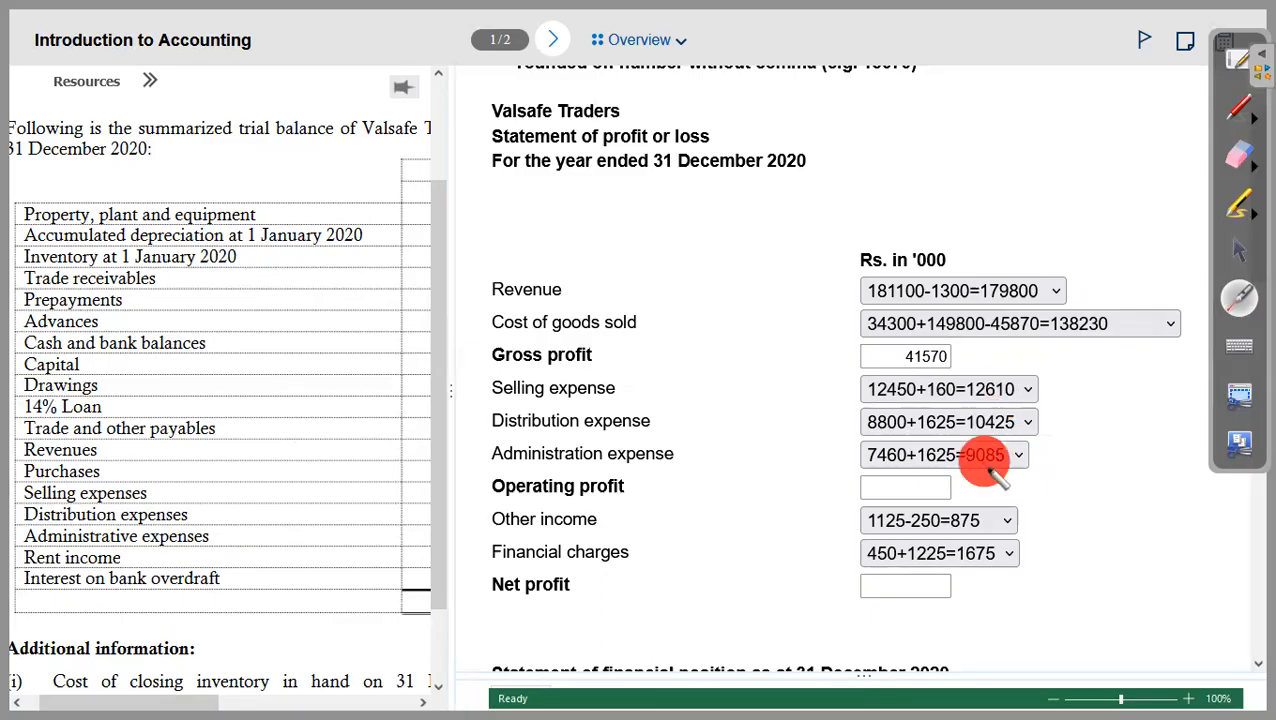
click(1239, 250)
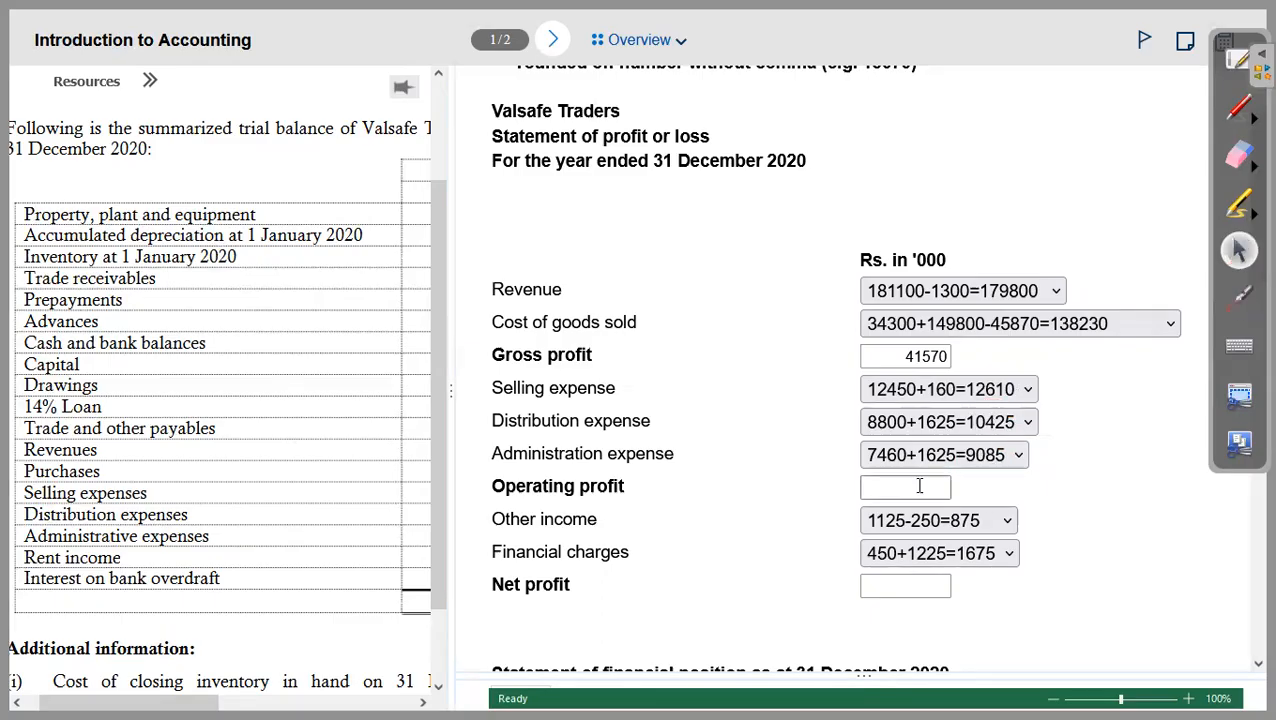
Step: Enter 9450 as the Operating profit in the statement of profit or loss
click(948, 489)
click(1223, 355)
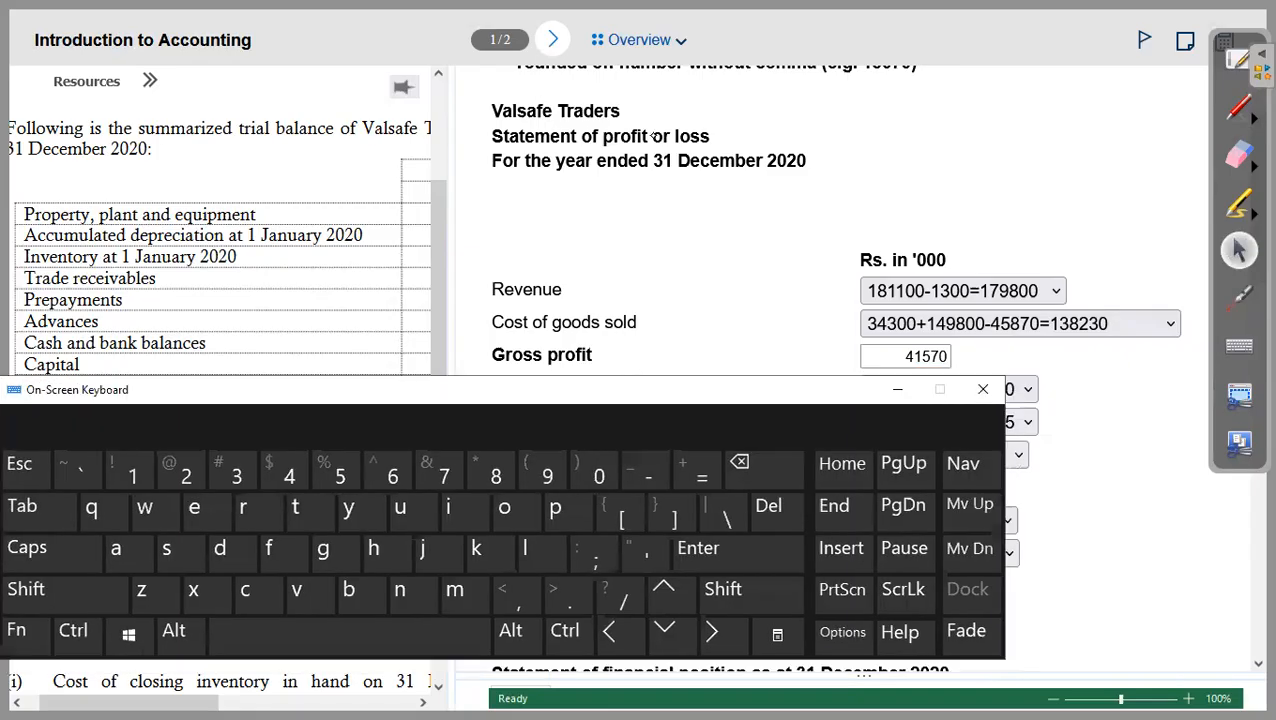
drag(600, 390, 653, 105)
click(928, 488)
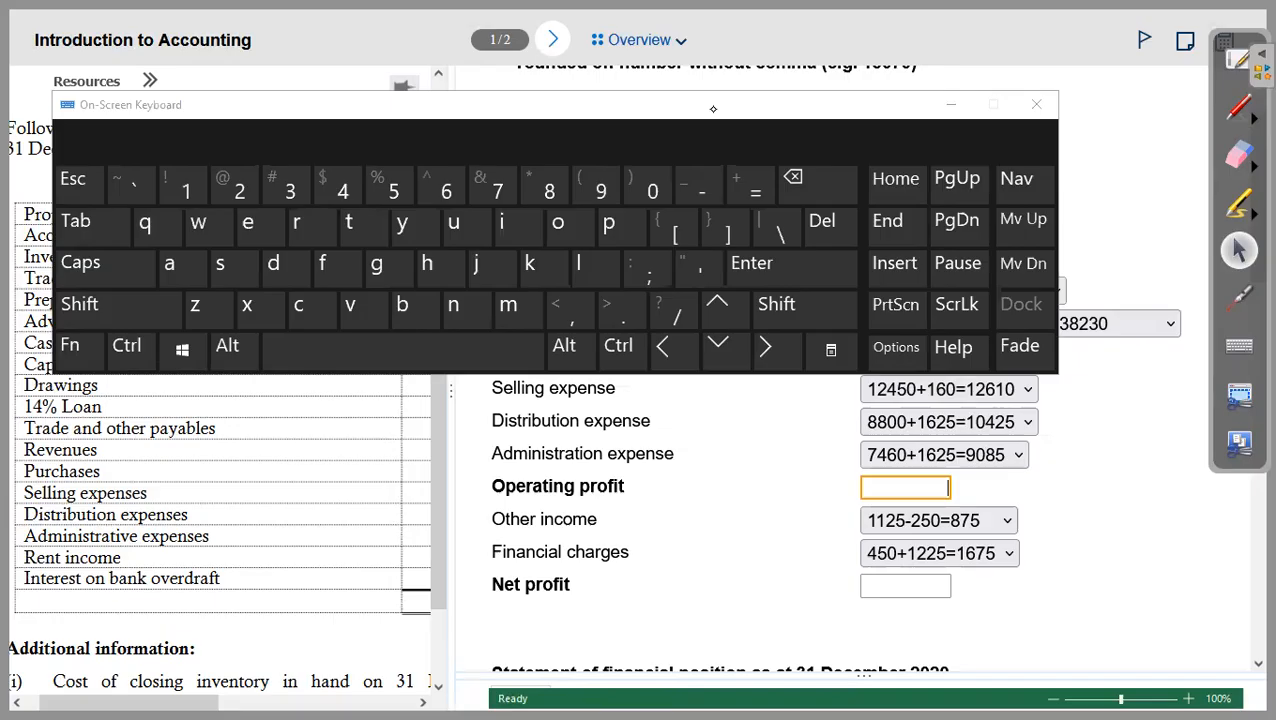
drag(713, 108, 495, 204)
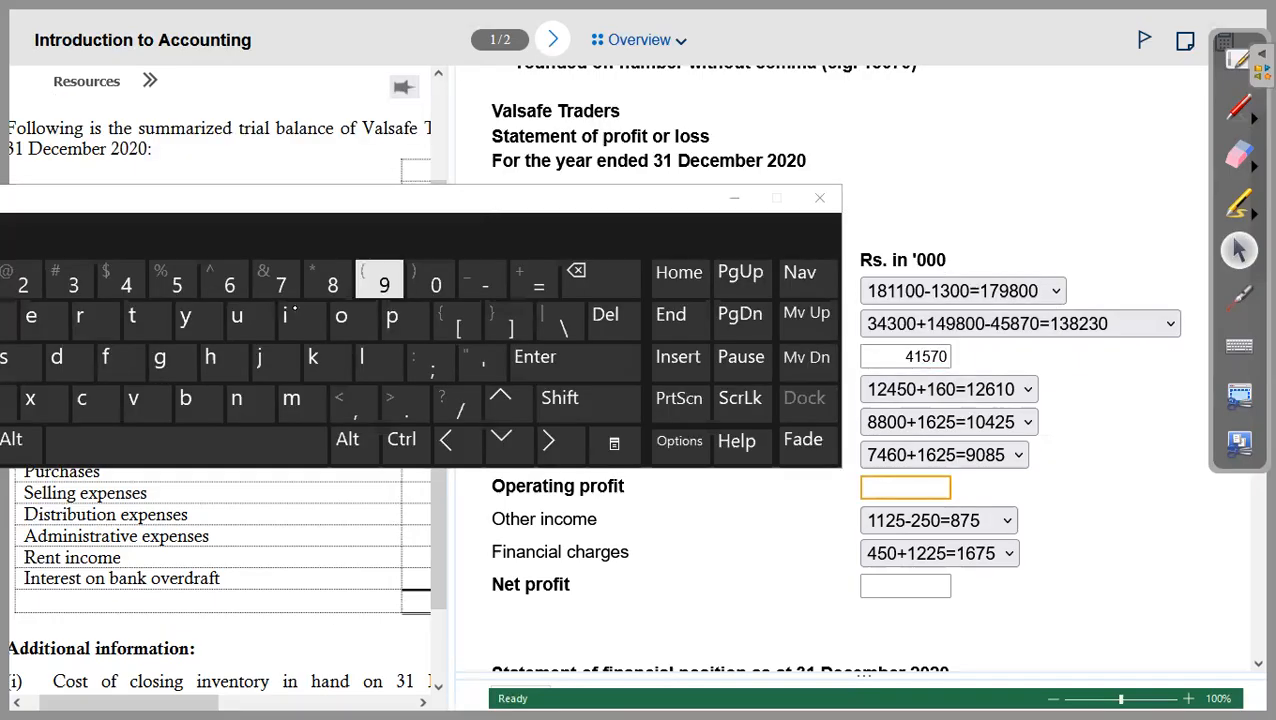
click(384, 284)
click(126, 284)
text(50)
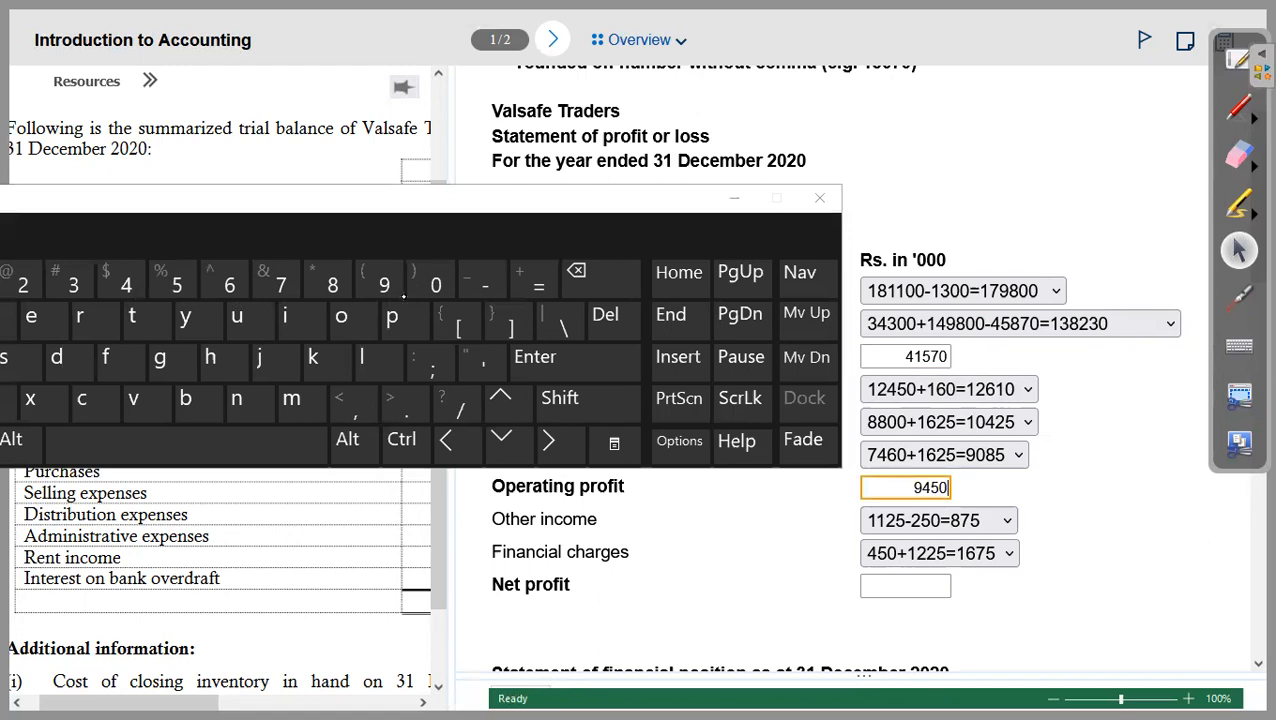
click(927, 583)
click(1239, 345)
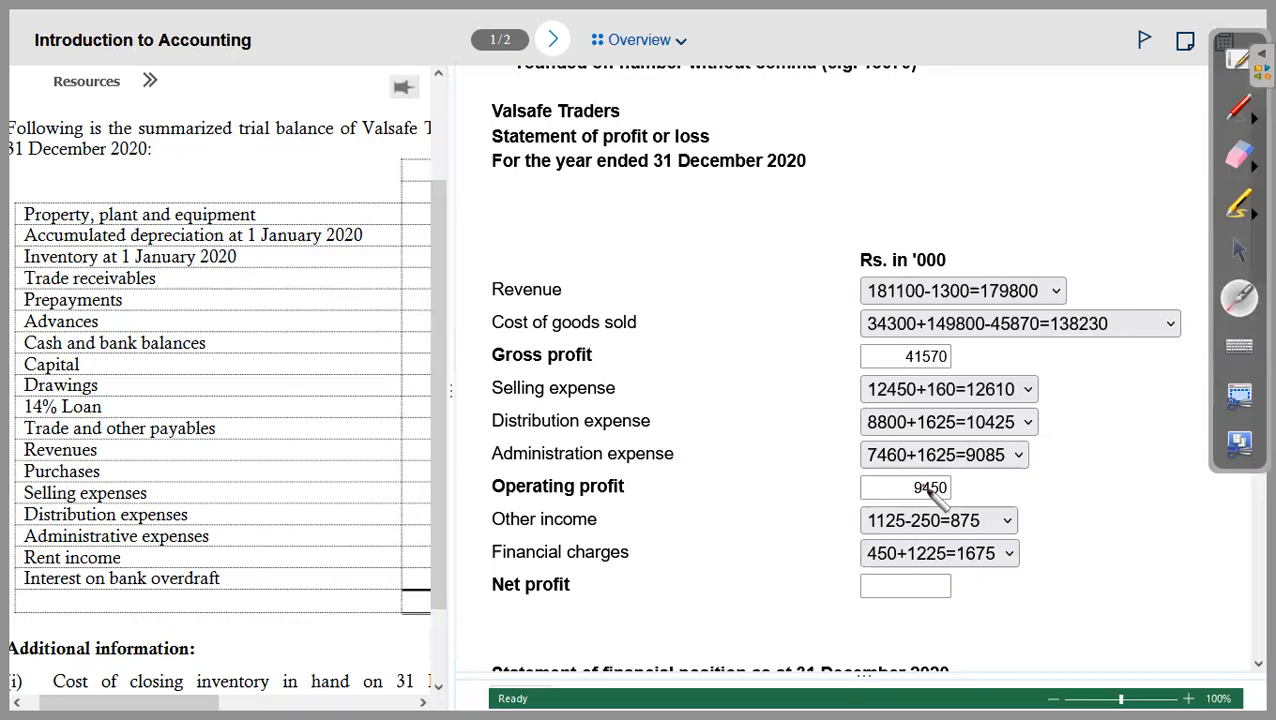
click(1239, 251)
click(917, 578)
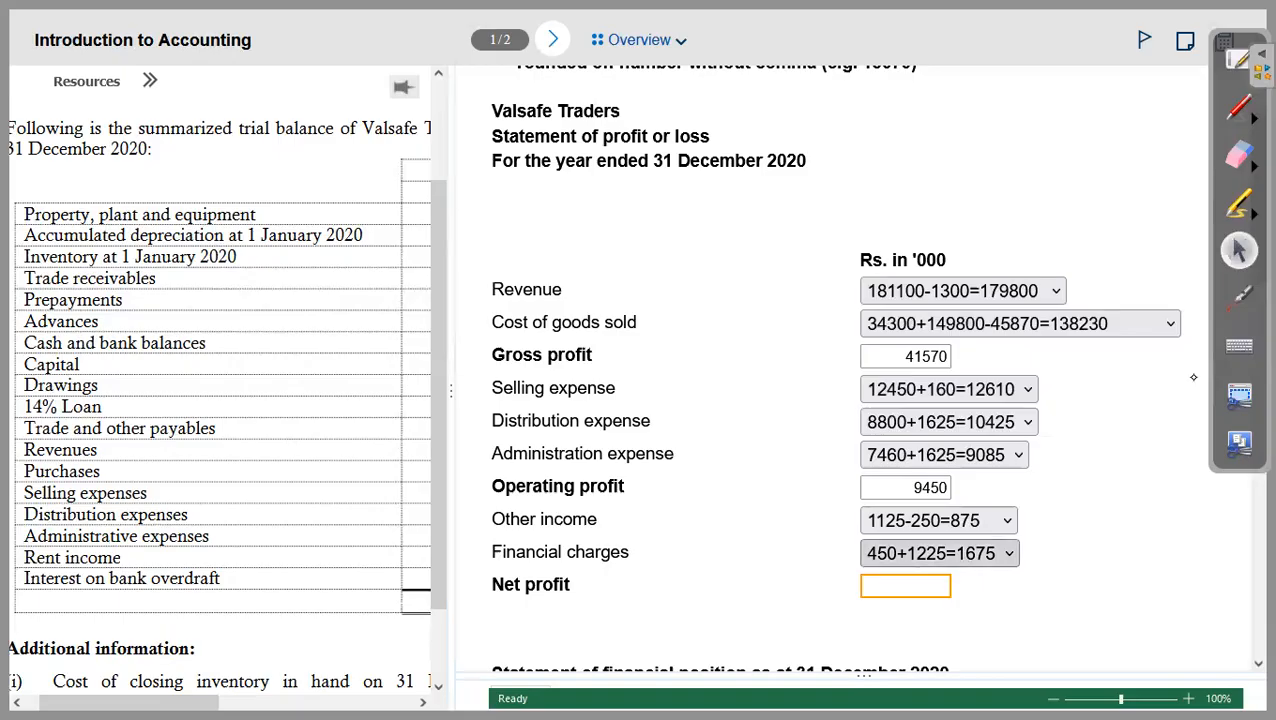
click(1239, 346)
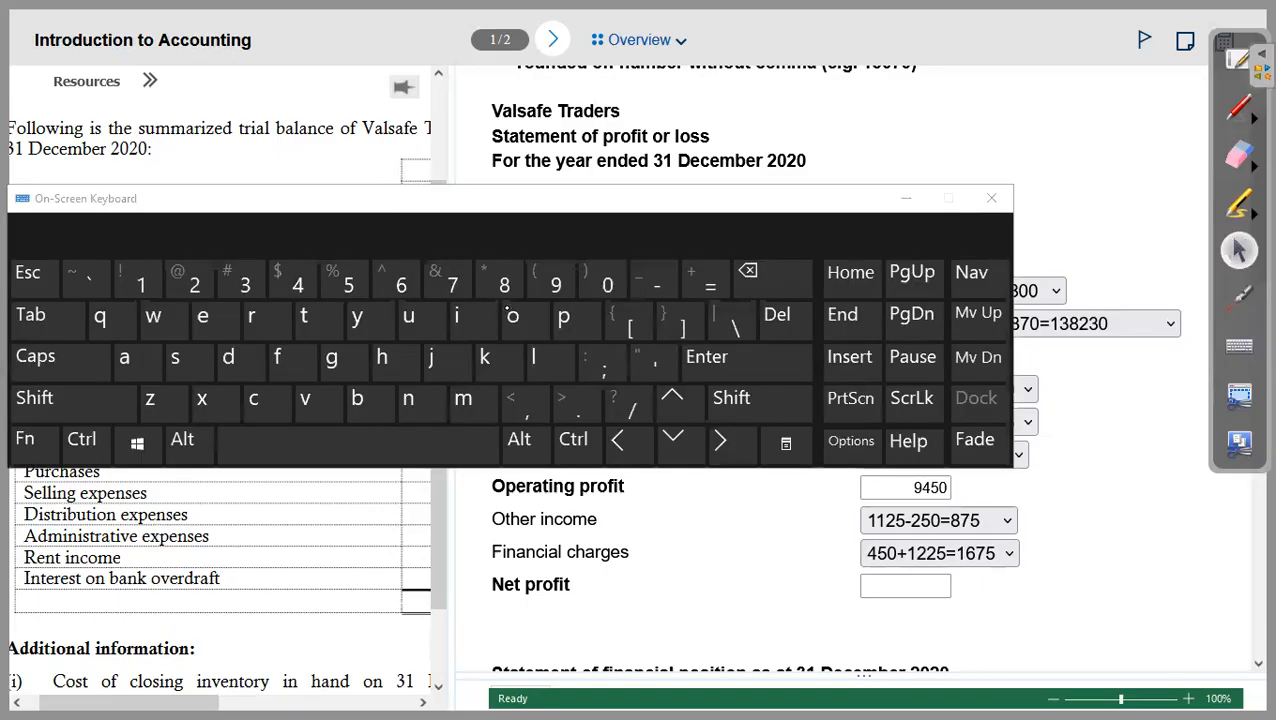
click(344, 282)
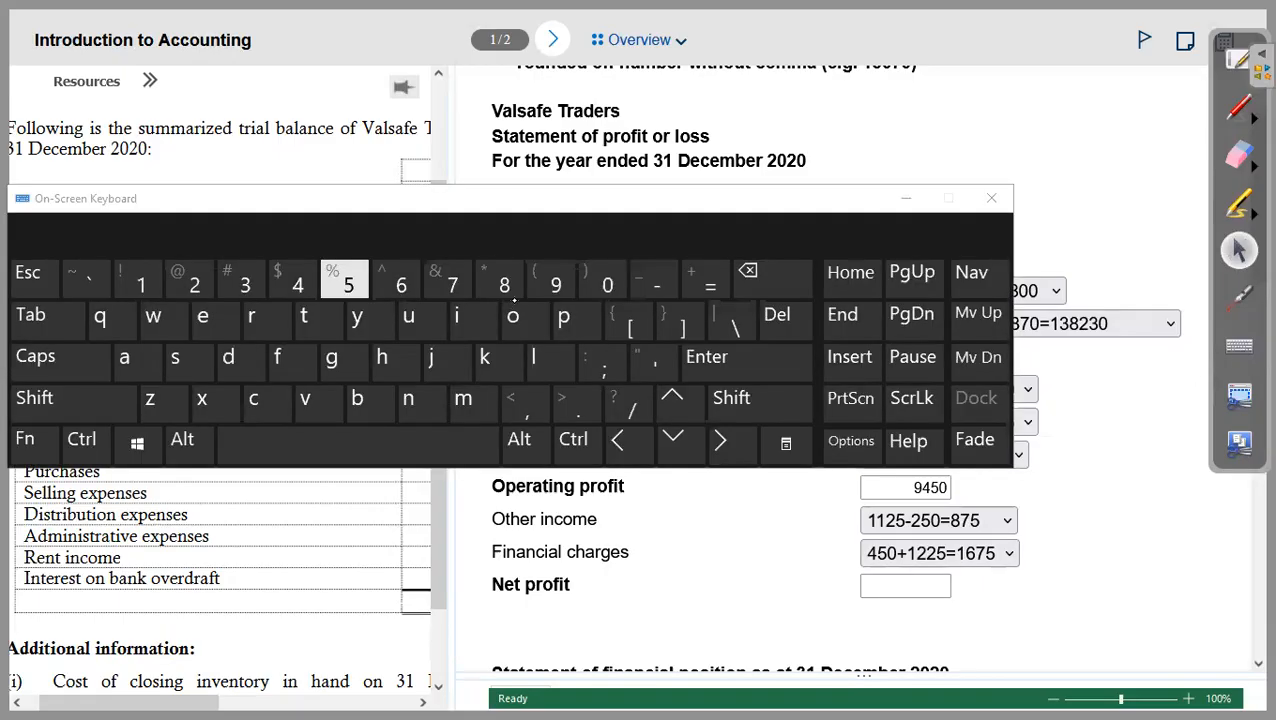
click(991, 198)
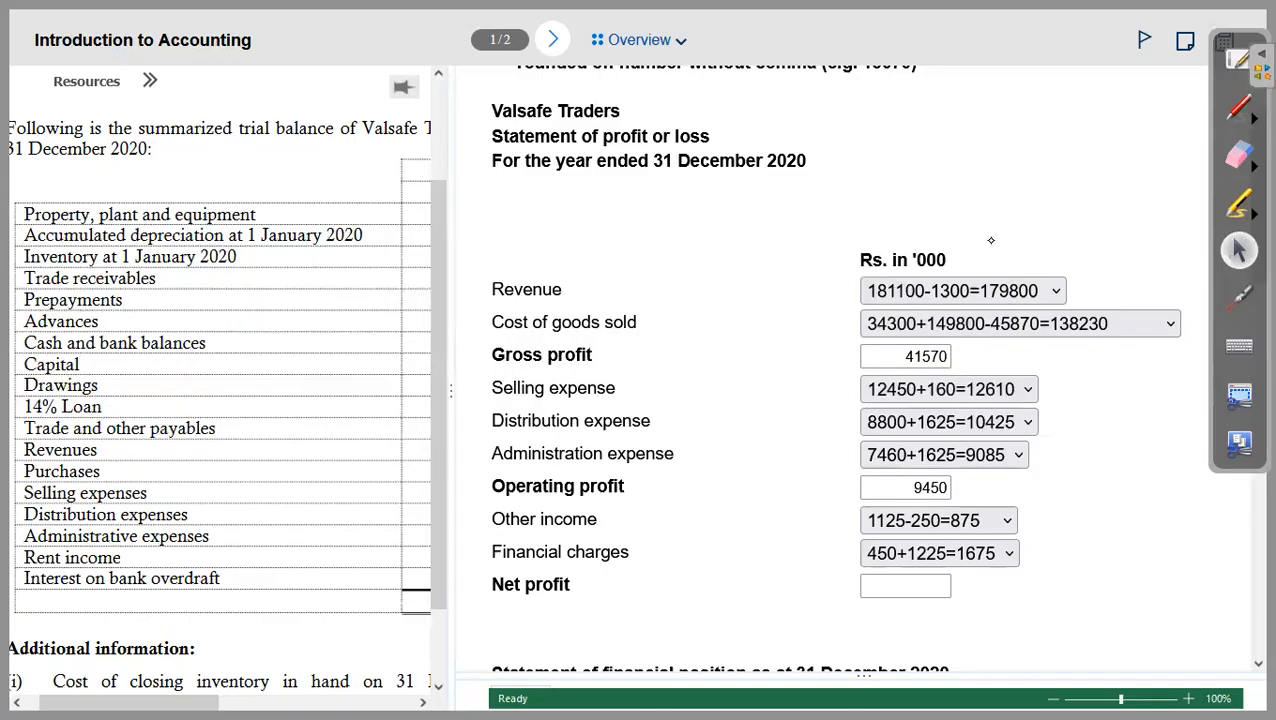
Step: Enter 8650 as the Net profit in the statement of profit or loss
click(932, 582)
click(1222, 350)
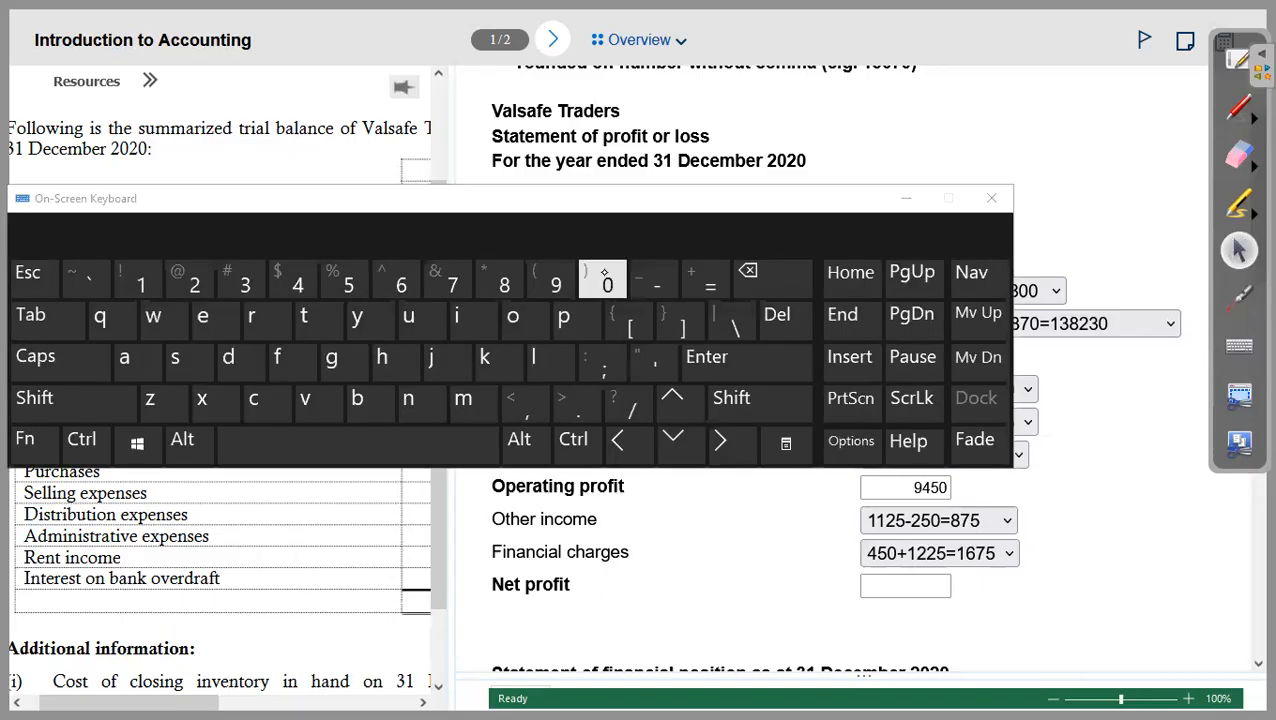
click(900, 585)
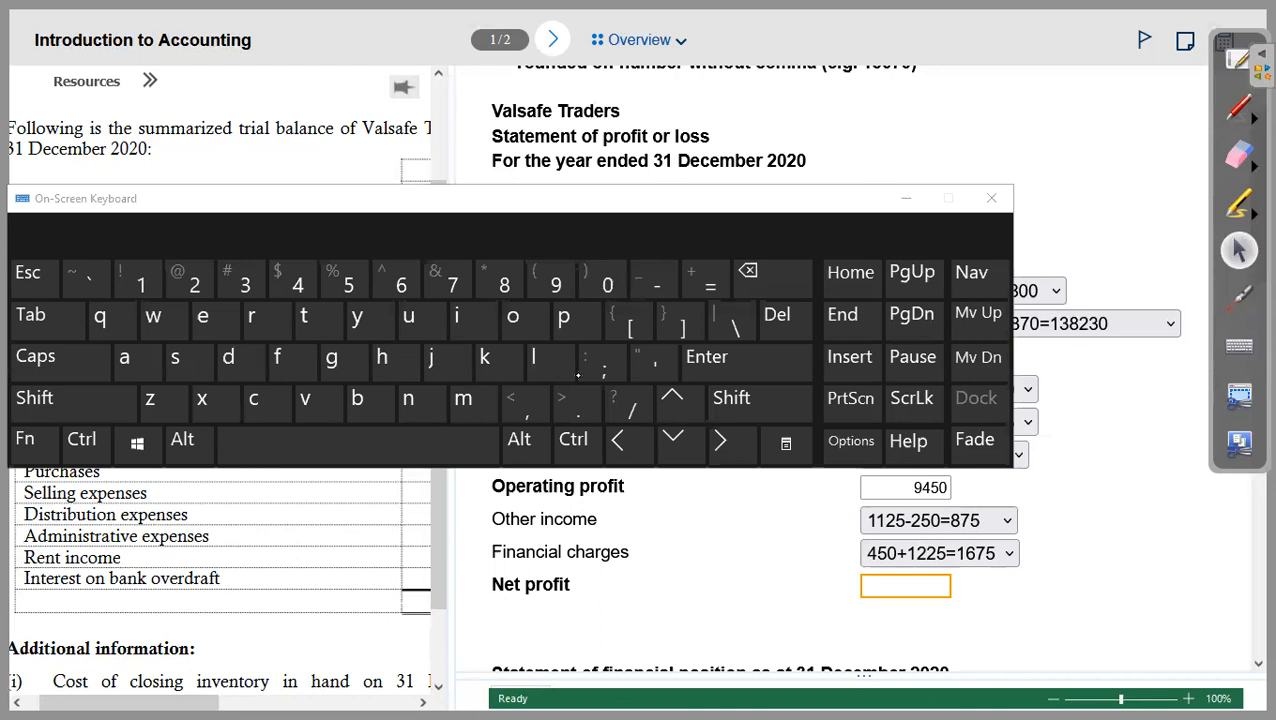
text(8)
click(401, 285)
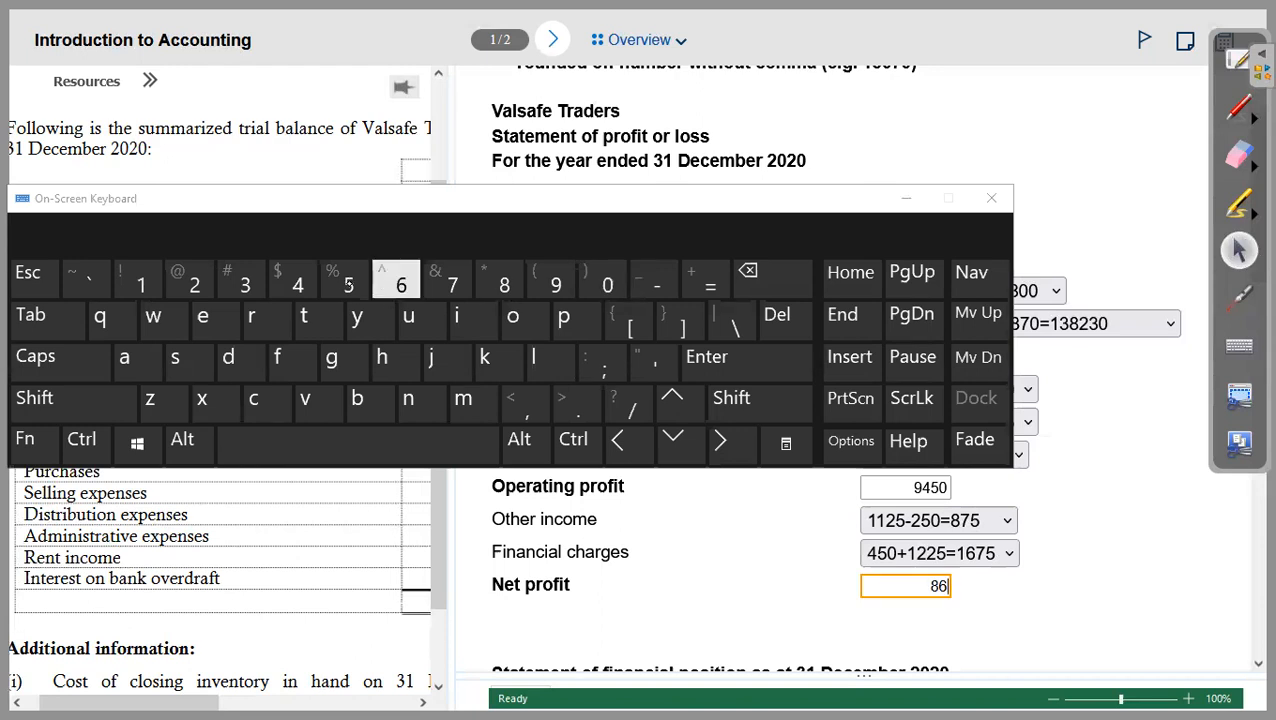
text(50)
click(991, 198)
Step: Widen the trial balance pane to show its Debit and Credit columns and point out the Capital balance
scroll(1041, 511, down, 2)
scroll(1050, 550, down, 3)
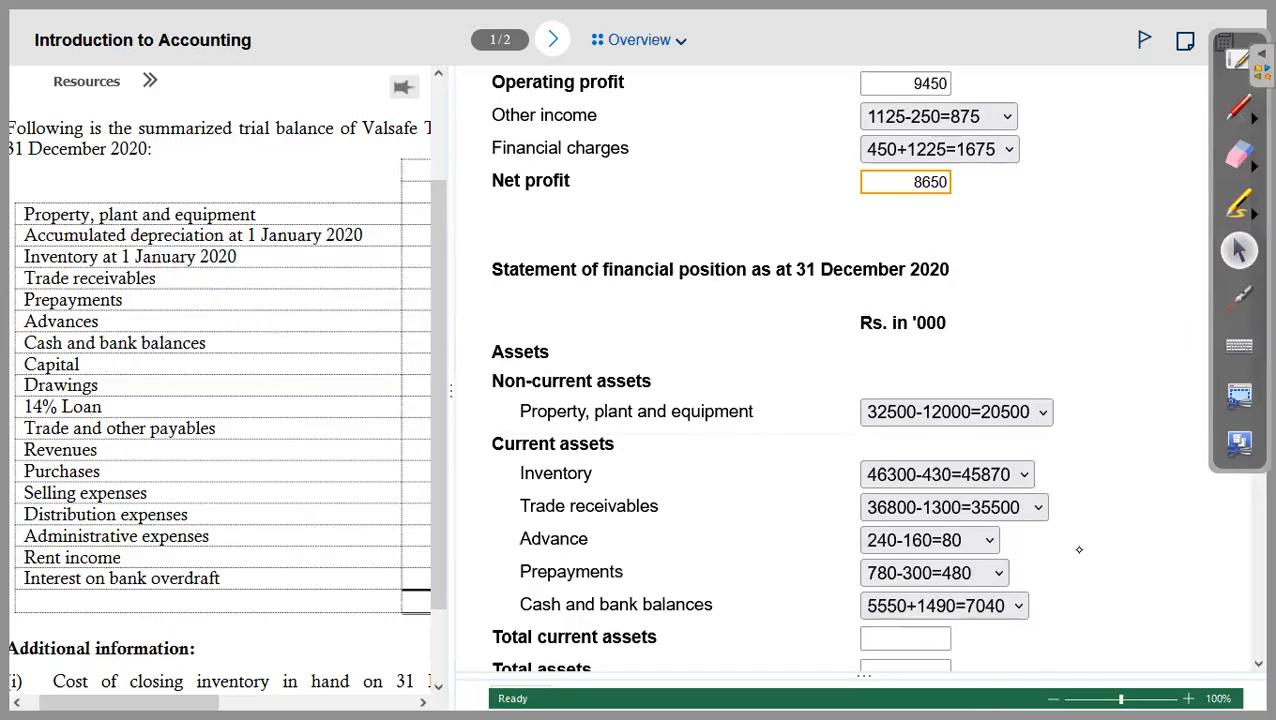
scroll(1055, 602, down, 2)
scroll(1060, 604, down, 1)
scroll(1060, 612, down, 1)
scroll(1048, 565, down, 3)
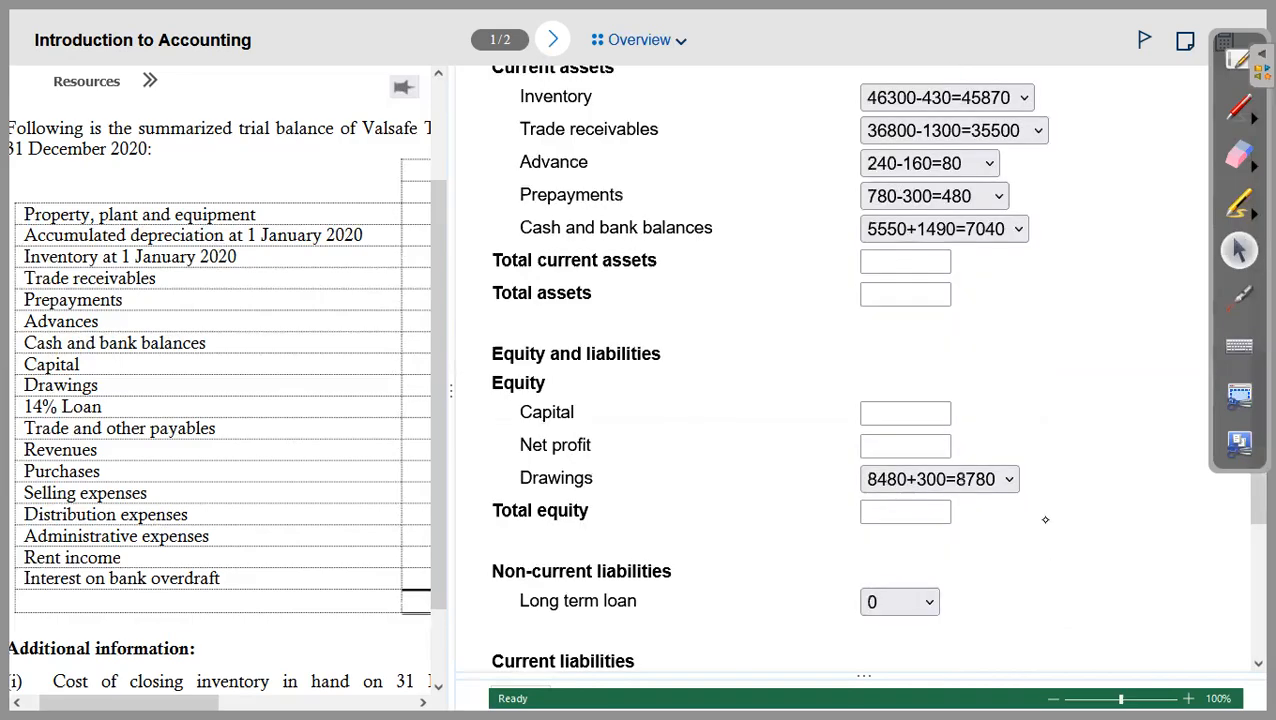
scroll(969, 485, down, 1)
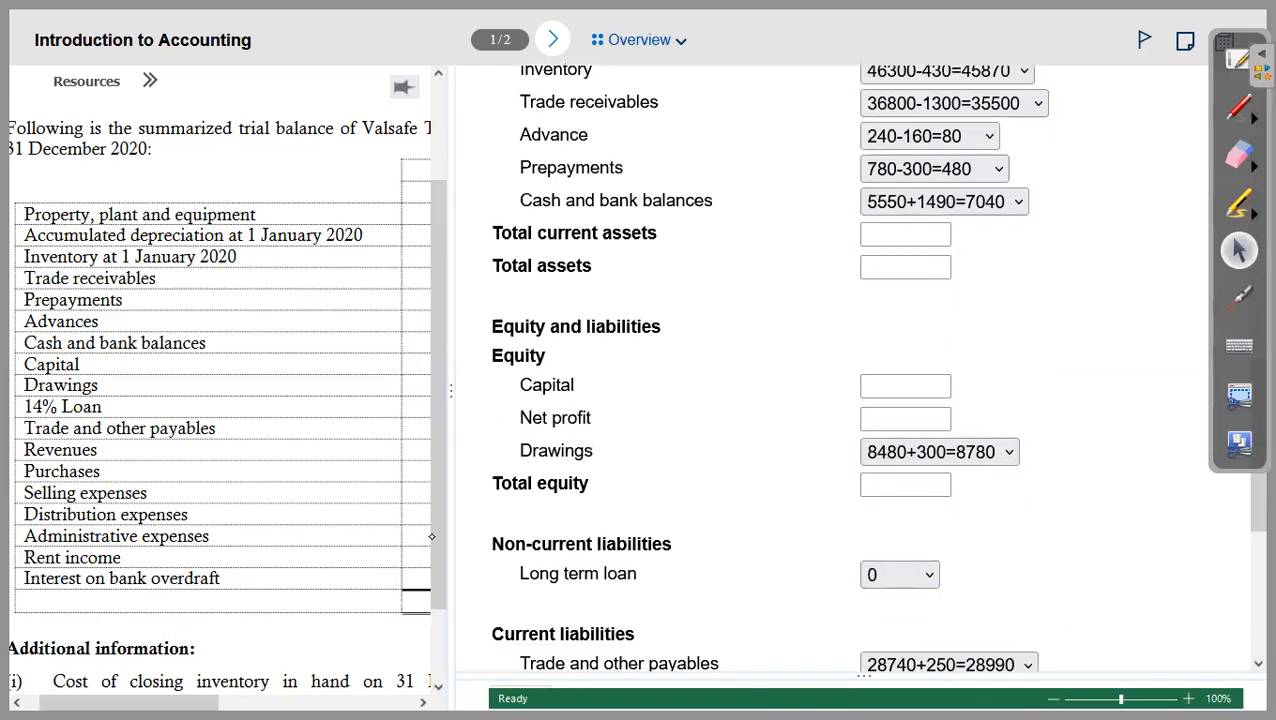
drag(447, 392, 751, 401)
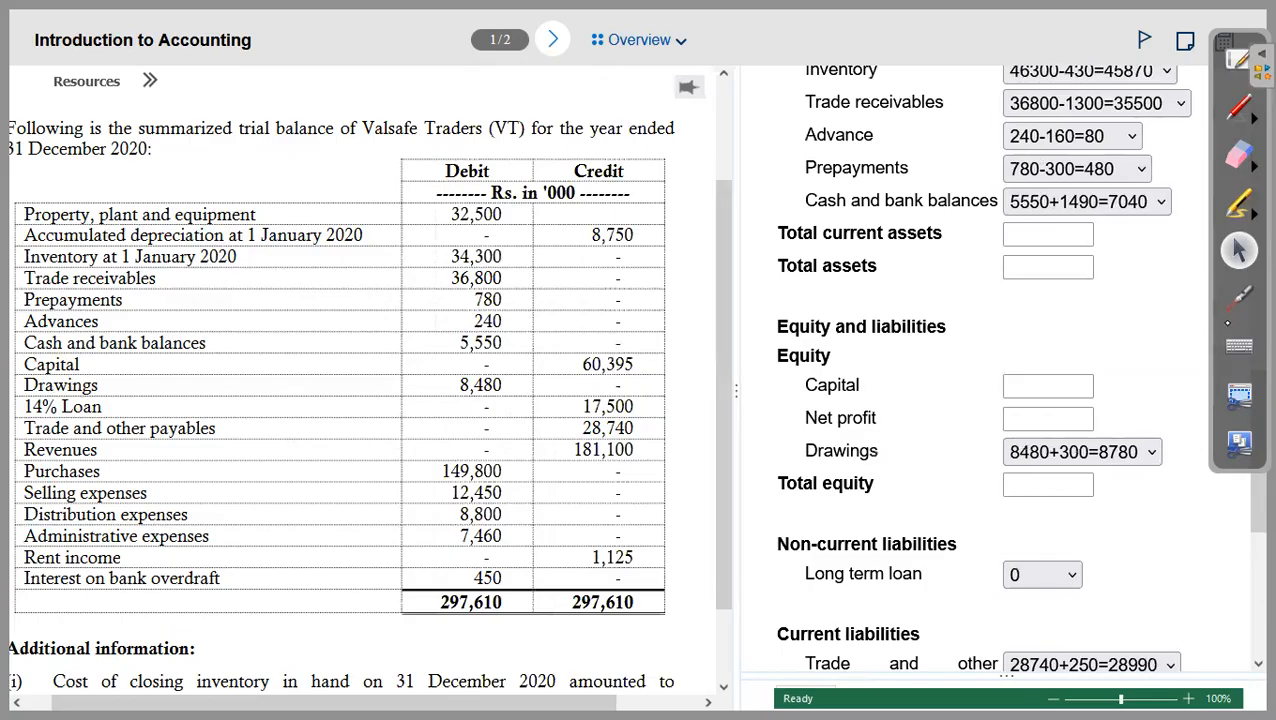
click(1238, 297)
click(603, 364)
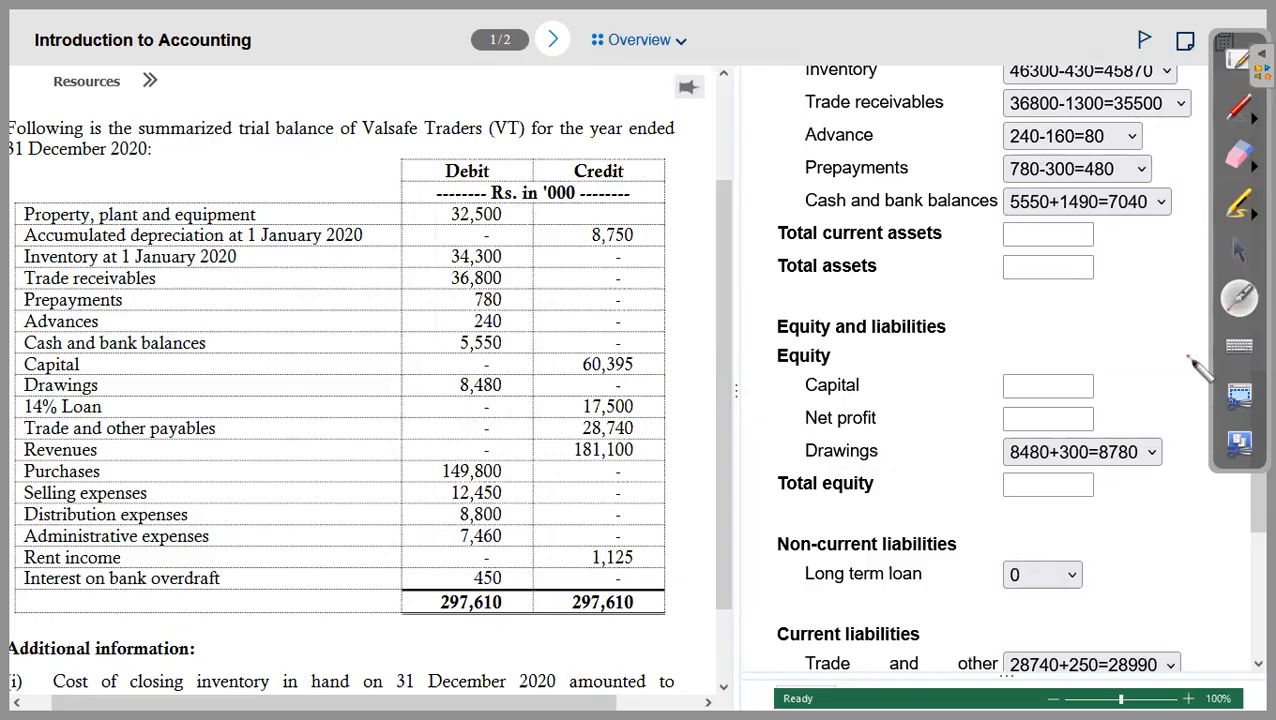
Step: Enter 60395 as the Capital under Equity in the statement of financial position
click(1055, 386)
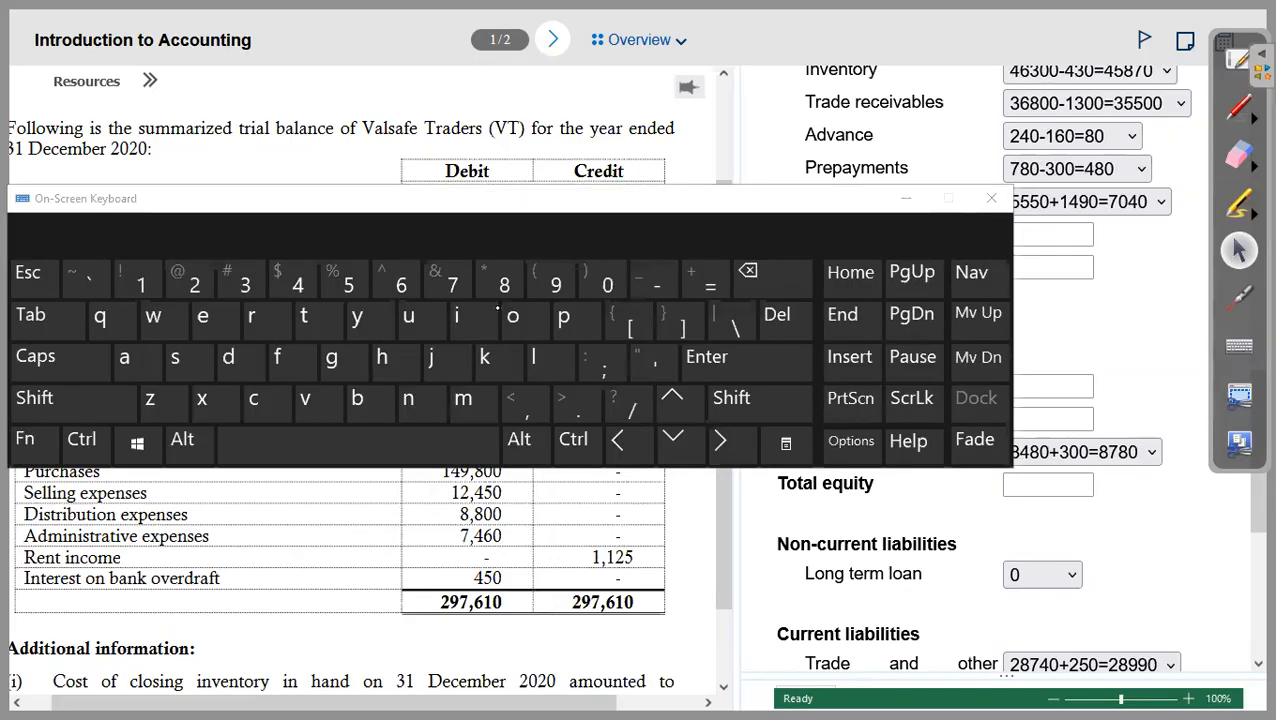
click(400, 280)
click(607, 283)
click(246, 286)
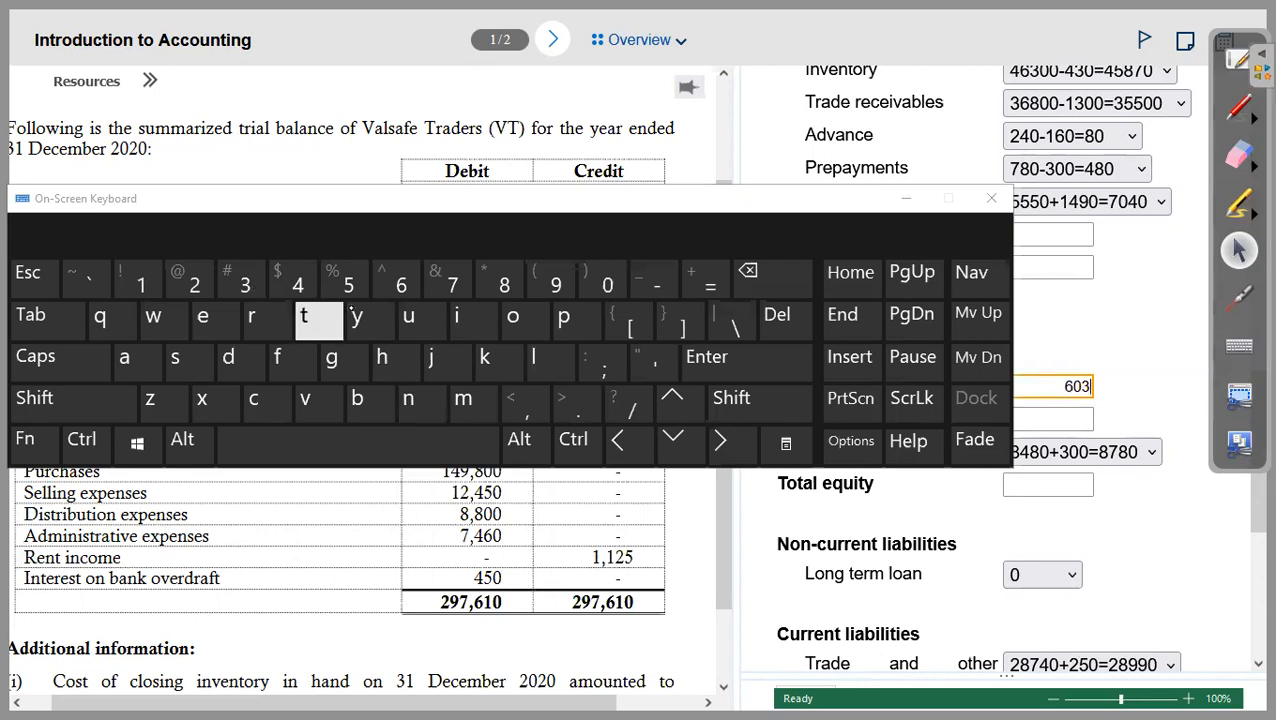
click(552, 284)
click(352, 287)
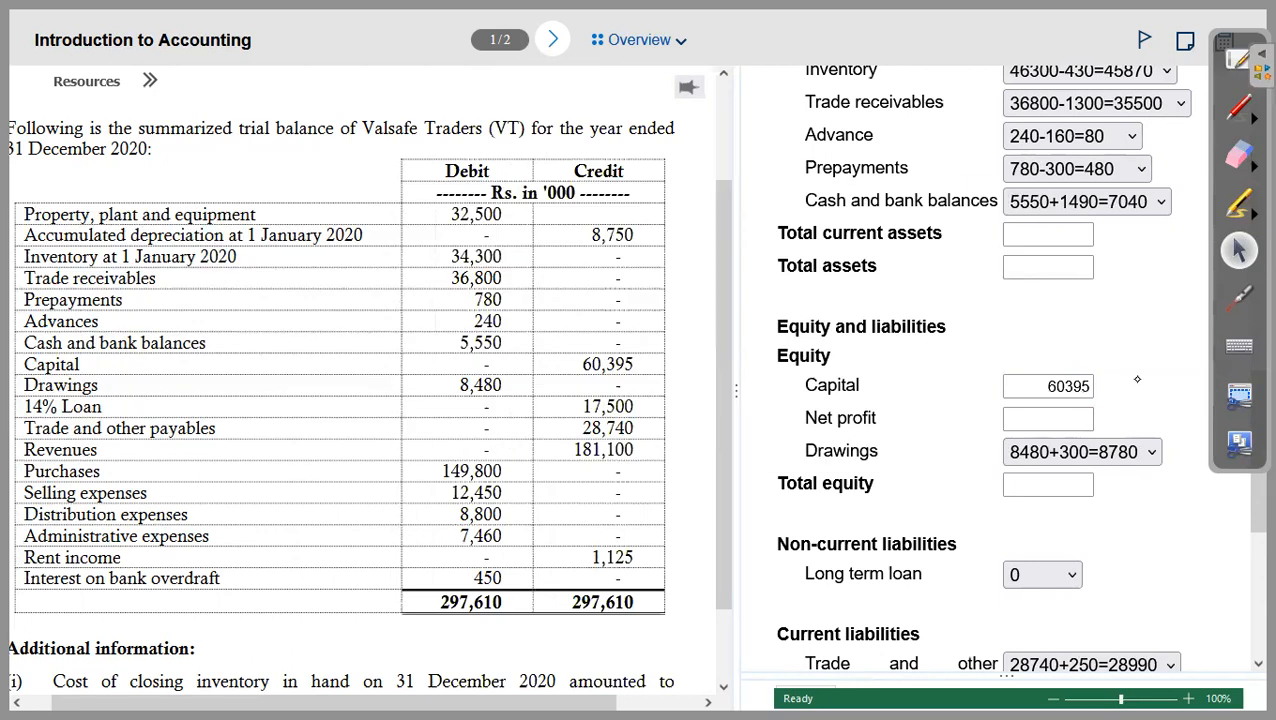
Step: Look up the Net profit in the statement of profit or loss and enter 8650 as the Net profit under Equity
scroll(1071, 352, up, 5)
scroll(1077, 235, up, 3)
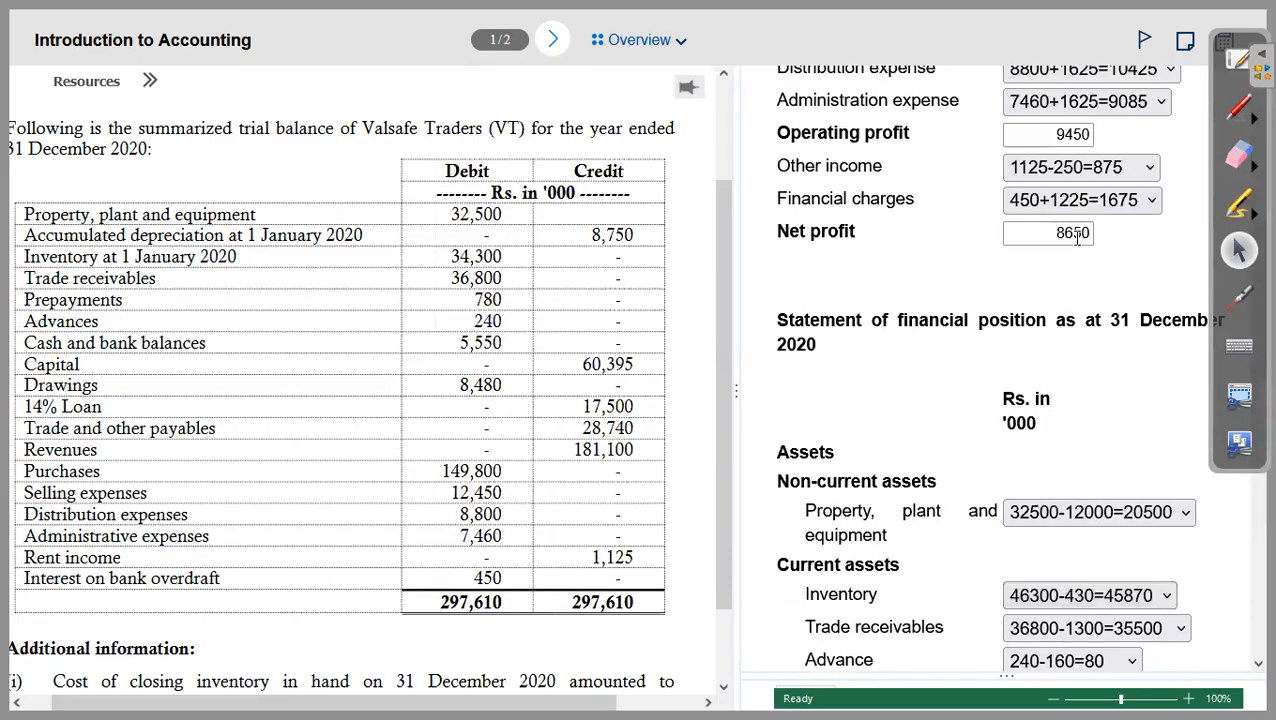
double_click(1077, 235)
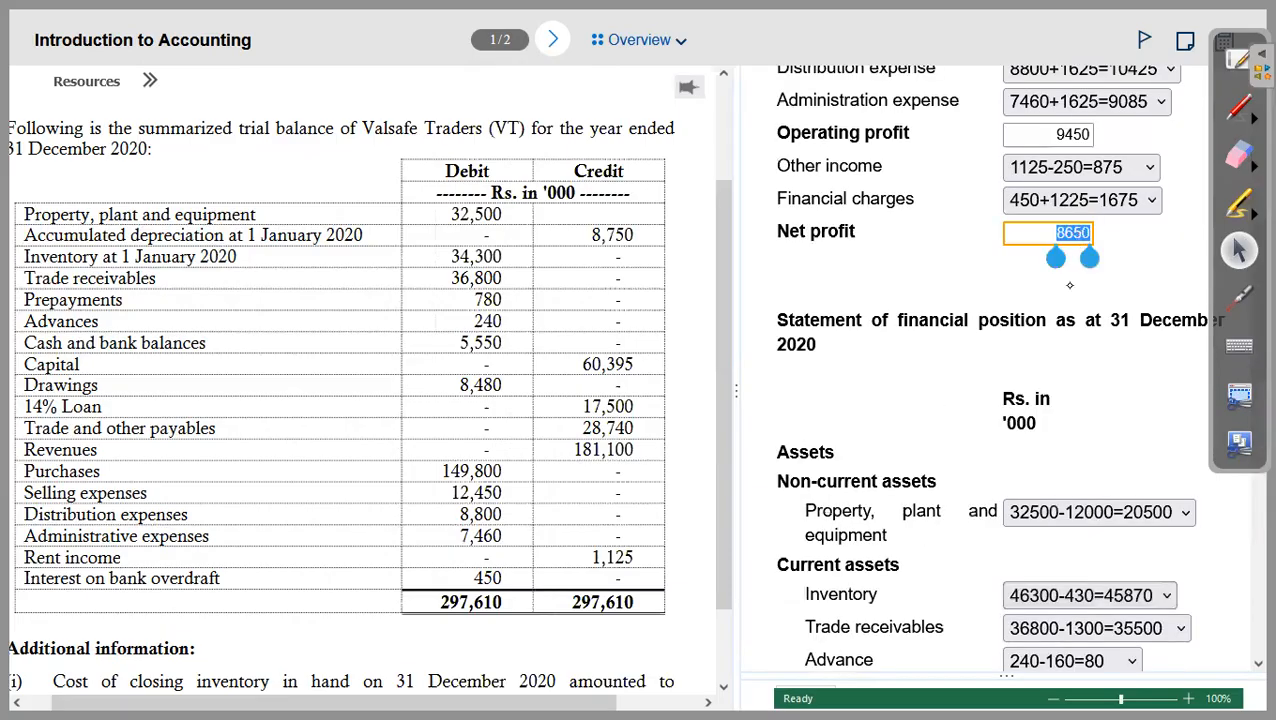
click(1111, 421)
scroll(1069, 435, down, 5)
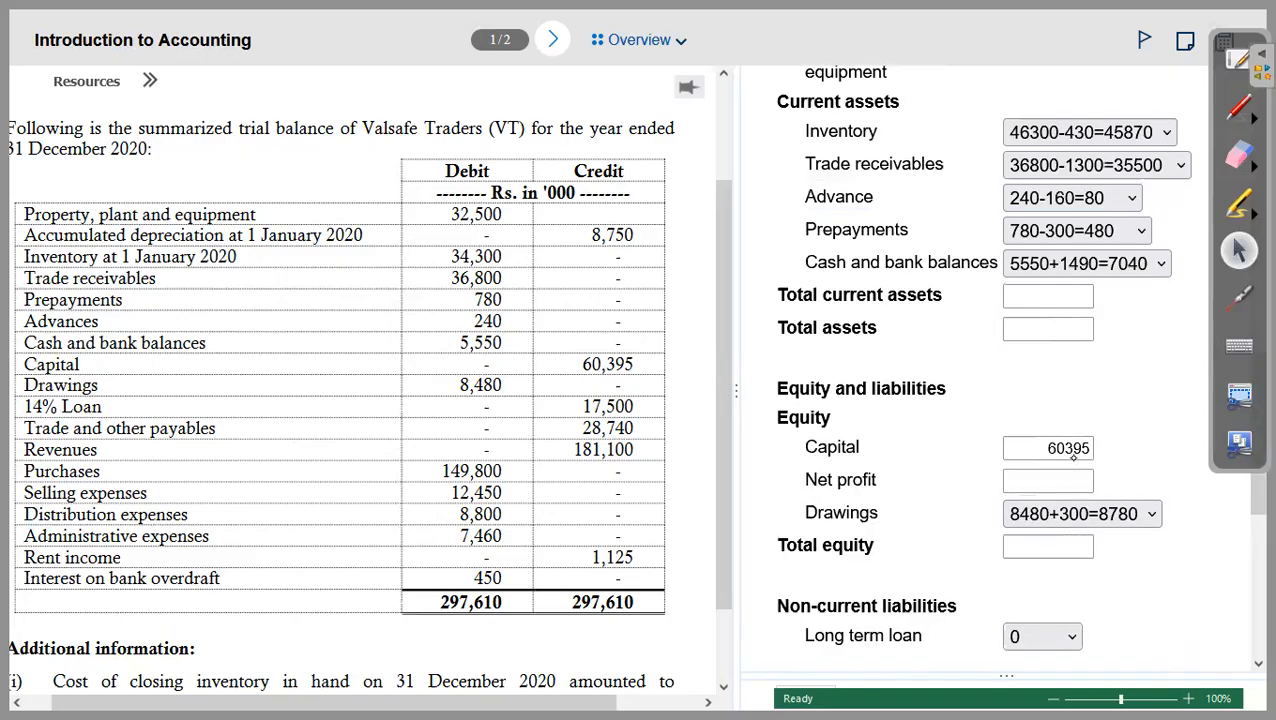
scroll(1068, 375, down, 1)
click(1066, 364)
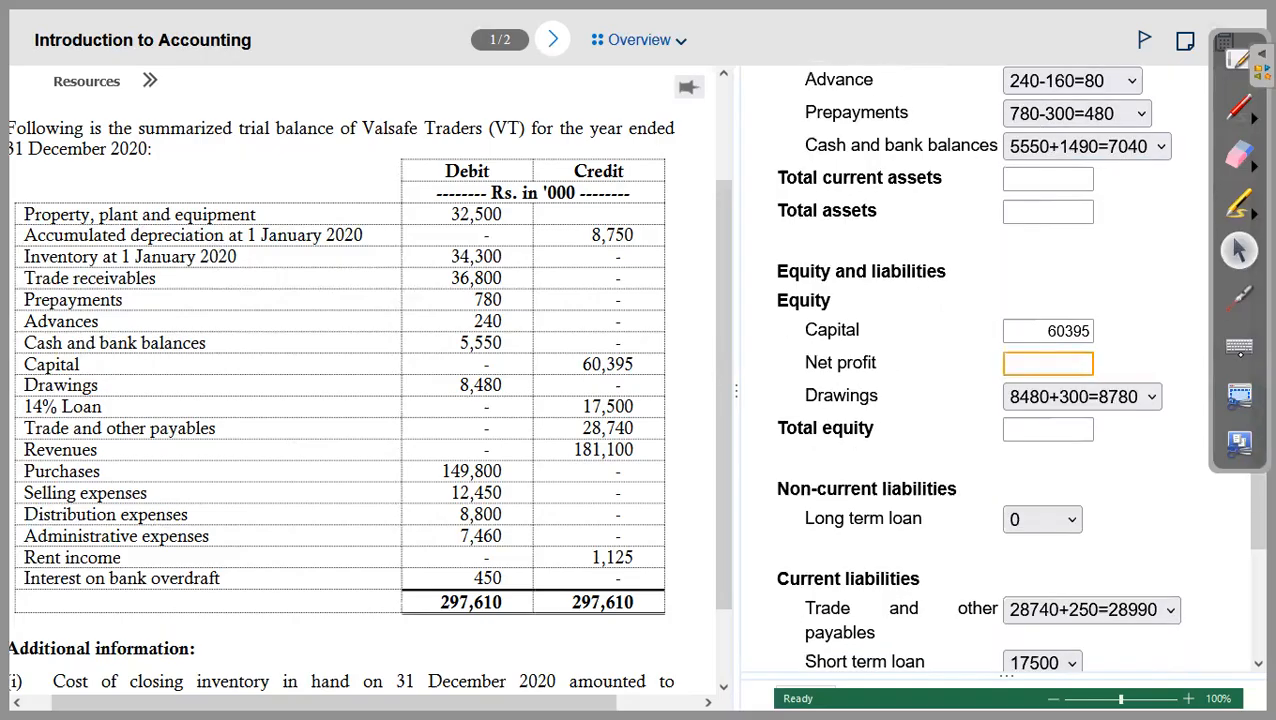
click(1220, 360)
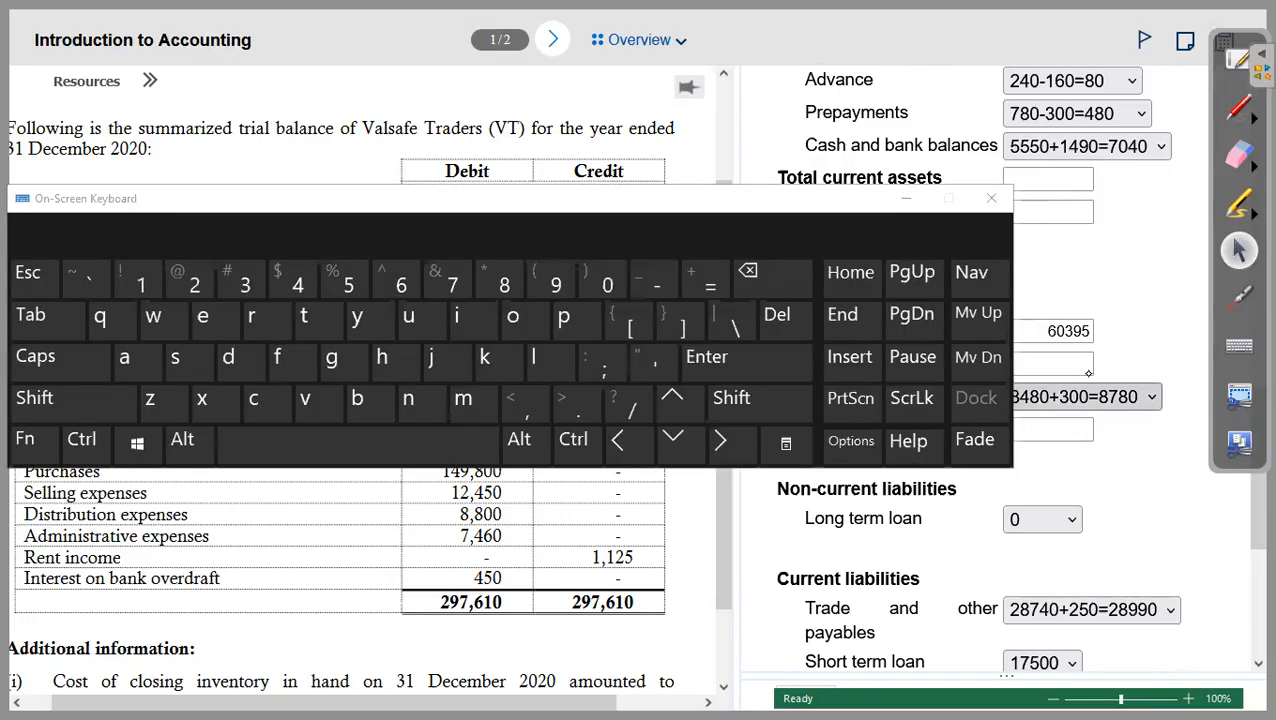
click(1062, 366)
text(8)
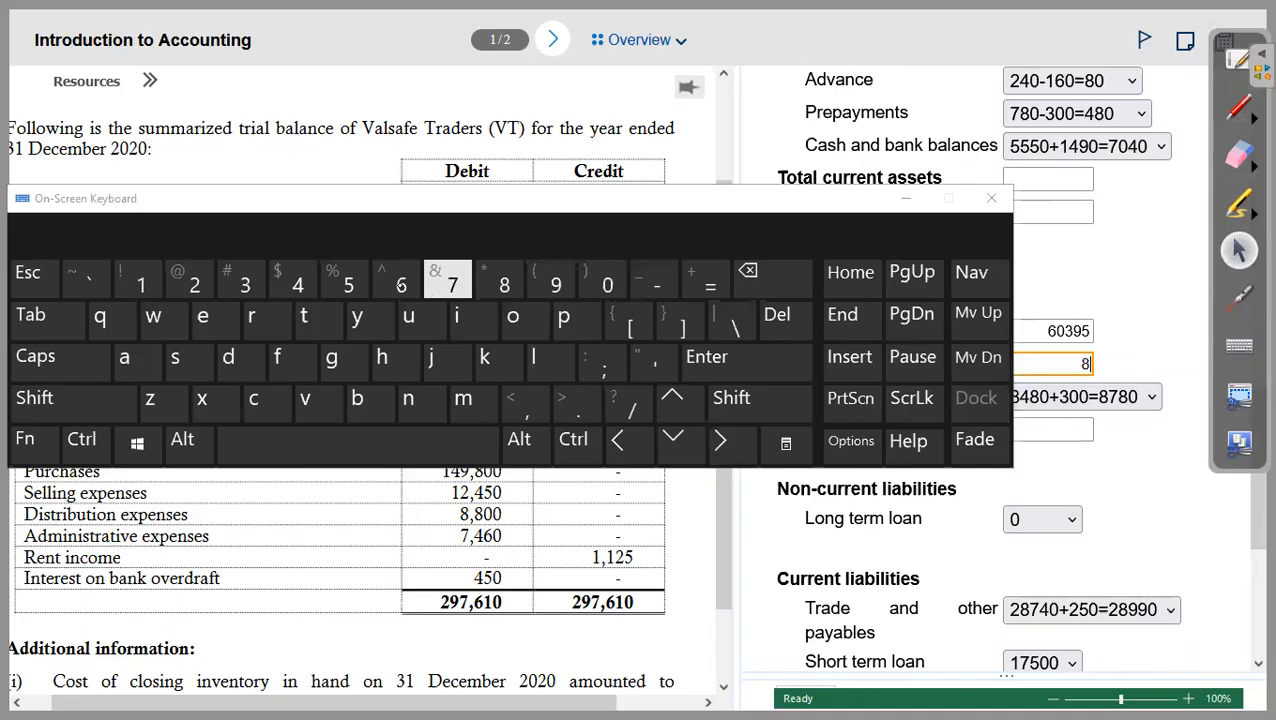
text(65)
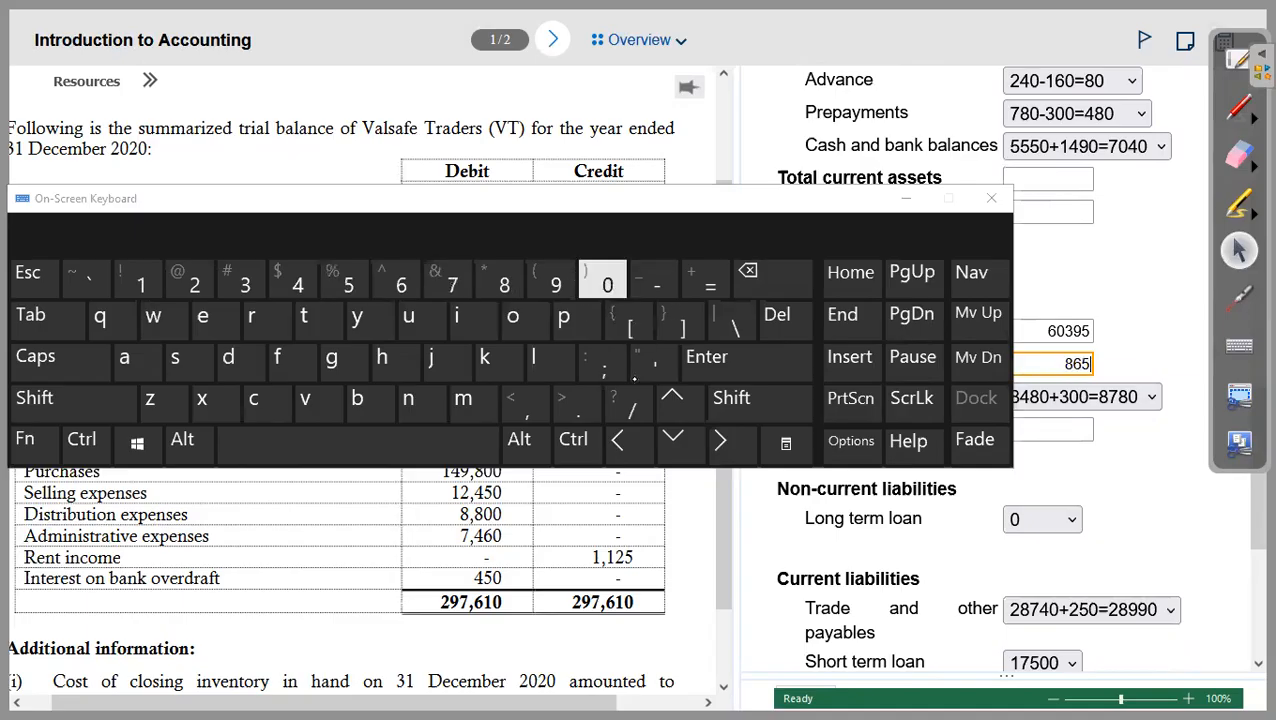
text(0)
click(991, 198)
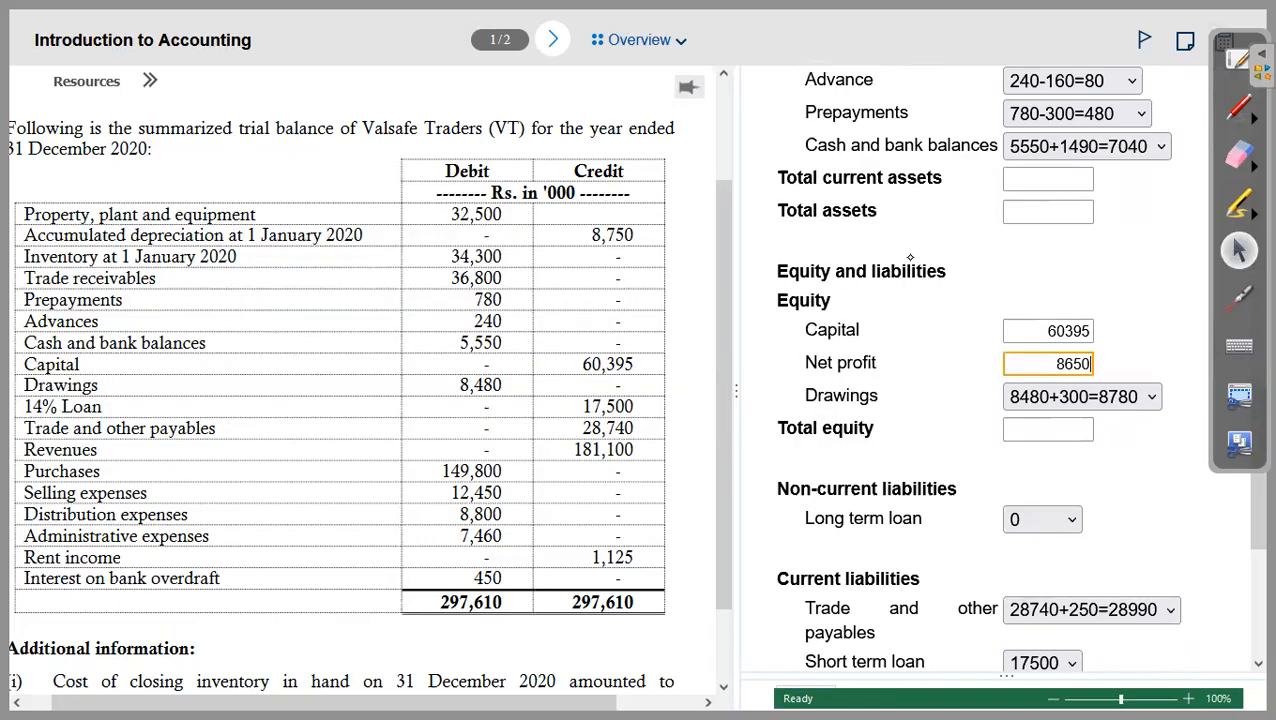
Step: Point out the Capital, Net profit and Drawings answers that make up the total equity
key(ctrl+l)
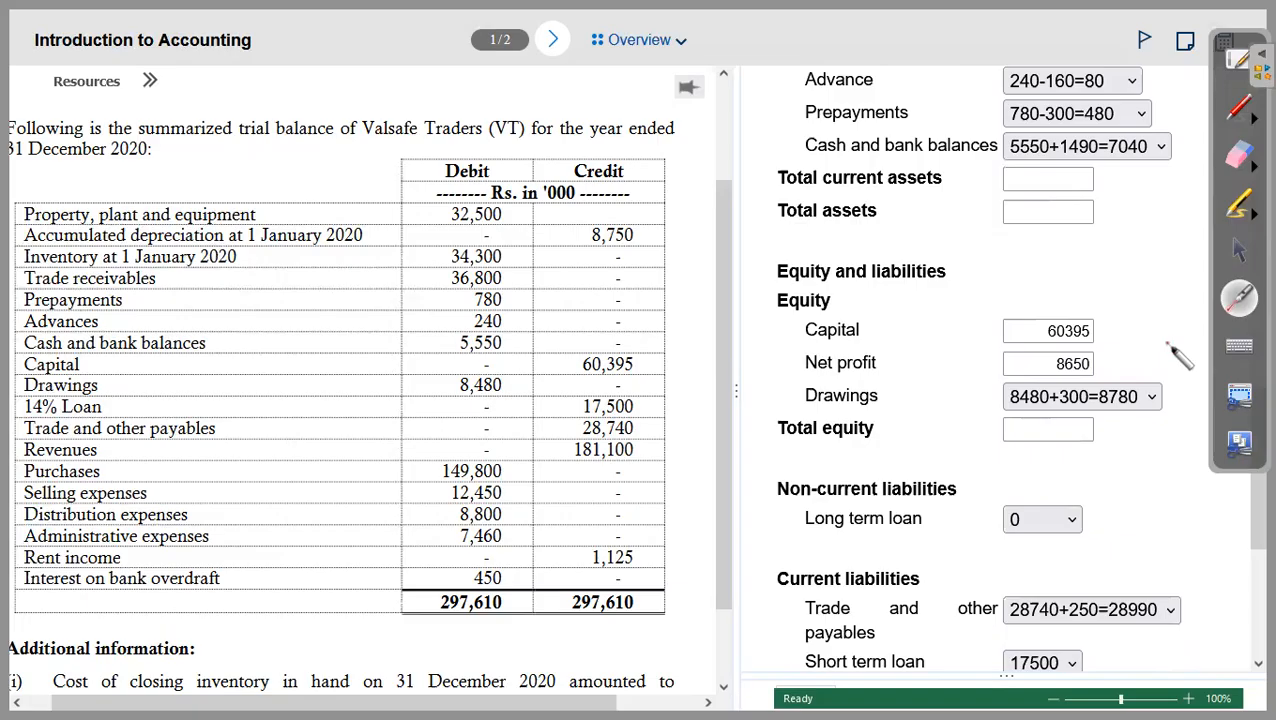
click(1062, 336)
click(1073, 377)
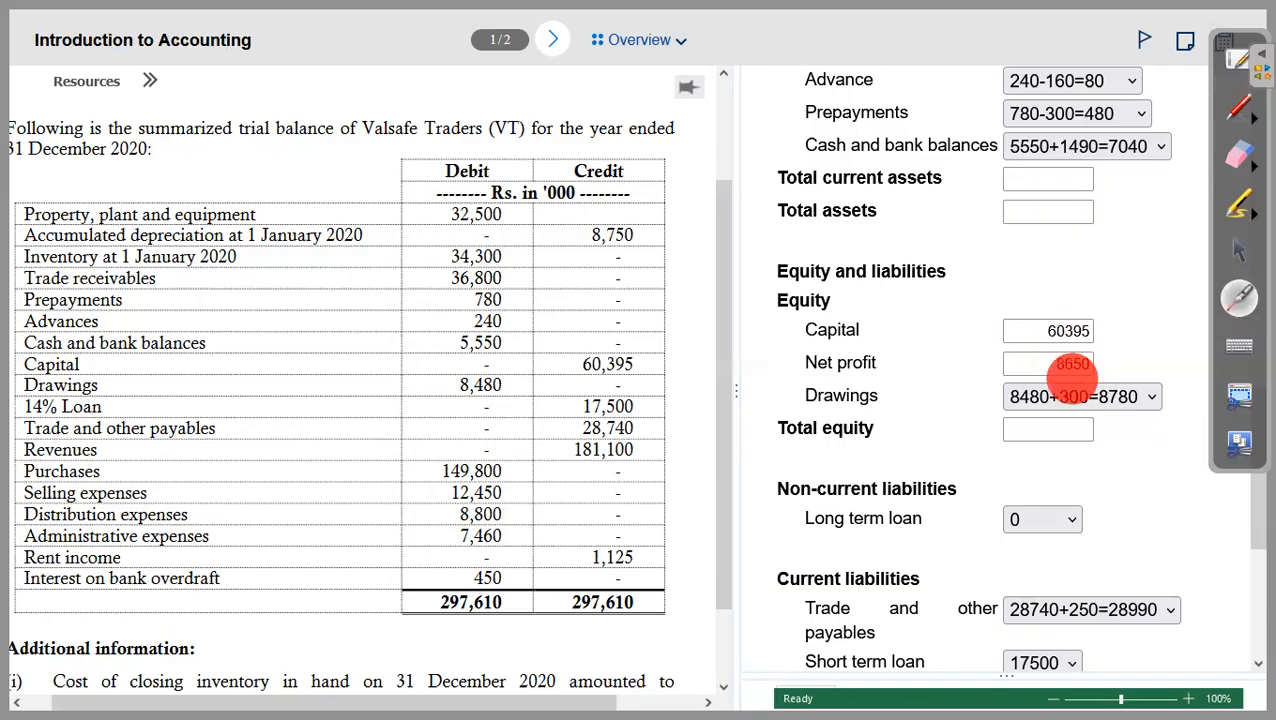
click(1068, 336)
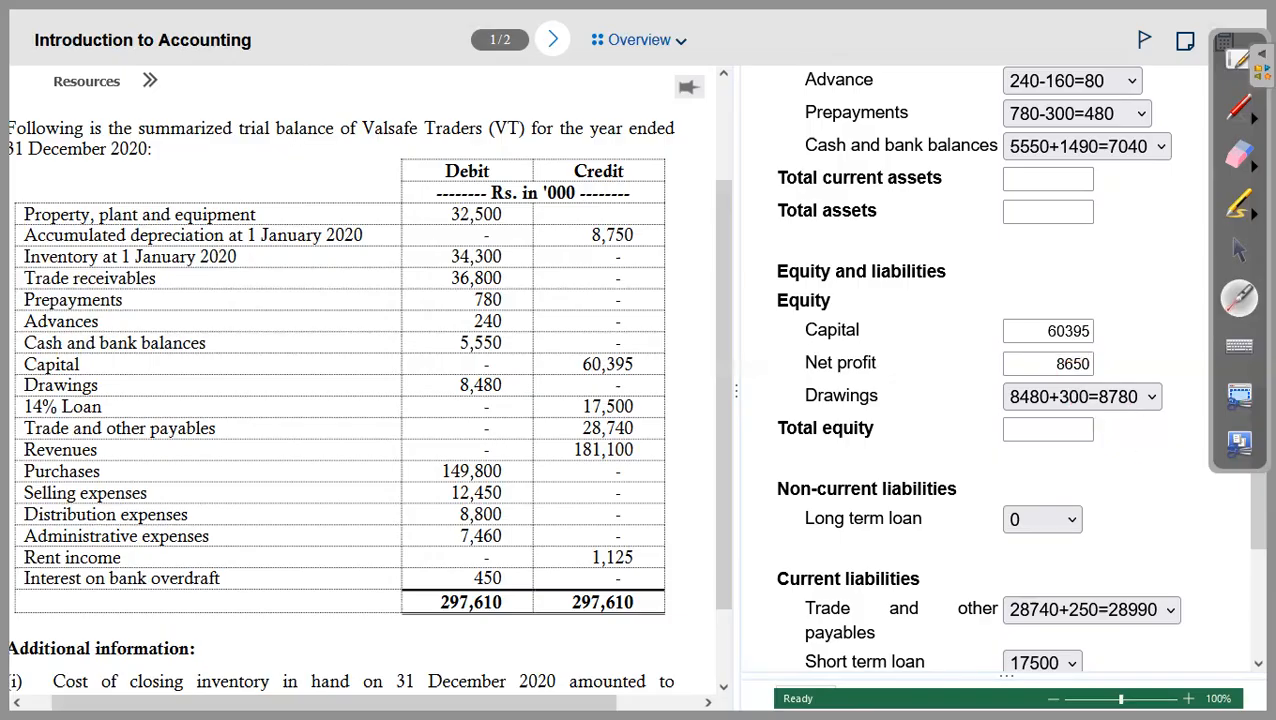
click(1105, 400)
key(Escape)
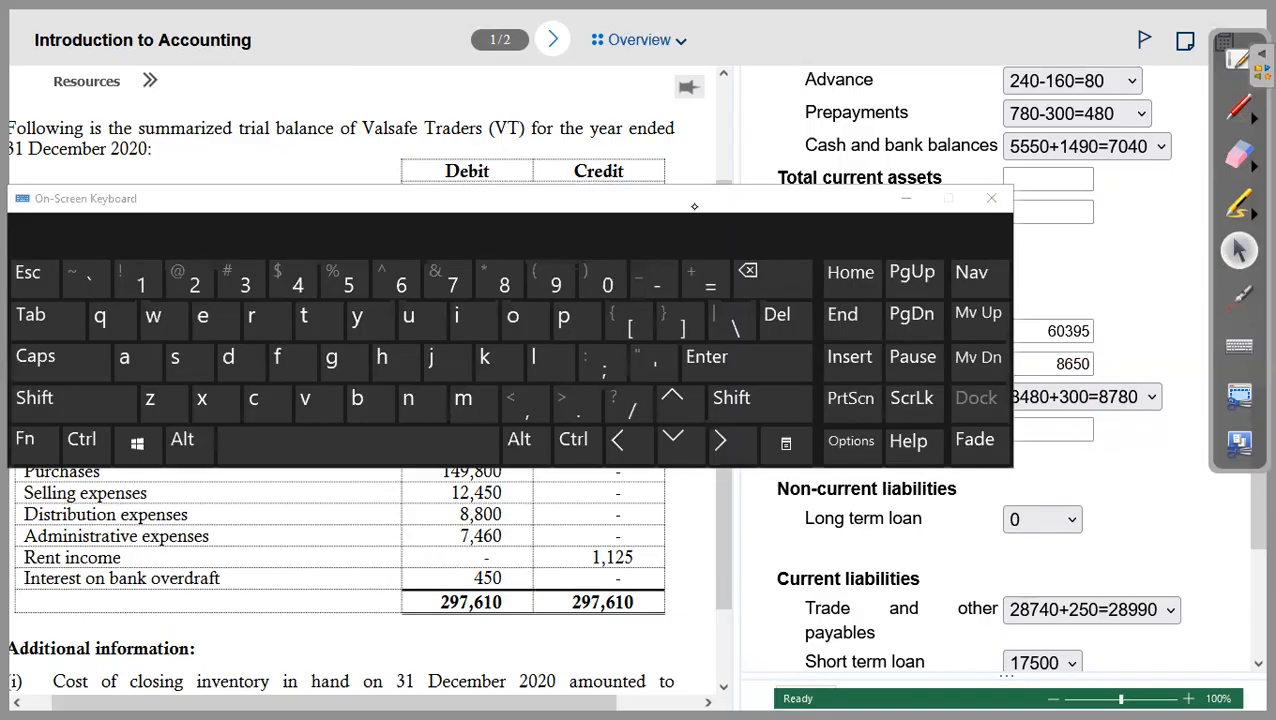
Step: Enter 60265 as the Total equity in the statement of financial position
drag(694, 206, 574, 208)
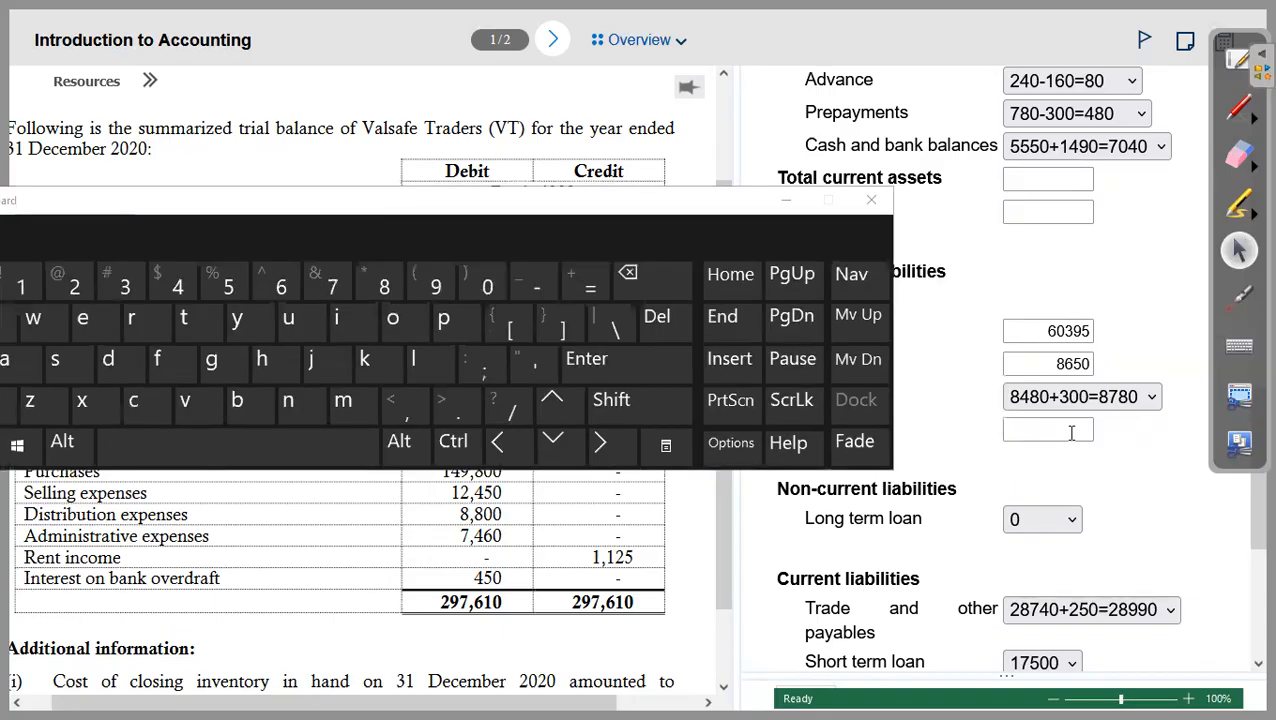
click(1020, 430)
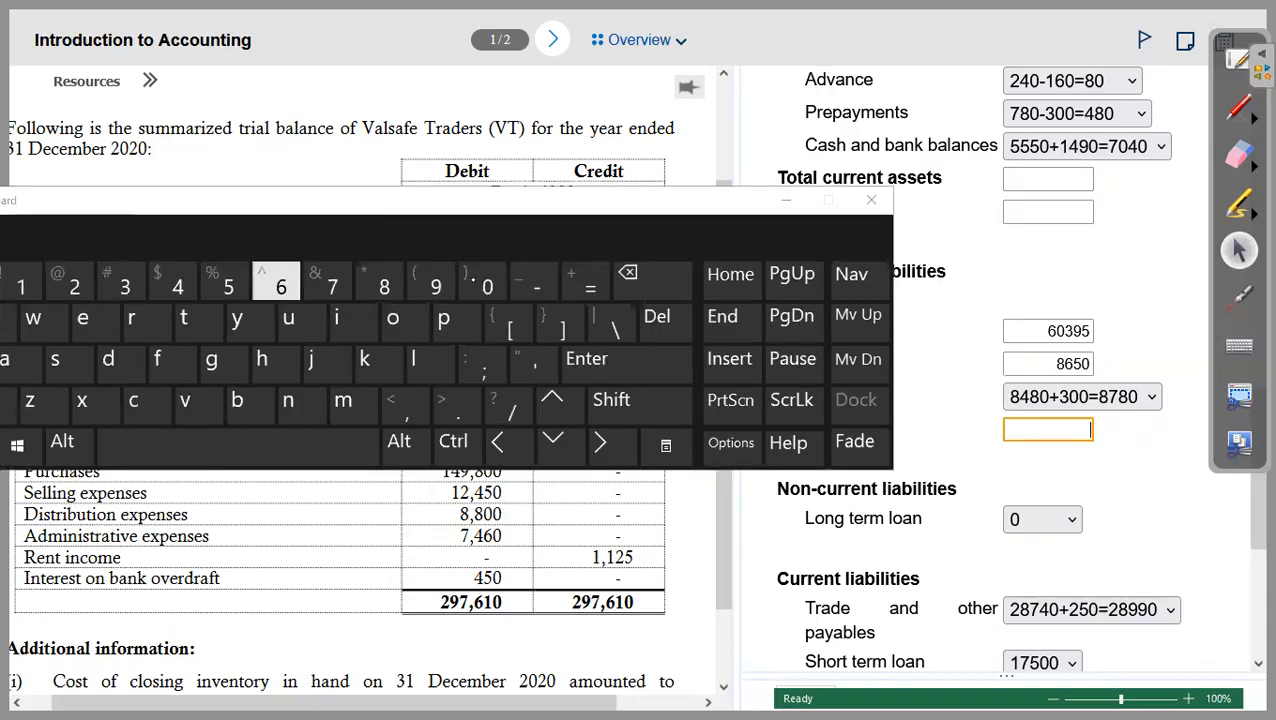
text(60265)
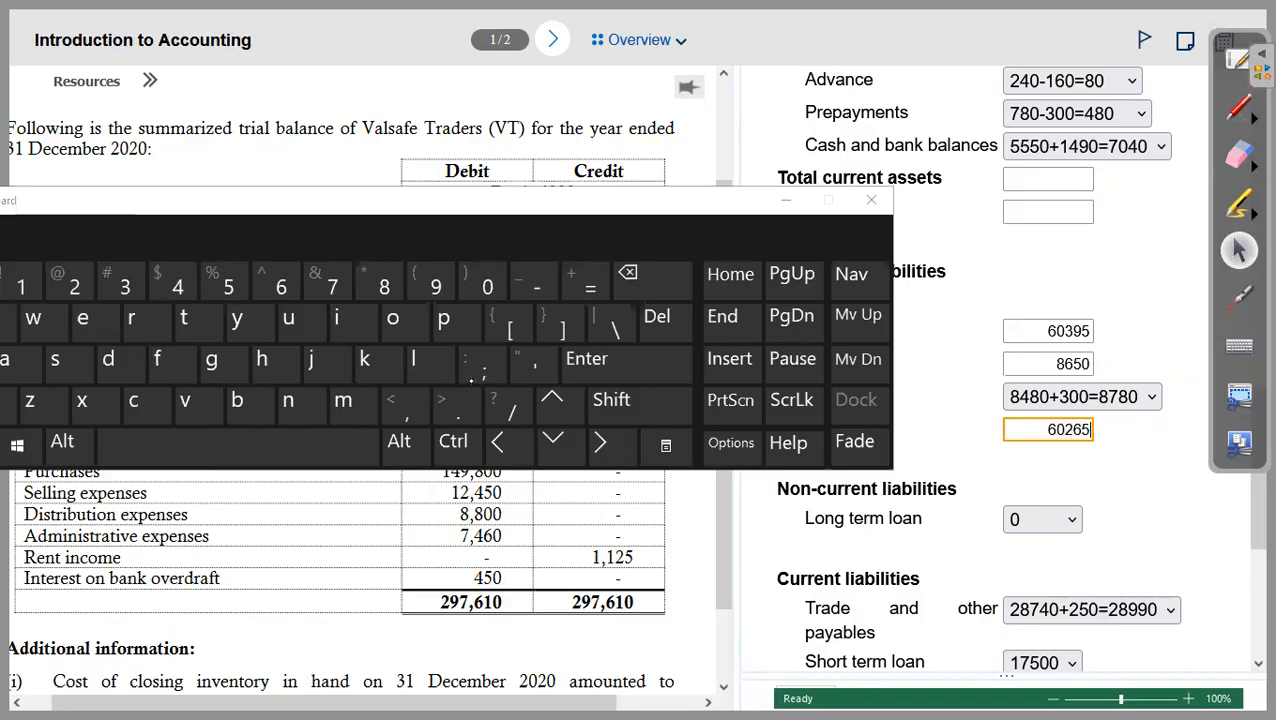
Step: Point out the Current liabilities answers, from Trade and other payables to Bank overdraft, that make up the total current liabilities
click(871, 200)
scroll(852, 440, down, 2)
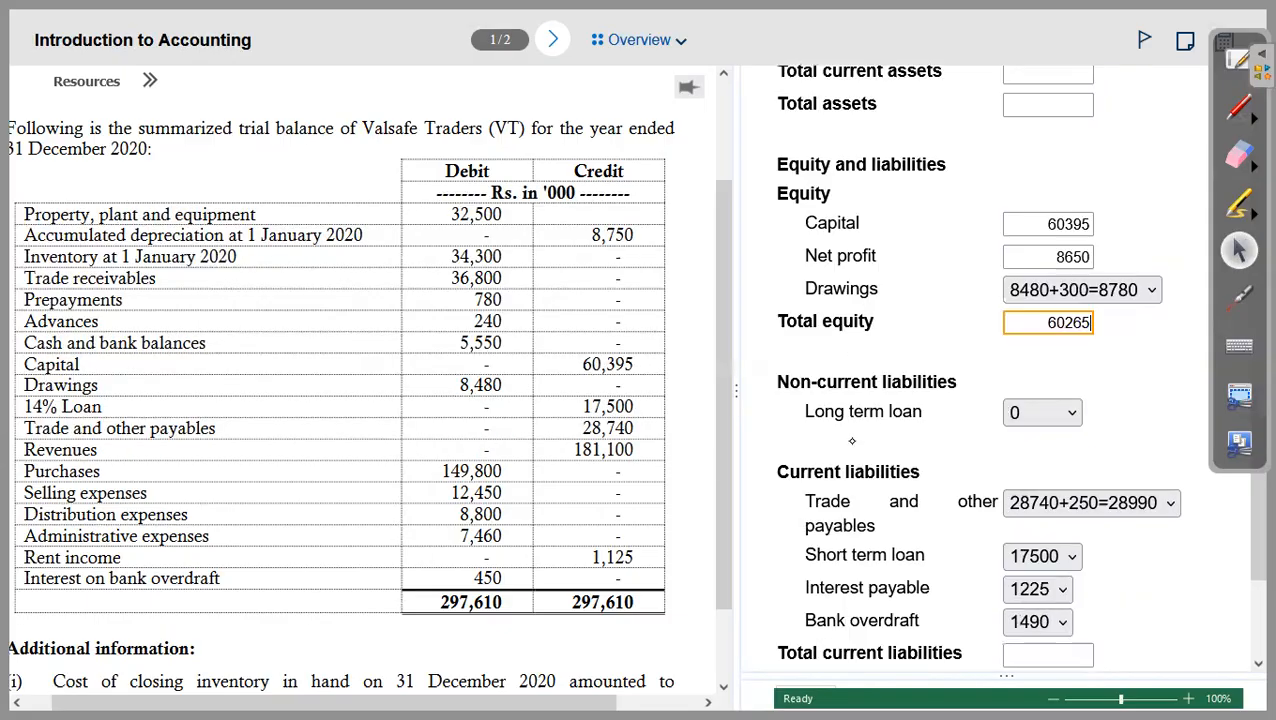
scroll(811, 407, down, 2)
click(1239, 300)
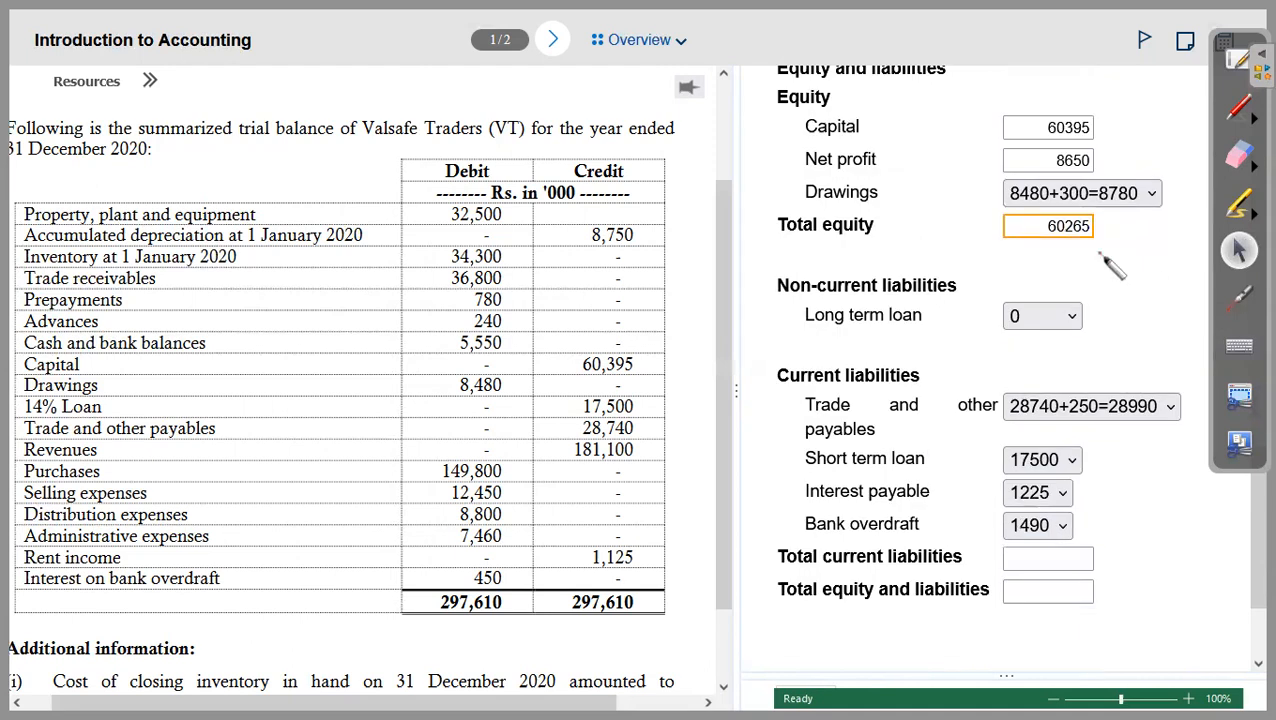
click(1135, 406)
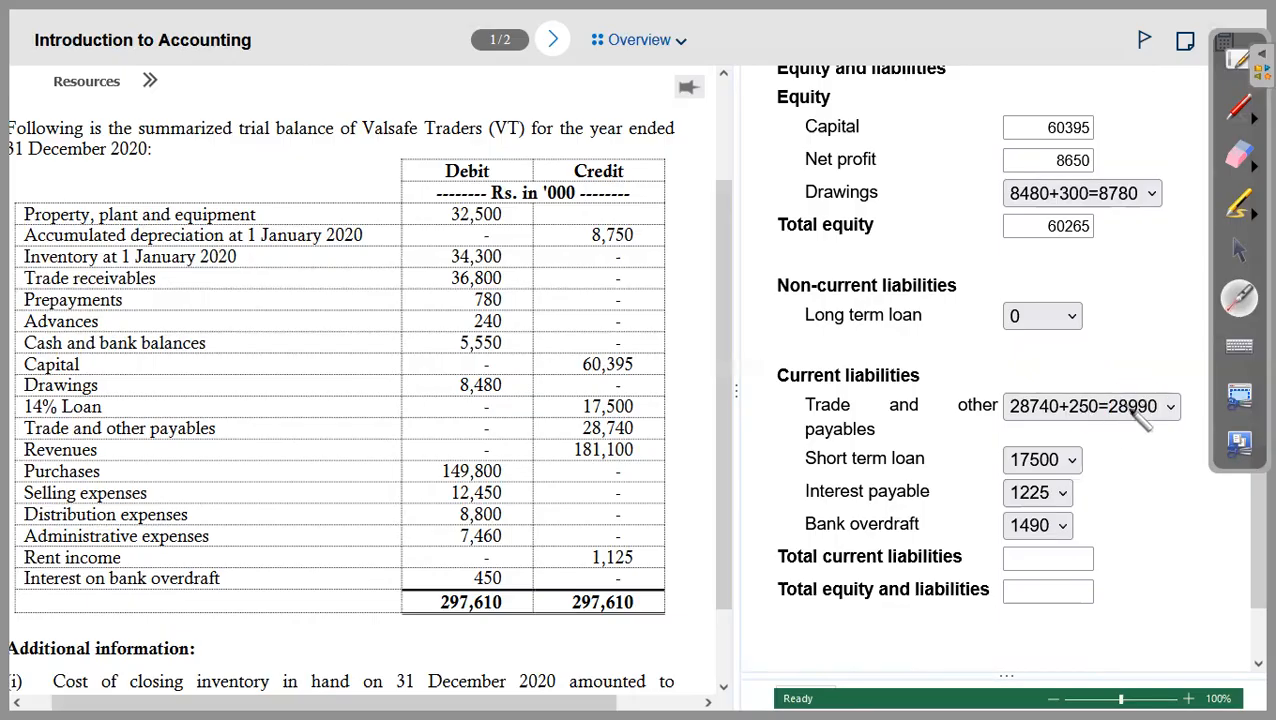
click(1022, 557)
key(ctrl+f)
click(1123, 402)
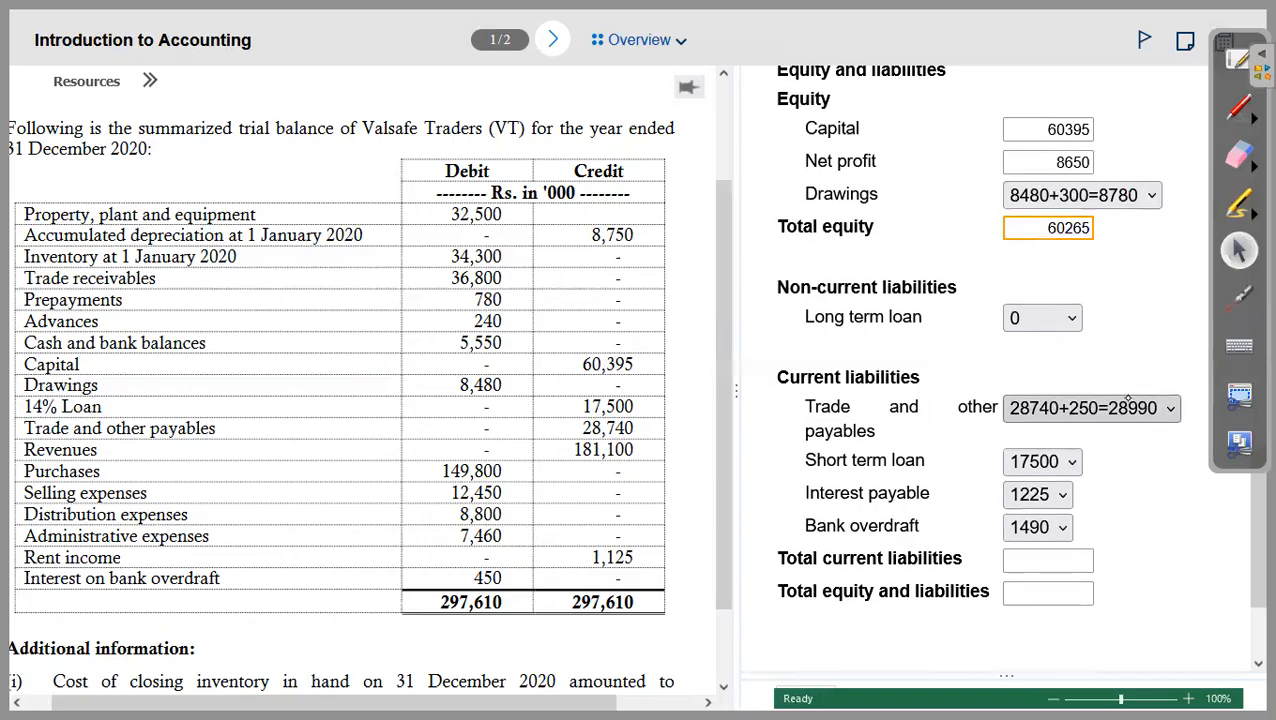
click(1239, 298)
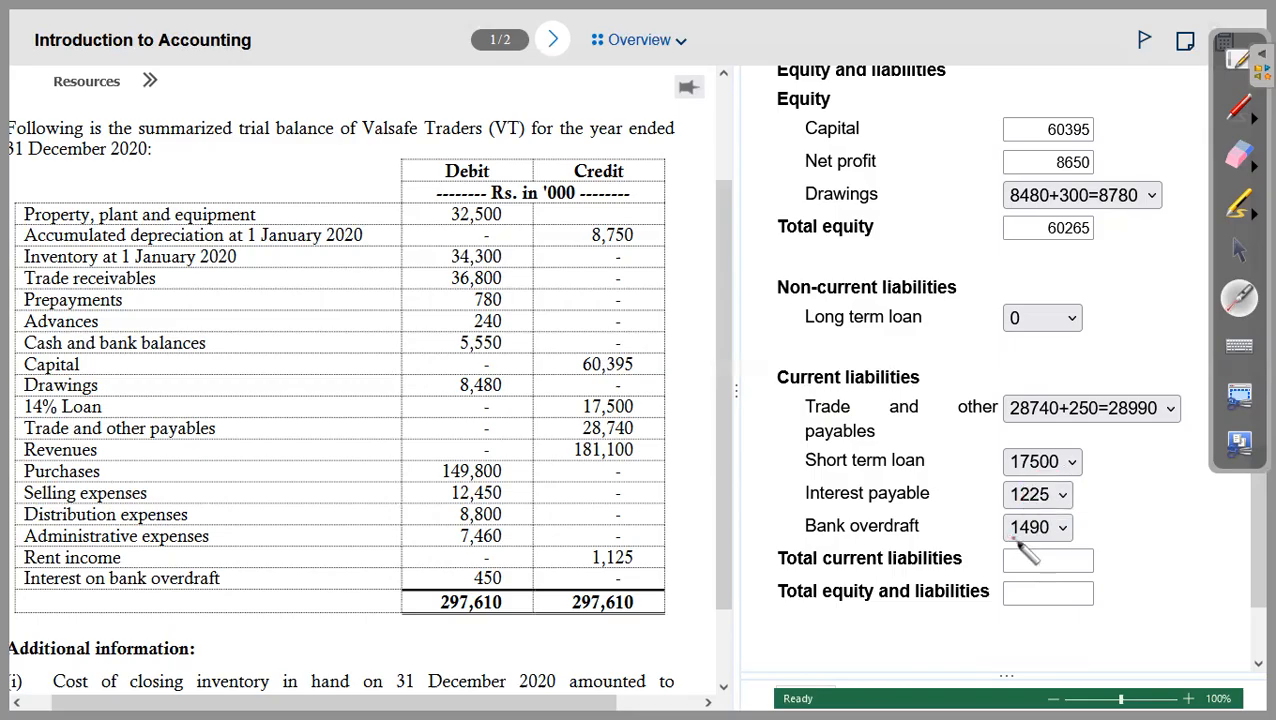
click(1239, 250)
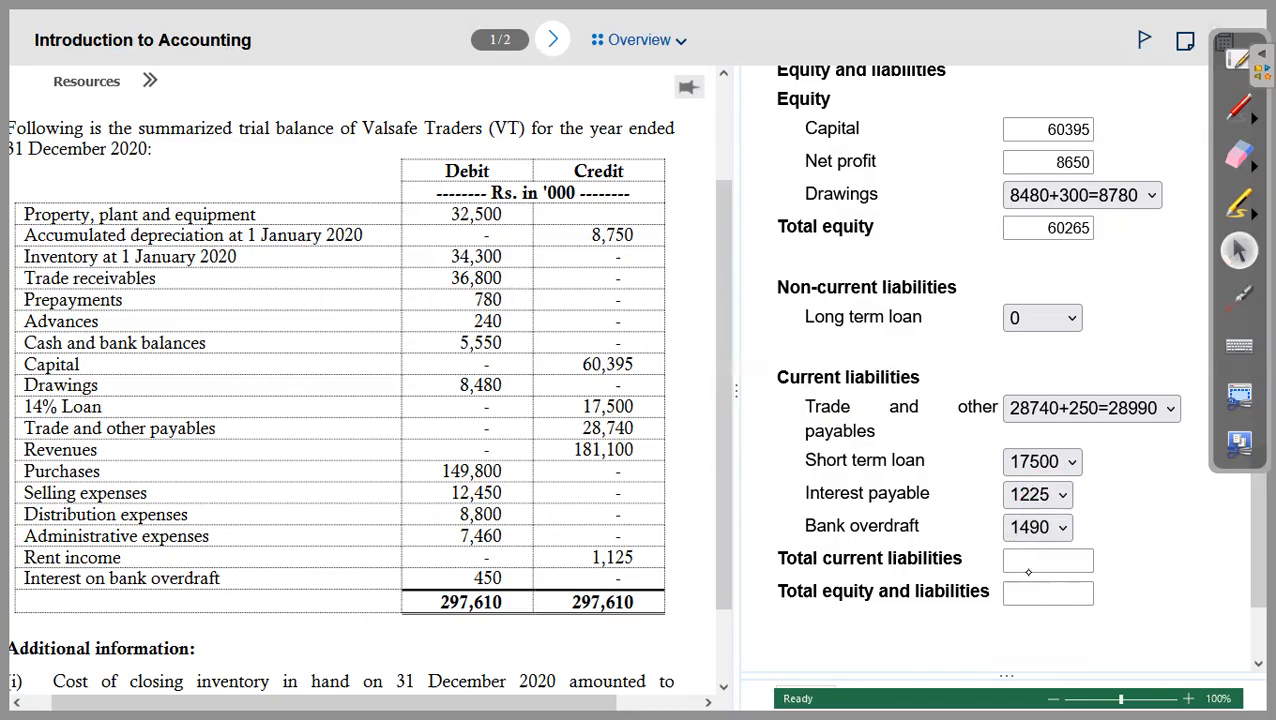
Step: Enter 49205 as the Total current liabilities in the statement of financial position
click(1047, 561)
click(1214, 354)
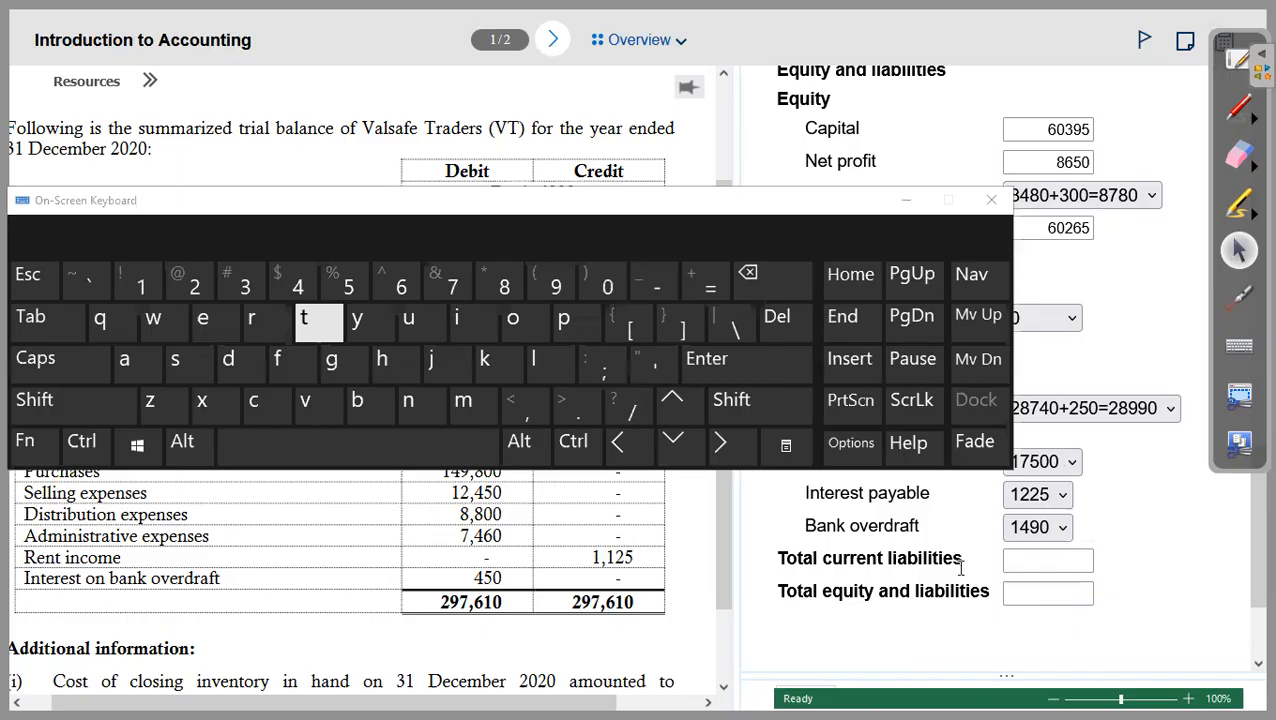
click(1017, 566)
text(4)
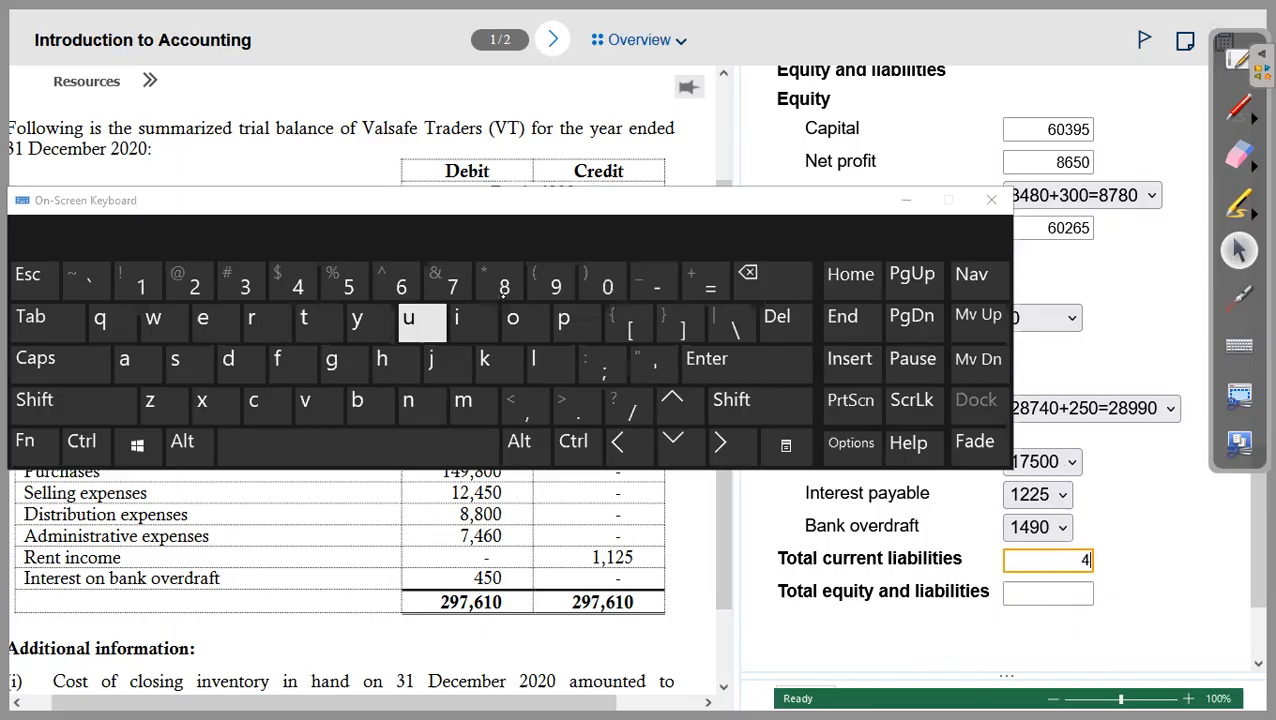
text(9)
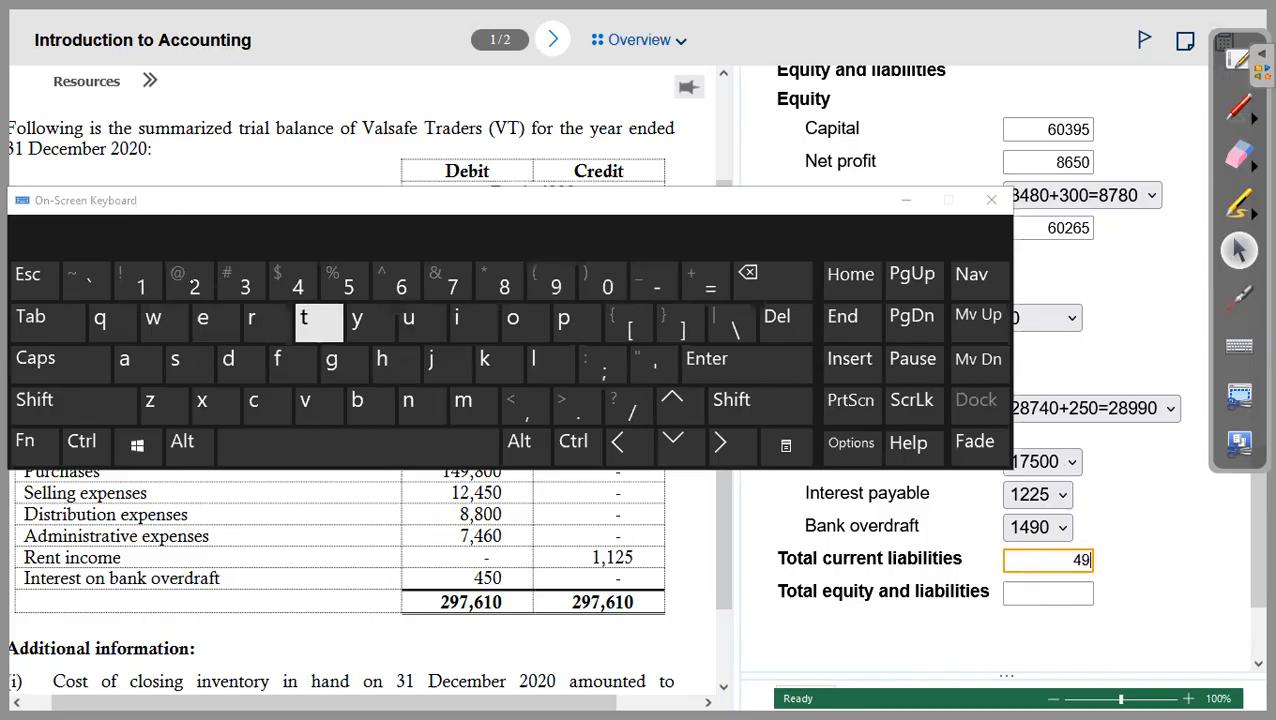
text(205)
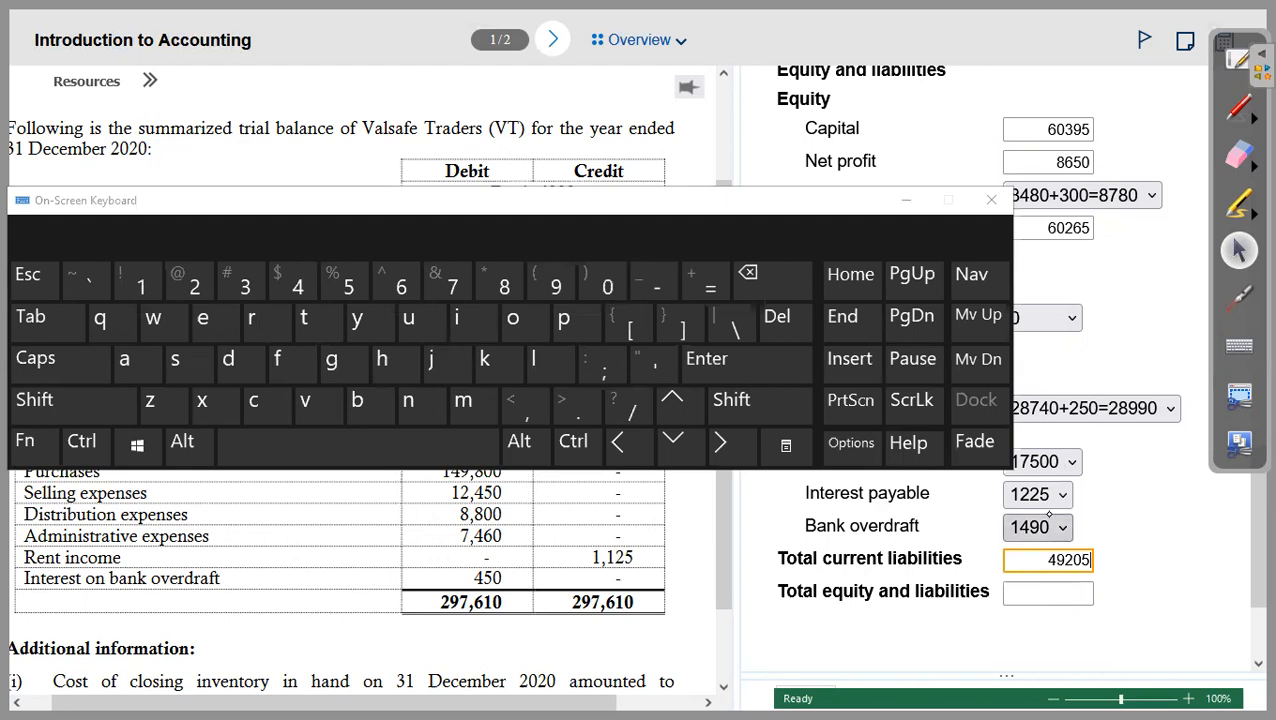
Step: Enter 109470 as the Total equity and liabilities in the statement of financial position
click(1034, 594)
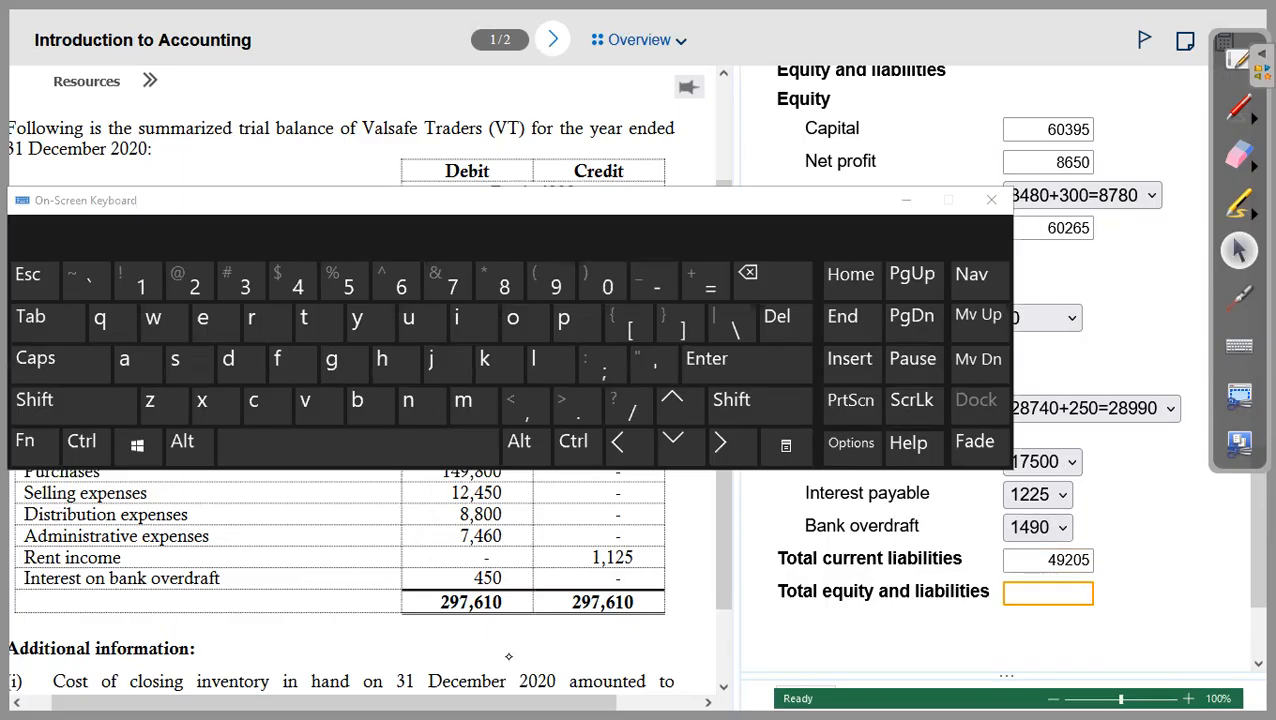
click(138, 282)
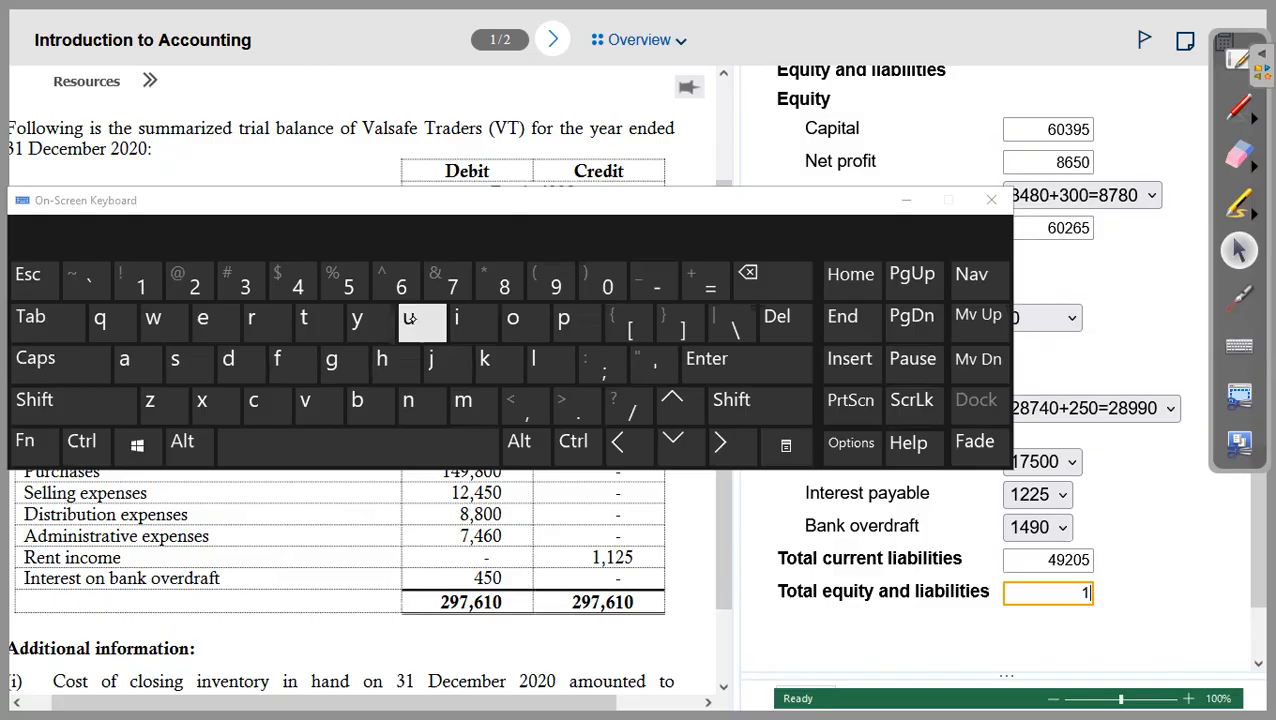
click(605, 285)
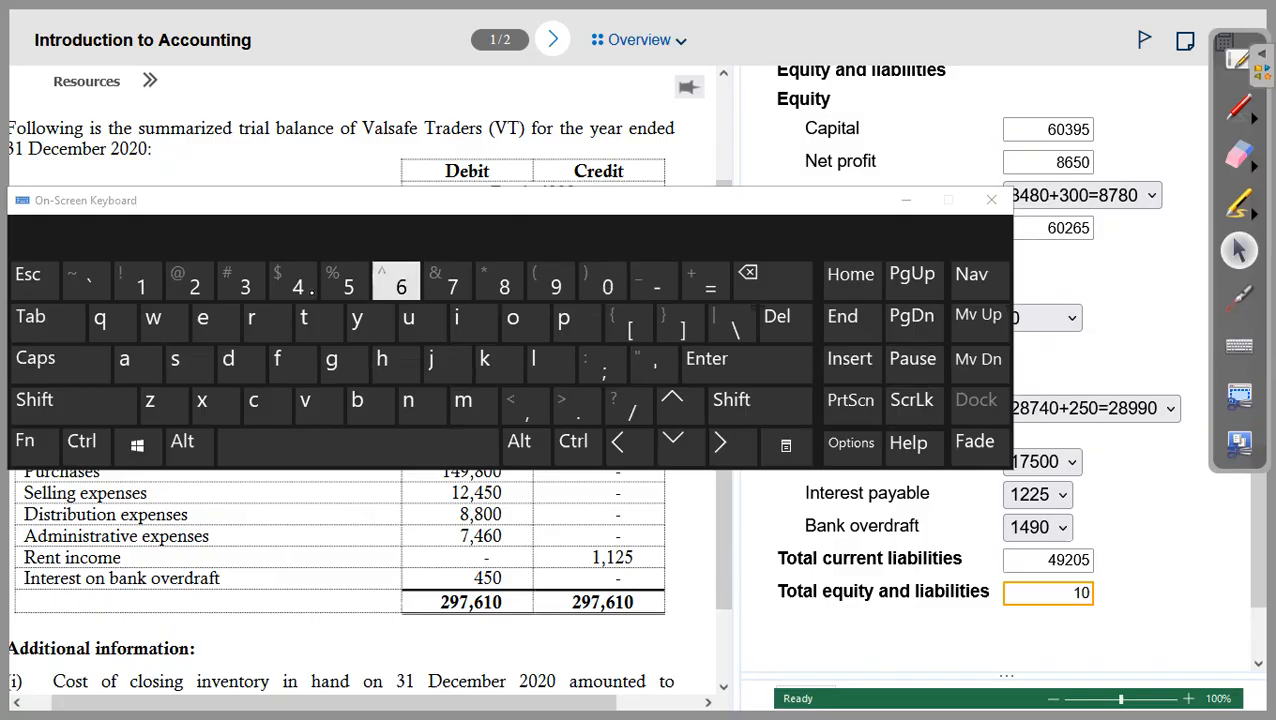
click(305, 287)
text(7)
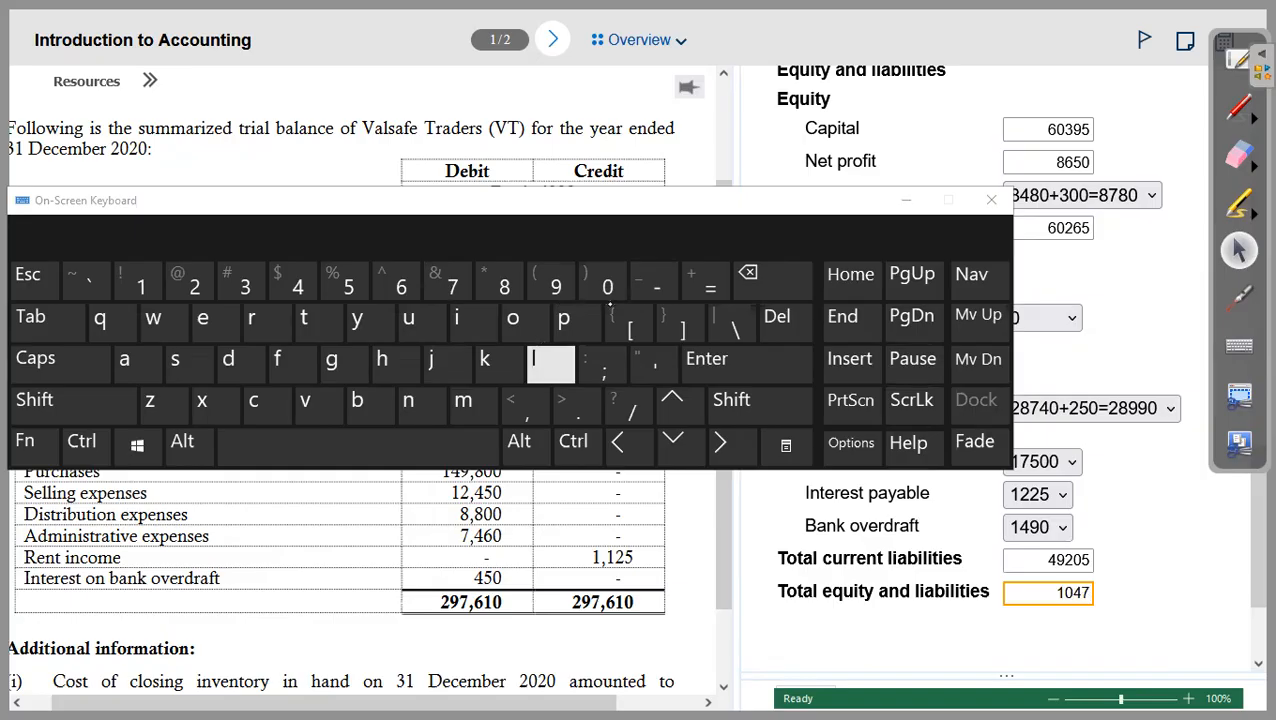
key(BackSpace)
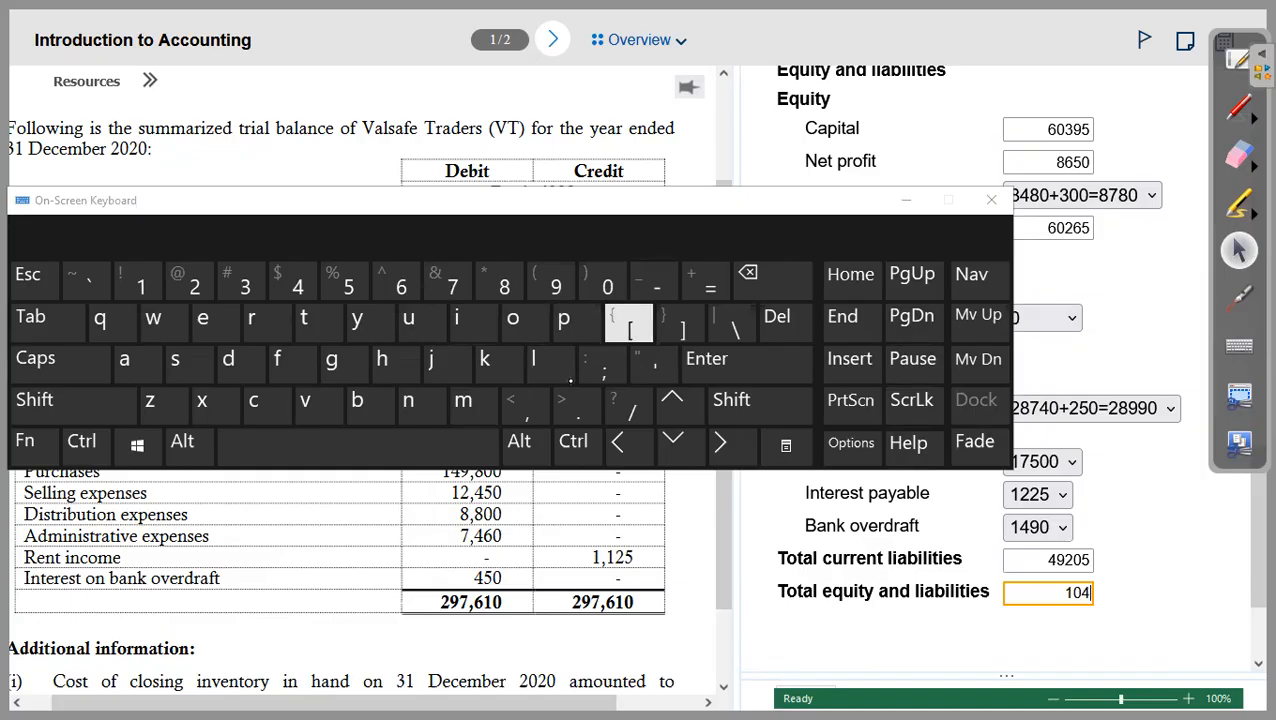
click(758, 278)
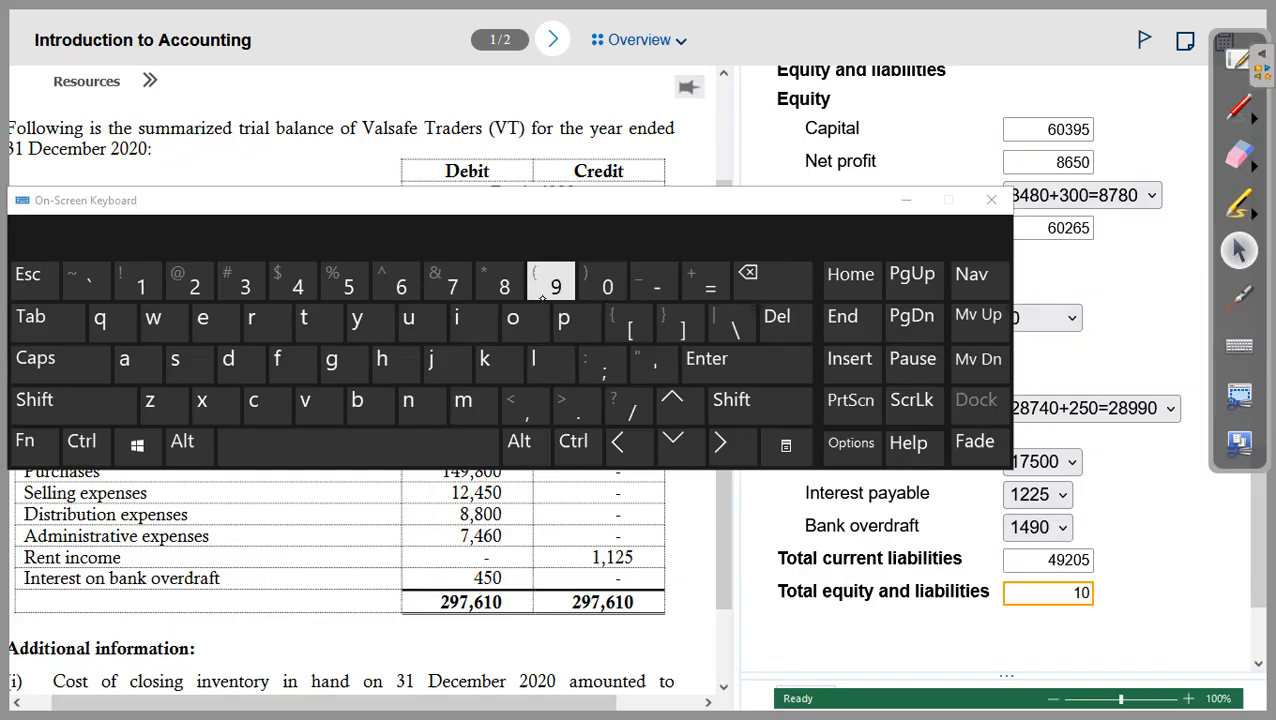
click(556, 284)
click(297, 289)
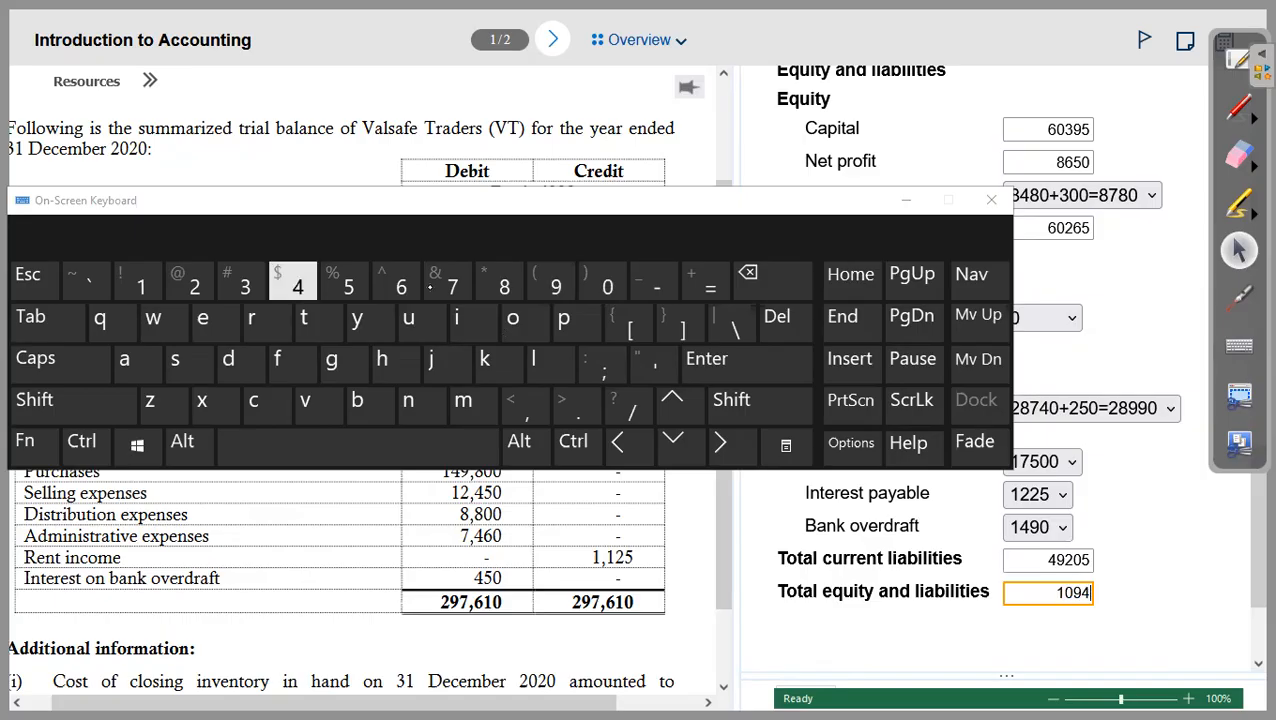
click(452, 284)
click(607, 284)
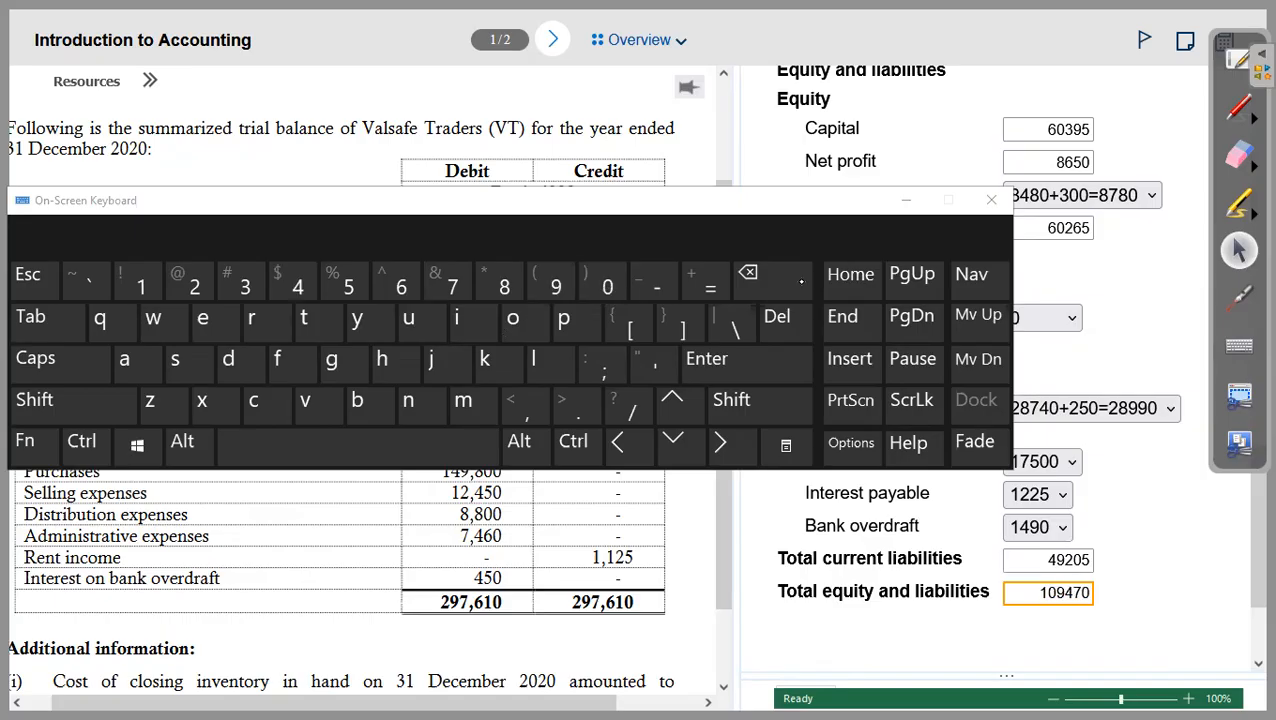
click(991, 200)
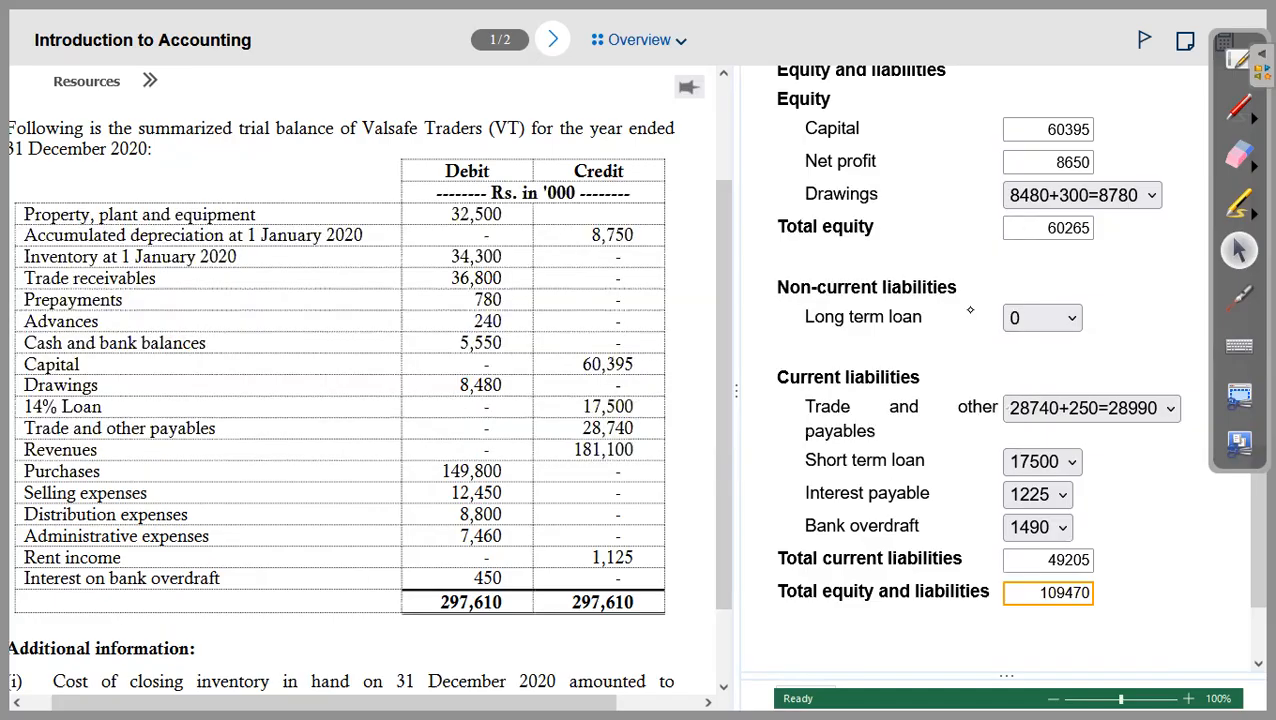
Step: Go back to the Assets section and point out the Current assets answers, from Inventory to Cash and bank balances, that make up their total
scroll(962, 487, up, 3)
scroll(930, 505, up, 2)
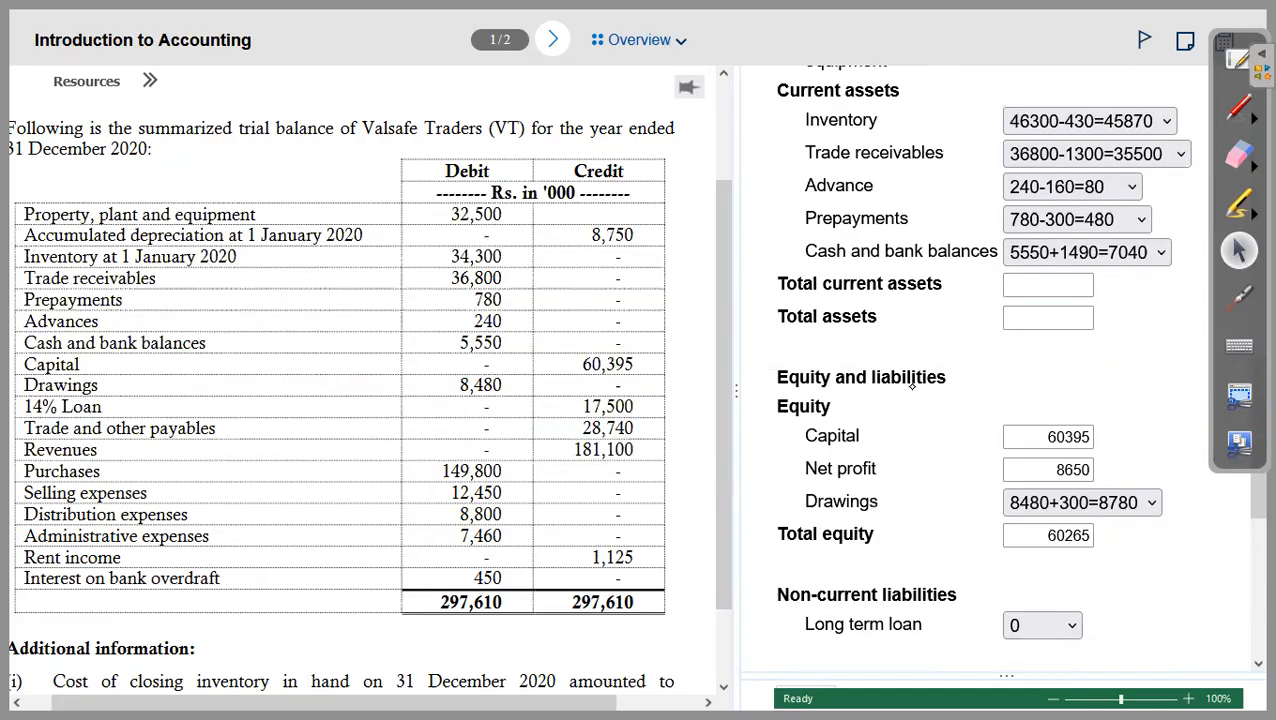
scroll(908, 497, up, 3)
scroll(908, 497, down, 1)
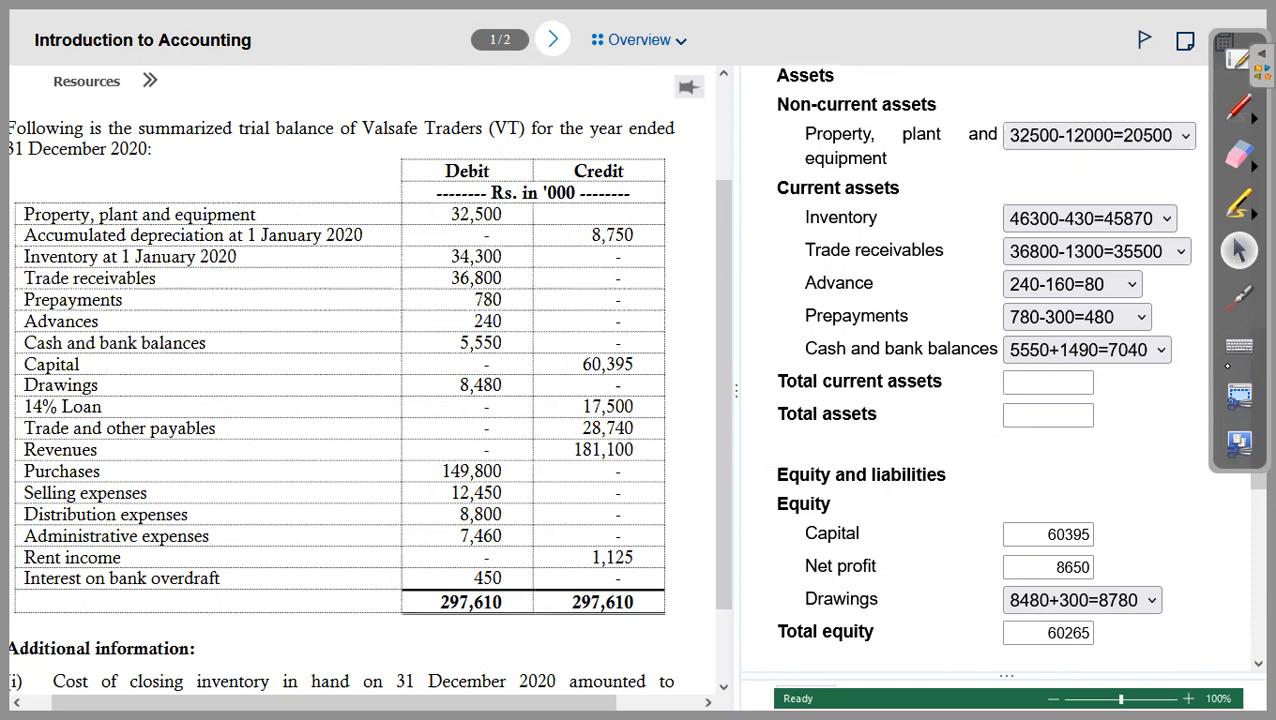
key(ctrl+p)
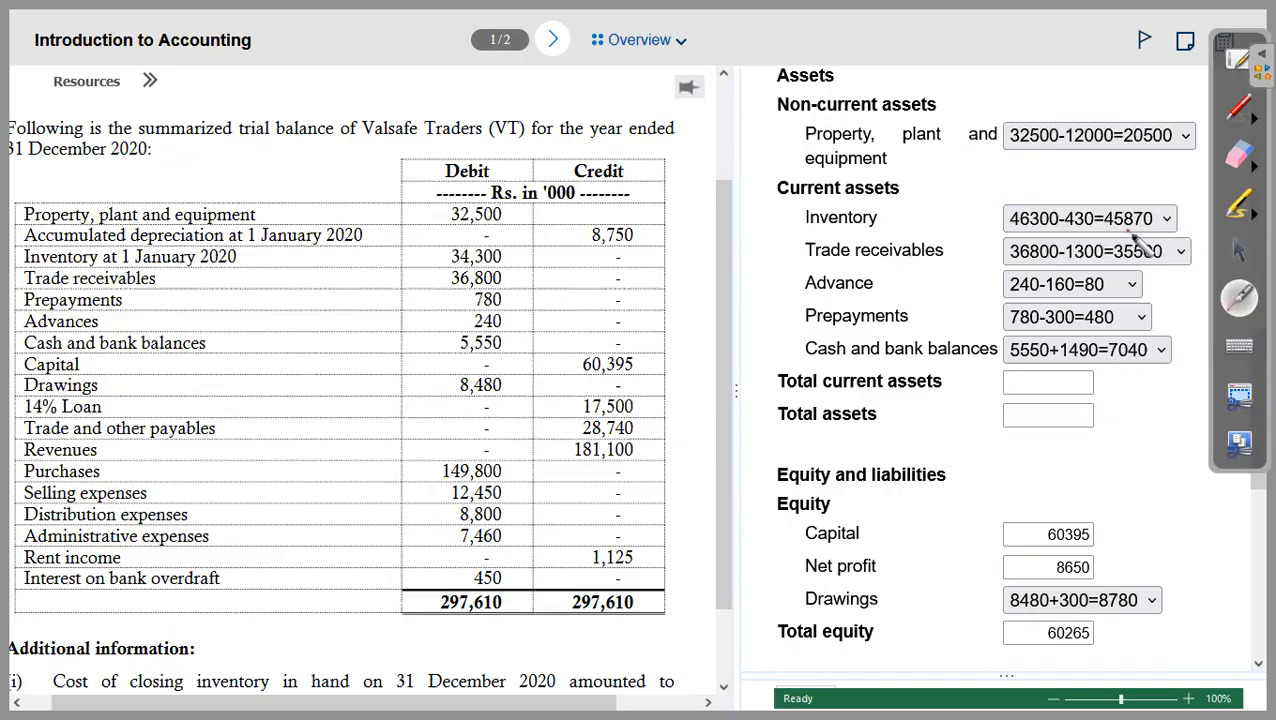
click(1127, 218)
Step: Enter 88970 as the Total current assets in the statement of financial position
click(1062, 385)
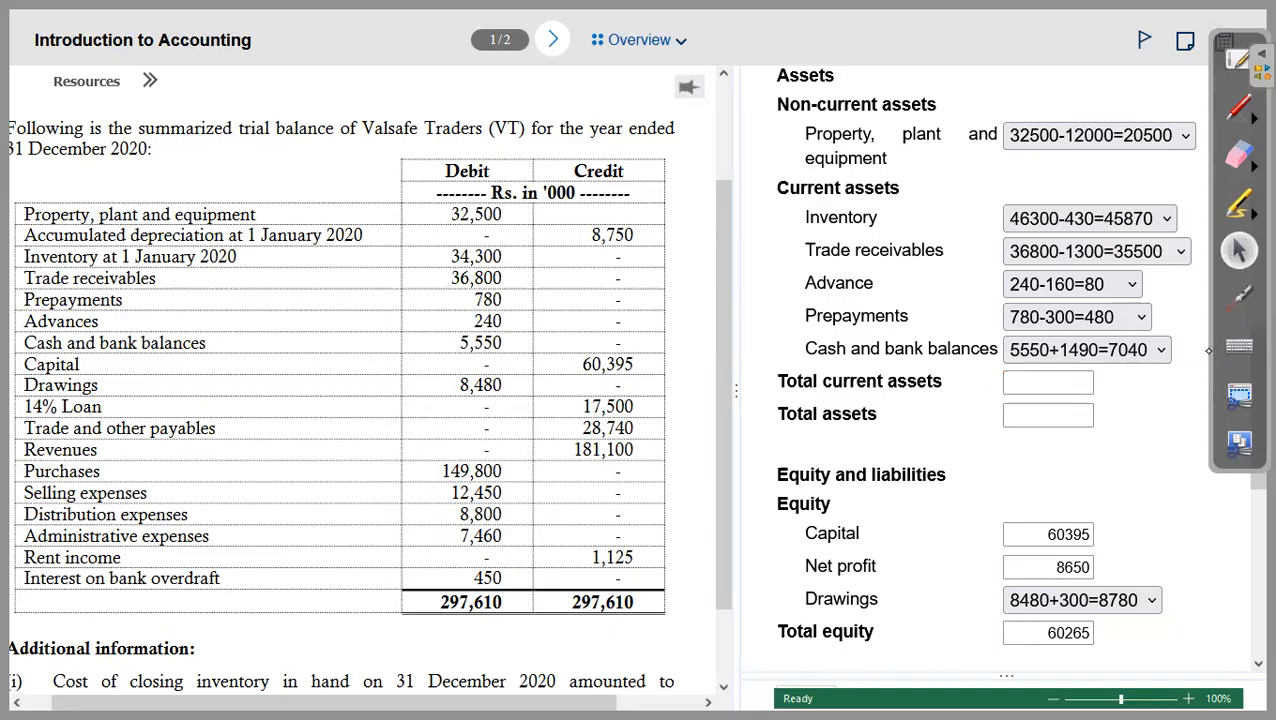
click(1238, 347)
click(498, 284)
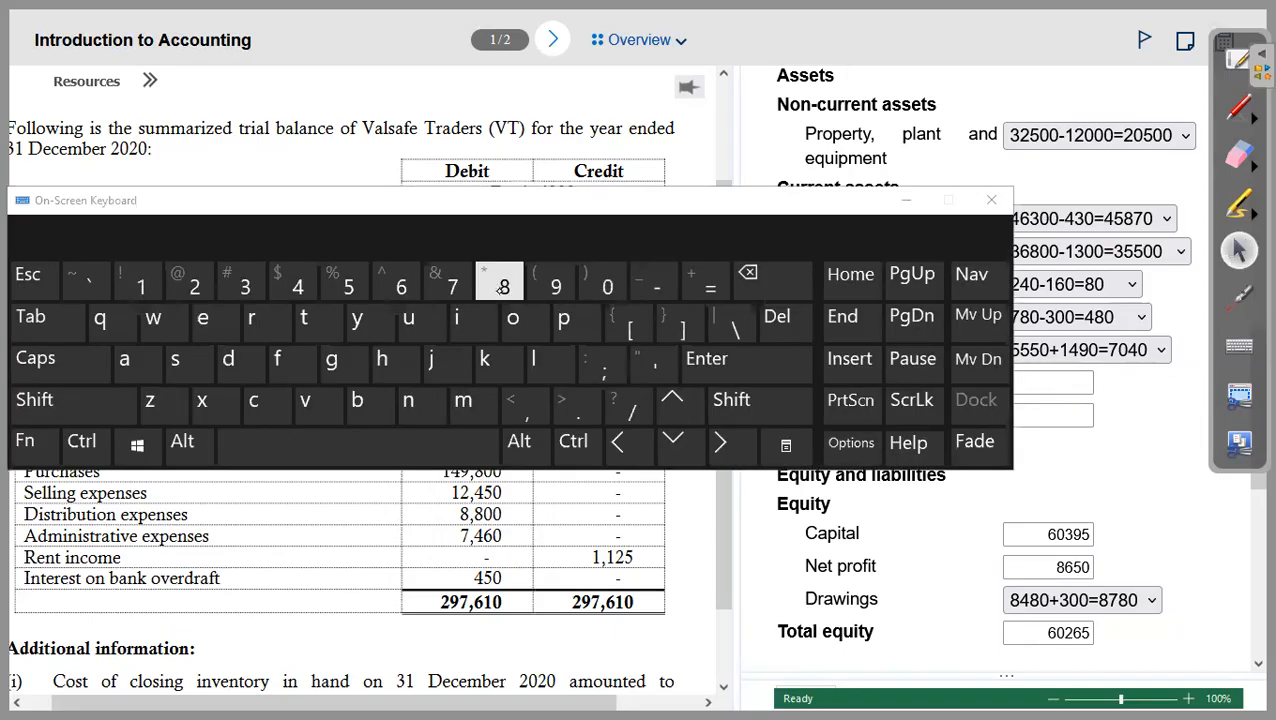
click(504, 285)
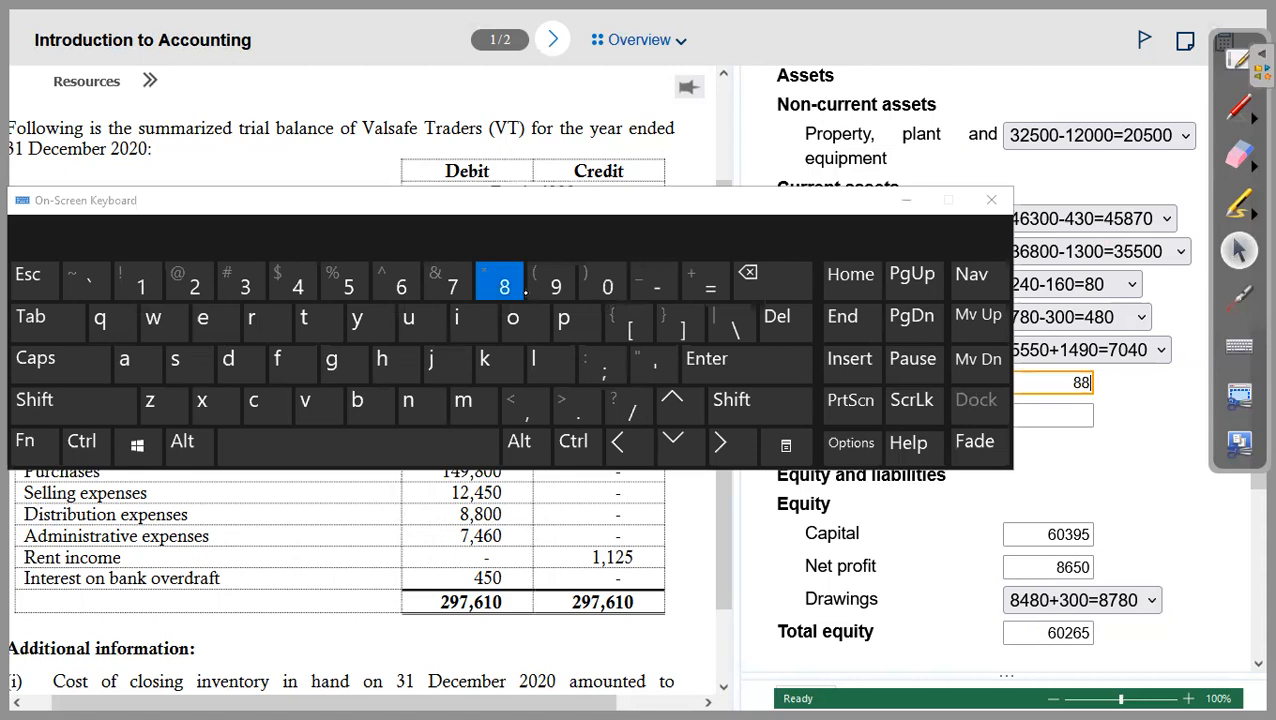
click(556, 287)
click(456, 290)
click(600, 292)
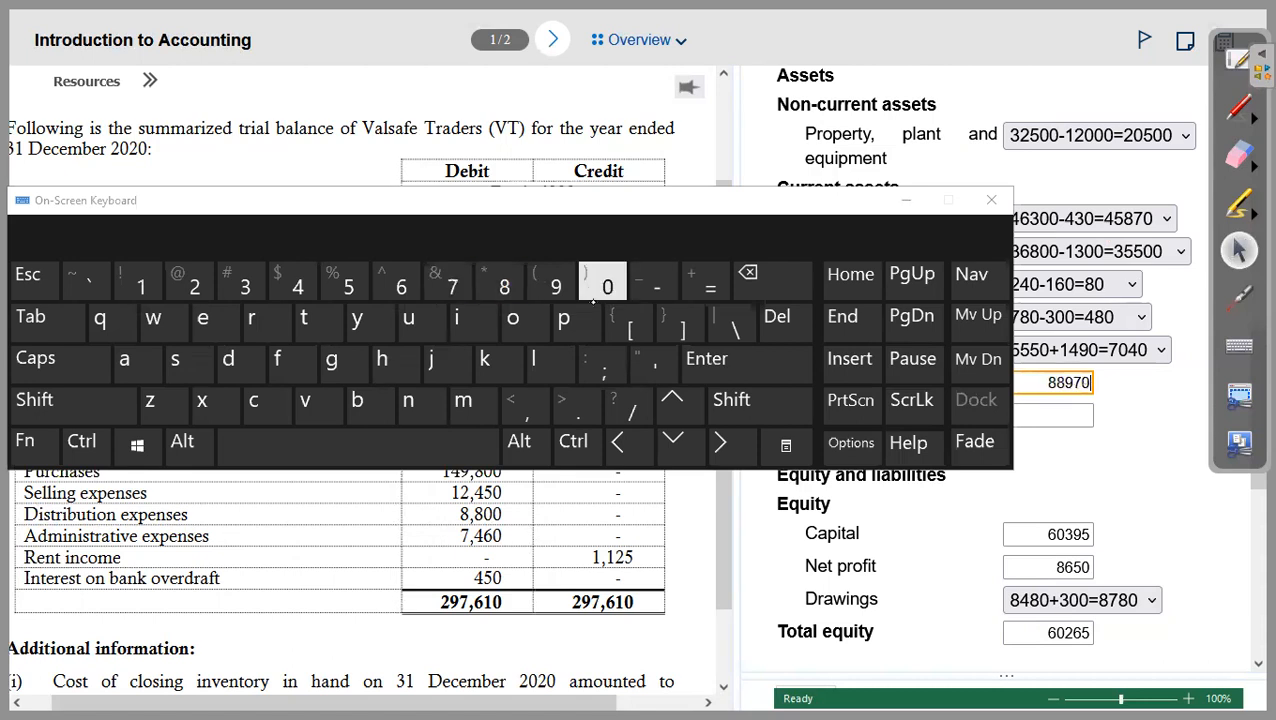
Step: Enter 109470 as the Total assets in the statement of financial position
click(1058, 416)
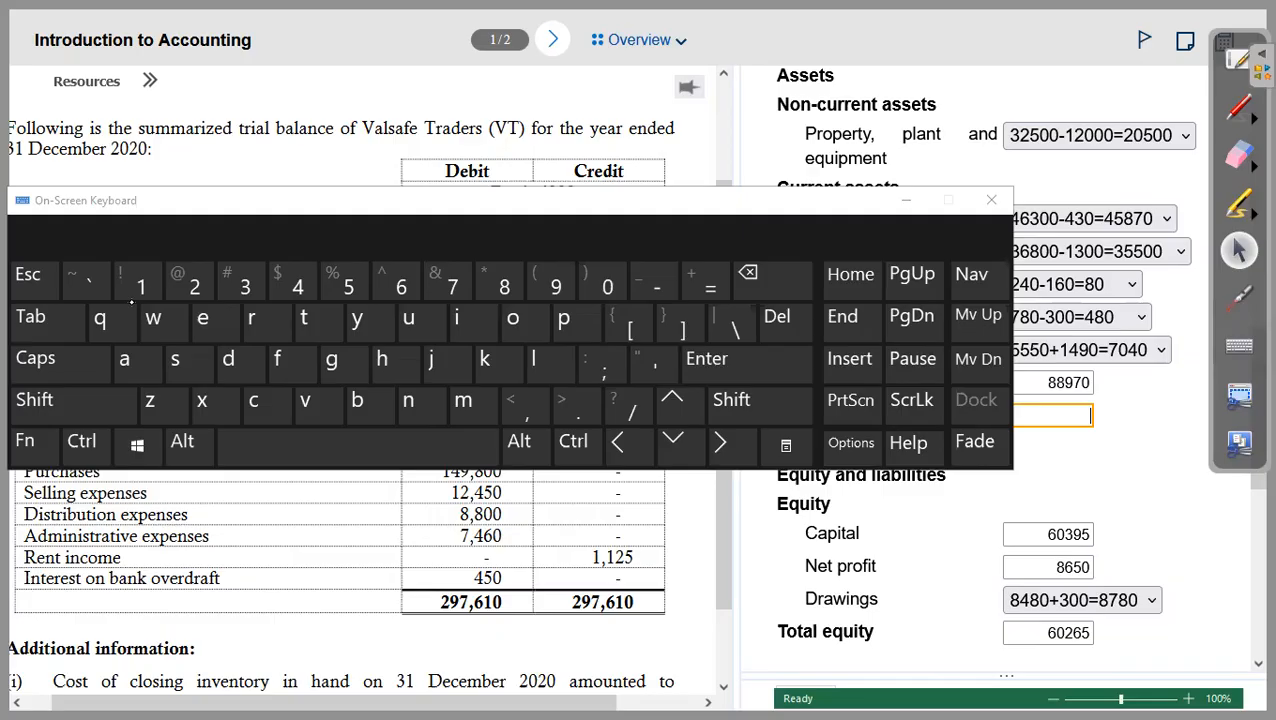
click(134, 286)
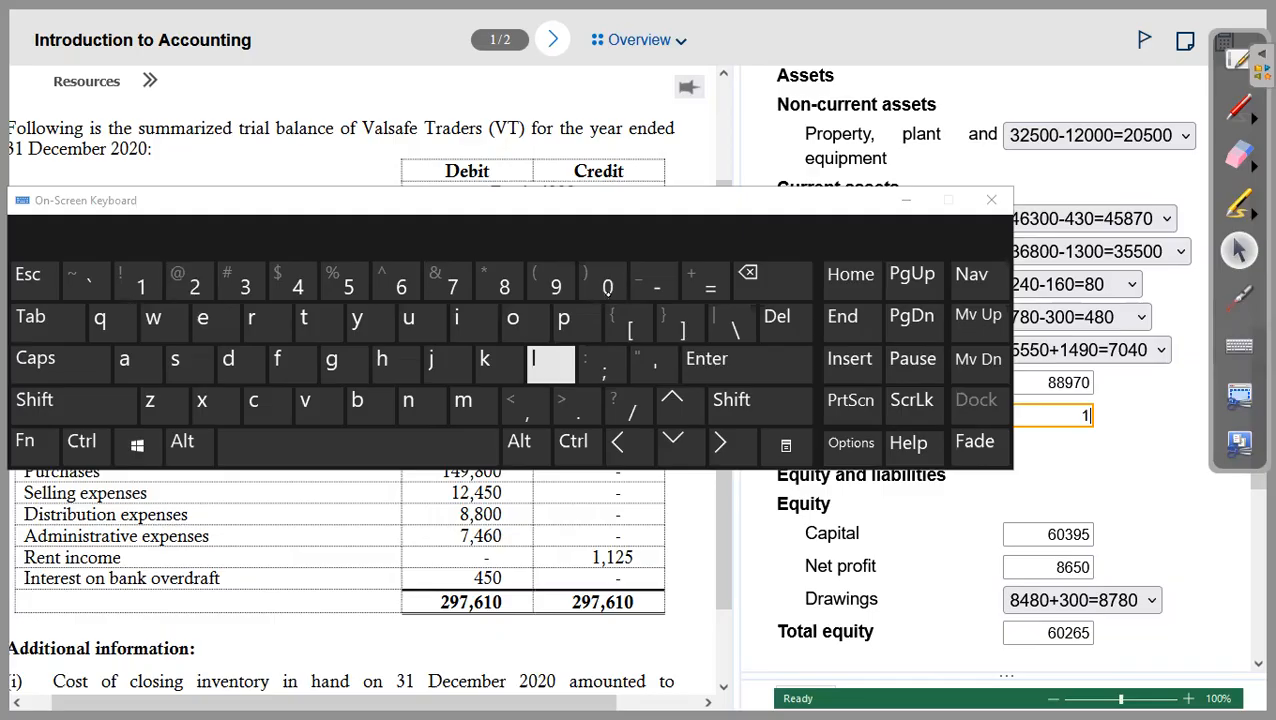
click(589, 287)
click(552, 285)
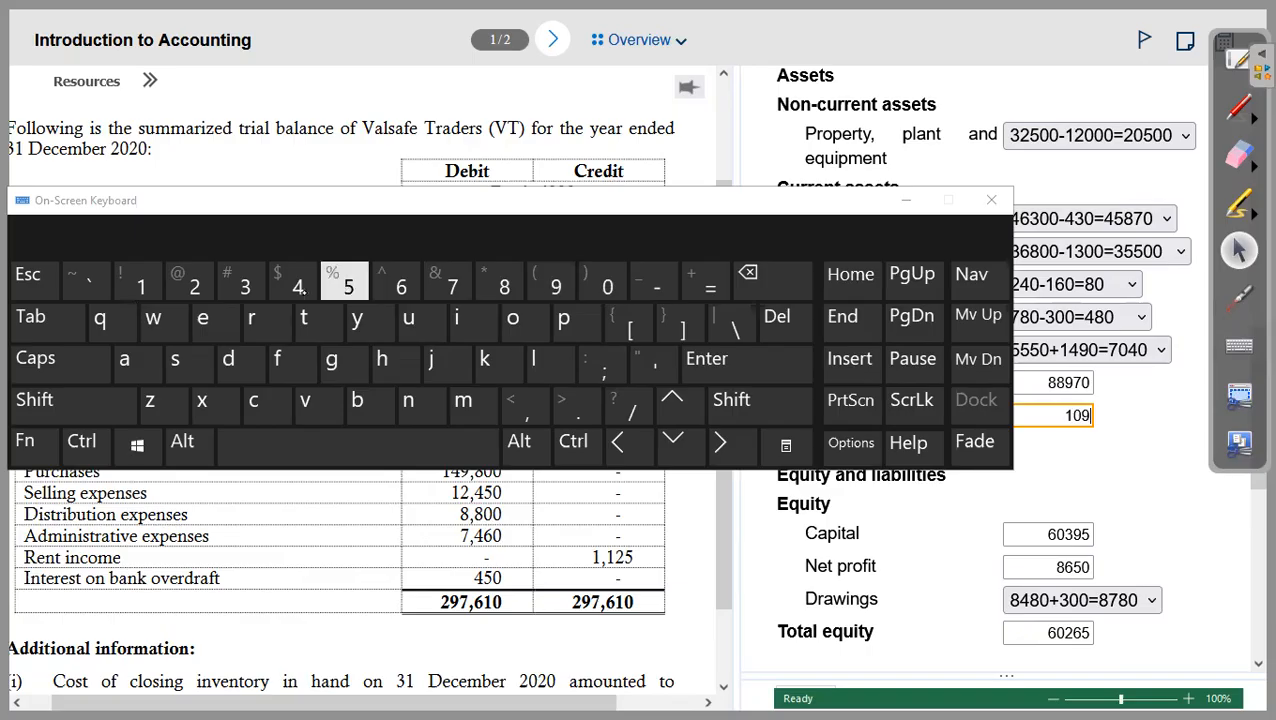
click(297, 286)
click(452, 286)
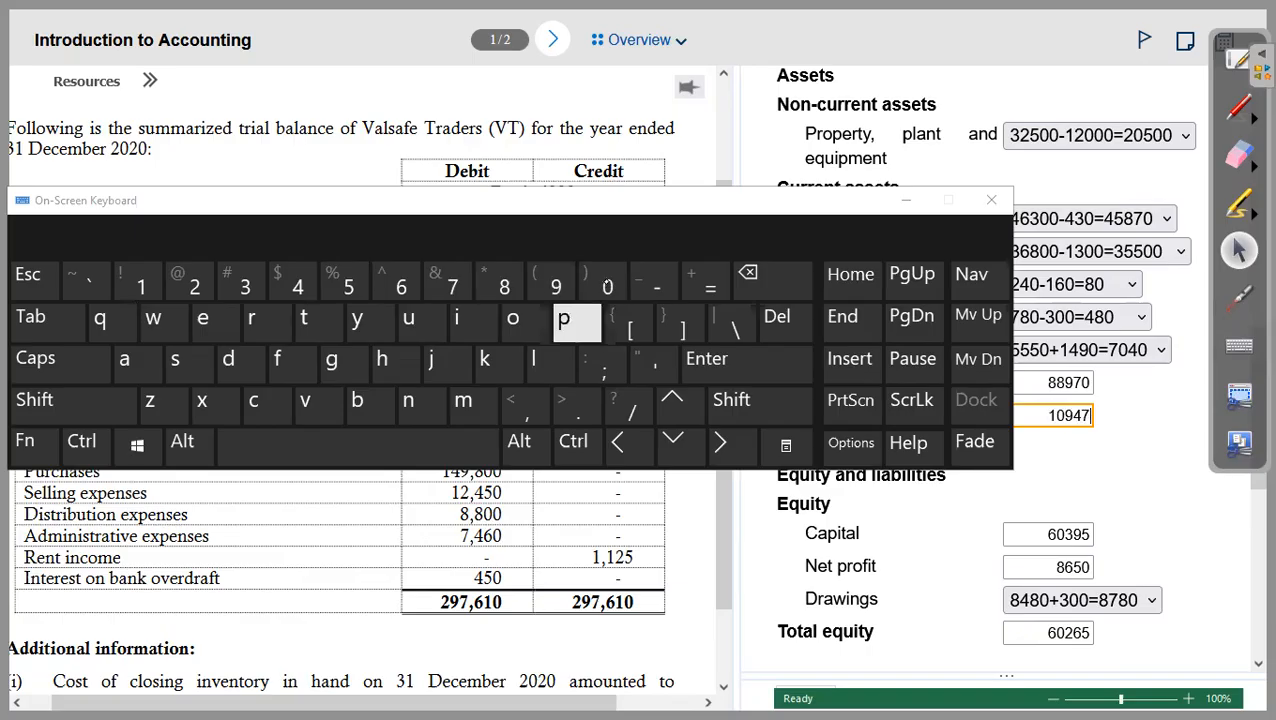
click(607, 286)
click(991, 200)
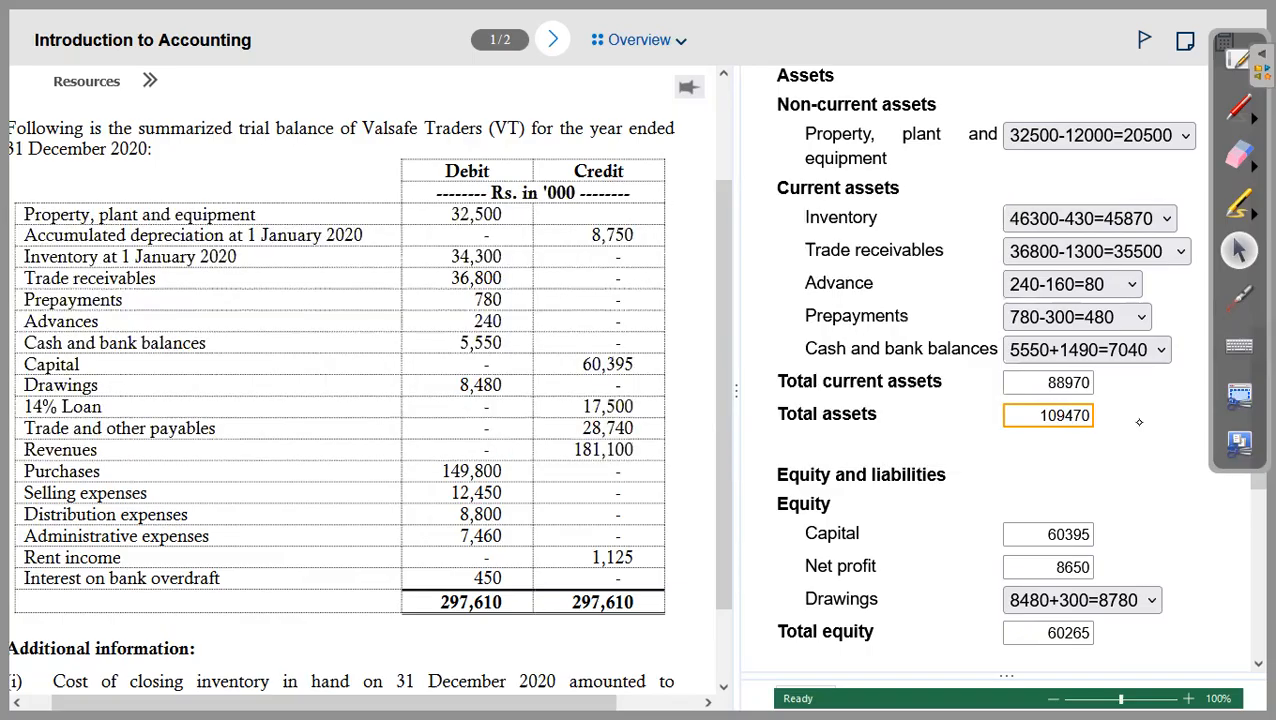
Step: Review the completed Equity and liabilities section and compare its total with the Total assets
scroll(1138, 316, down, 3)
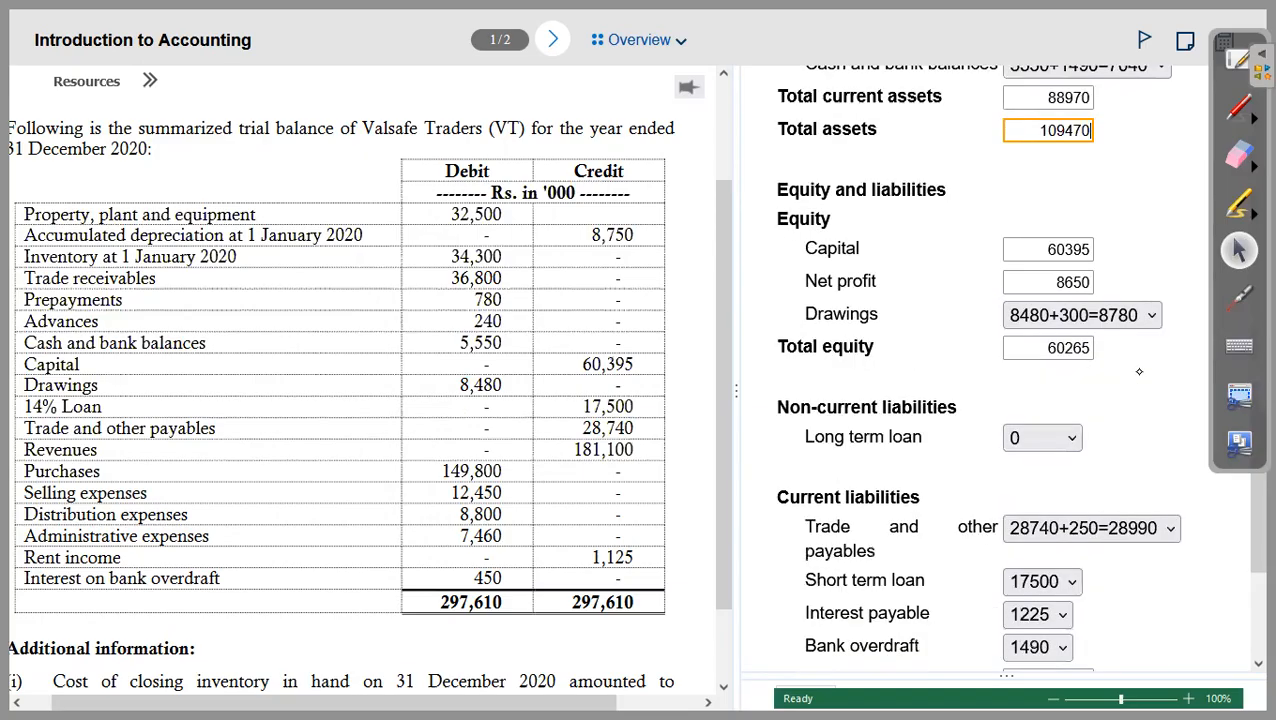
scroll(1160, 500, down, 2)
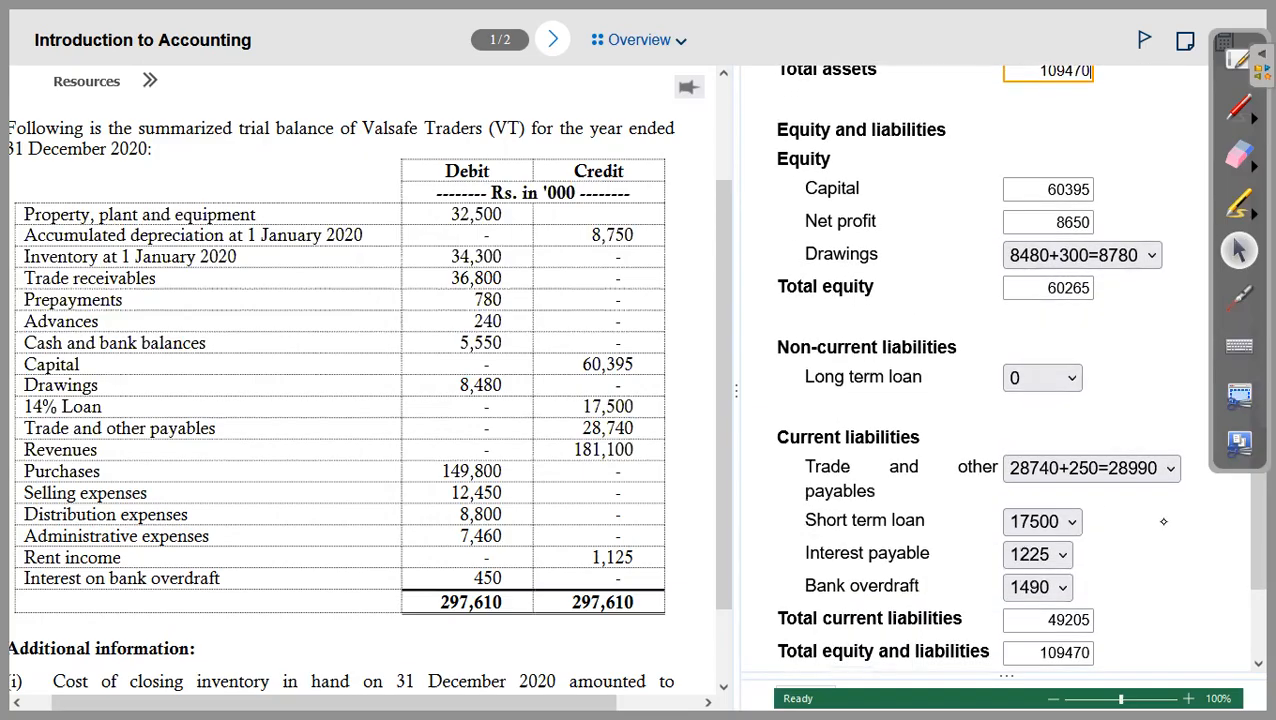
click(1238, 297)
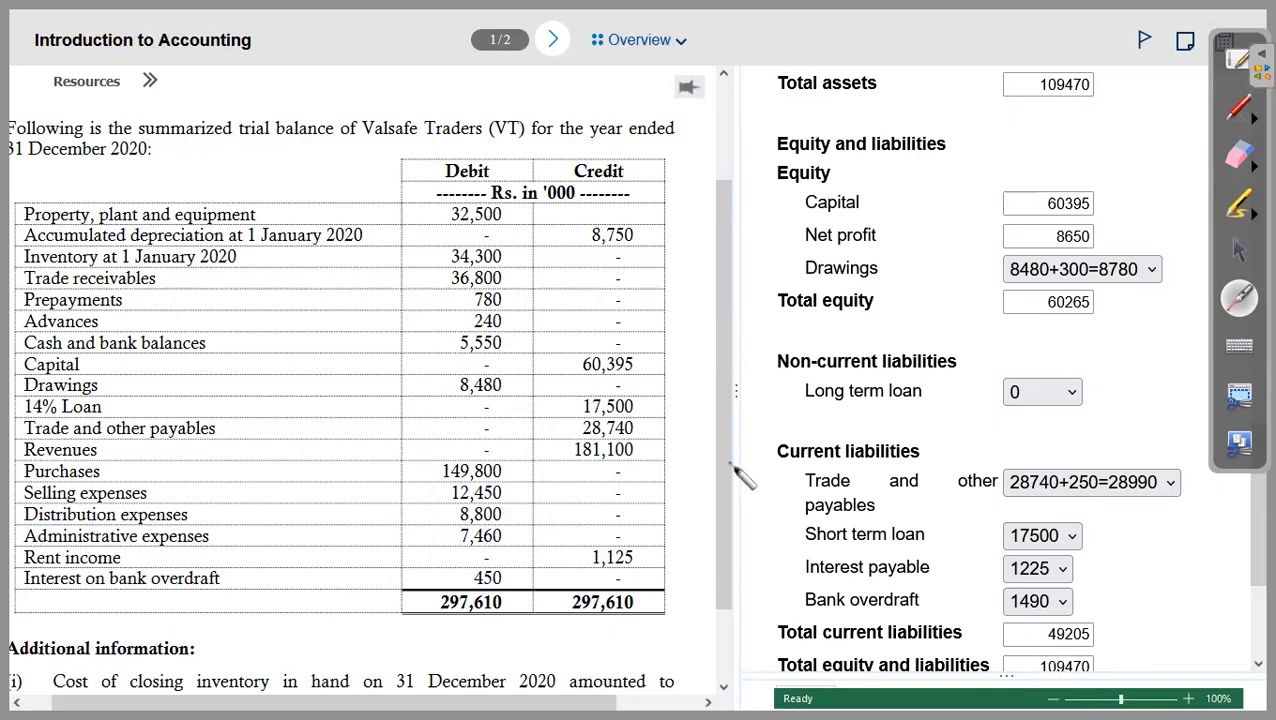
click(1238, 250)
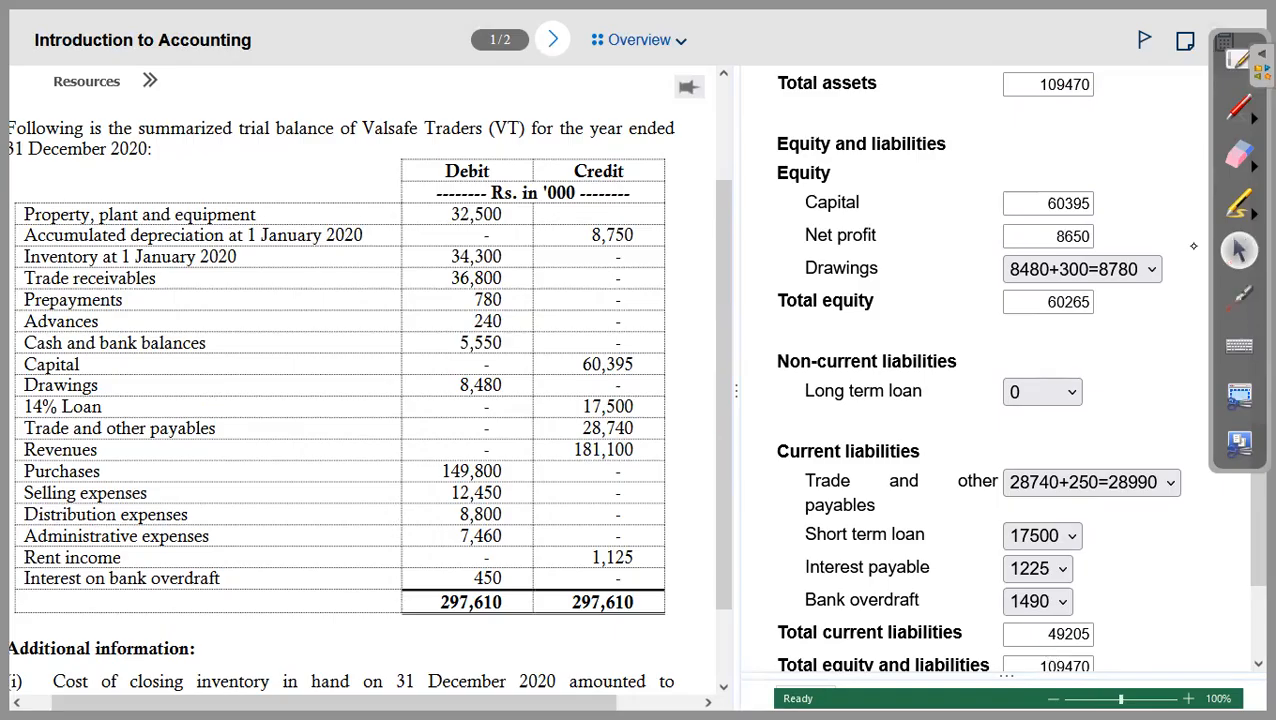
Step: Return to the start of the Q.1 trial balance, move on to Q.2 of the paper and dismiss the on-screen keyboard
scroll(715, 230, up, 1)
scroll(713, 176, up, 2)
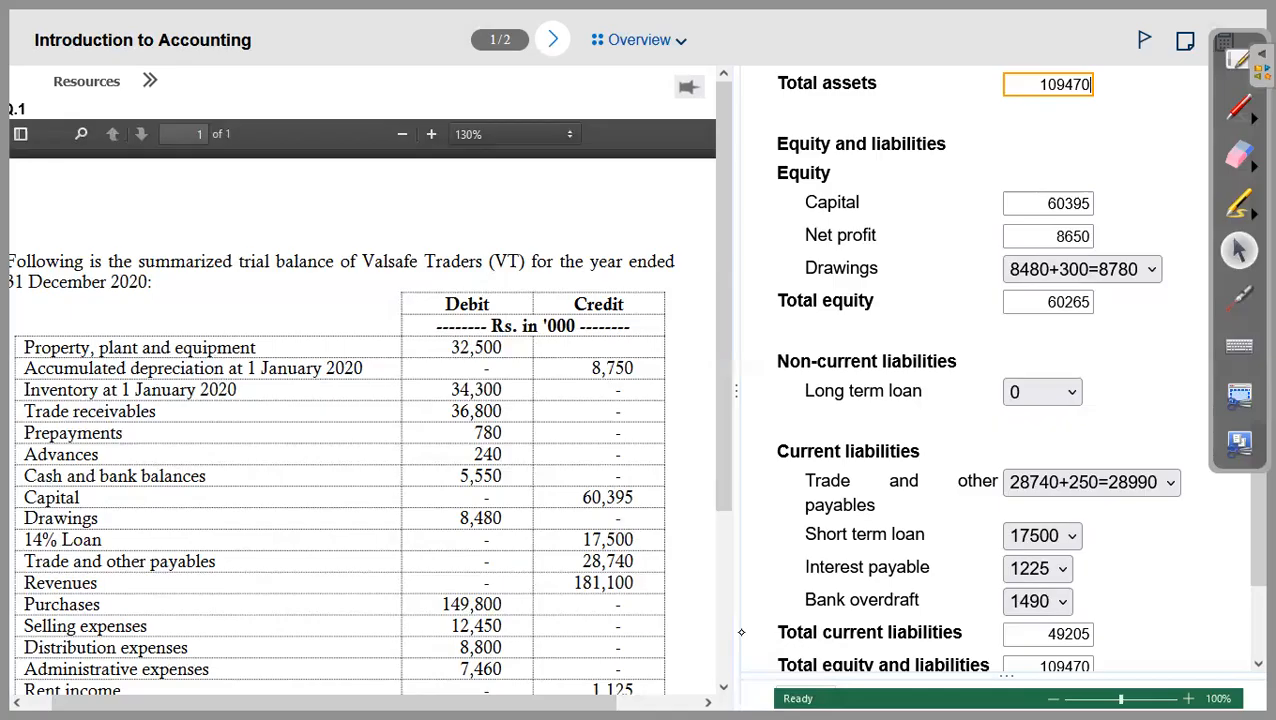
drag(733, 396, 723, 396)
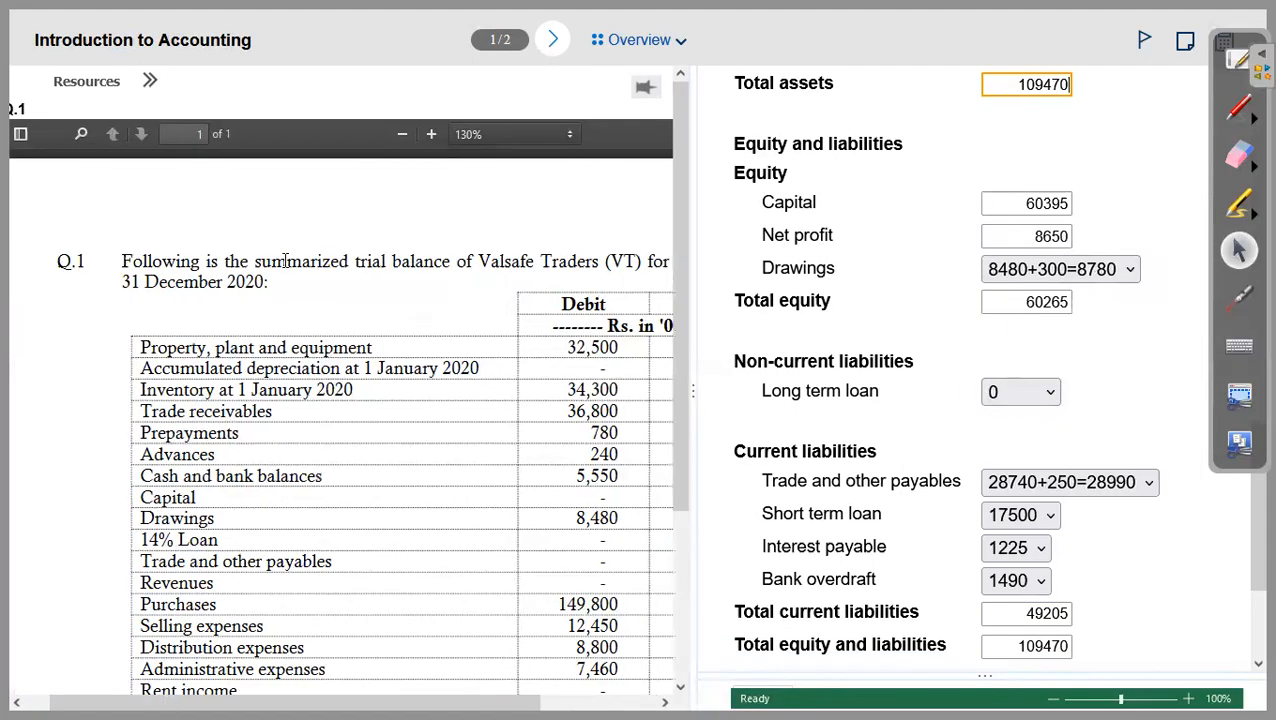
click(552, 40)
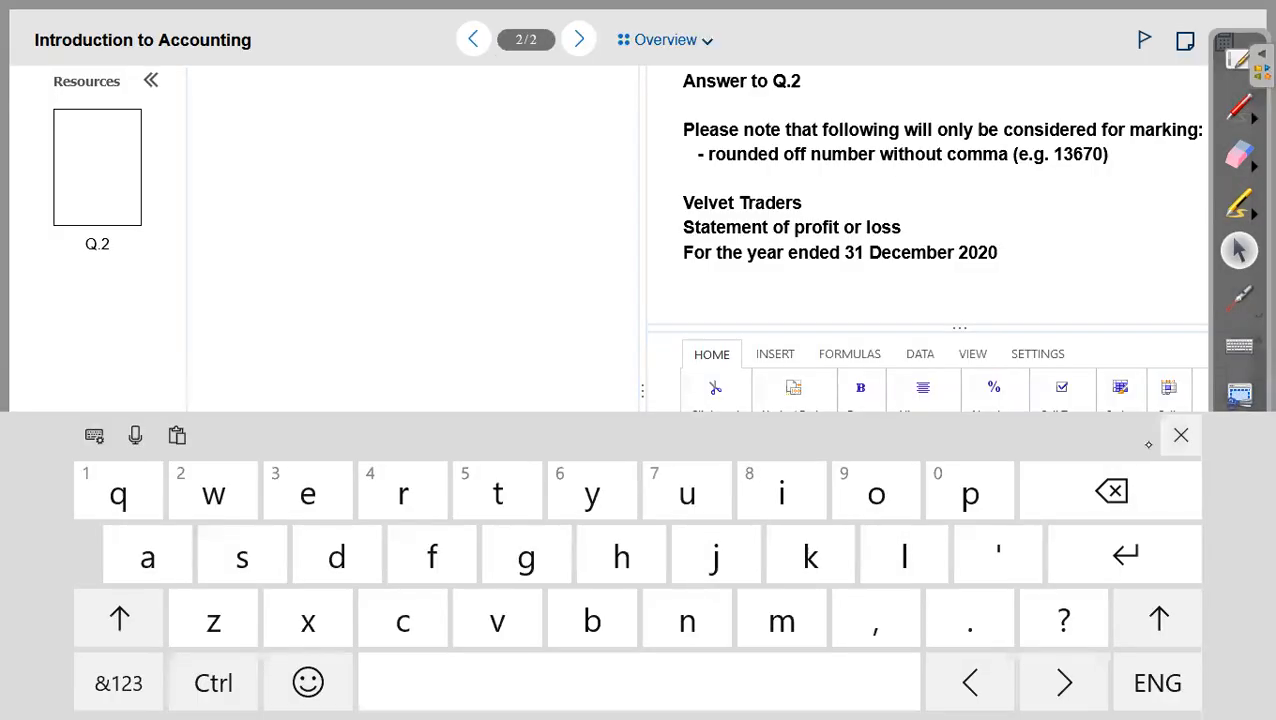
click(1181, 435)
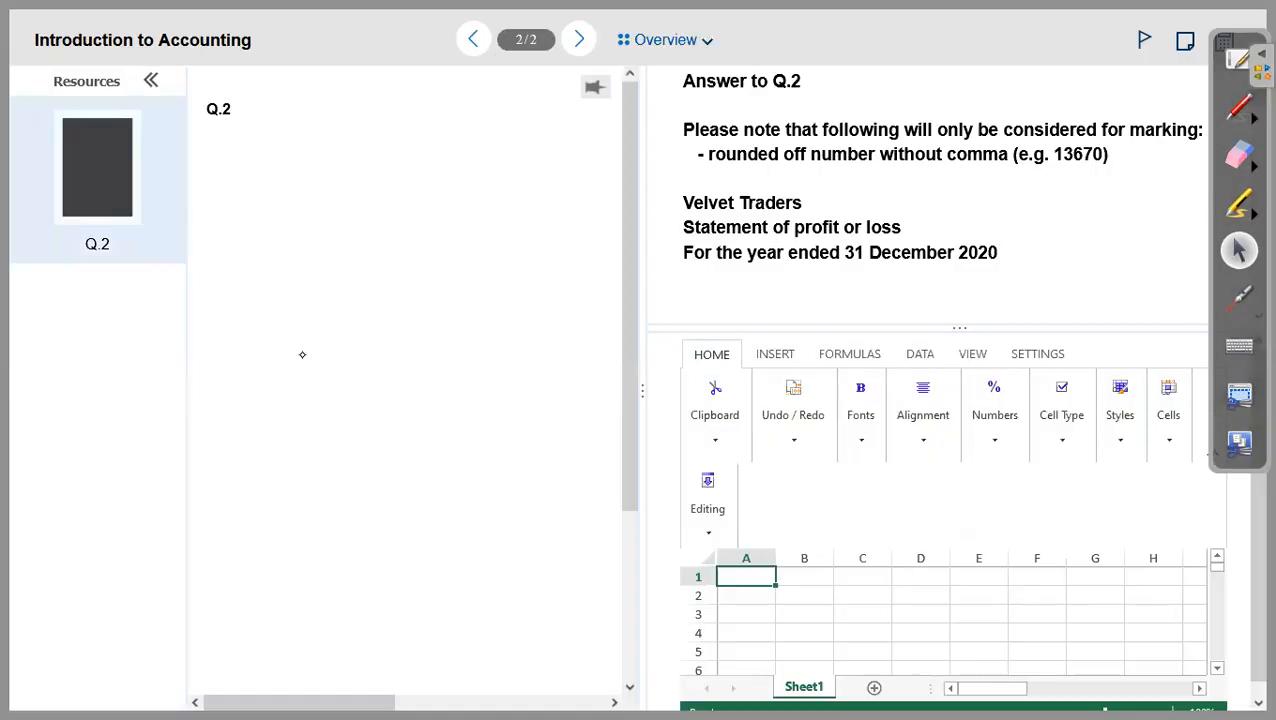
Step: Widen the Q.2 question pane to fit the Debit and Credit columns of the Velvet Traders trial balance
click(1141, 427)
drag(645, 388, 741, 390)
drag(745, 424, 899, 424)
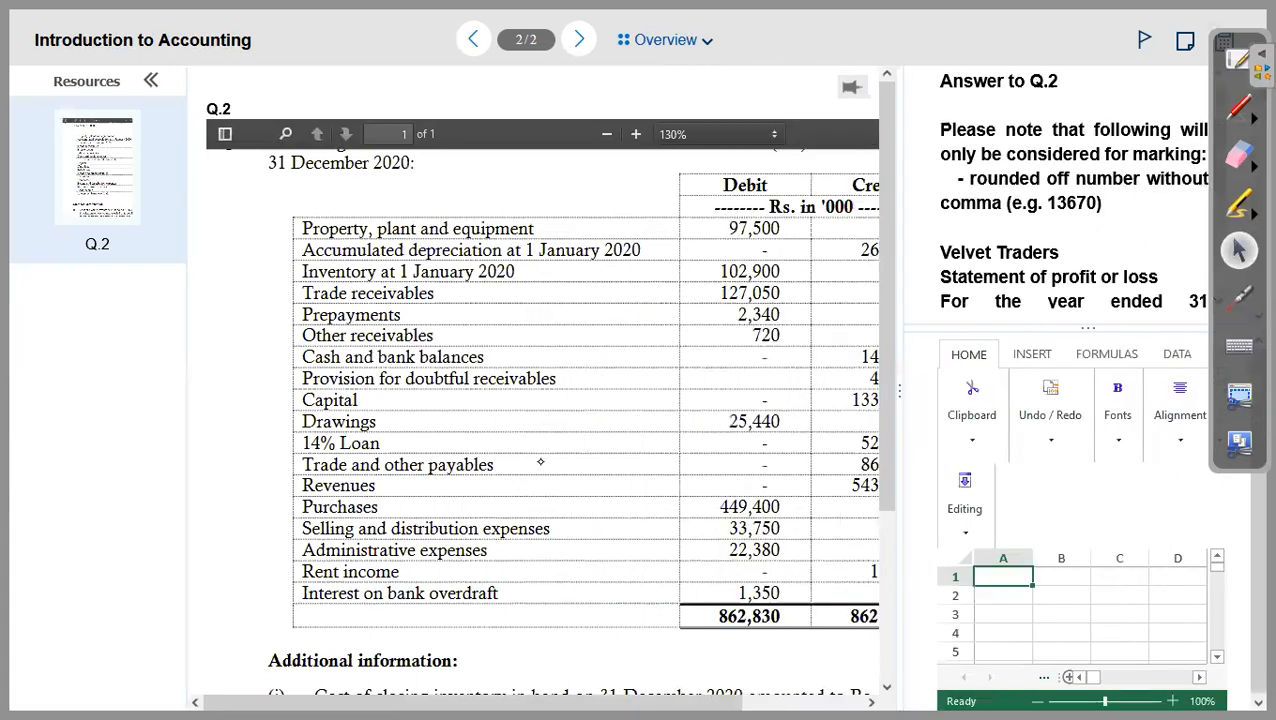
scroll(618, 501, up, 1)
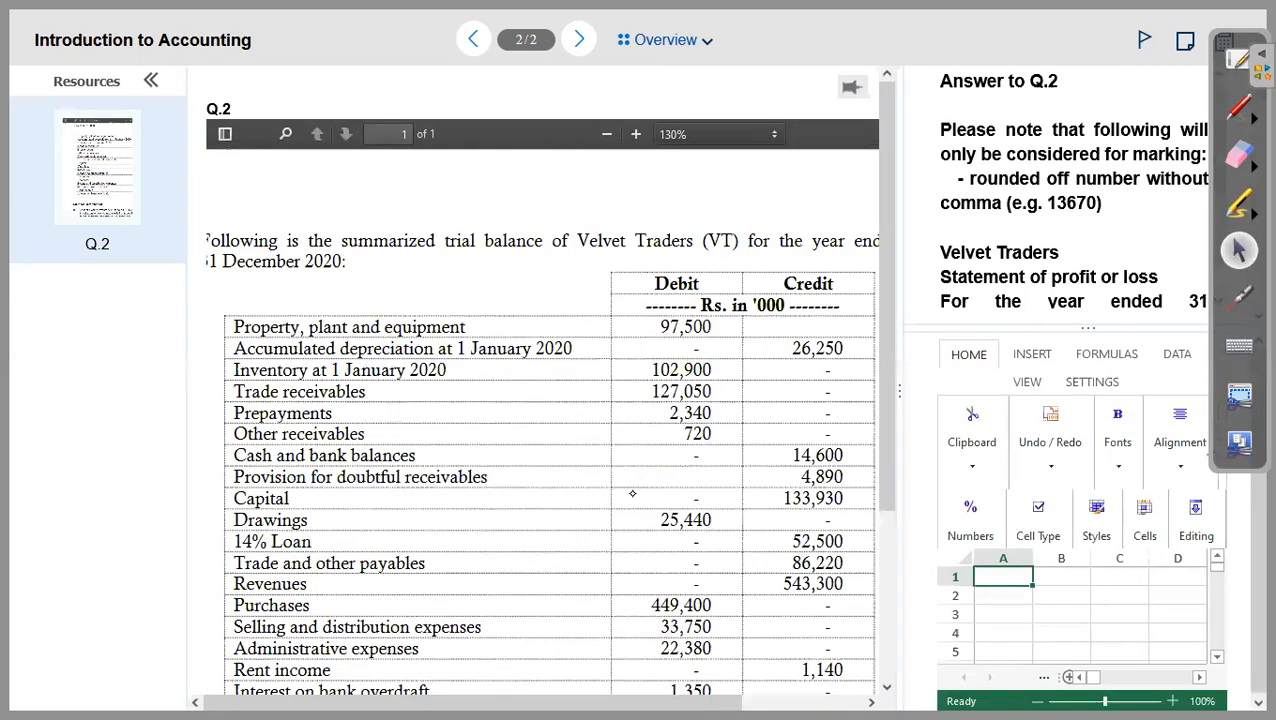
Step: Activate the laser pointer and go over the Velvet Traders trial balance from its heading to the totals row
click(1239, 298)
drag(600, 251, 617, 244)
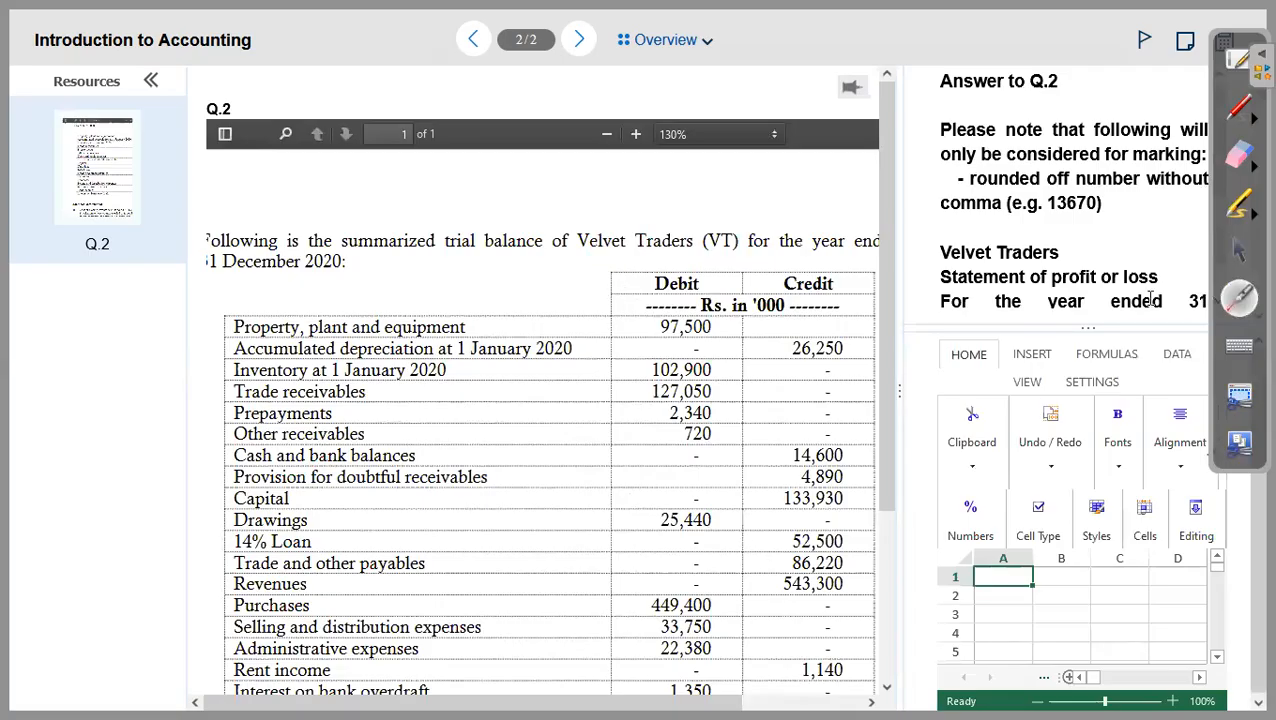
scroll(736, 476, down, 1)
click(1239, 250)
click(1239, 296)
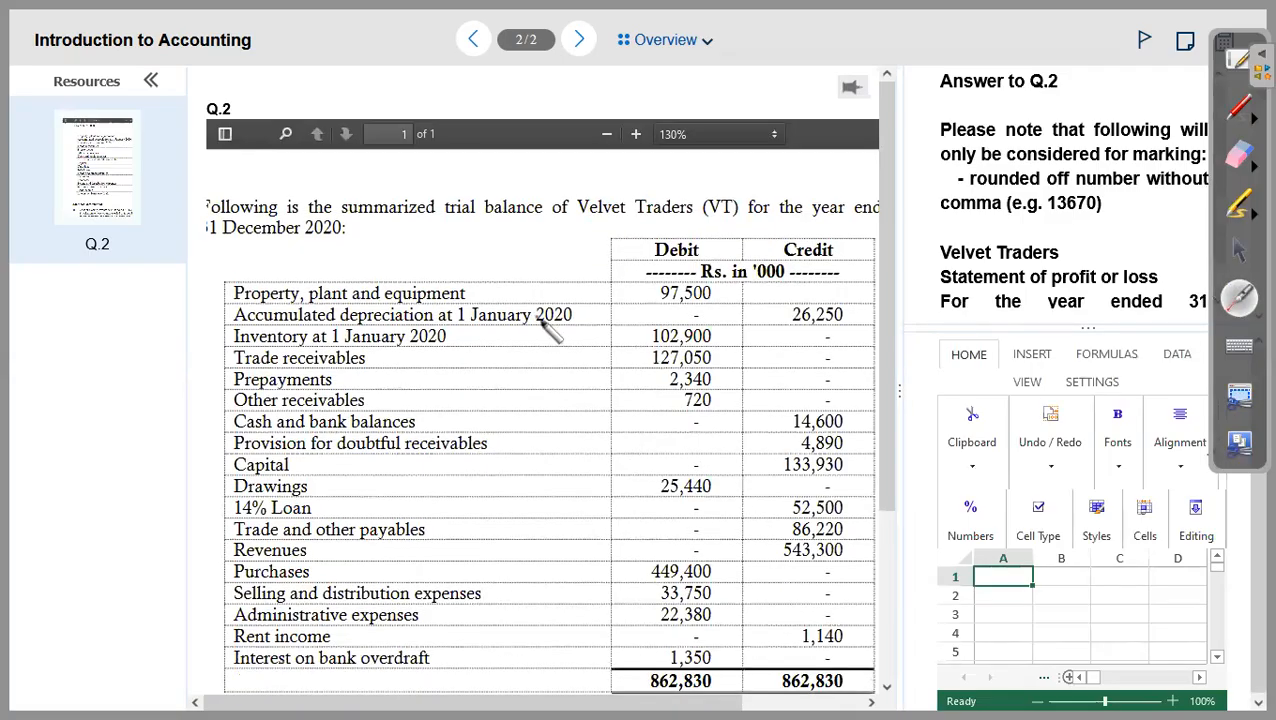